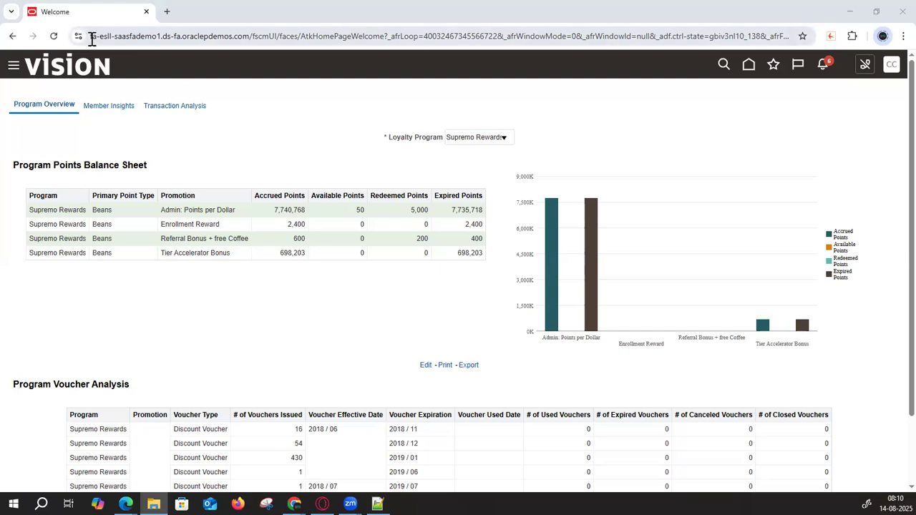
- Select the Oracle Fusion page's web address in the browser address bar
drag(93, 36, 248, 41)
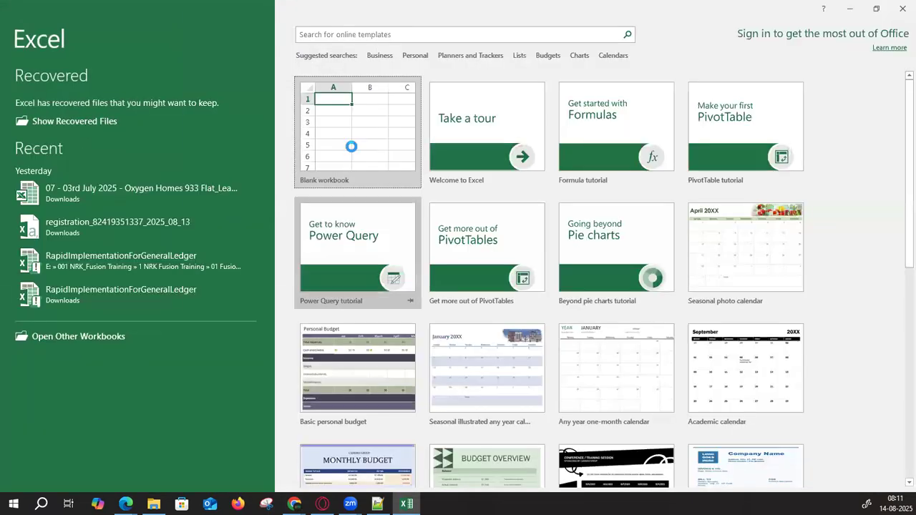
- Start a blank workbook and discard the recovered documents
click(351, 146)
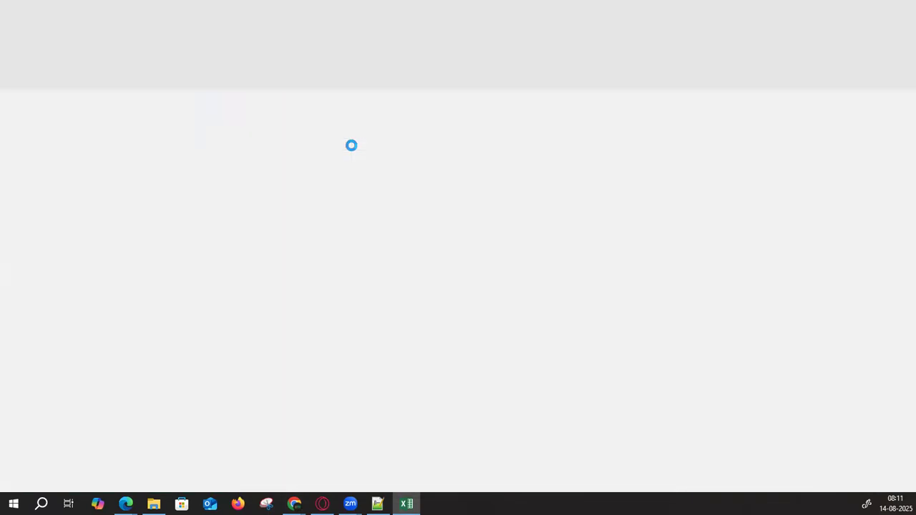
click(132, 462)
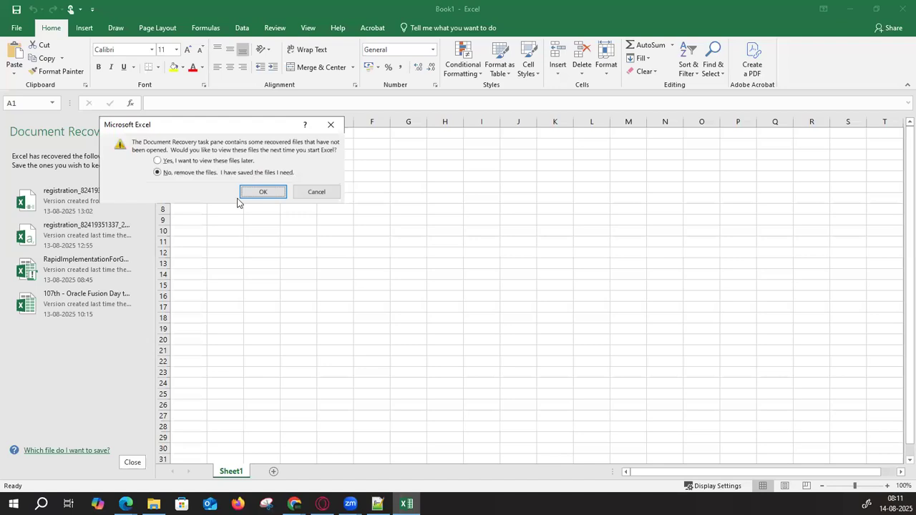
click(259, 187)
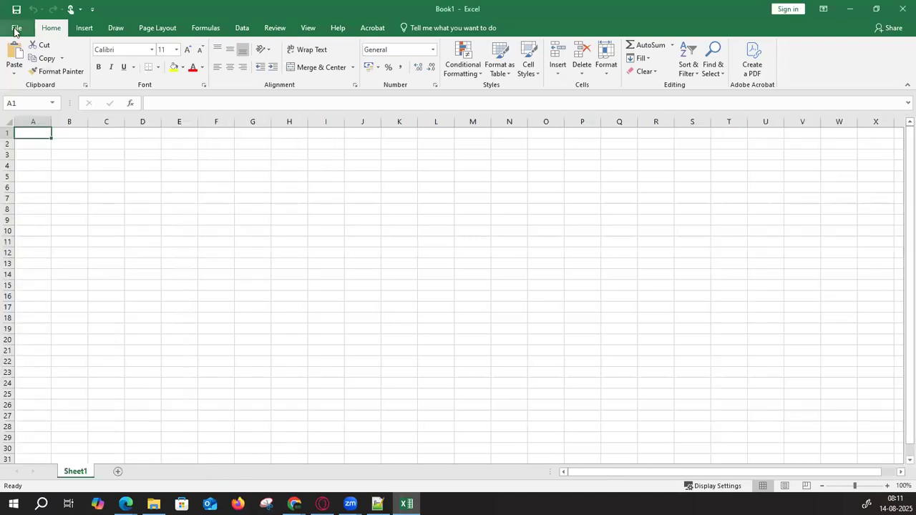
- Select cell L15, then open Excel Options from the File view
click(15, 29)
click(24, 24)
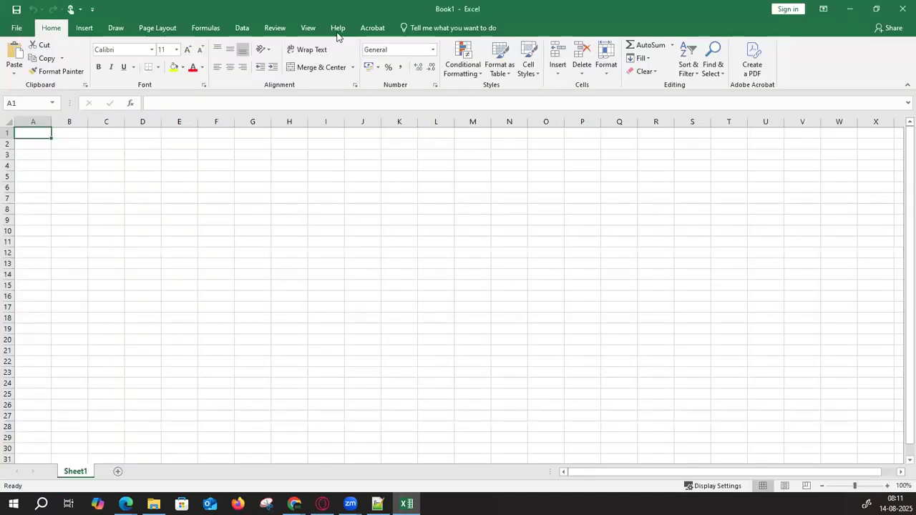
click(423, 285)
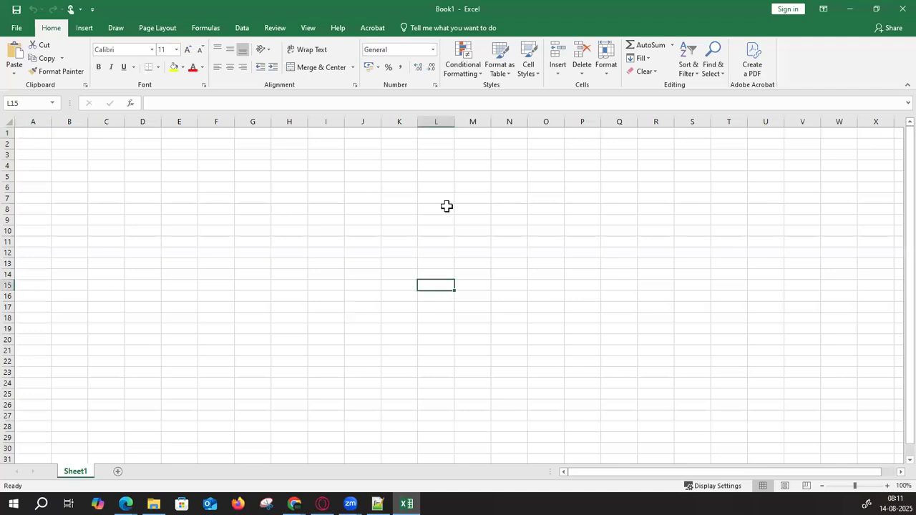
click(16, 28)
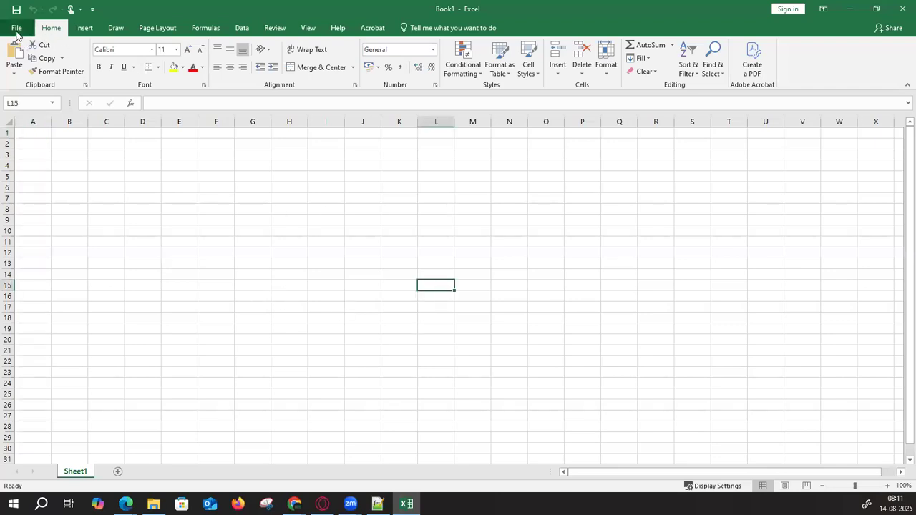
click(22, 411)
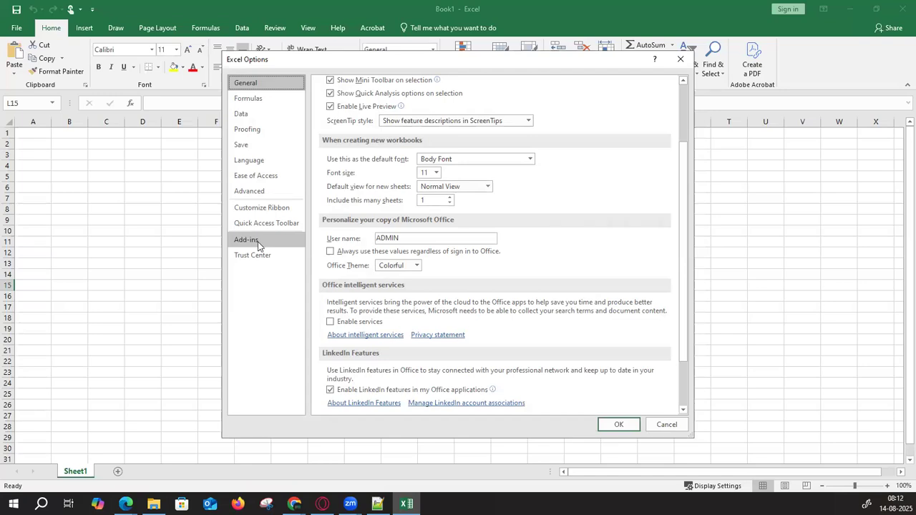
- Check the installed add-ins, then set Trust Center macro settings to Enable all macros
click(258, 247)
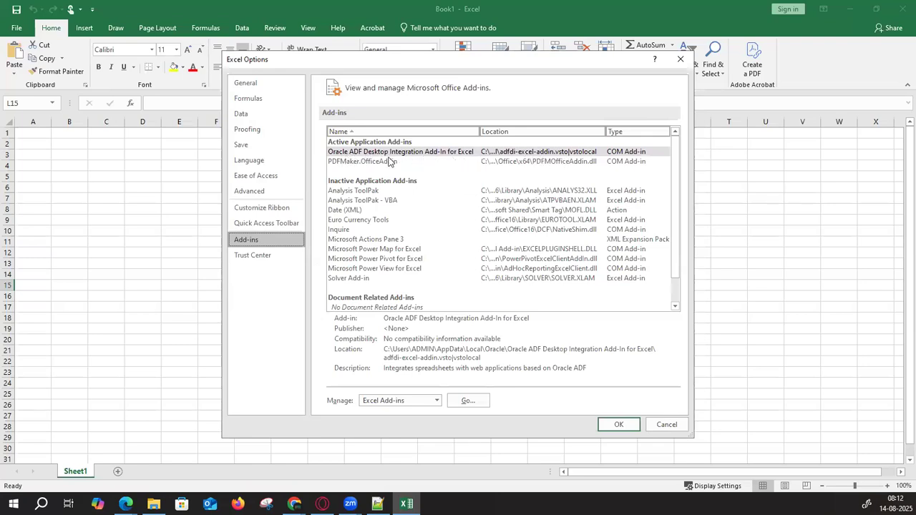
click(265, 256)
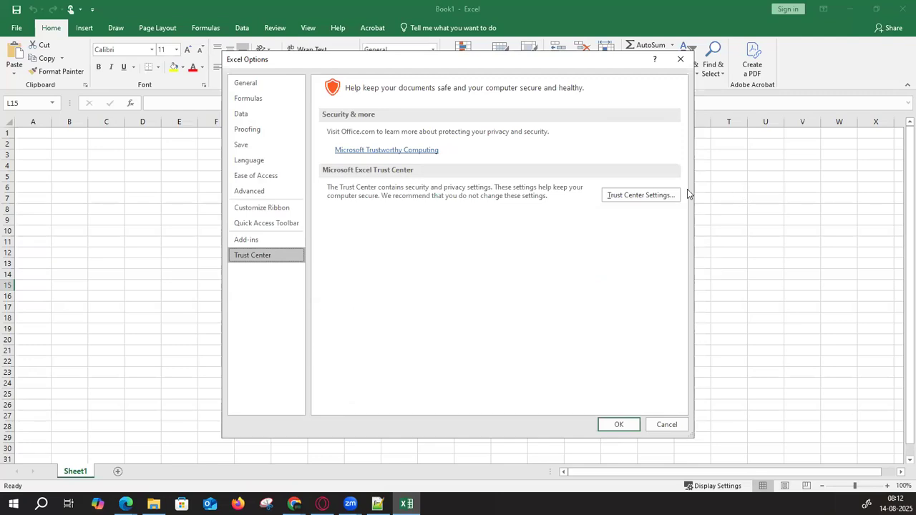
click(637, 195)
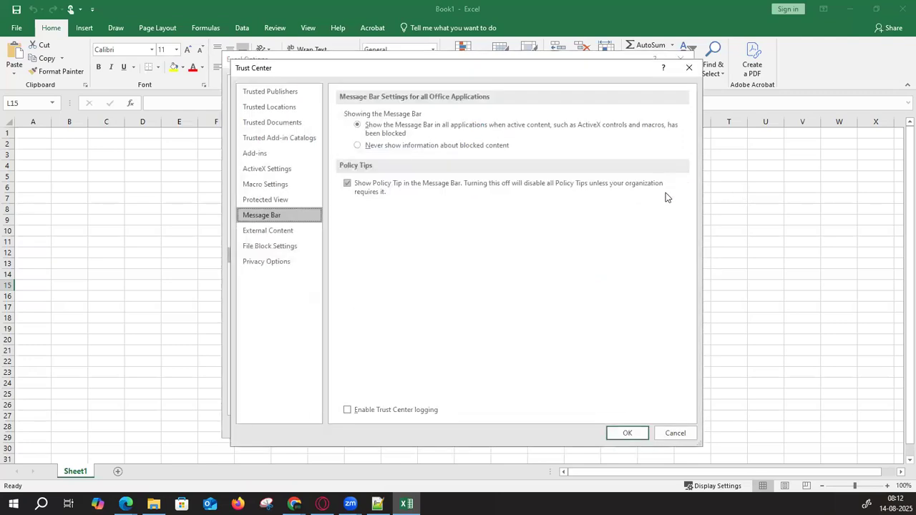
click(272, 186)
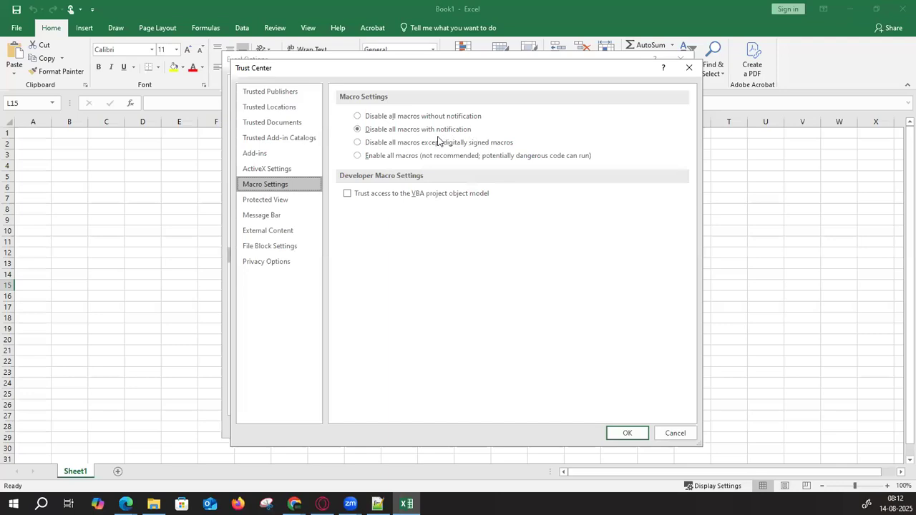
click(357, 155)
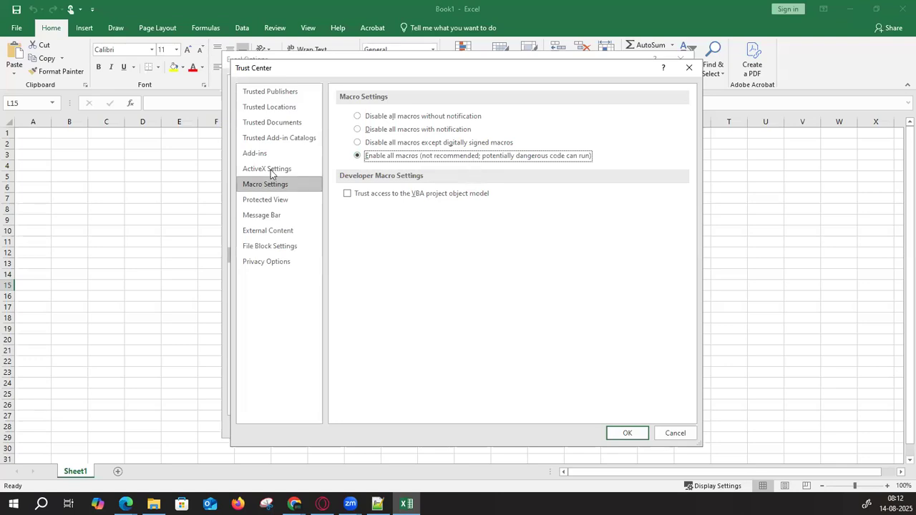
click(290, 95)
- Review the Trust Center categories from Trusted Locations through Privacy Options
click(290, 107)
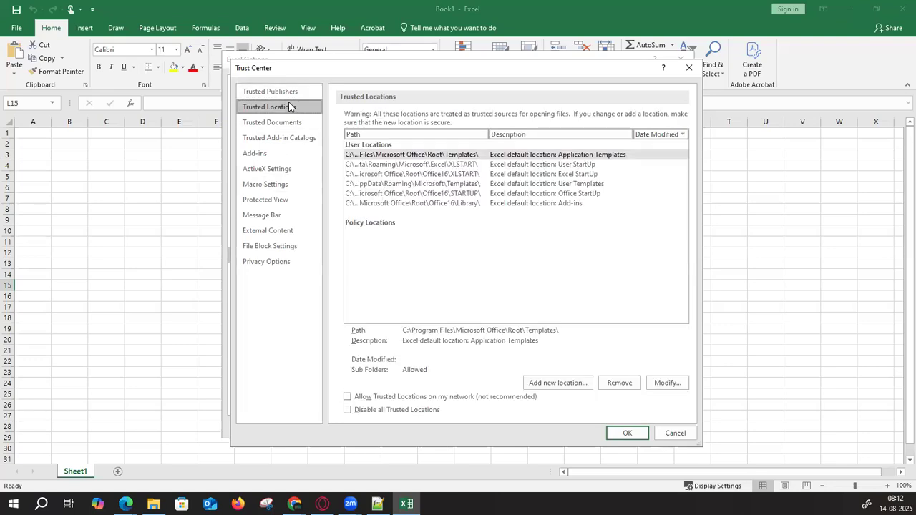
click(279, 122)
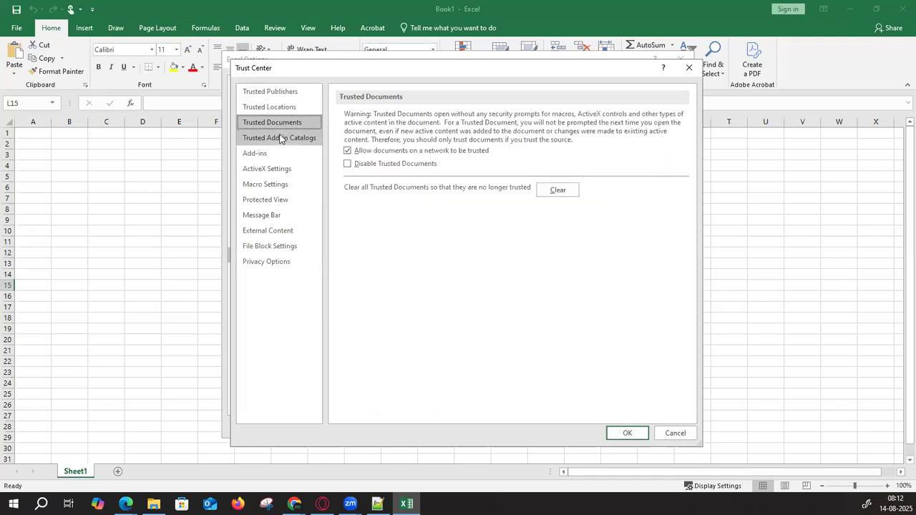
click(281, 138)
click(280, 153)
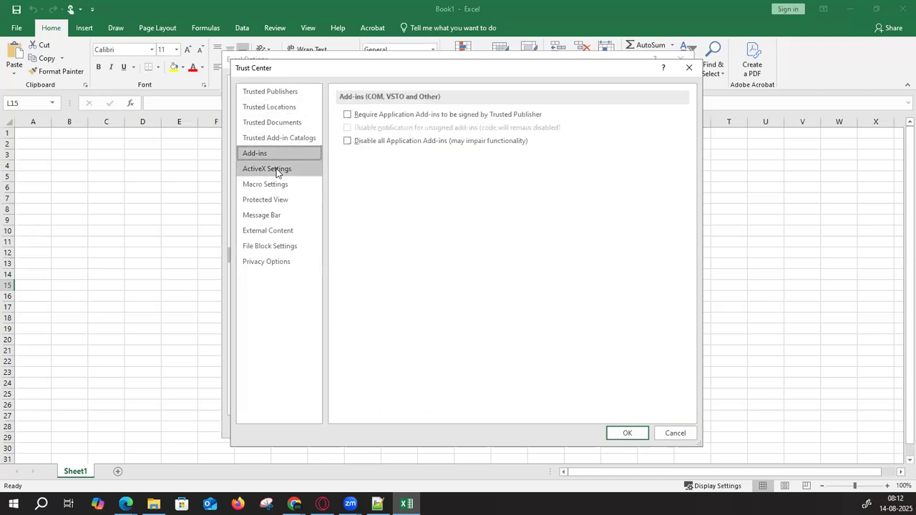
click(277, 170)
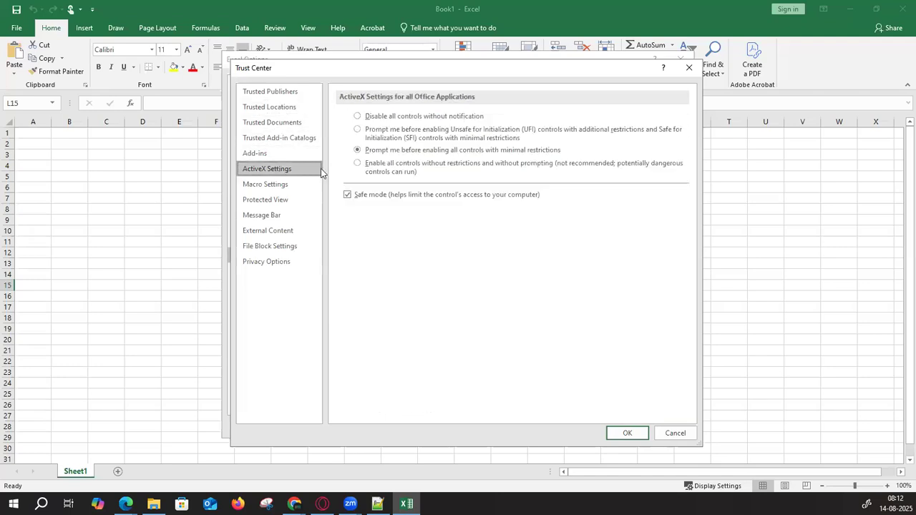
click(269, 187)
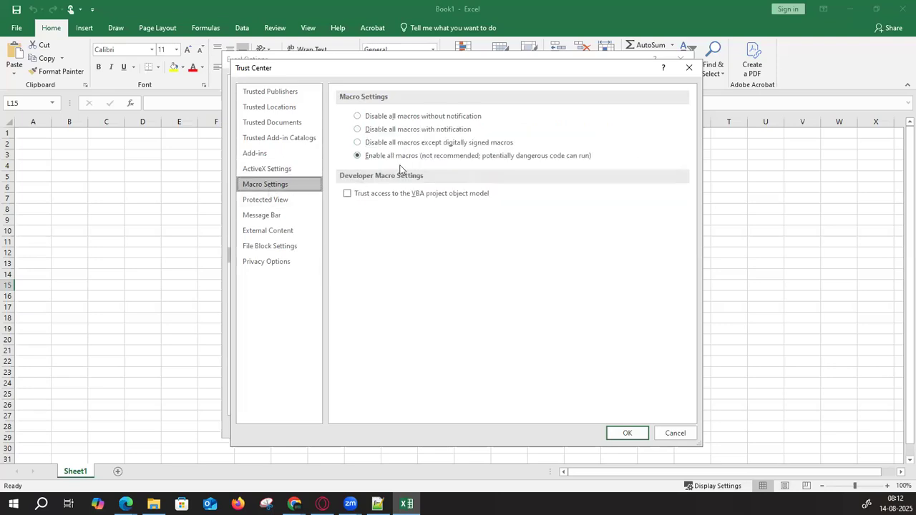
click(292, 198)
click(287, 213)
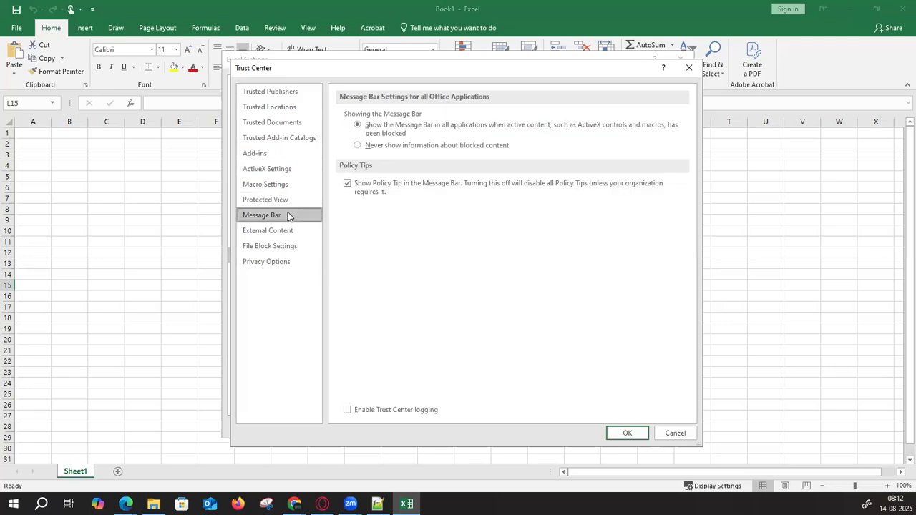
click(261, 231)
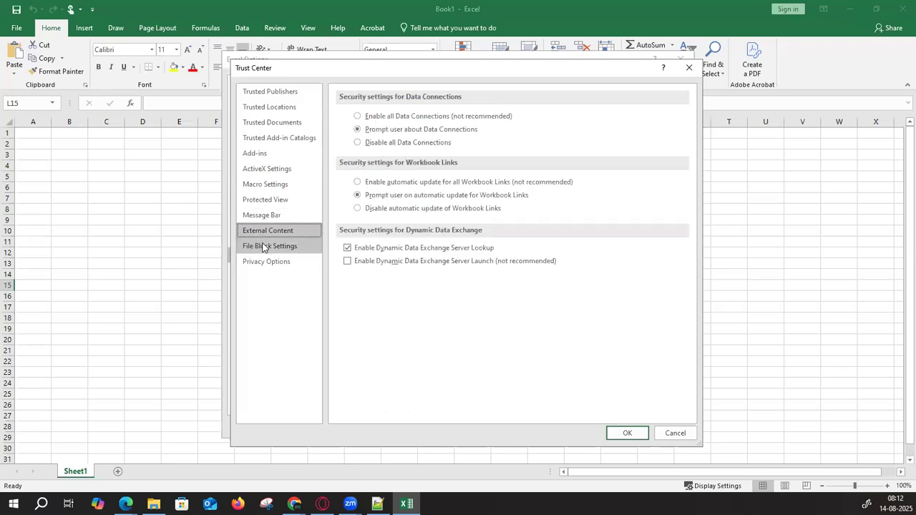
click(264, 247)
click(266, 262)
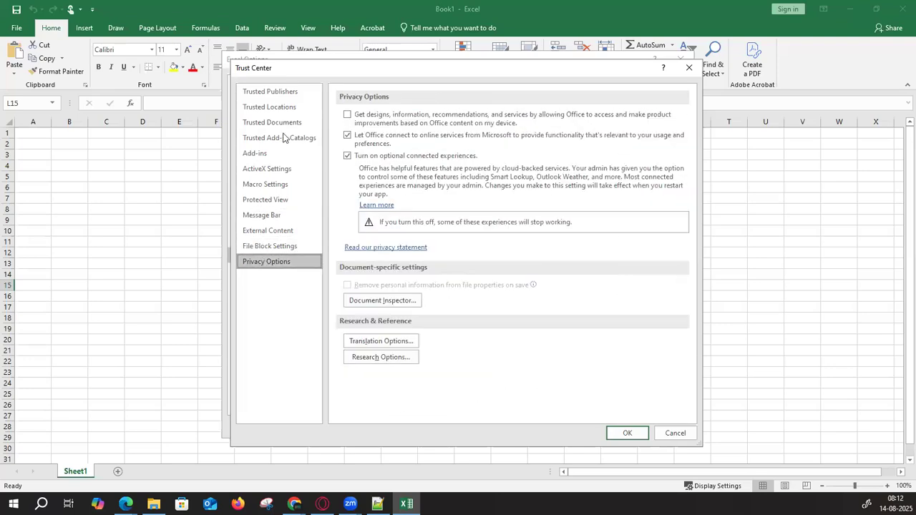
- Keep Enable all macros and close the Trust Center and Excel Options dialogs
click(278, 184)
click(627, 433)
click(625, 431)
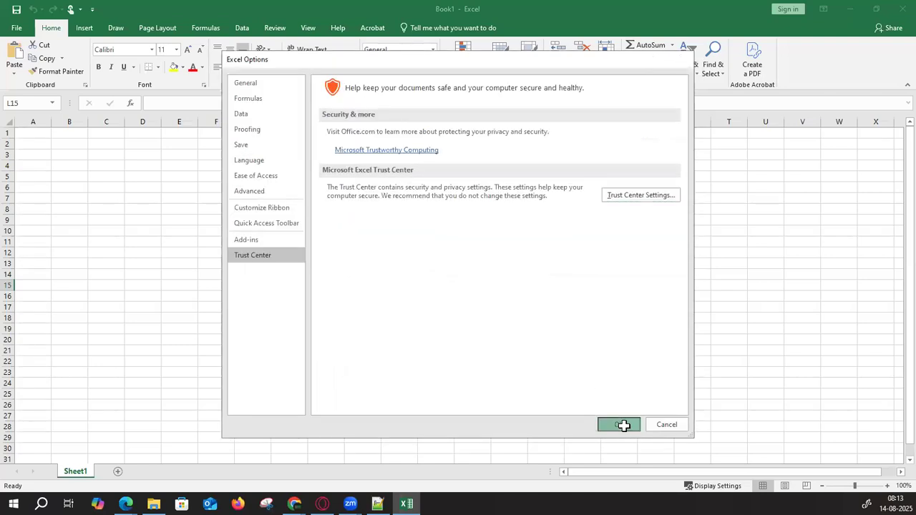
click(380, 328)
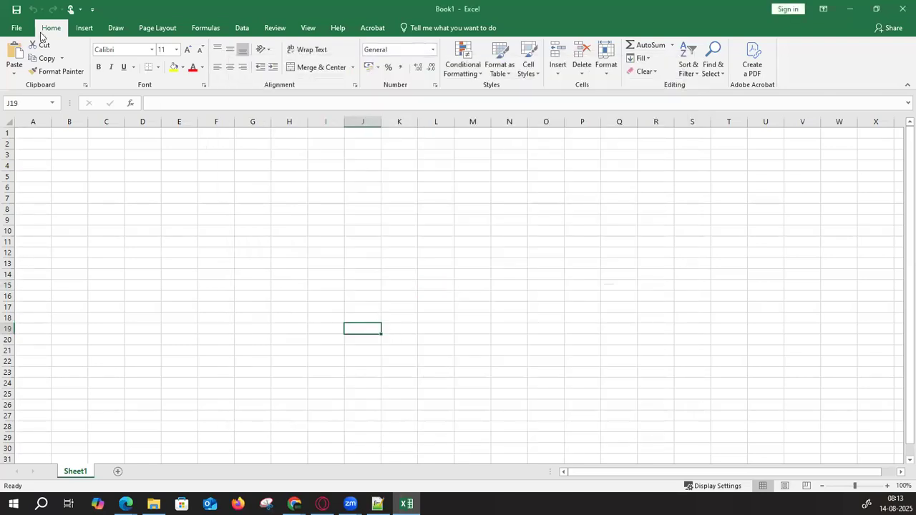
click(17, 28)
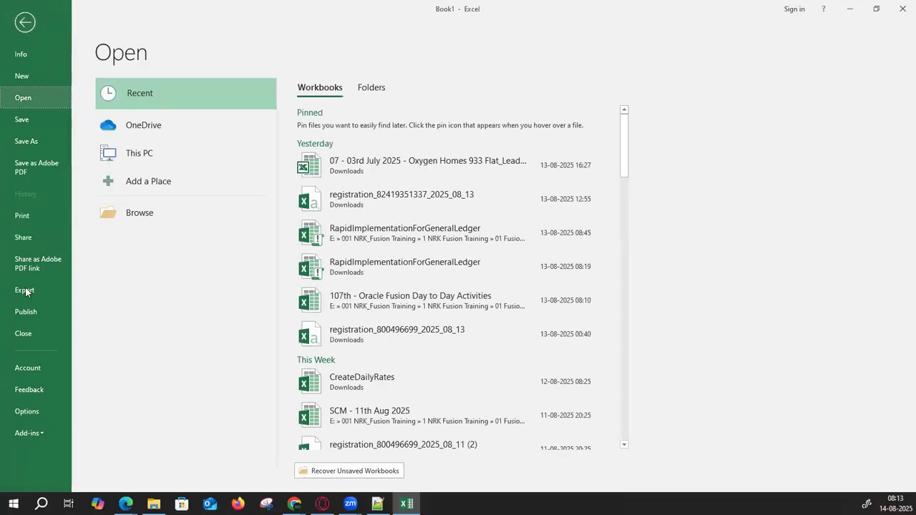
click(21, 412)
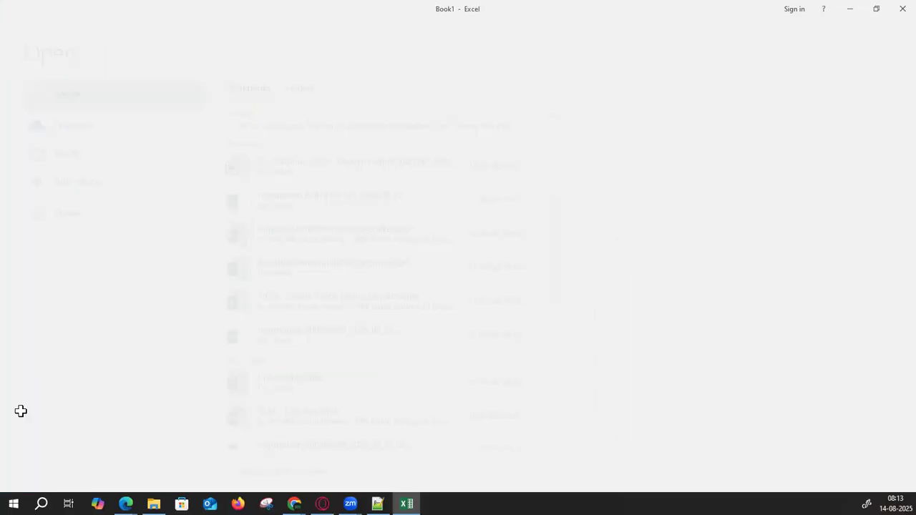
click(245, 258)
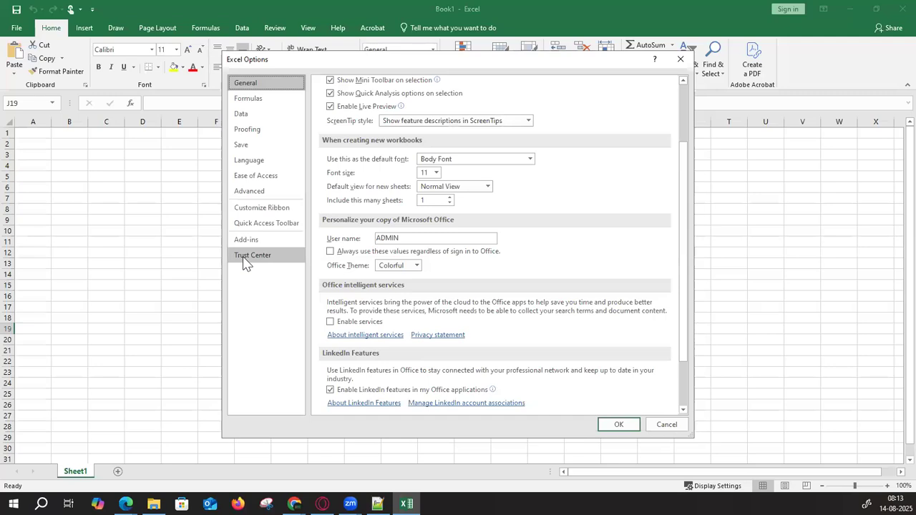
click(633, 200)
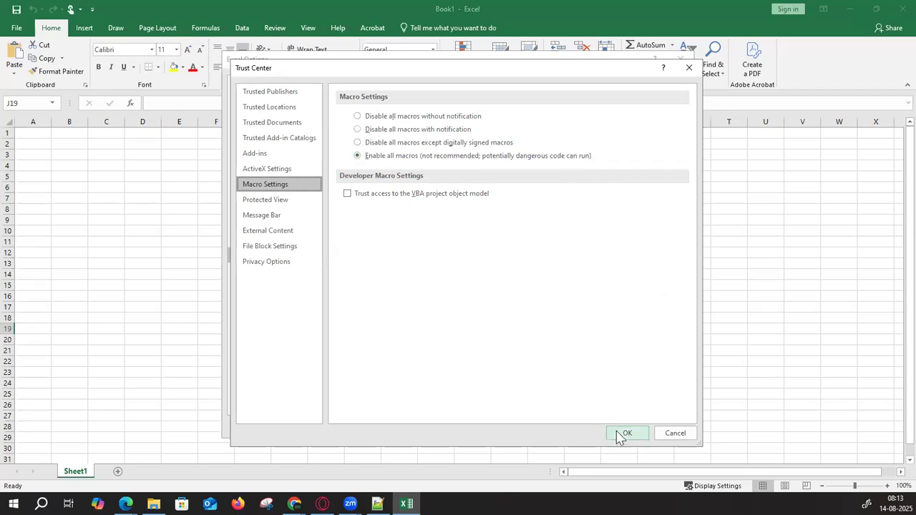
click(360, 131)
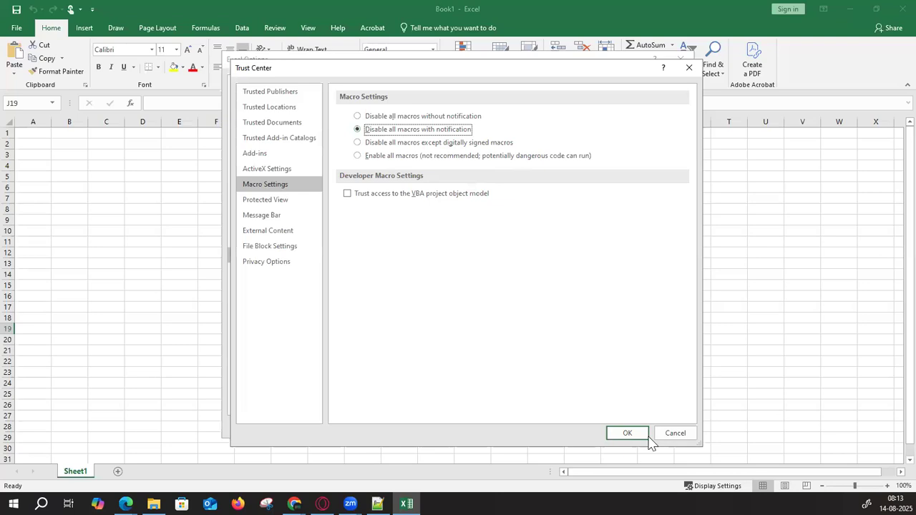
click(676, 434)
click(665, 425)
click(507, 286)
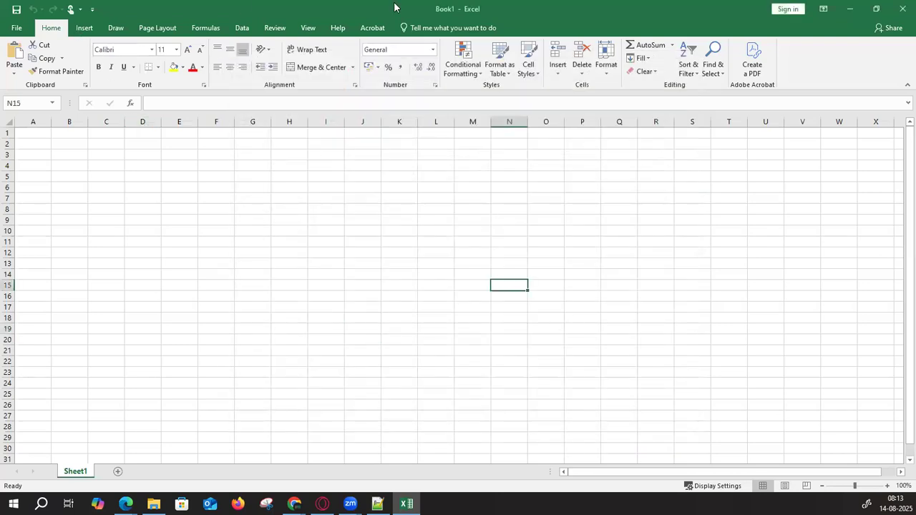
- Close Excel and select the Oracle site's base web address
click(903, 9)
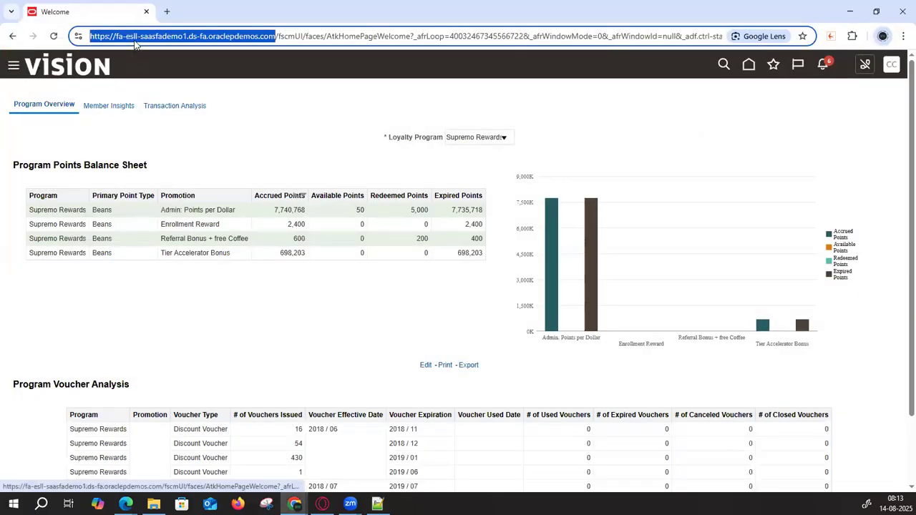
click(277, 37)
drag(278, 37, 64, 21)
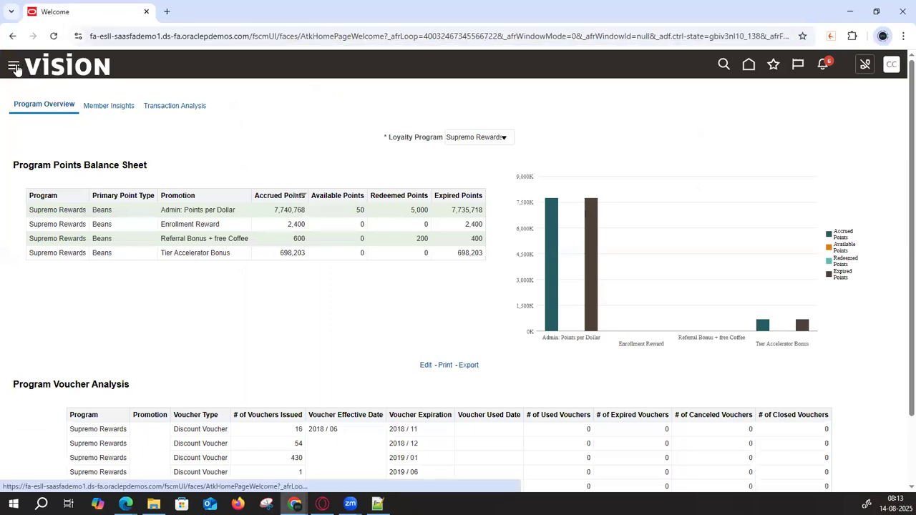
- Download the ADF Desktop Integrator installer from Navigator > Tools and show it in its folder
click(15, 66)
scroll(125, 307, down, 6)
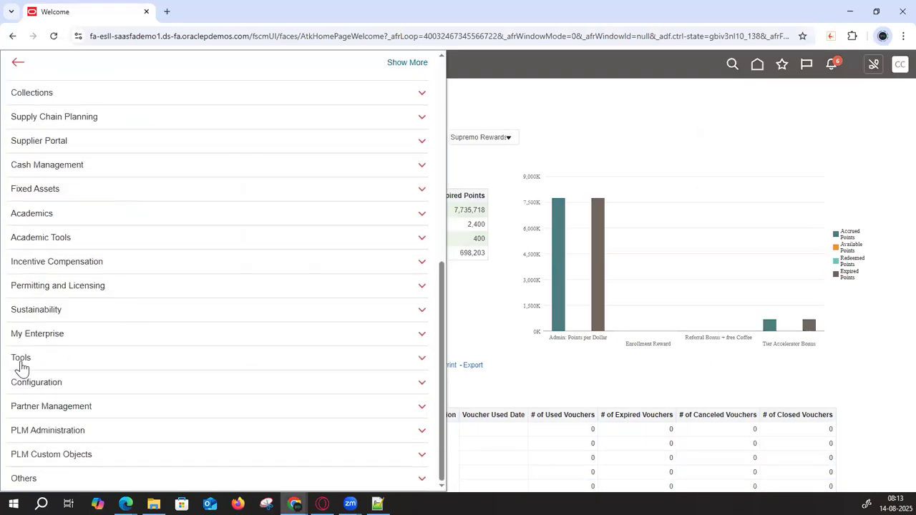
click(25, 365)
scroll(200, 322, down, 3)
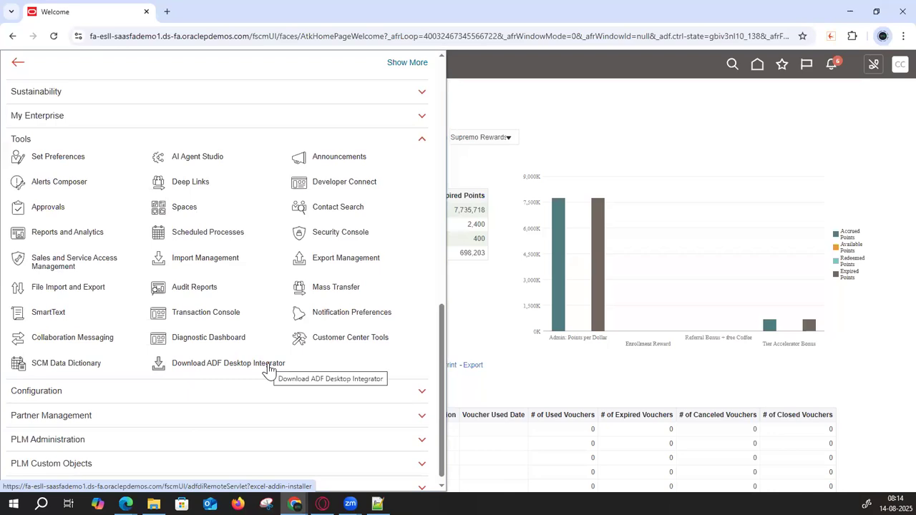
click(266, 365)
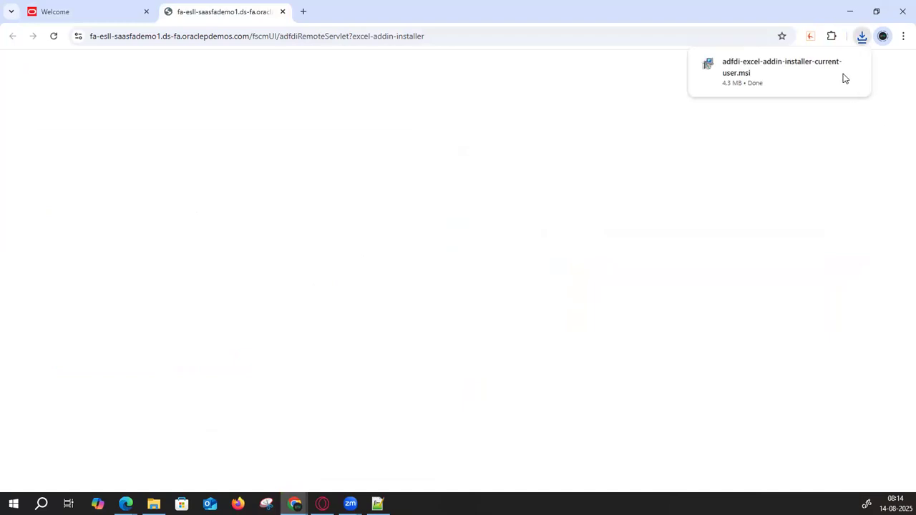
mouse_move(726, 69)
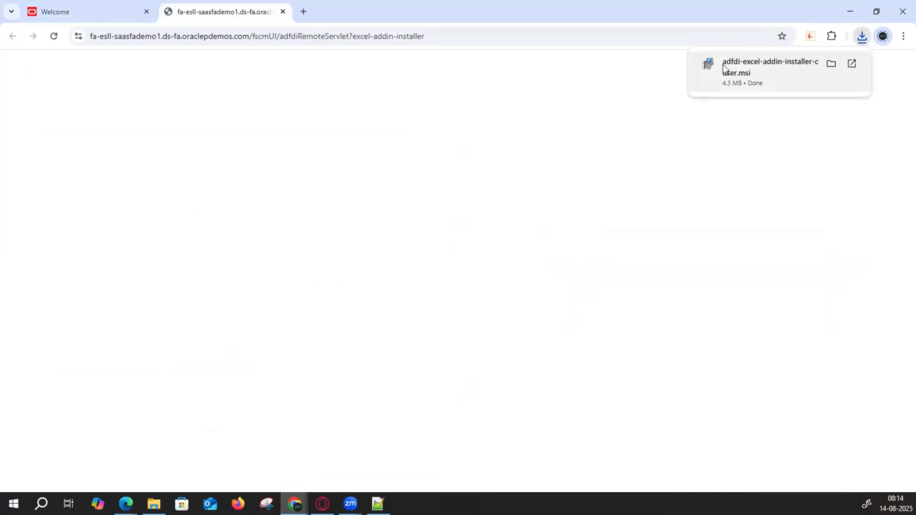
click(832, 64)
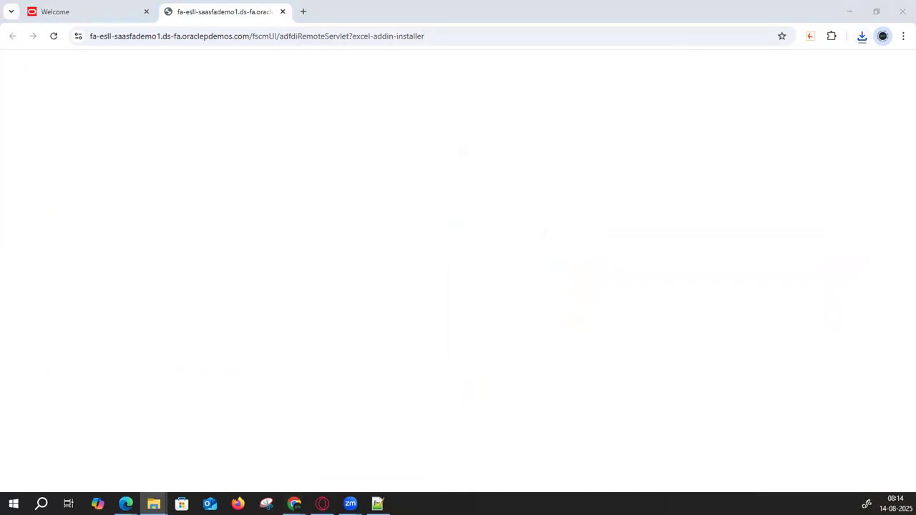
- Run adfdi-excel-addin-installer-current-user from the maximized Downloads folder
click(589, 148)
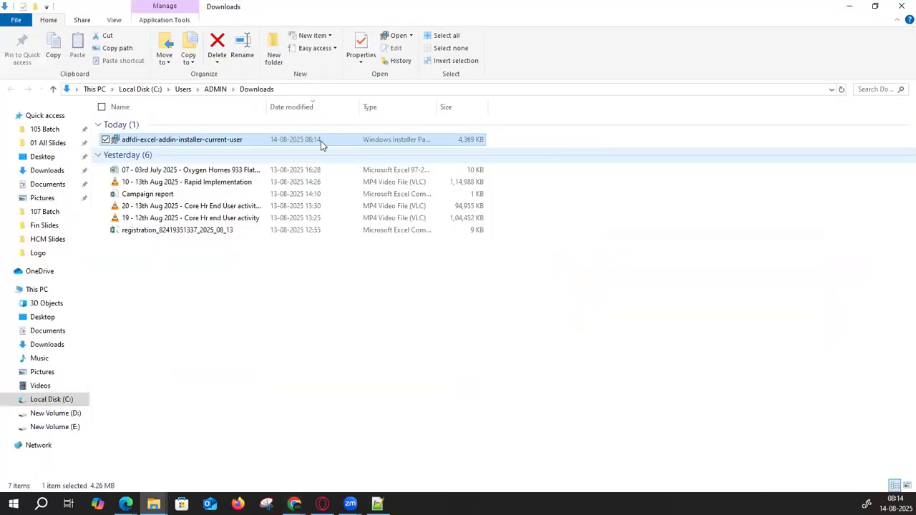
double_click(165, 141)
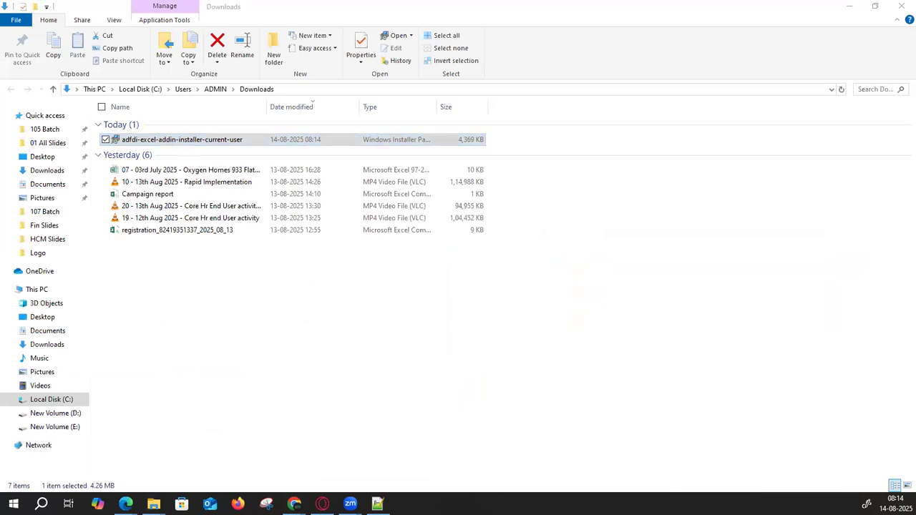
drag(681, 27, 620, 119)
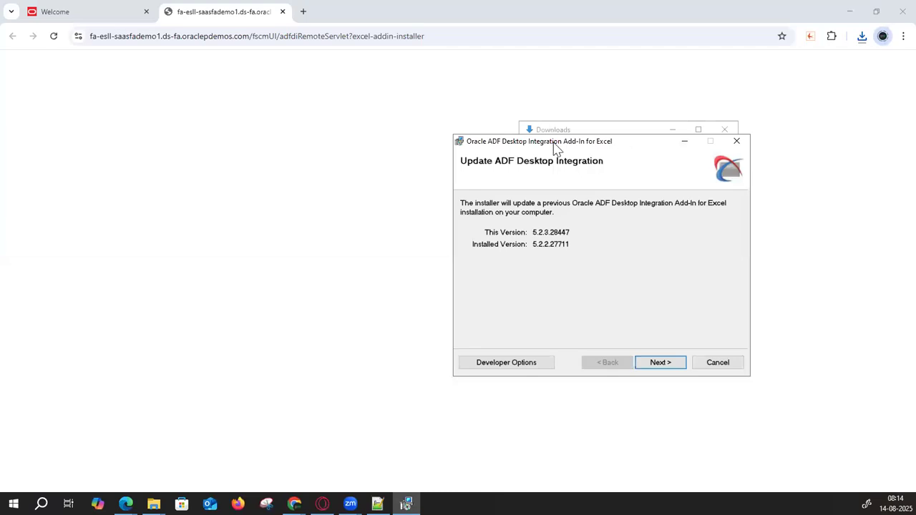
- Update the ADF Desktop Integration add-in from 5.2.2.27711 to 5.2.3.28447 and close the installer
drag(552, 146, 494, 124)
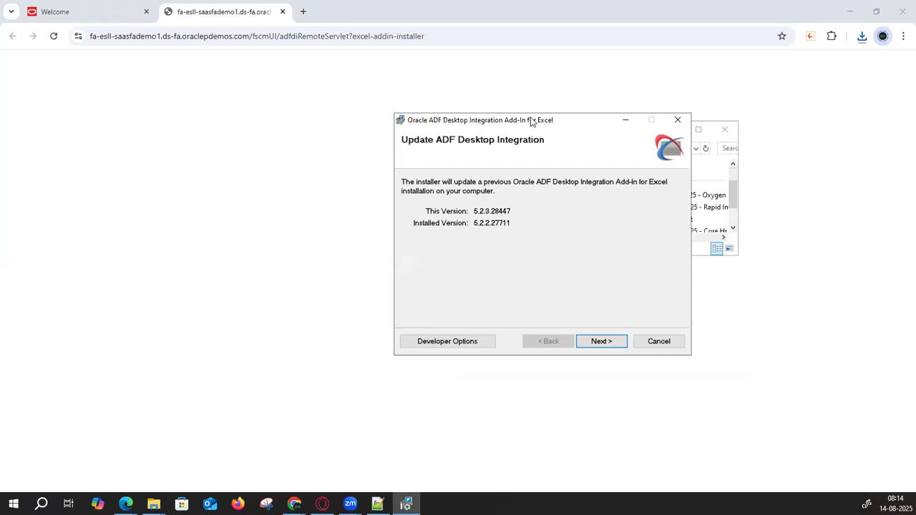
drag(531, 122, 355, 115)
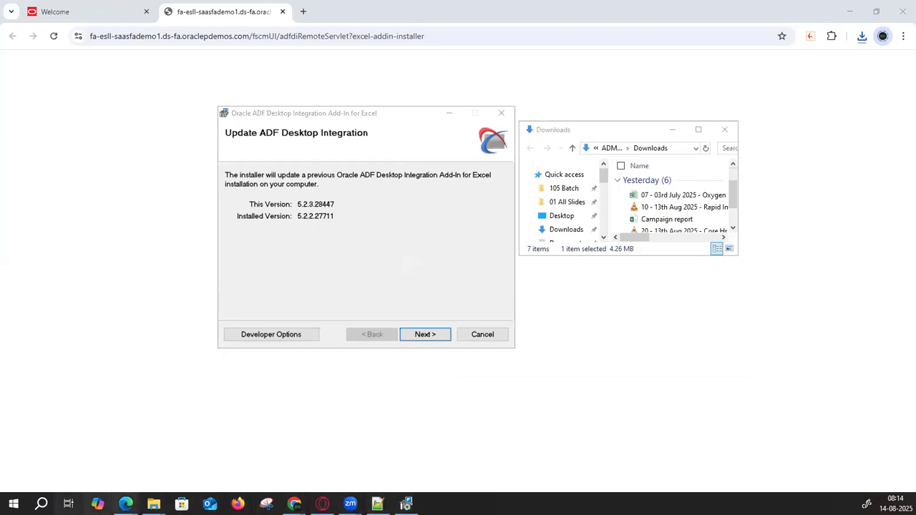
click(427, 334)
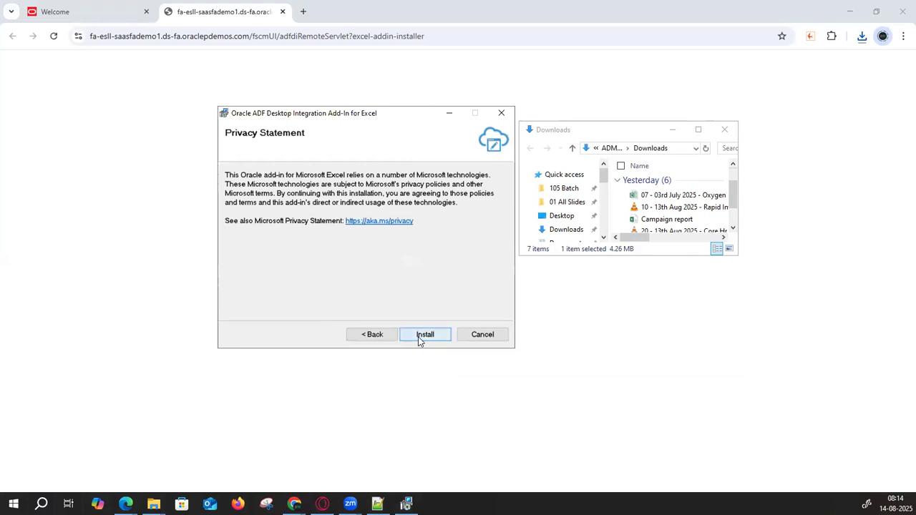
click(422, 336)
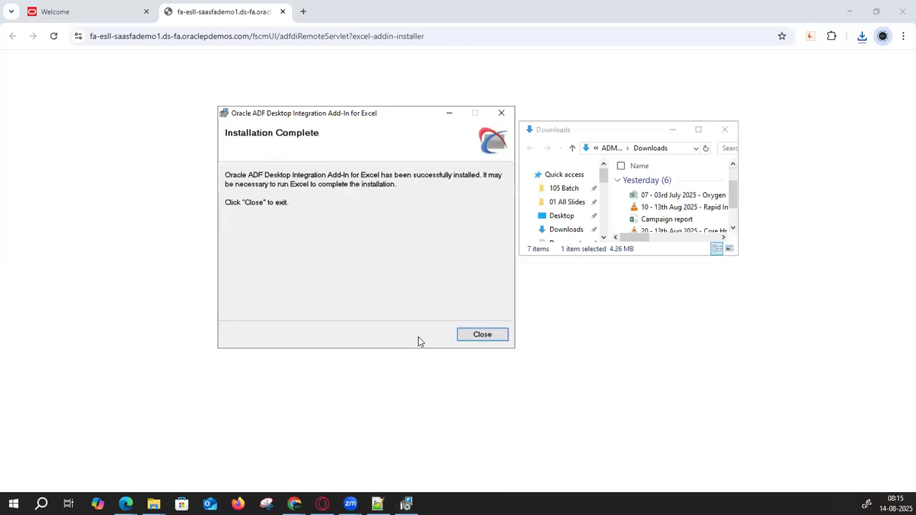
click(479, 335)
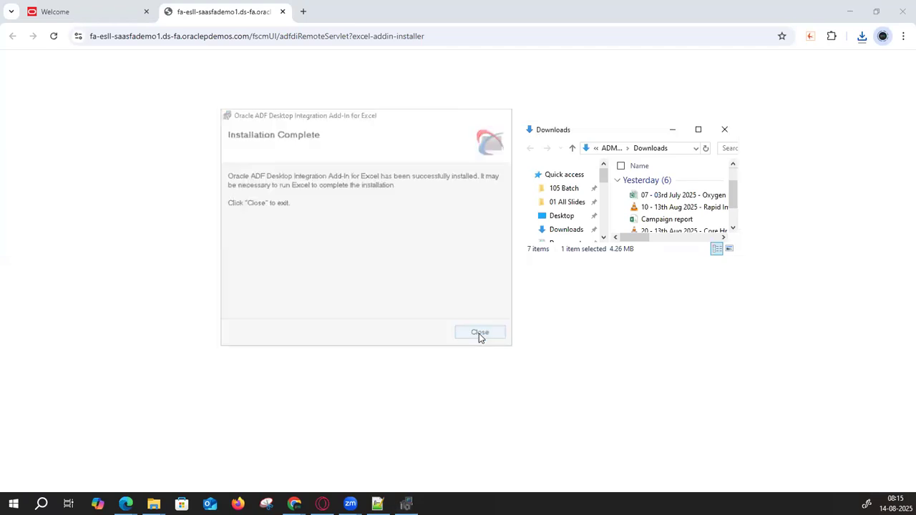
click(700, 131)
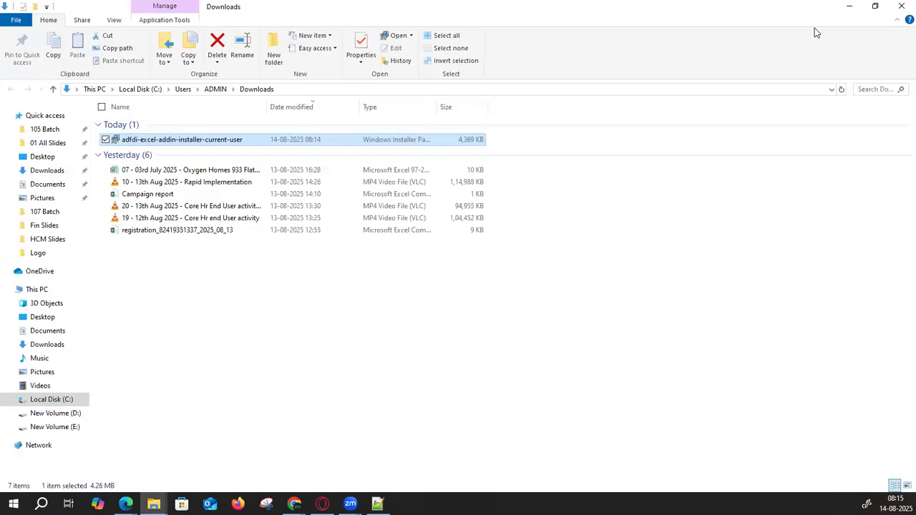
click(849, 7)
- Return to the Oracle home page and open the Security Console from Navigator > Tools
click(60, 17)
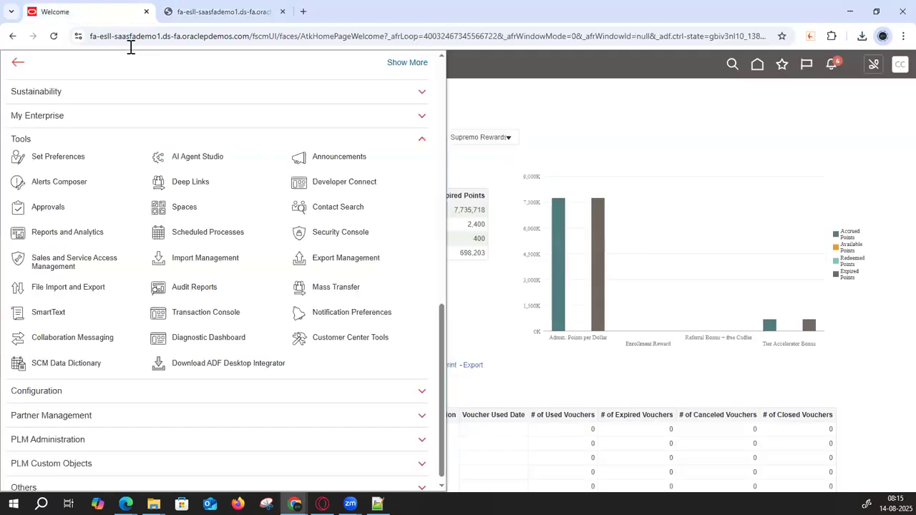
click(758, 68)
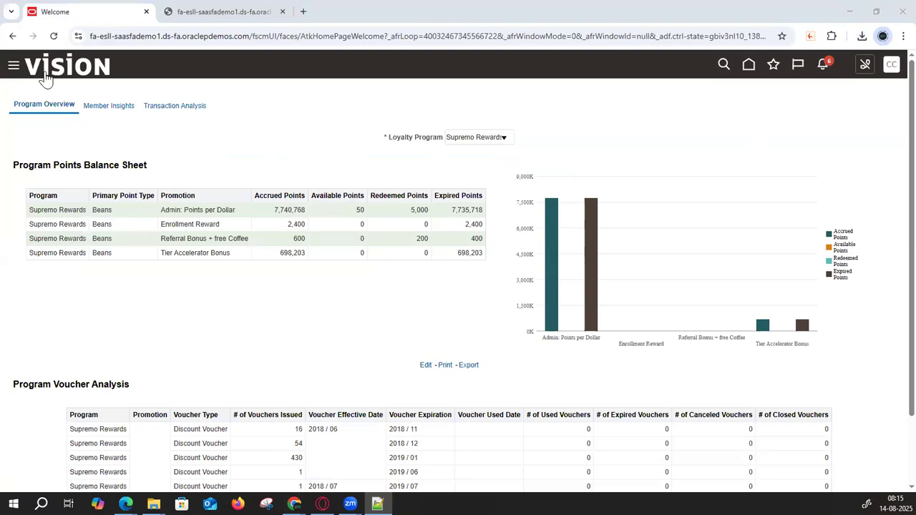
click(749, 66)
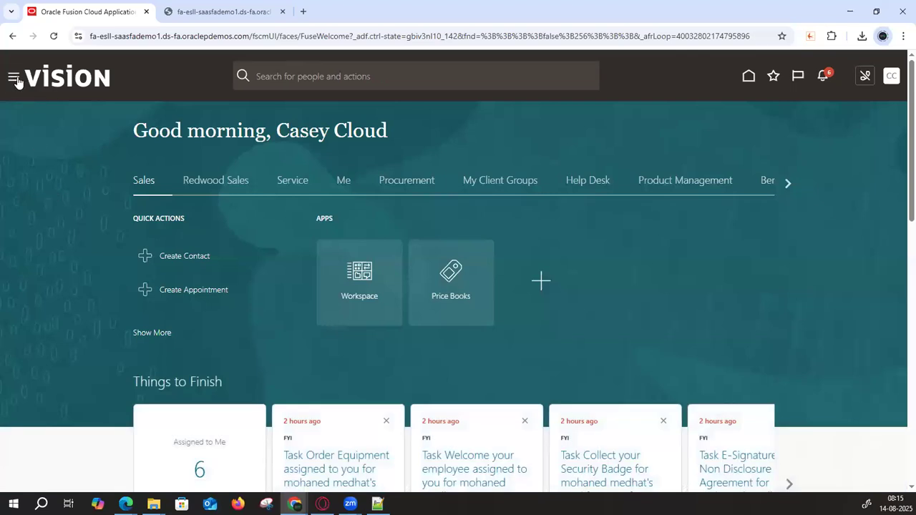
click(18, 80)
scroll(100, 297, down, 10)
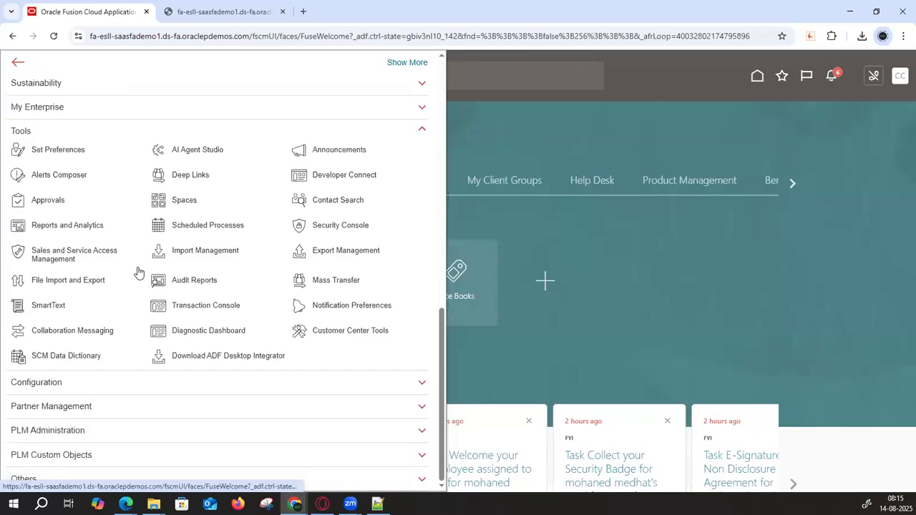
click(325, 226)
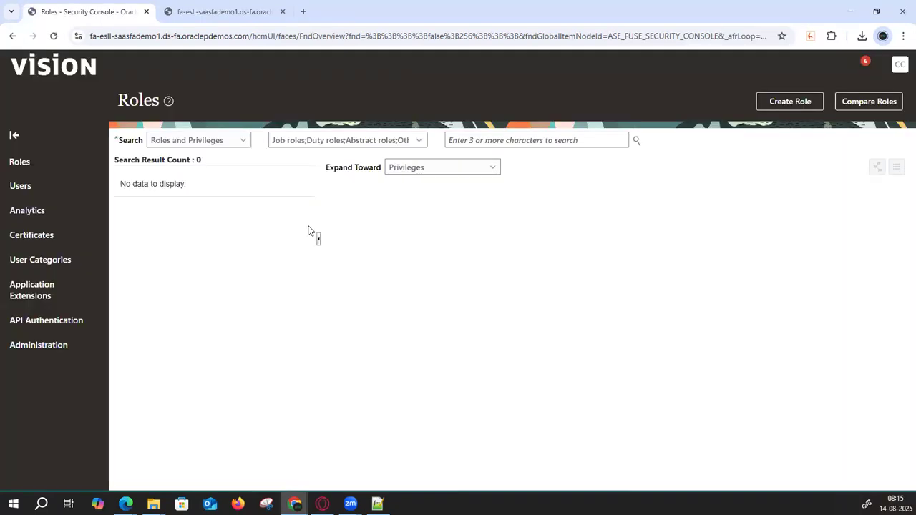
- Search Users for the finance implementation user and open its account details
click(23, 200)
click(393, 144)
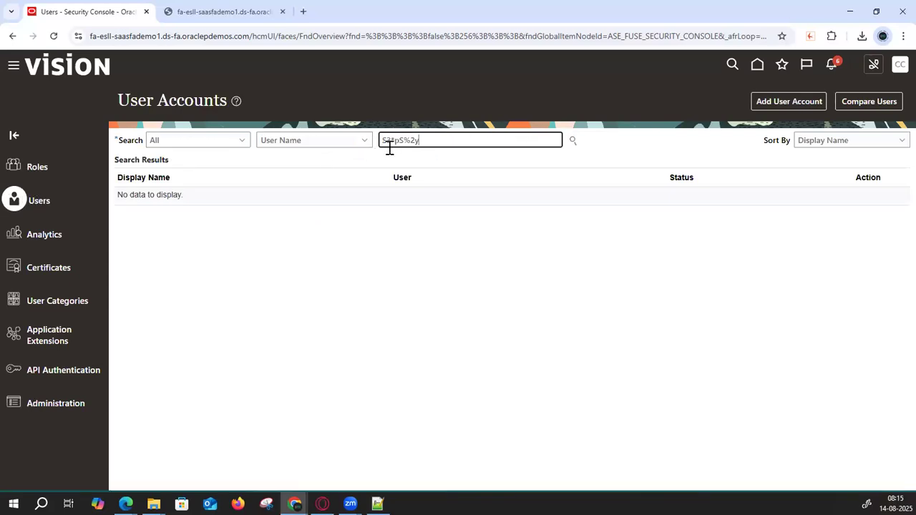
key(ctrl+a)
key(BackSpace)
click(148, 250)
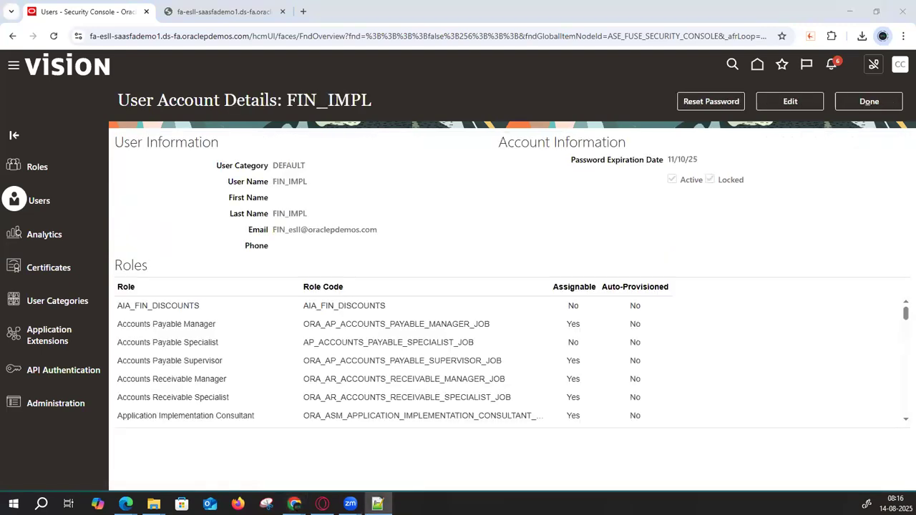
- Manually reset the FIN_IMPL password, entering and confirming the new one, then click Done
click(723, 104)
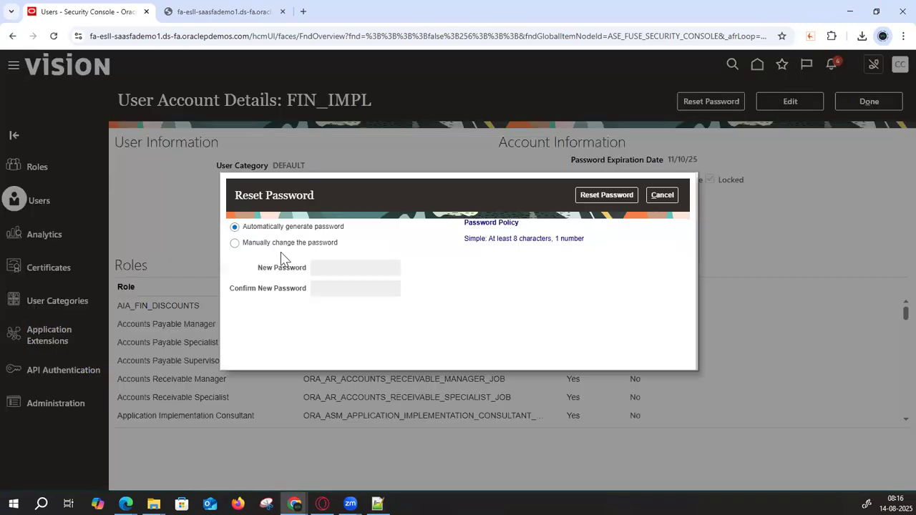
click(281, 244)
click(364, 272)
key(ctrl+v)
click(338, 291)
key(ctrl+v)
click(609, 198)
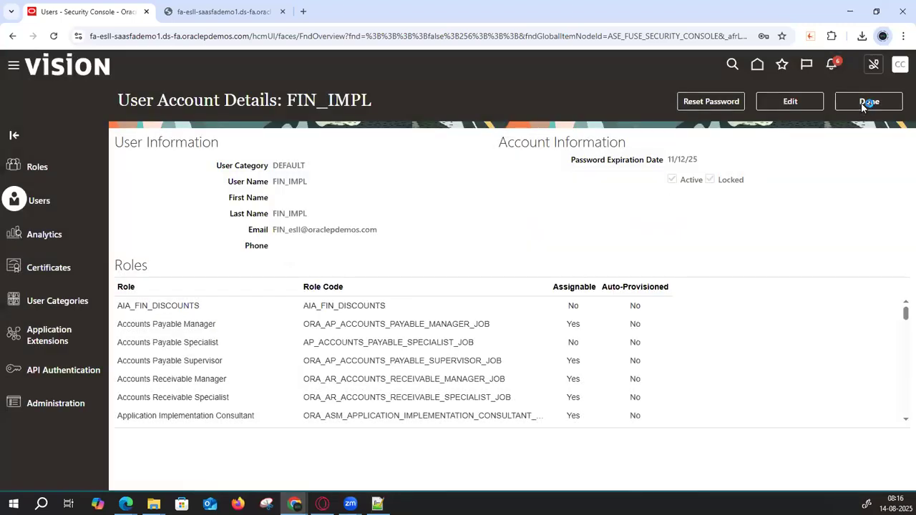
click(866, 103)
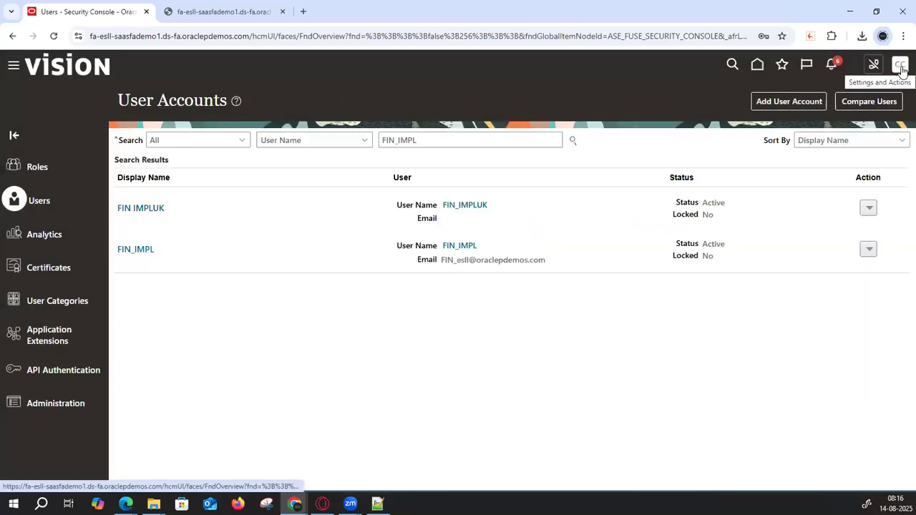
- Sign out, then sign back in as FIN_IMPL with the pasted account password
click(900, 65)
click(869, 91)
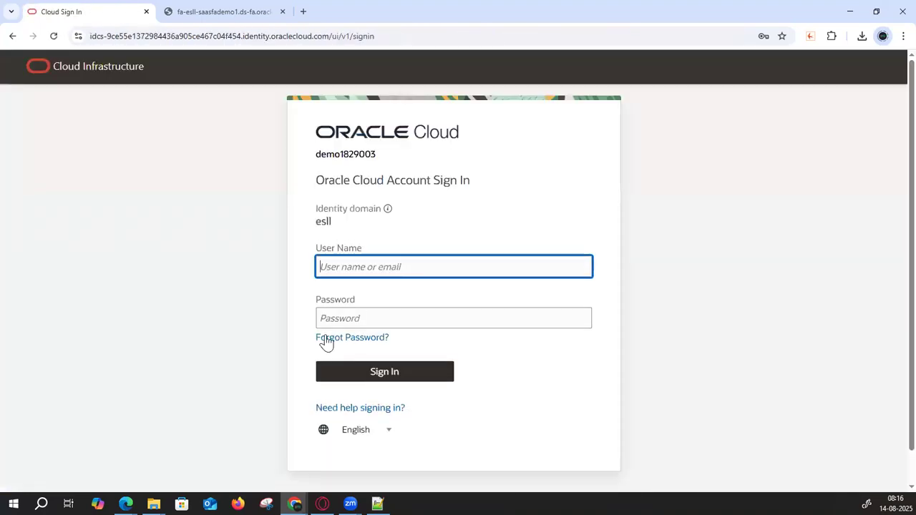
click(360, 269)
text(FIN)
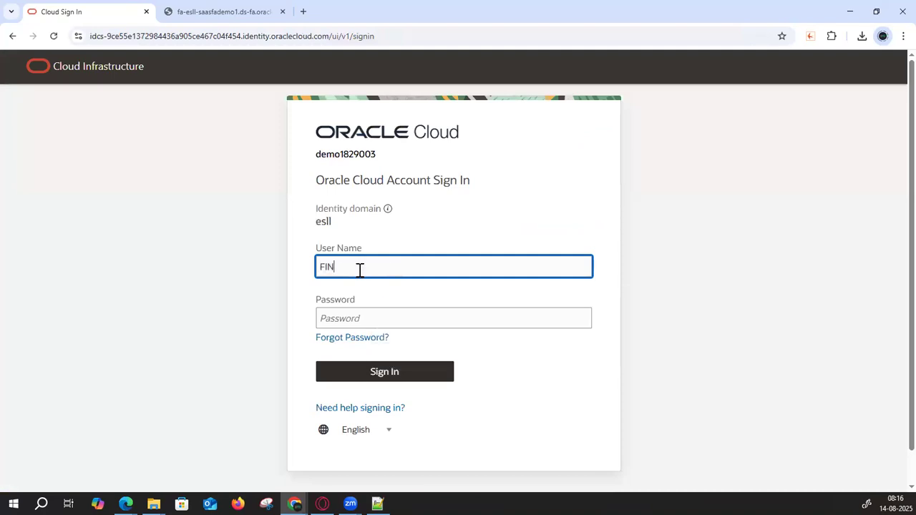
text(_IMPL)
key(Tab)
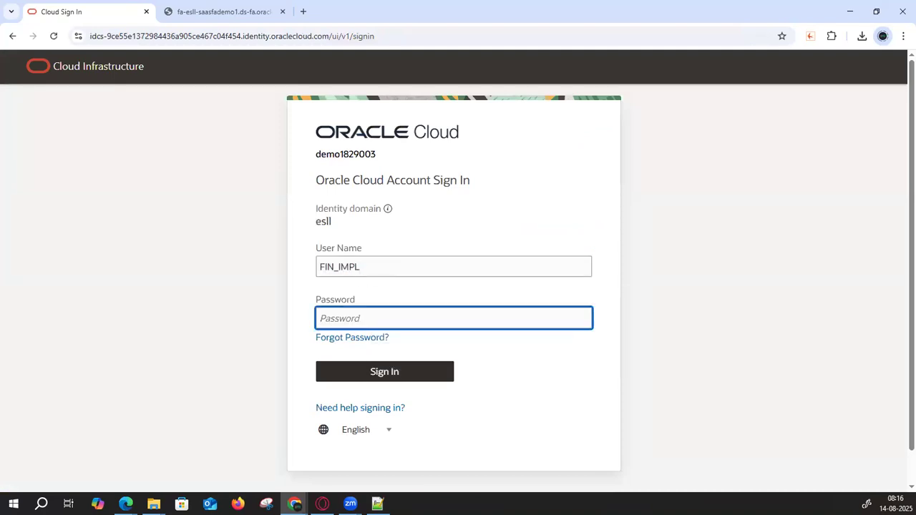
key(alt+Tab)
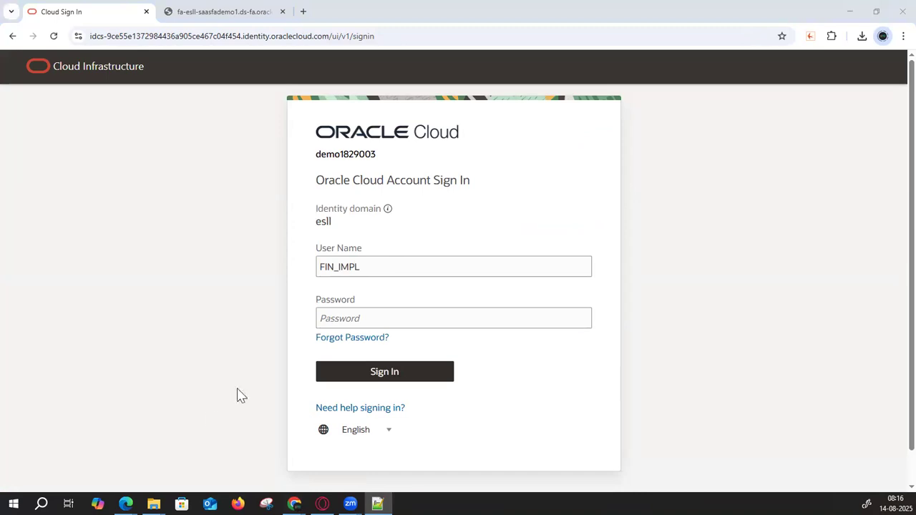
click(386, 326)
key(ctrl+v)
click(359, 370)
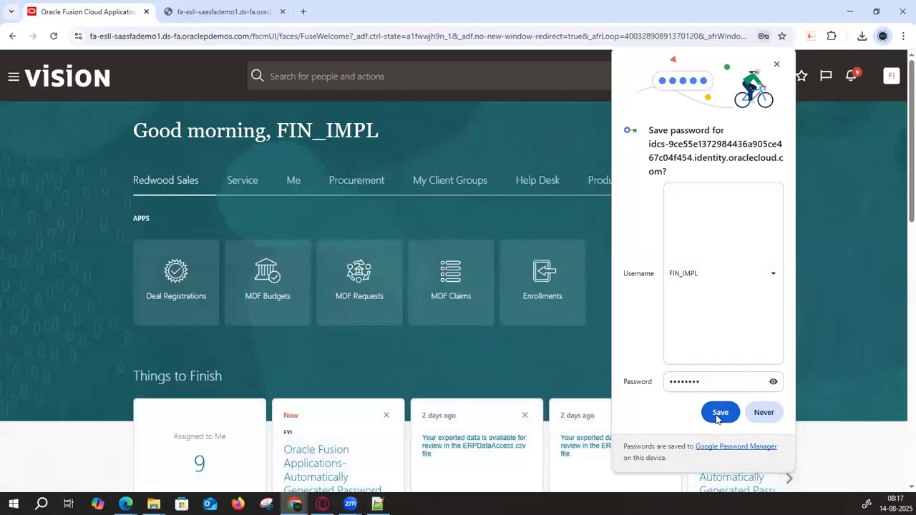
- Save the password in Chrome and go to Setup and Maintenance from the settings menu
click(718, 413)
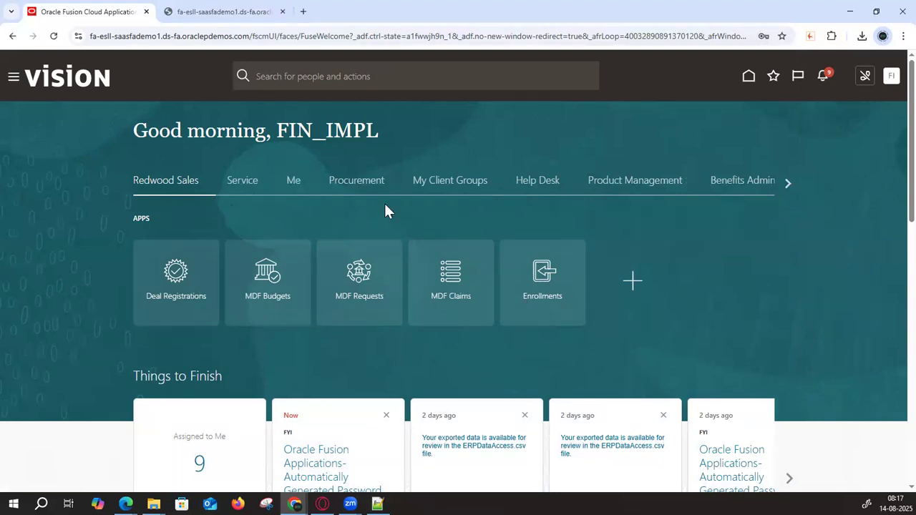
click(890, 78)
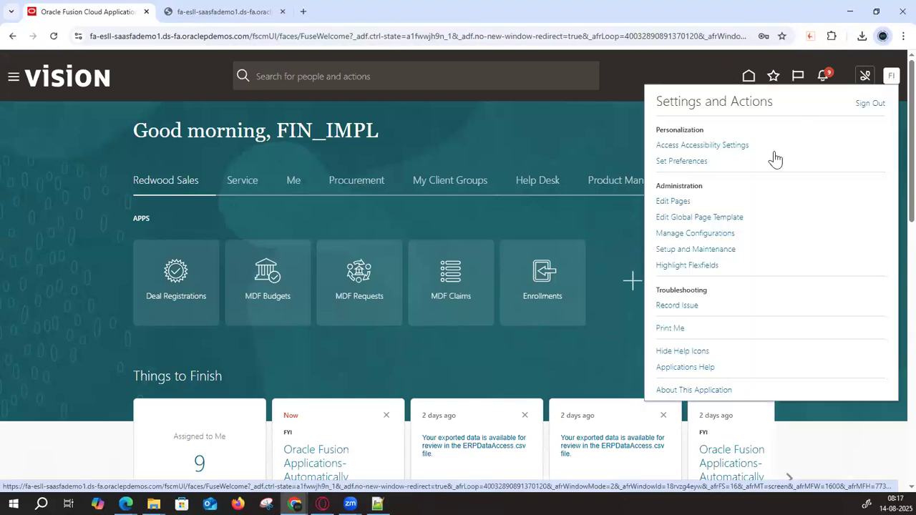
click(717, 248)
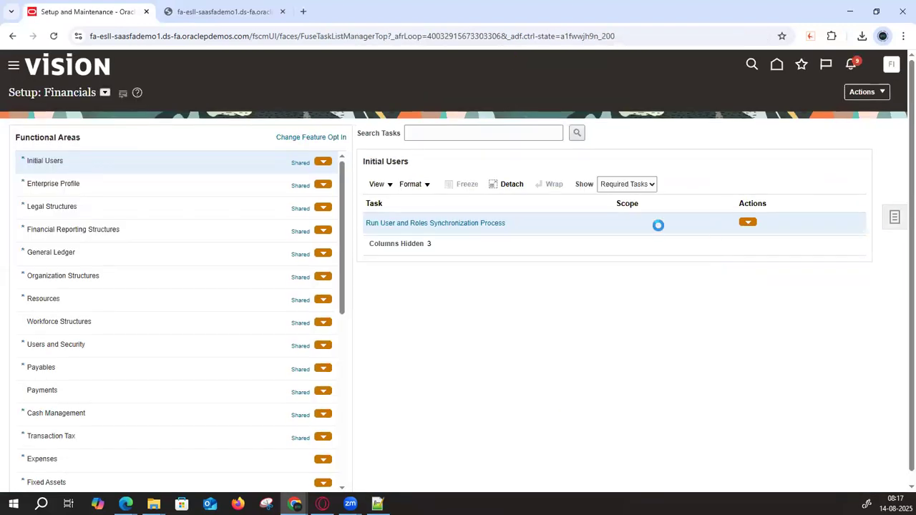
- Search the setup task lists for %Rapid%Imple% to list the Rapid Implementation task lists
click(518, 131)
text(Manage%)
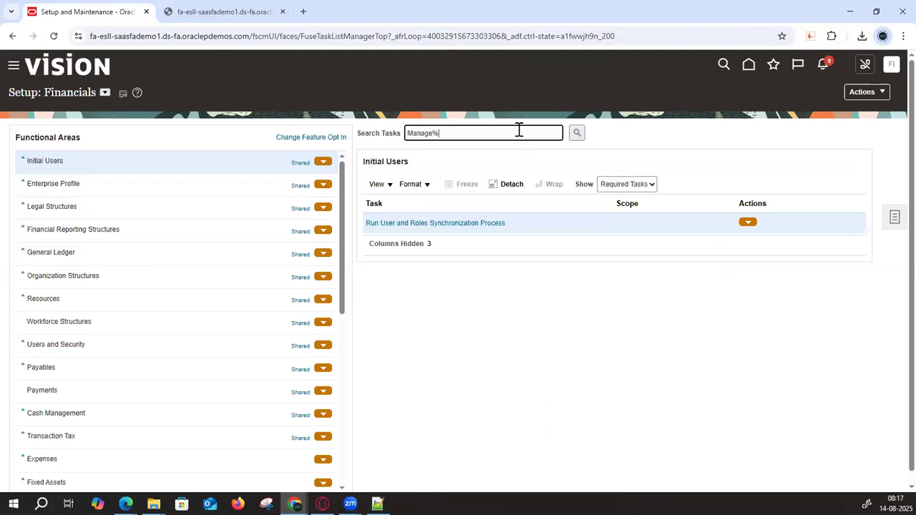
text(Pau)
key(BackSpace)
key(BackSpace)
key(BackSpace)
key(BackSpace)
key(BackSpace)
key(BackSpace)
key(BackSpace)
key(BackSpace)
key(BackSpace)
key(BackSpace)
click(896, 216)
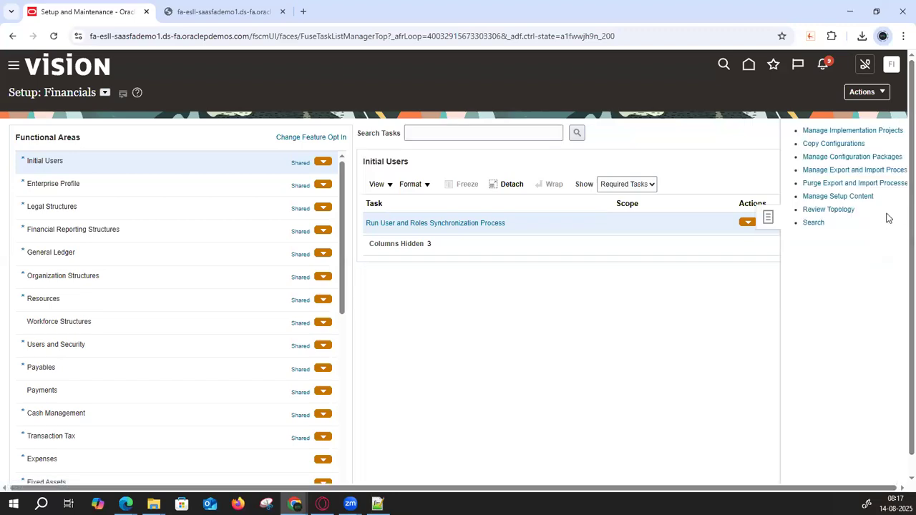
click(787, 223)
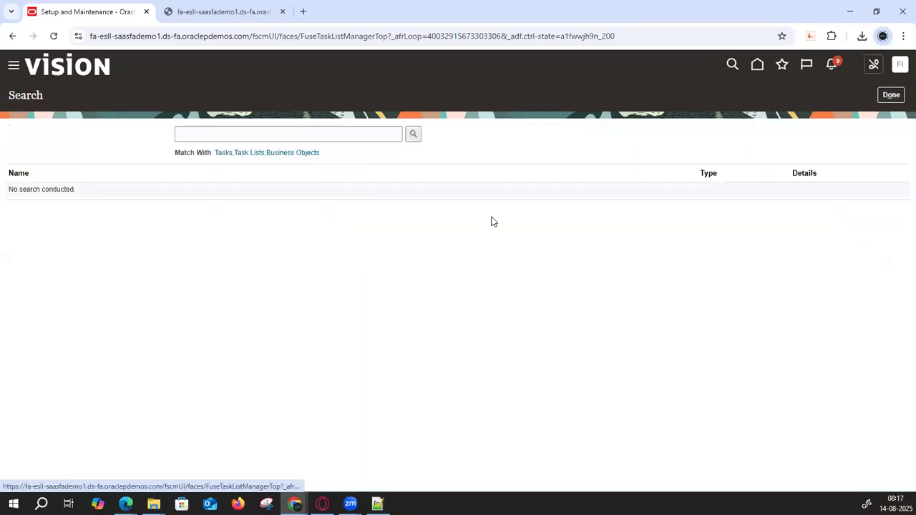
click(250, 134)
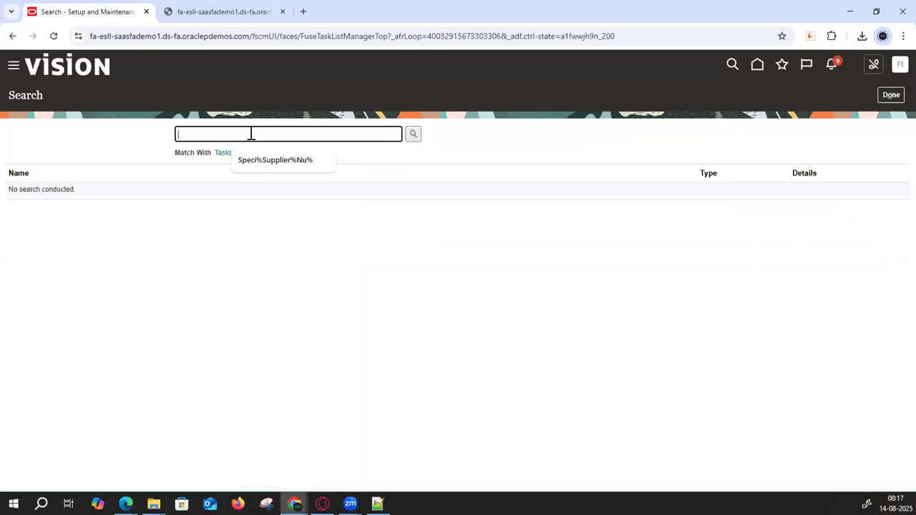
text(%Rapi)
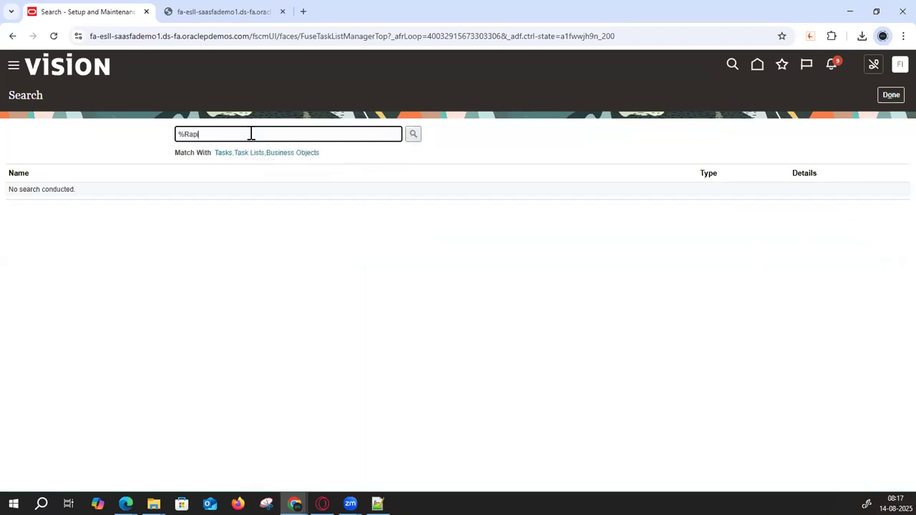
text(d%Imple%)
key(Return)
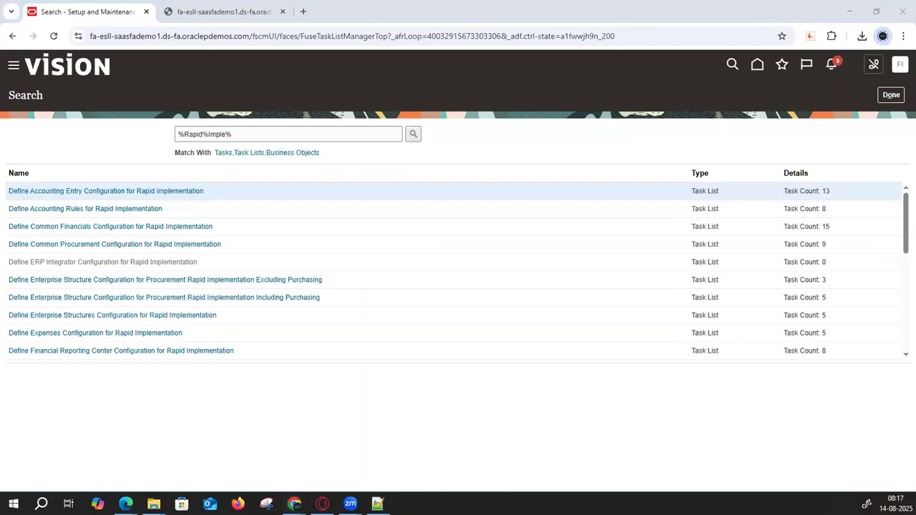
- Attach ChartOfAccounts.zip from the 107 Rapid Implementation folder to Upload Chart of Accounts and submit
click(174, 397)
click(104, 317)
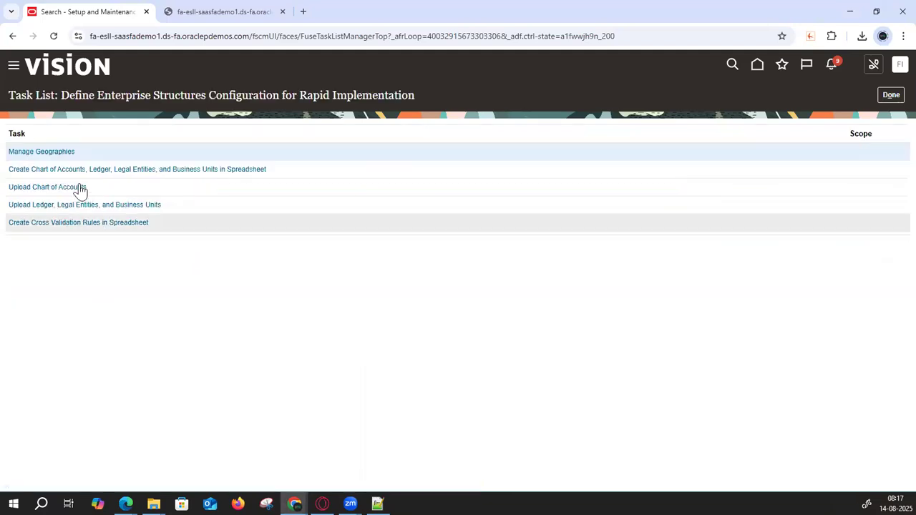
click(58, 185)
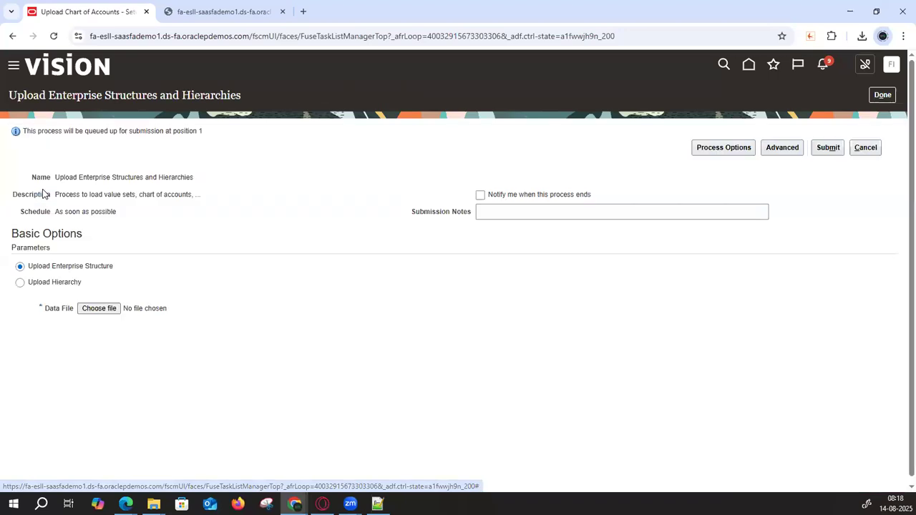
click(100, 309)
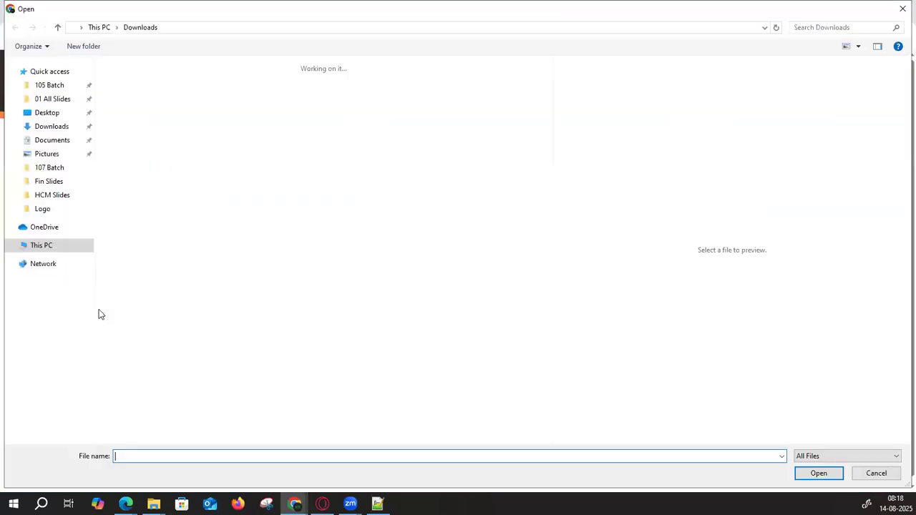
click(50, 171)
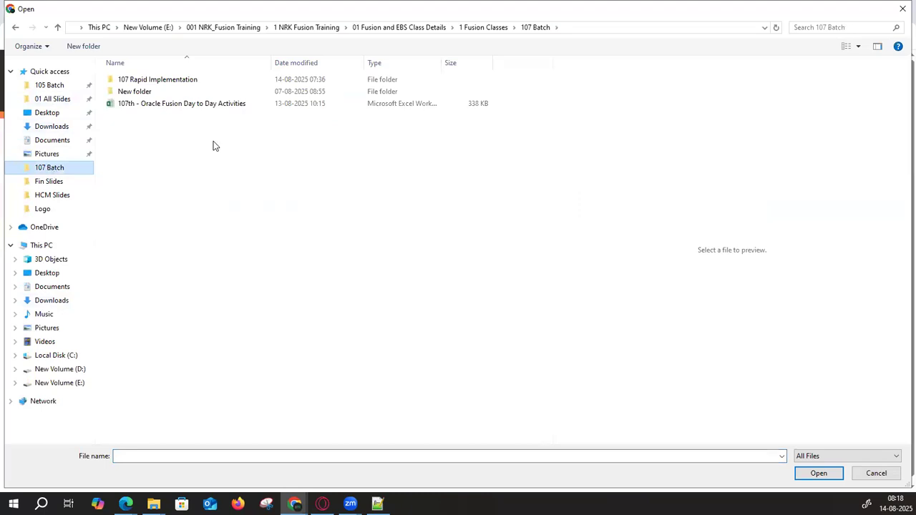
double_click(151, 83)
click(152, 83)
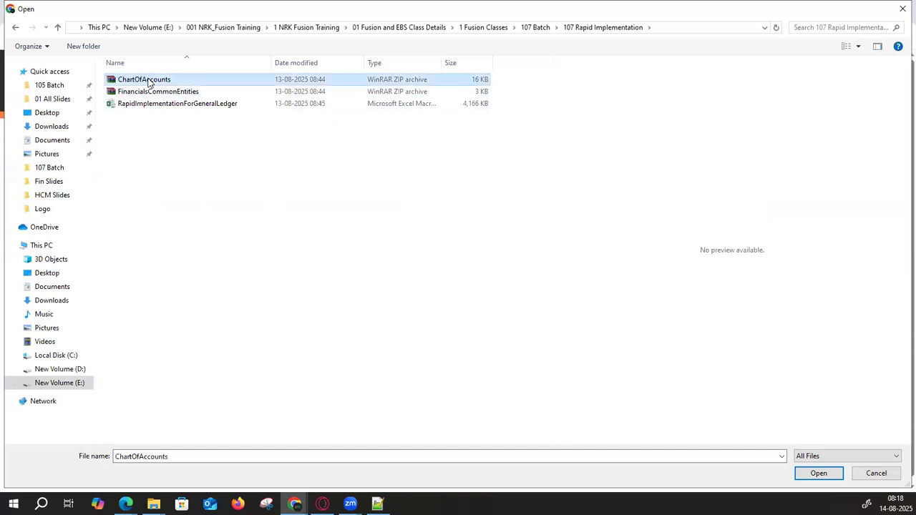
click(819, 473)
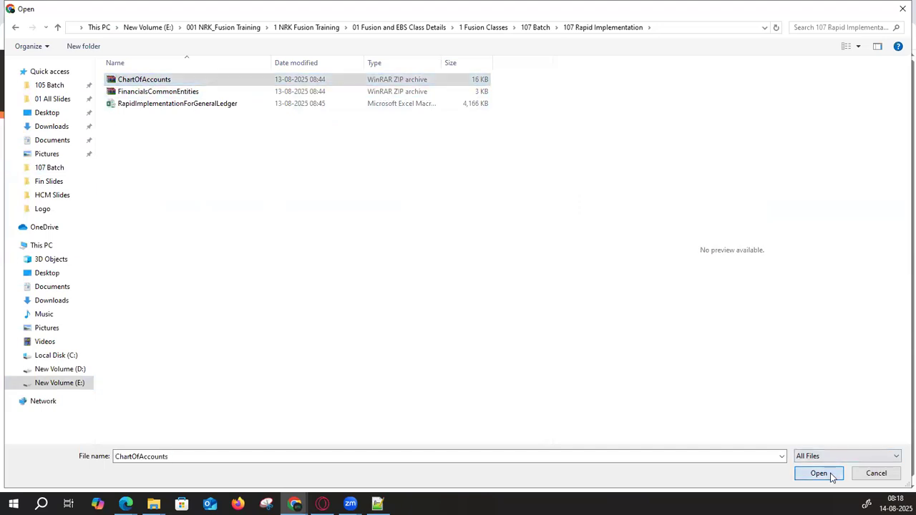
click(830, 147)
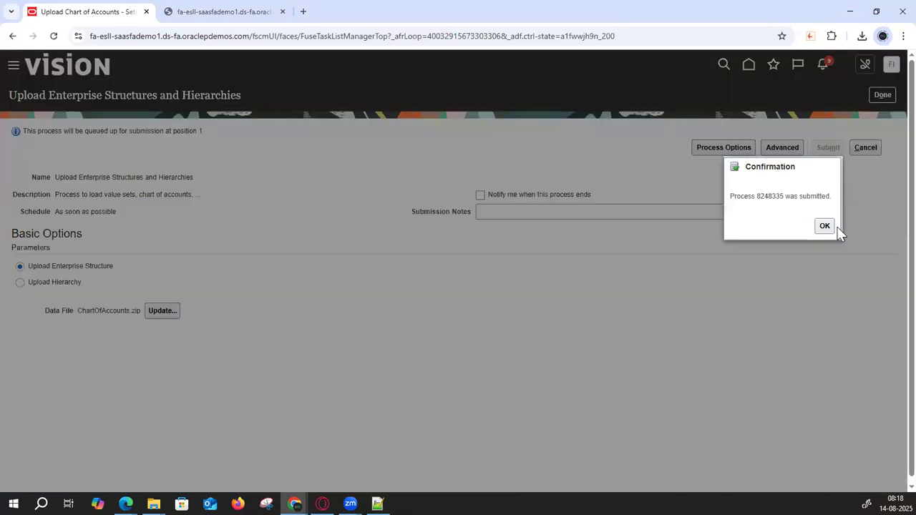
- Acknowledge the confirmation and refresh until process 8248335 shows Running
click(830, 226)
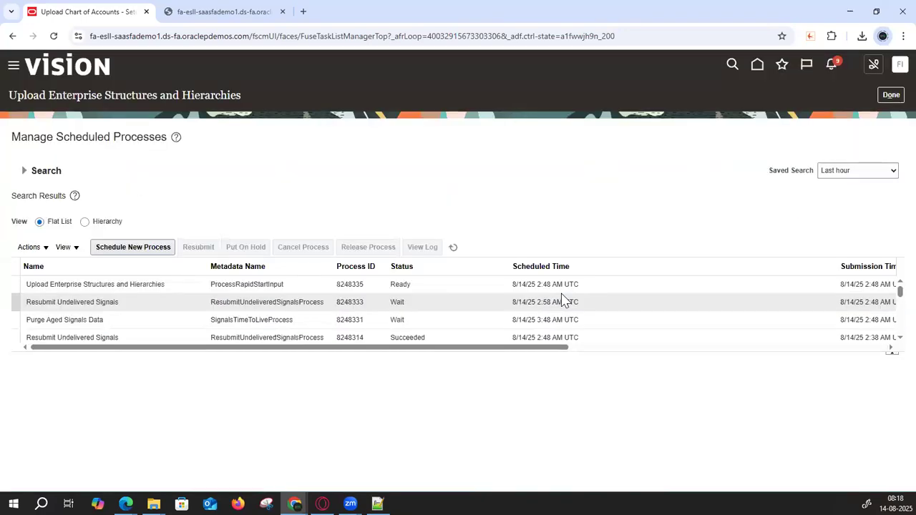
click(458, 246)
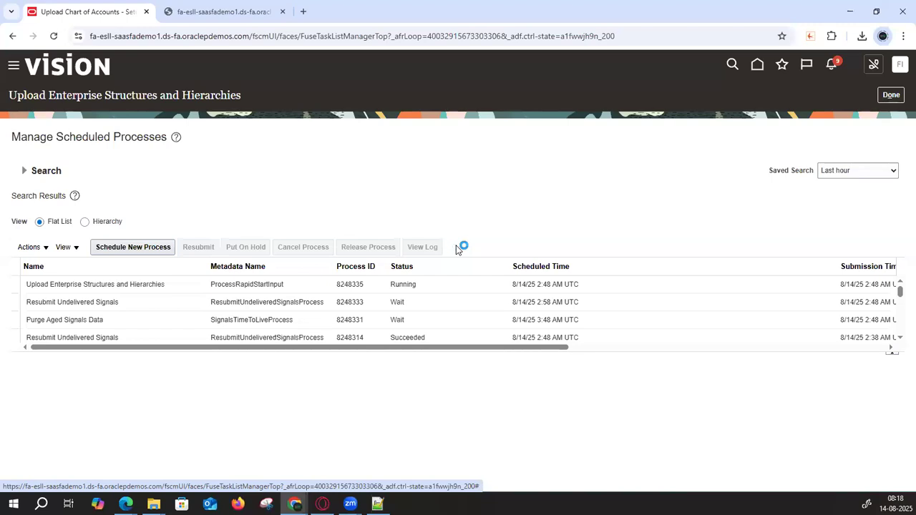
click(454, 246)
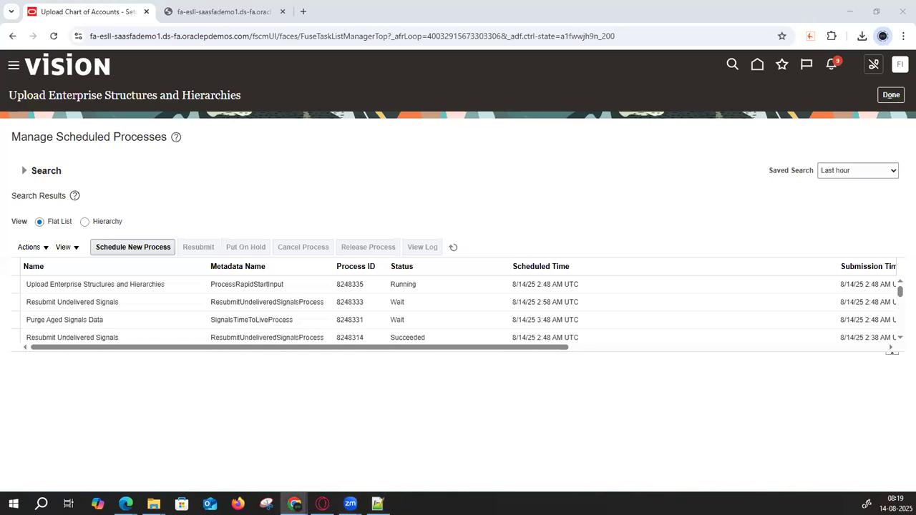
- Keep refreshing until Maintain Value Sets and Maintain Chart of Accounts Hierarchies show Succeeded
double_click(101, 37)
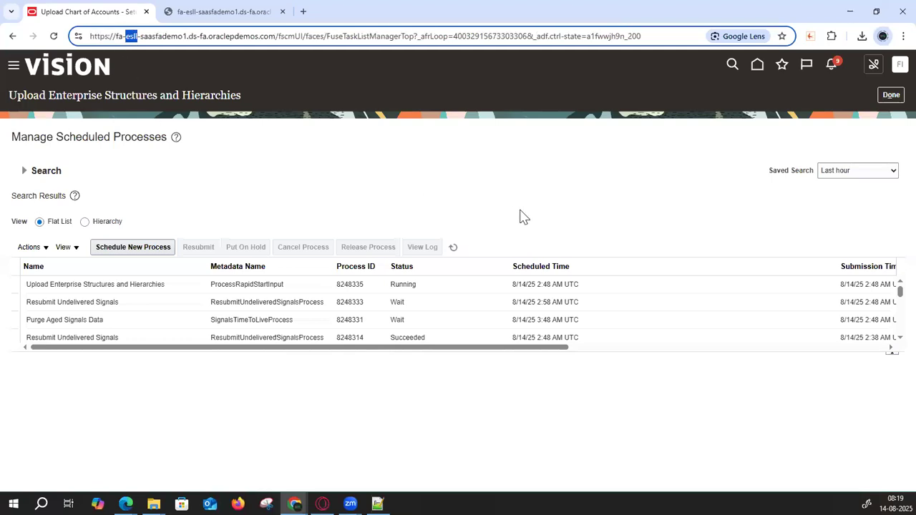
click(453, 248)
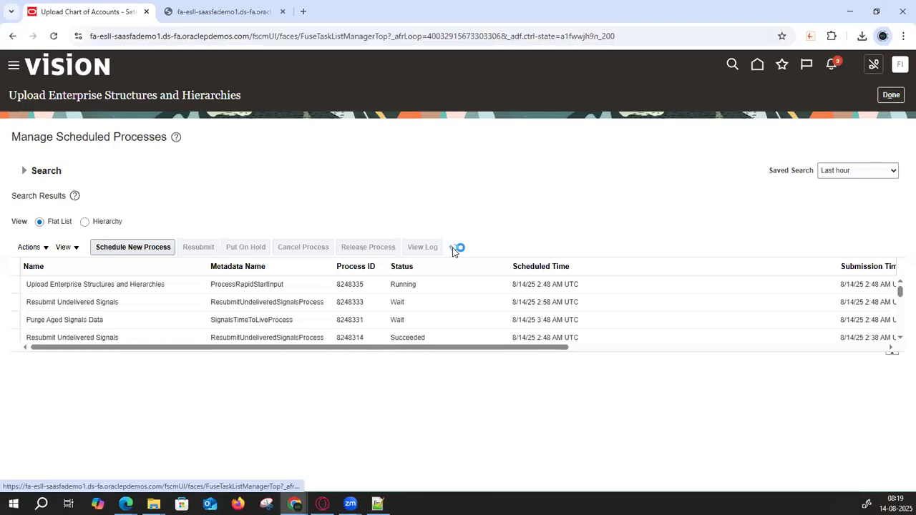
double_click(106, 36)
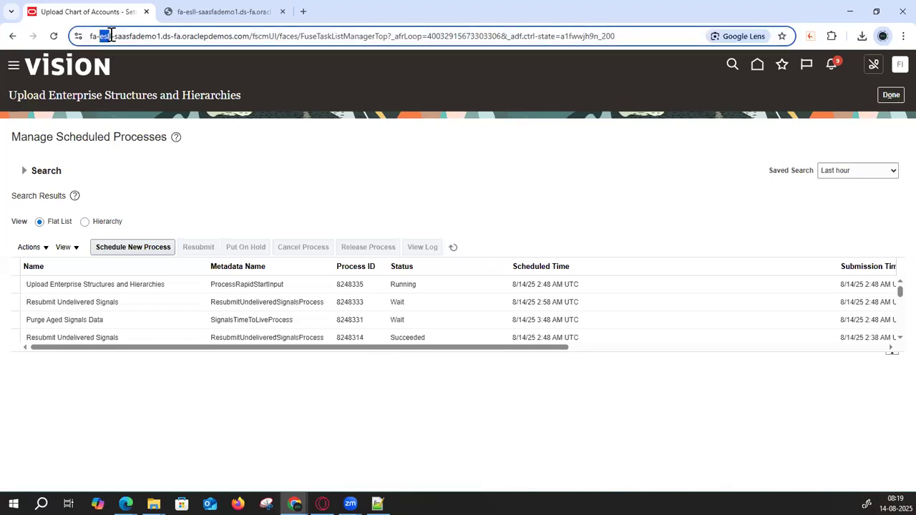
click(453, 247)
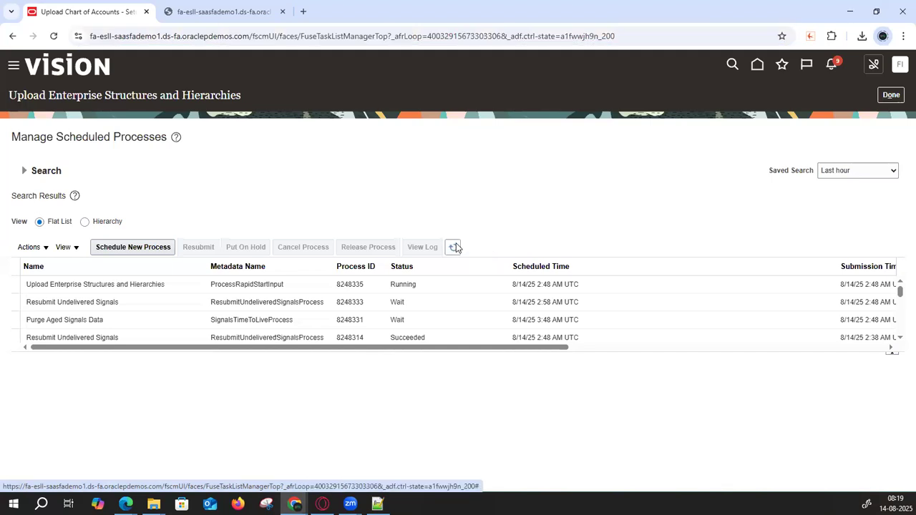
click(455, 247)
click(456, 247)
click(451, 245)
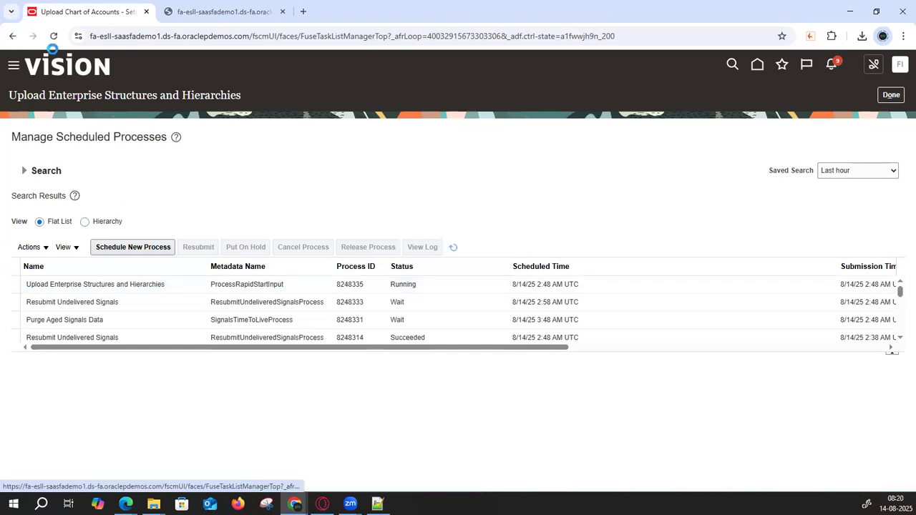
drag(90, 38, 181, 38)
click(166, 38)
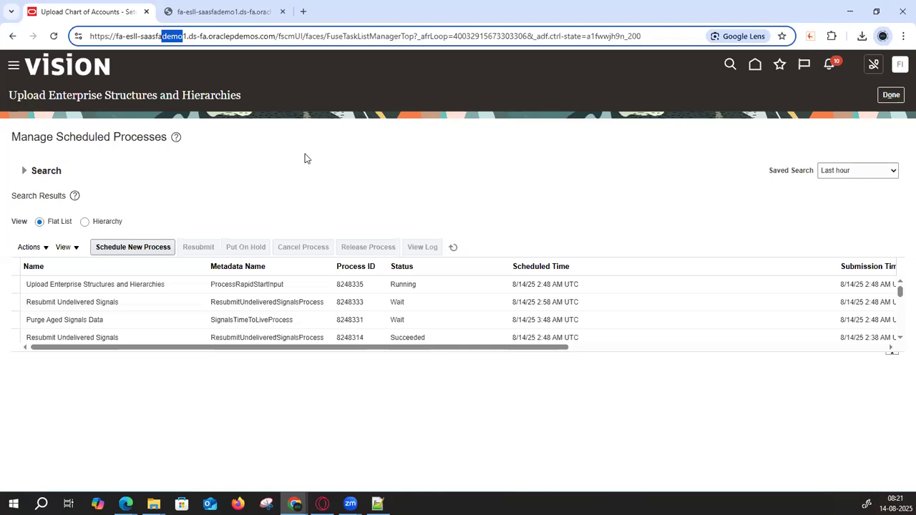
click(452, 249)
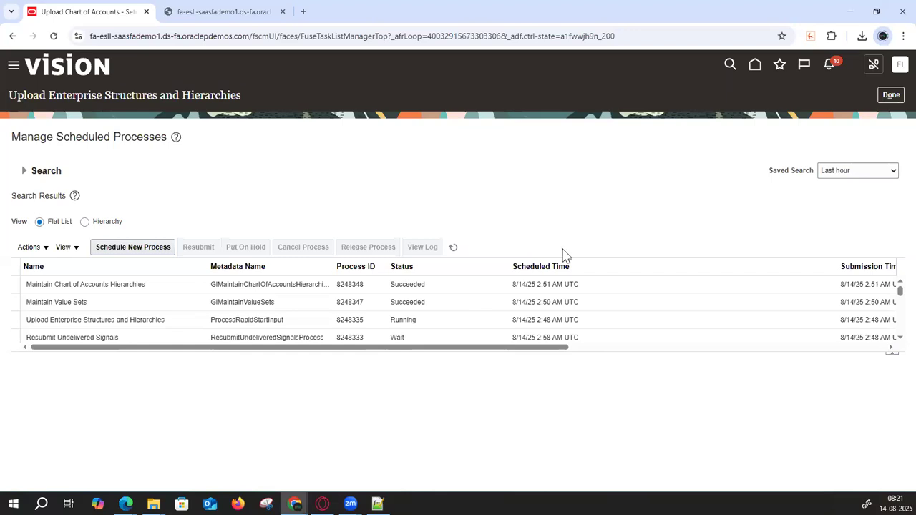
click(451, 249)
click(454, 247)
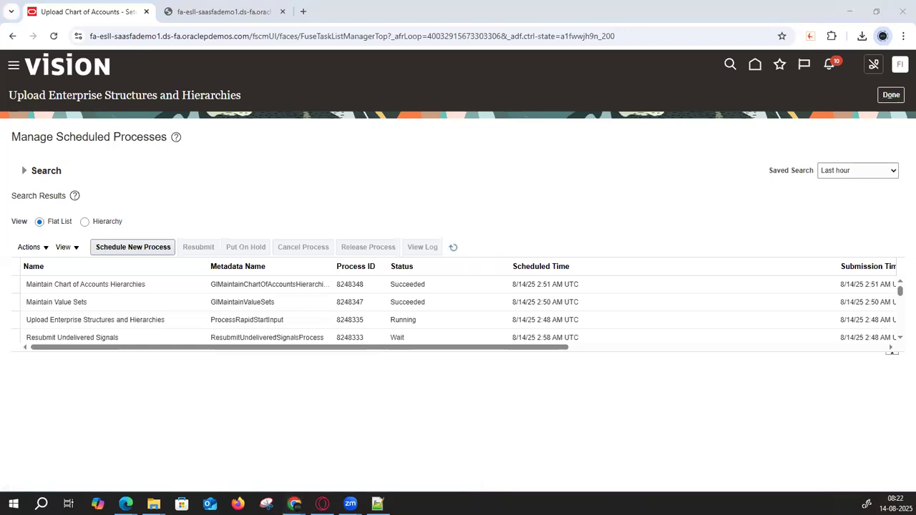
- Confirm process 8248335 Succeeded, then open the Upload Ledger, Legal Entities, and Business Units task
click(454, 247)
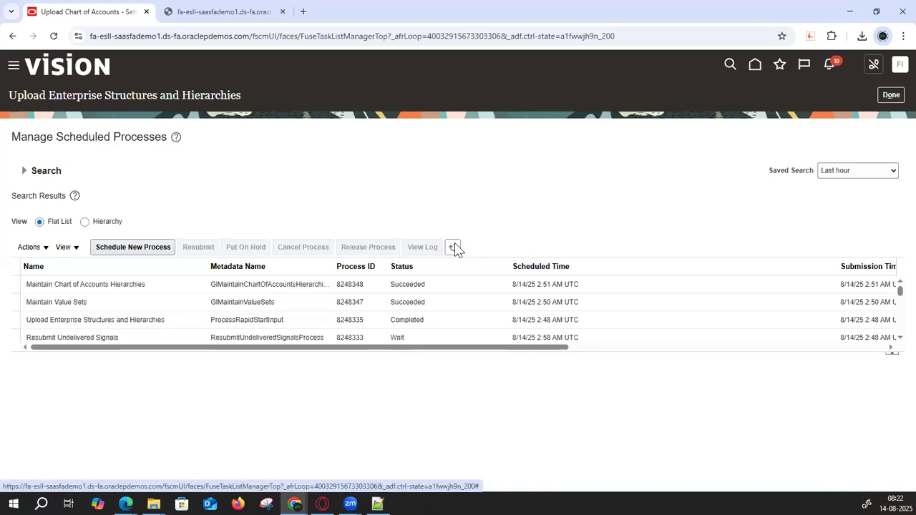
click(455, 248)
click(160, 321)
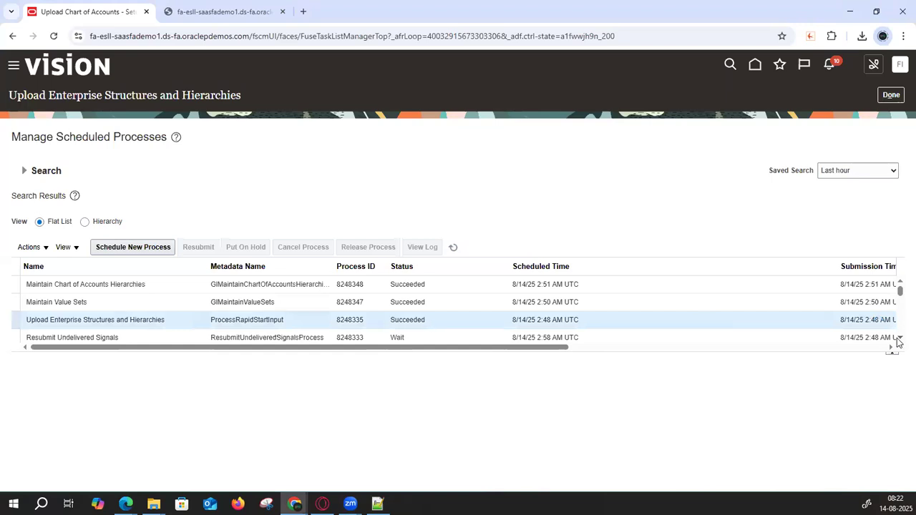
scroll(899, 342, down, 5)
scroll(899, 342, down, 3)
drag(899, 308, 897, 291)
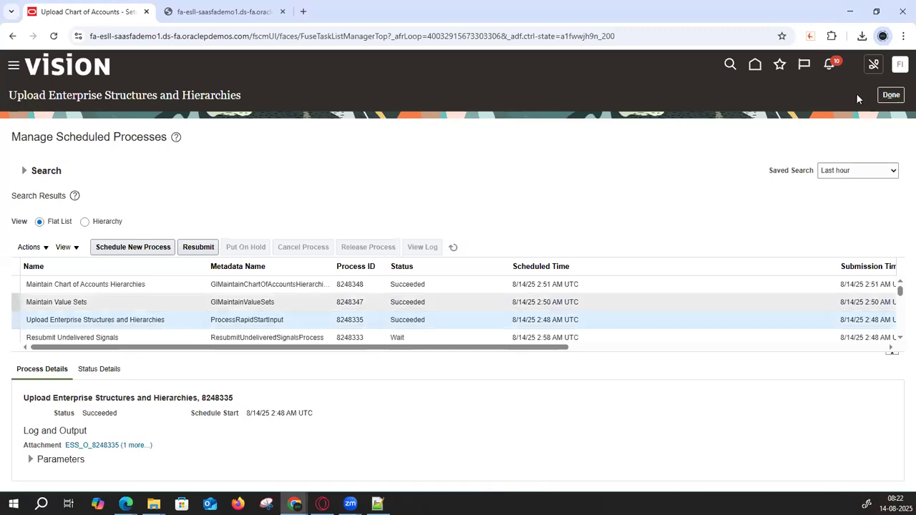
click(891, 95)
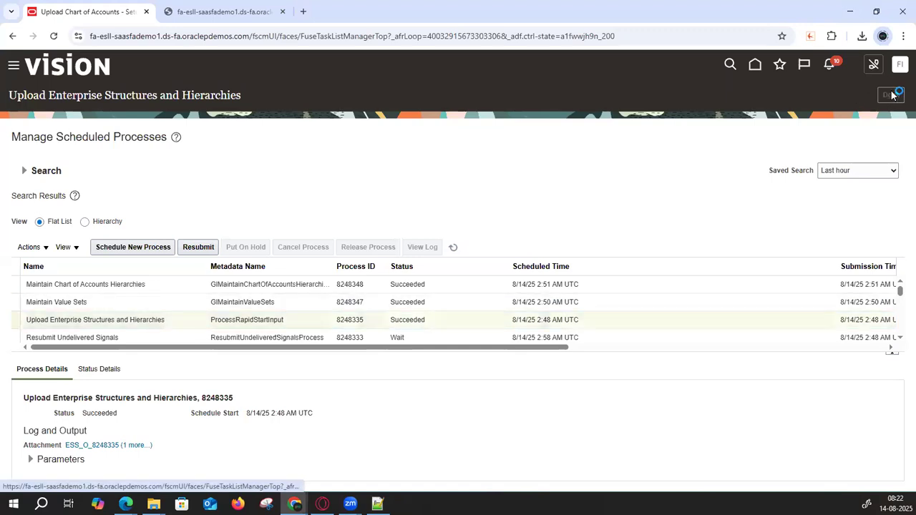
click(67, 205)
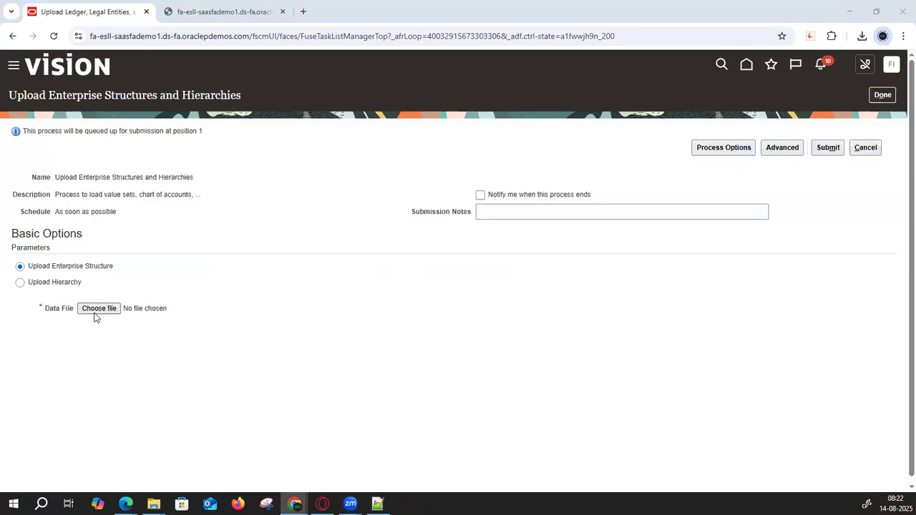
- Submit FinancialsCommonEntities.zip as the upload data file, creating process 8248350
click(96, 315)
click(151, 93)
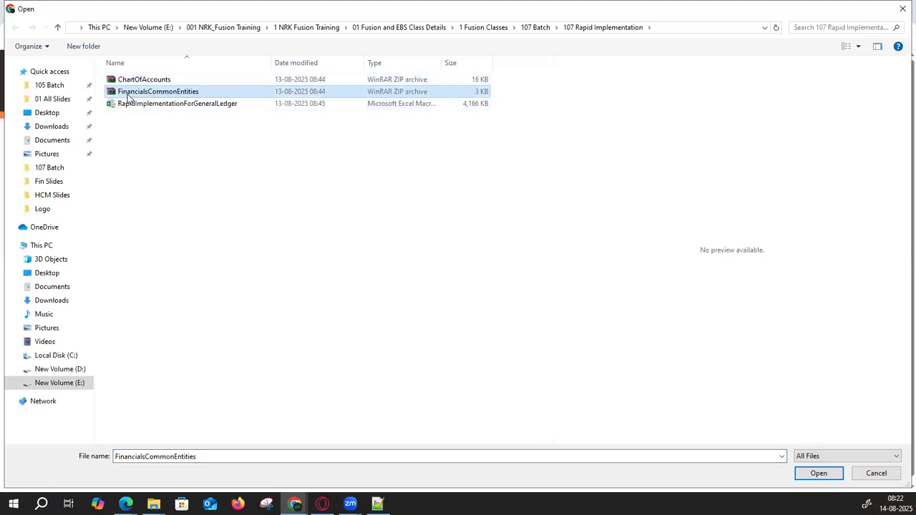
click(816, 474)
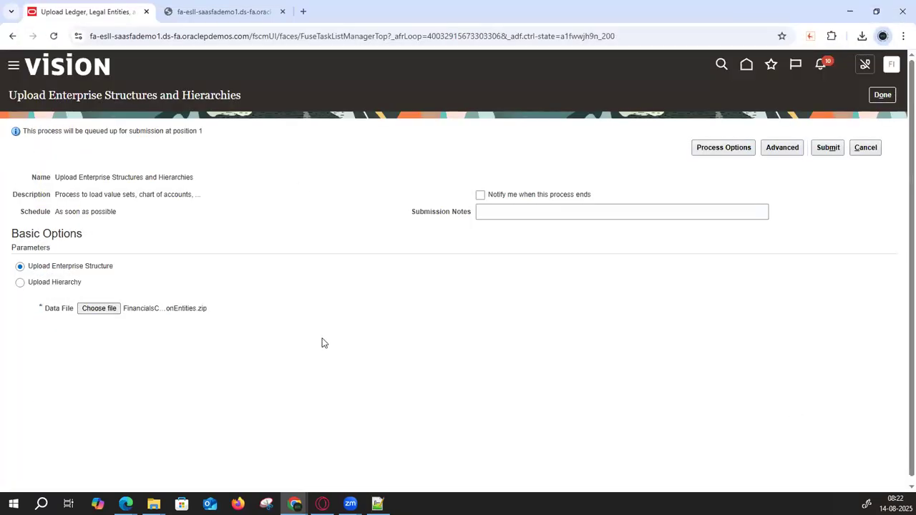
click(828, 149)
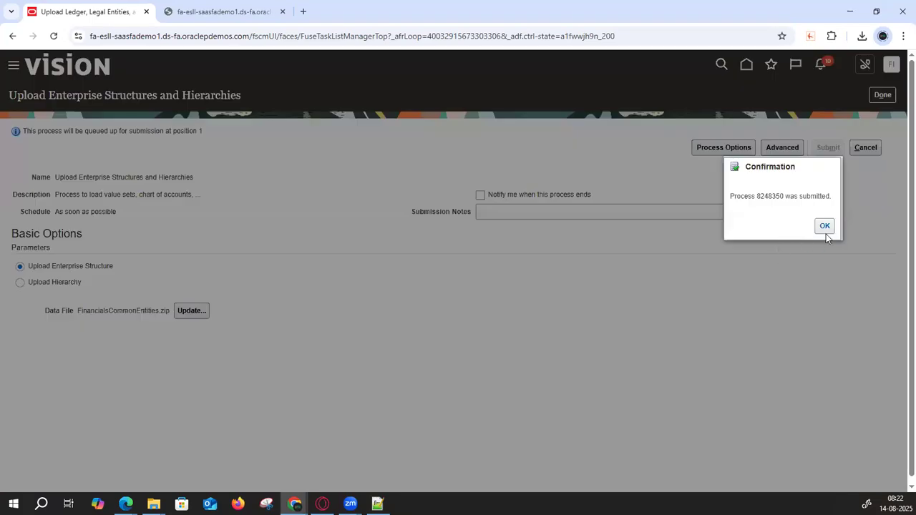
click(824, 226)
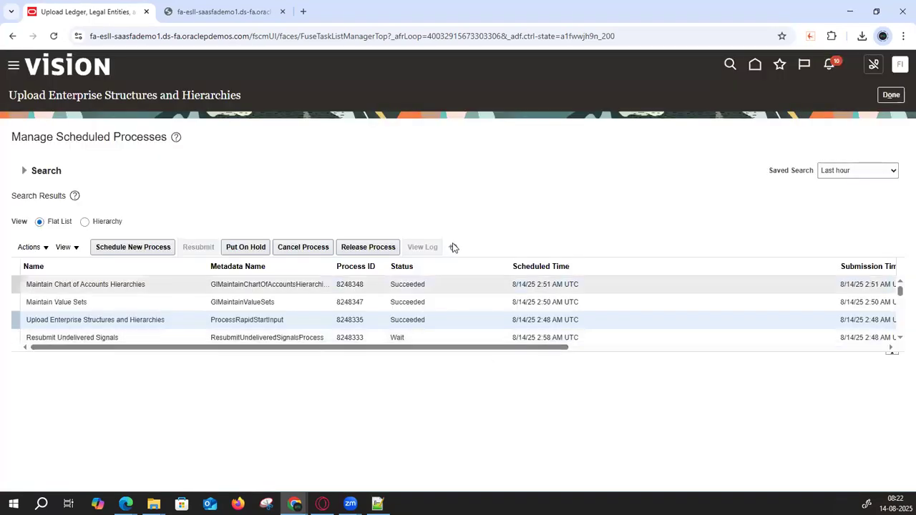
- Refresh the scheduled processes list repeatedly to track process 8248350 until it shows Running
click(452, 246)
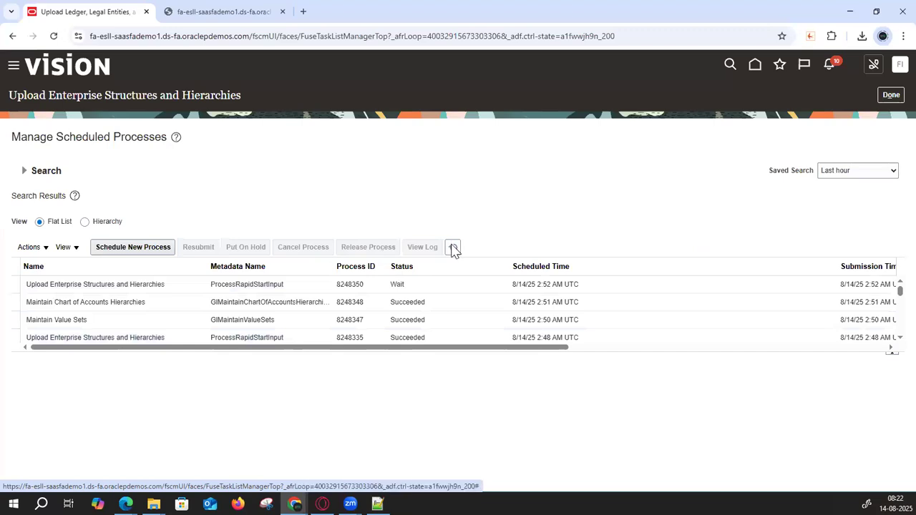
click(452, 247)
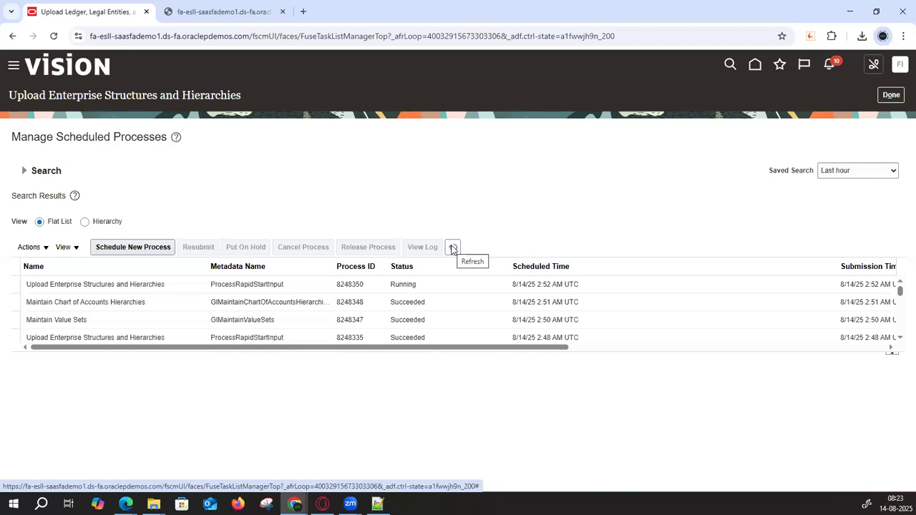
click(452, 247)
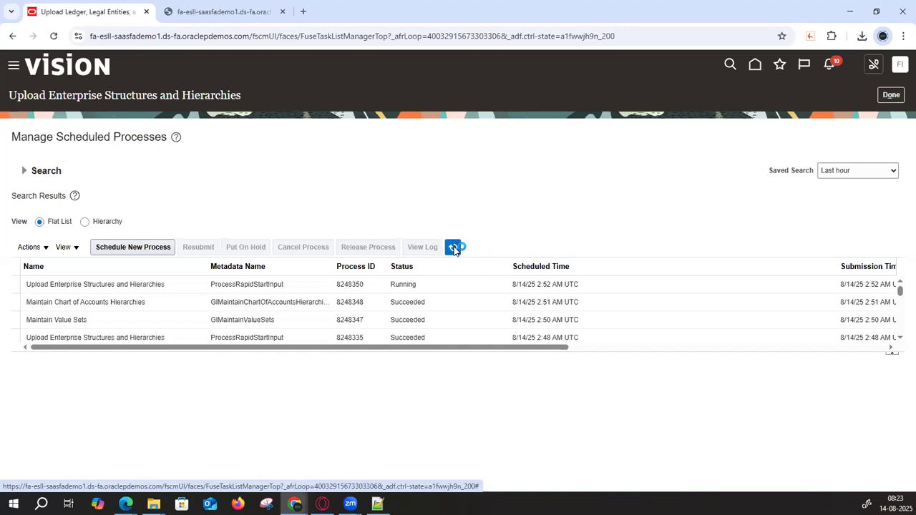
right_click(131, 13)
- Duplicate the browser tab and open Setup and Maintenance in it
click(187, 118)
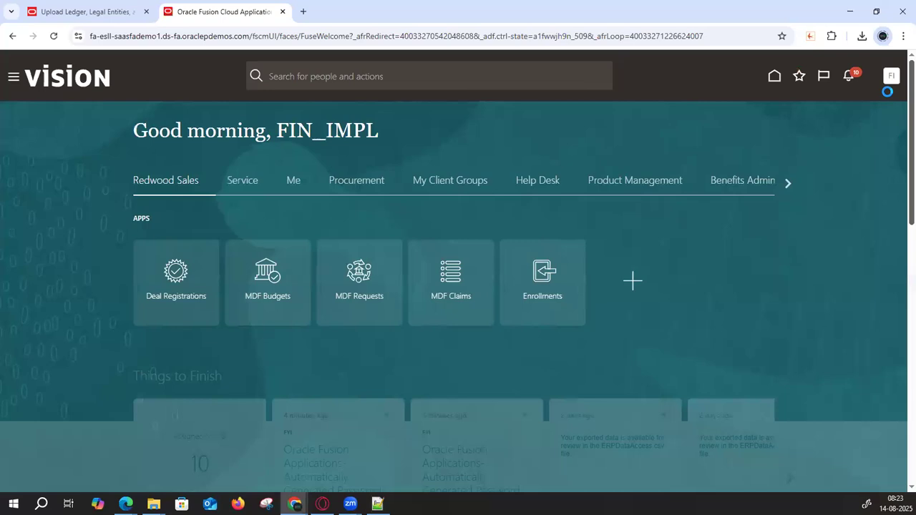
click(891, 77)
click(696, 248)
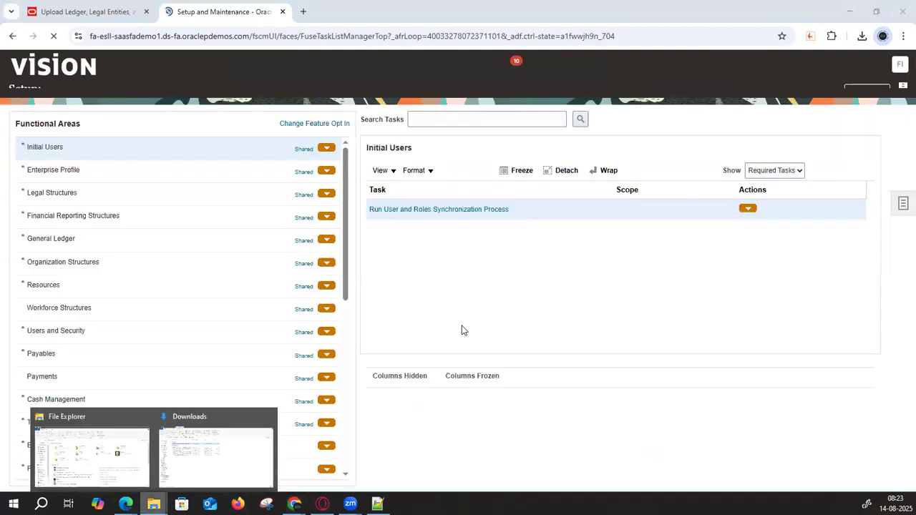
- Search tasks for Manage%Chart%of%a and open Manage Chart of Accounts Value Sets
click(478, 133)
text(Manage%Chart%of%a)
key(Return)
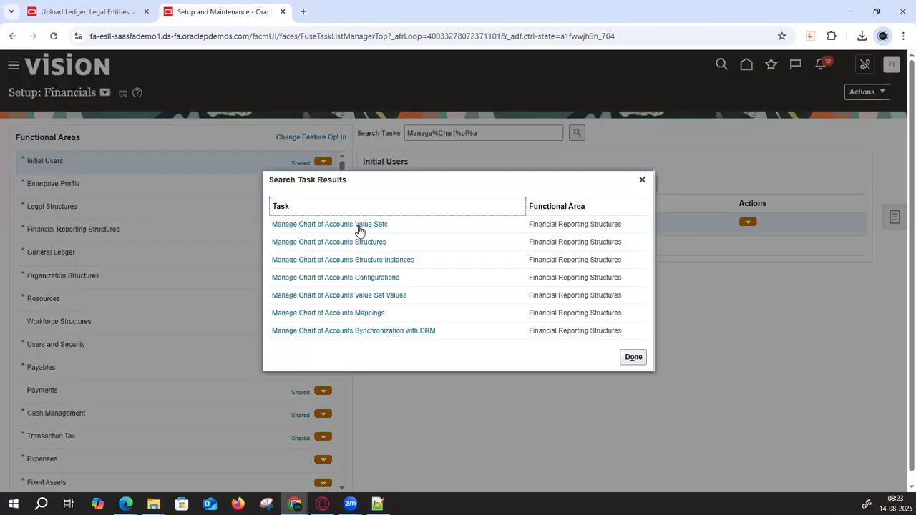
click(354, 225)
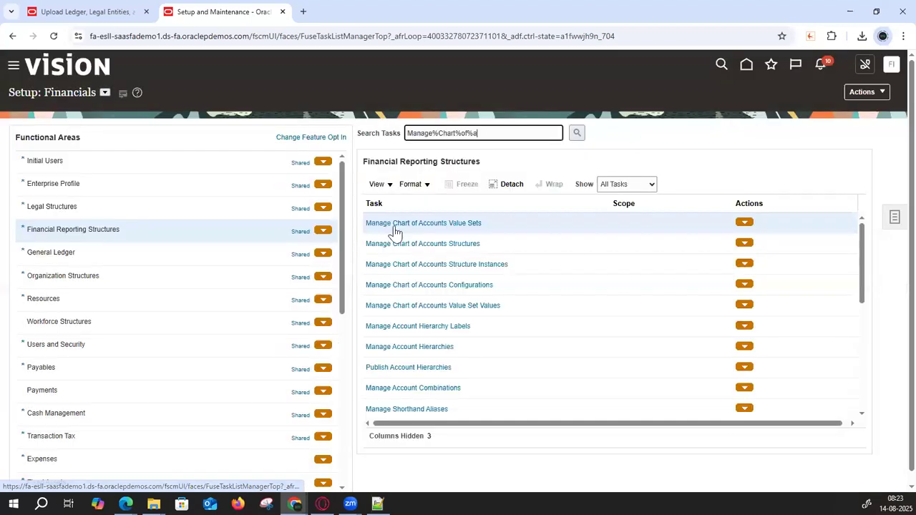
click(393, 223)
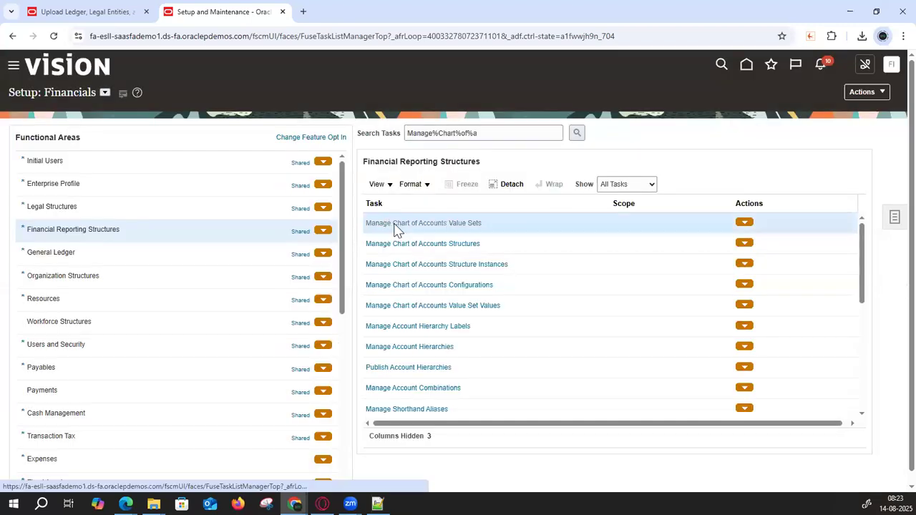
click(231, 153)
text(107)
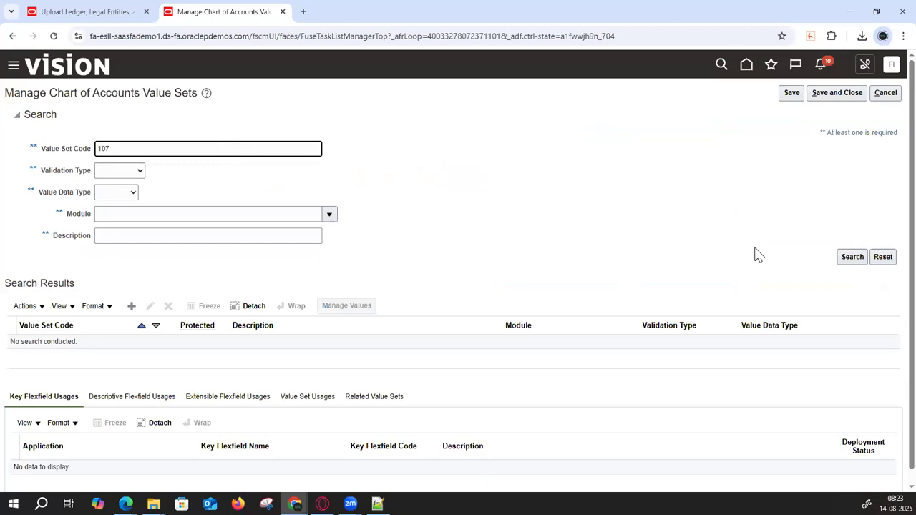
click(852, 256)
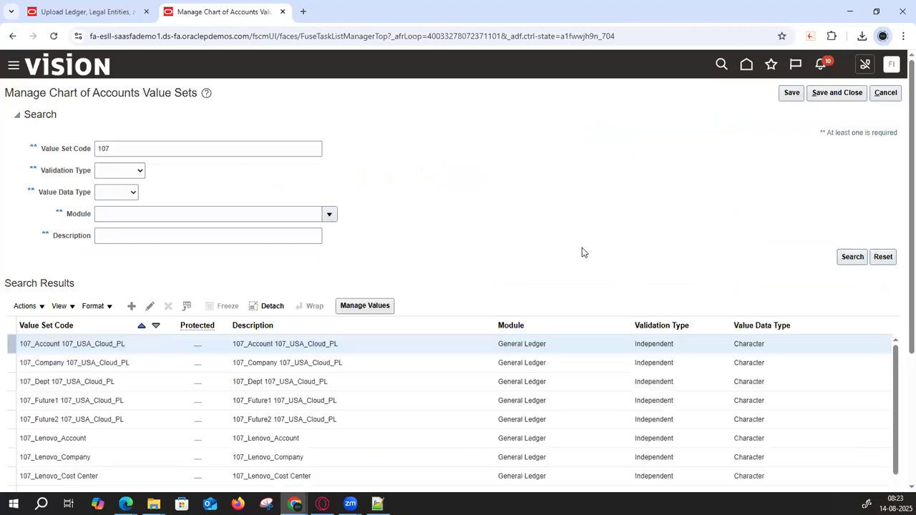
scroll(169, 363, down, 3)
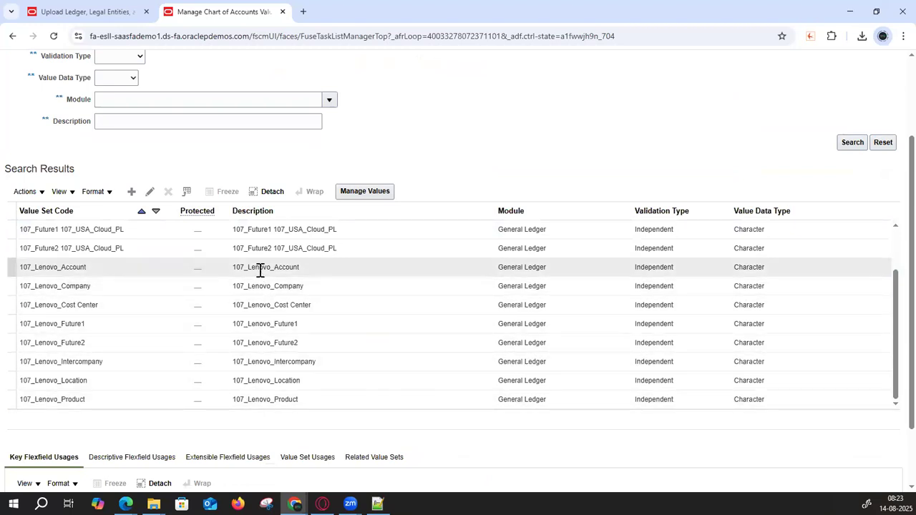
scroll(215, 367, up, 3)
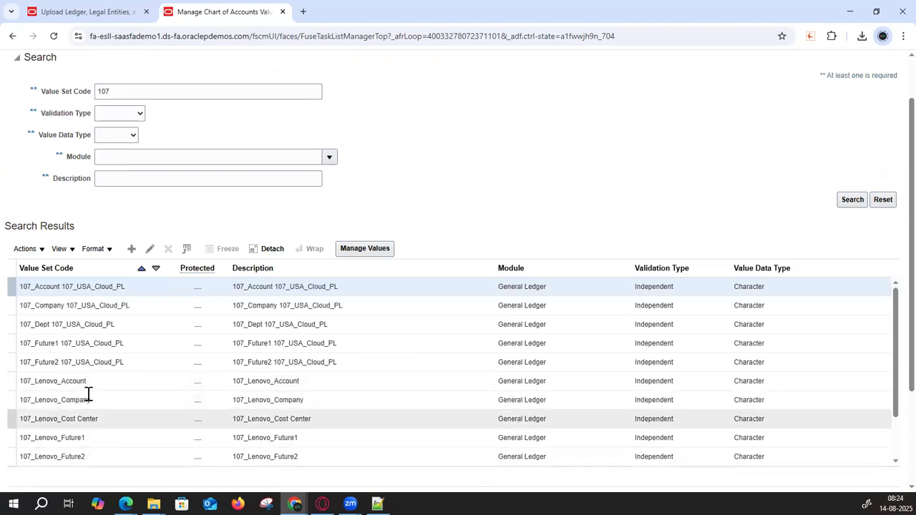
scroll(651, 207, up, 1)
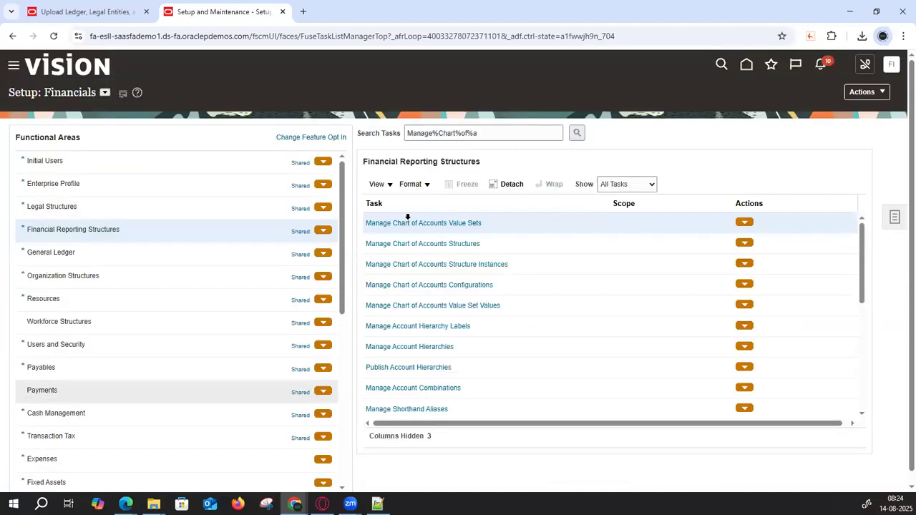
click(426, 245)
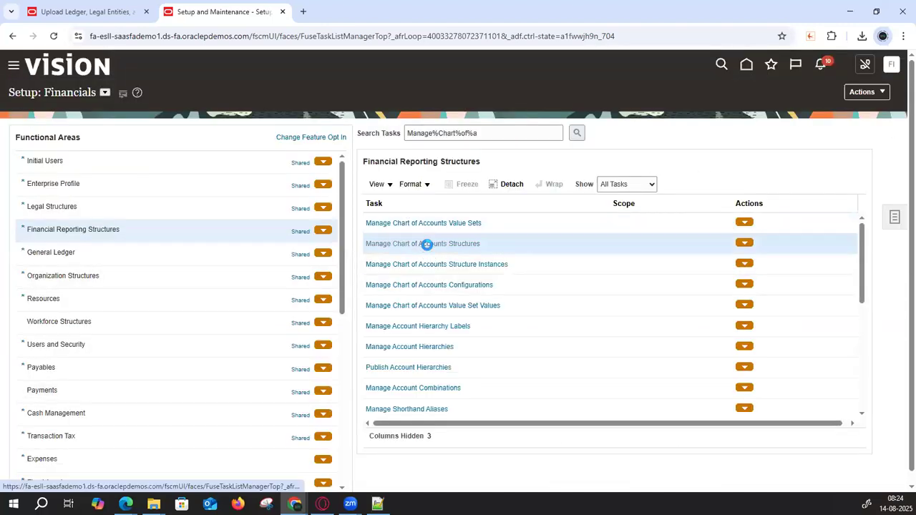
- Find the 107_USA_Cloud_PL structure under the Accounting Flexfield and open it for editing
click(194, 158)
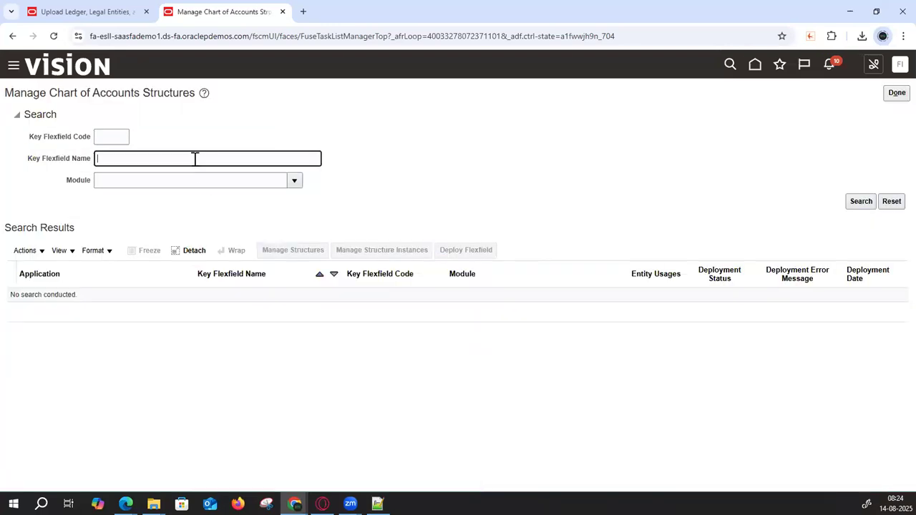
click(861, 202)
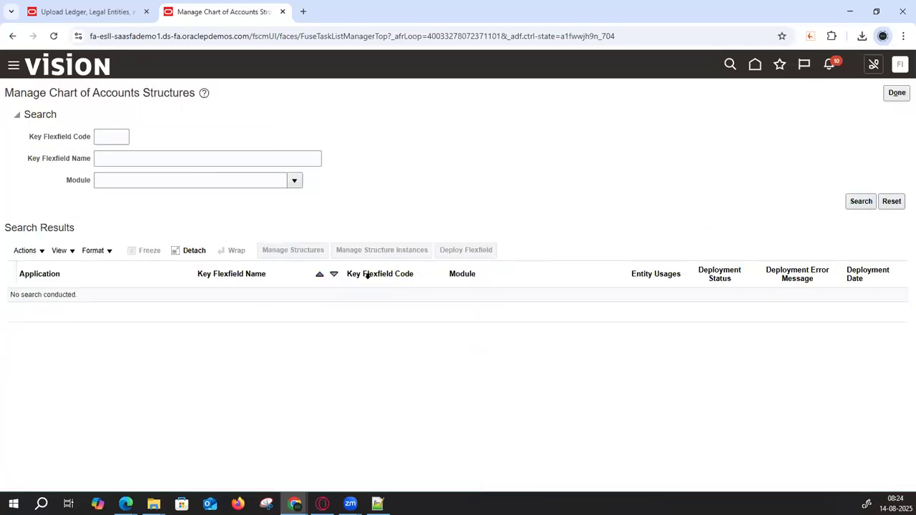
click(295, 255)
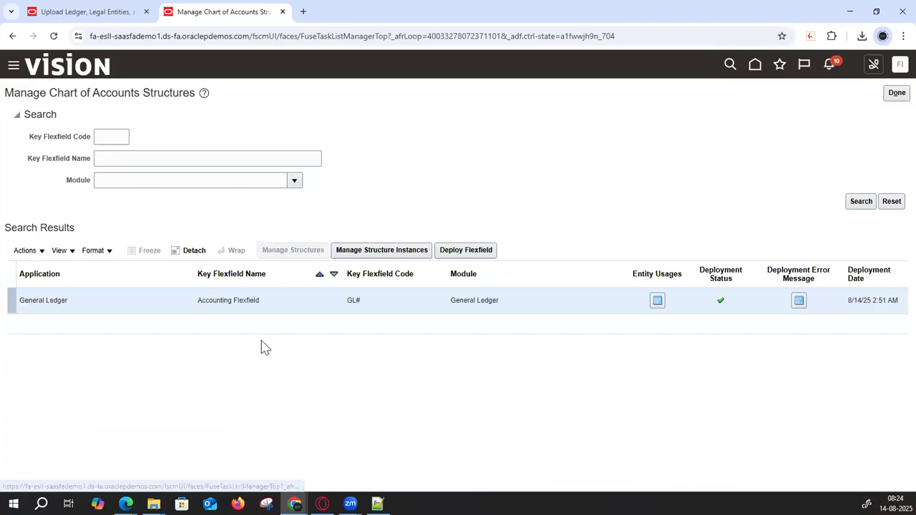
click(168, 171)
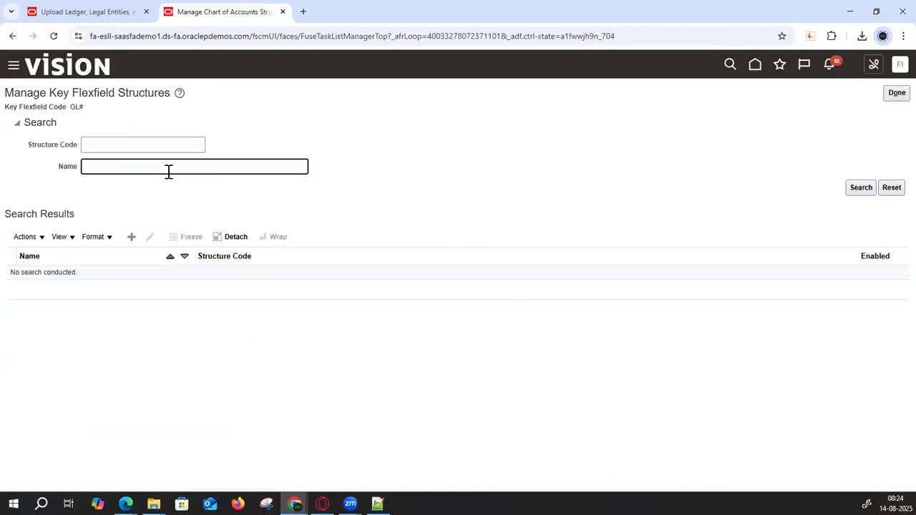
text(107)
key(Return)
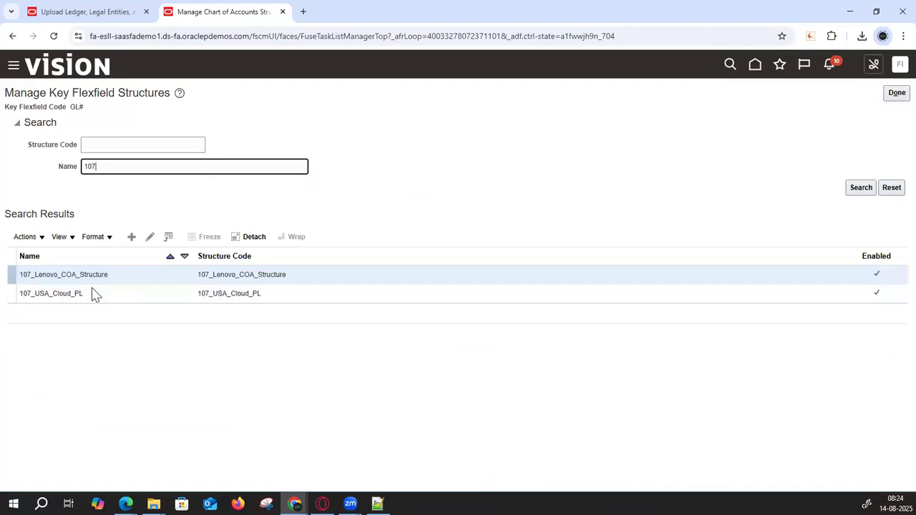
click(92, 292)
click(150, 237)
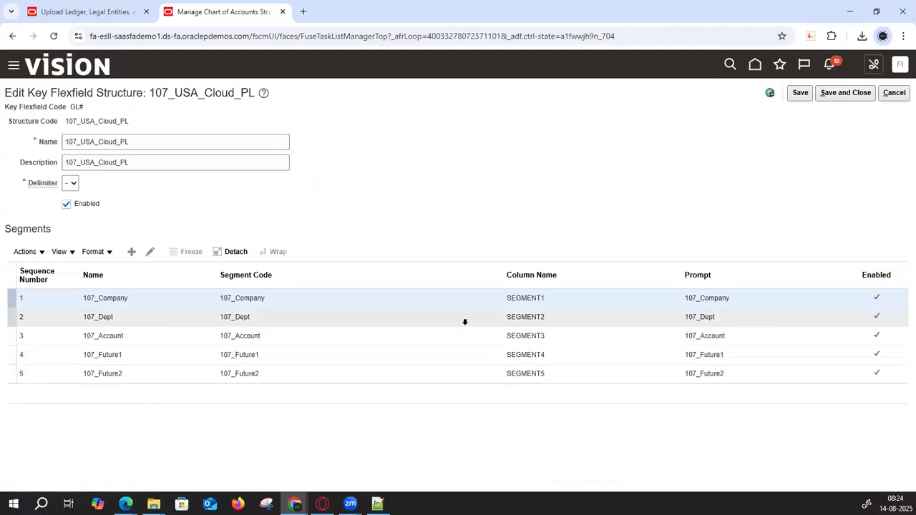
- Save and close the structure, then go to the chart of accounts structure instances
click(859, 95)
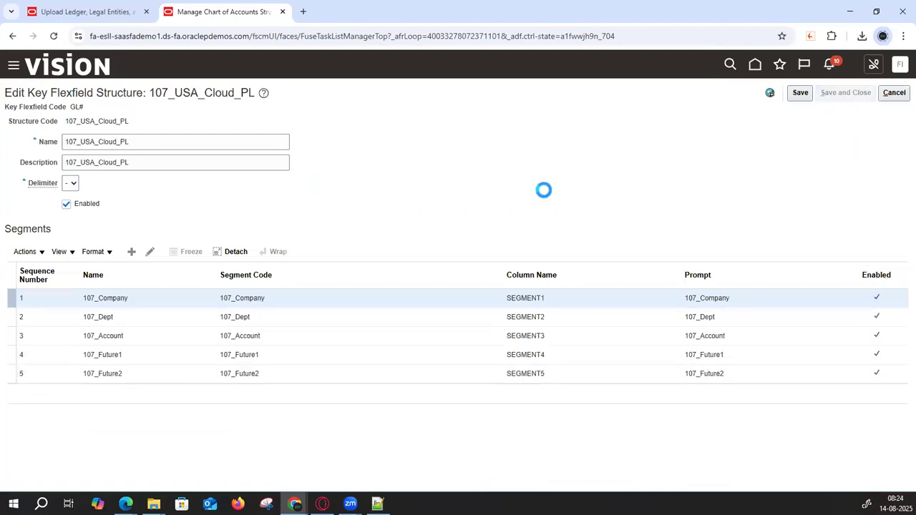
click(898, 98)
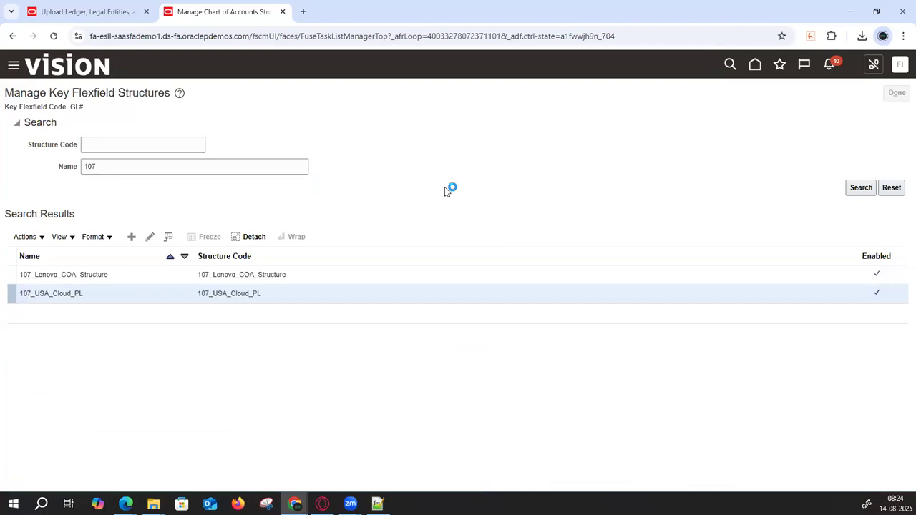
click(381, 252)
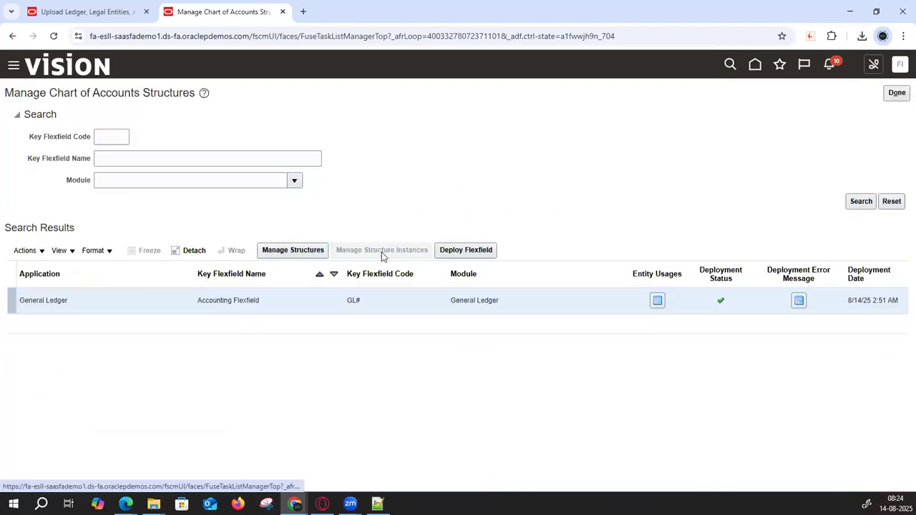
- Search structure instances for 107 and save the 107_USA_Cloud_PL instance
click(219, 165)
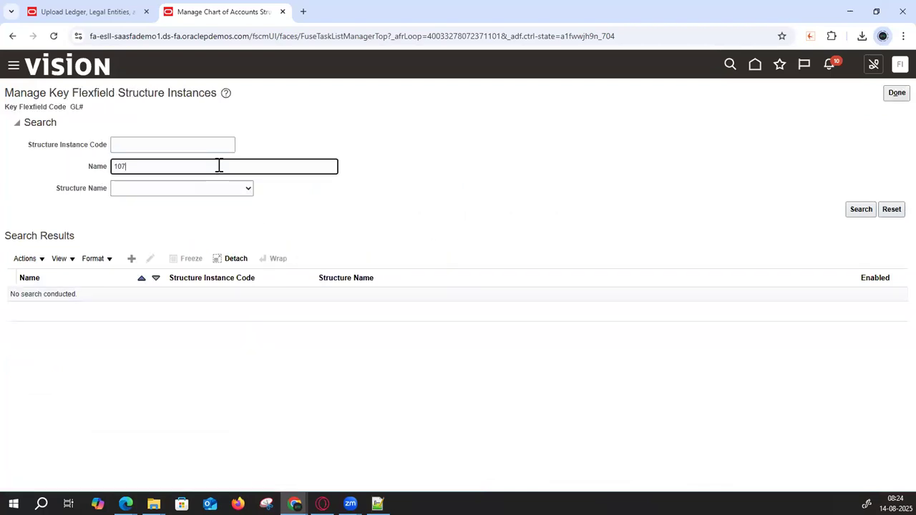
key(Return)
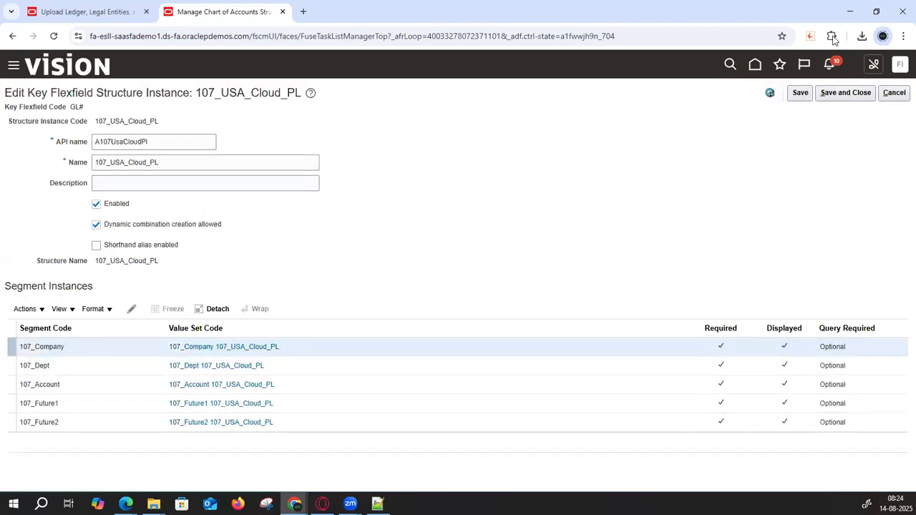
click(800, 93)
- Leave the chart of accounts pages and refresh the scheduled processes list
click(896, 93)
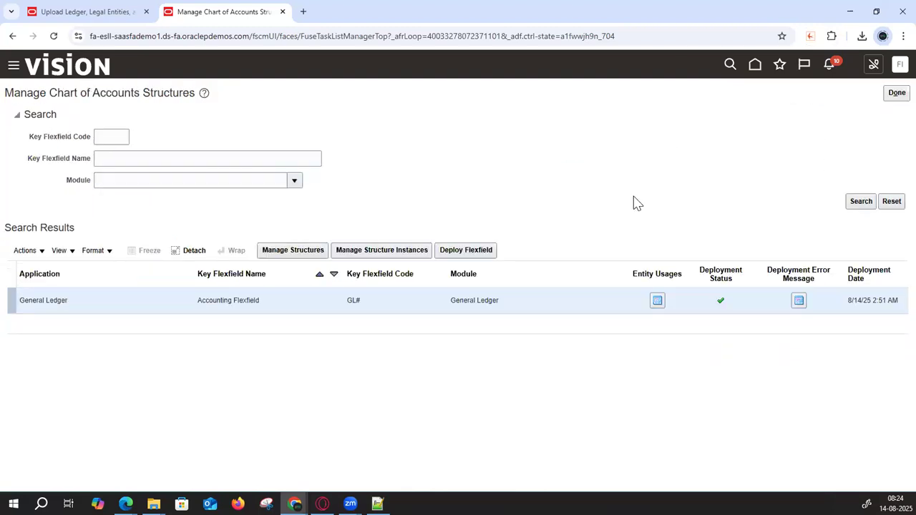
click(895, 95)
click(96, 14)
click(453, 246)
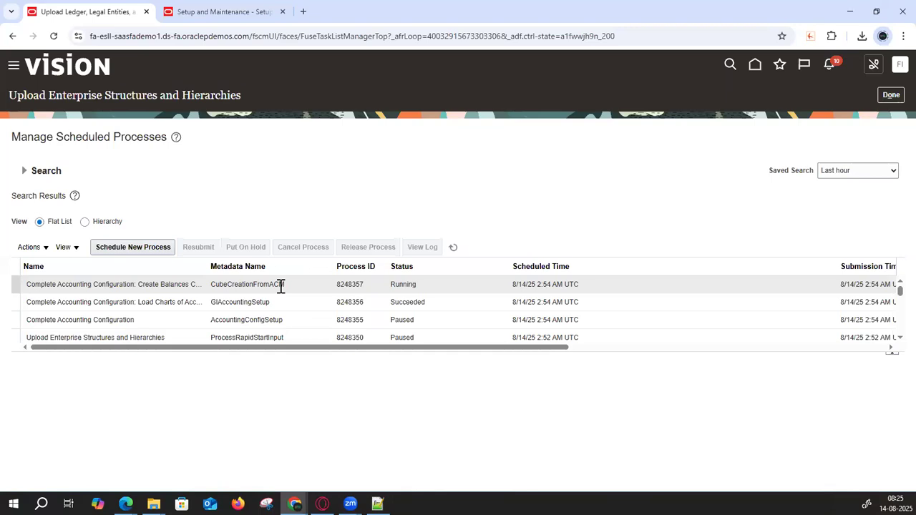
- Show Process Details for Complete Accounting Configuration: Create Balances Cubes
click(161, 285)
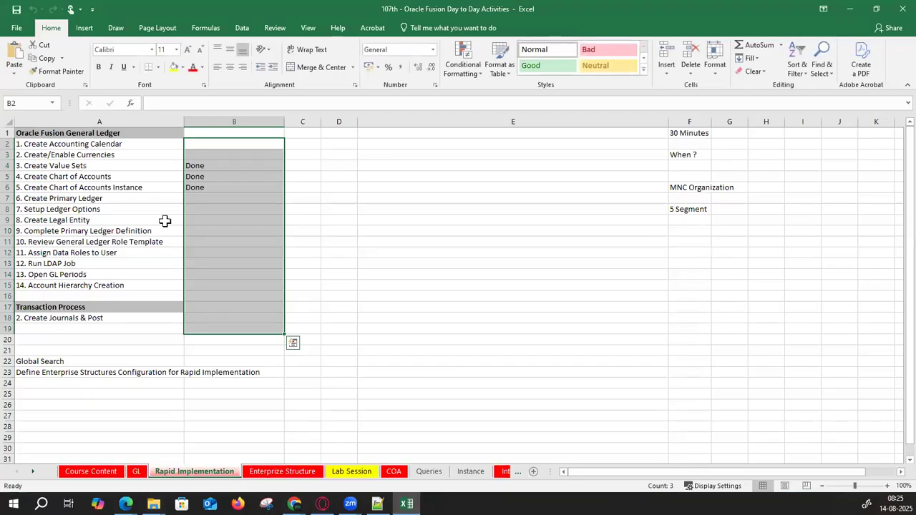
- Add the note 'Balance Cubes' in C10 beside step 9
click(139, 198)
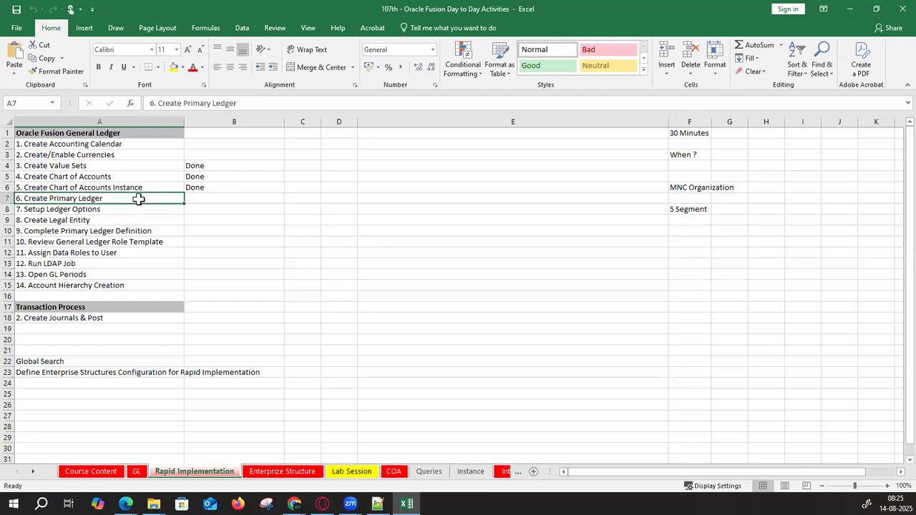
key(Down)
key(Down)
key(Down)
key(Up)
key(Up)
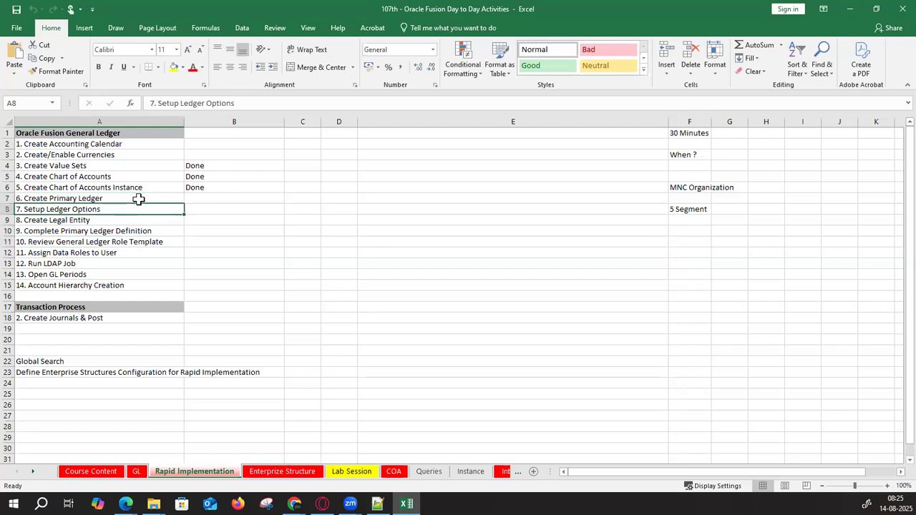
key(Down)
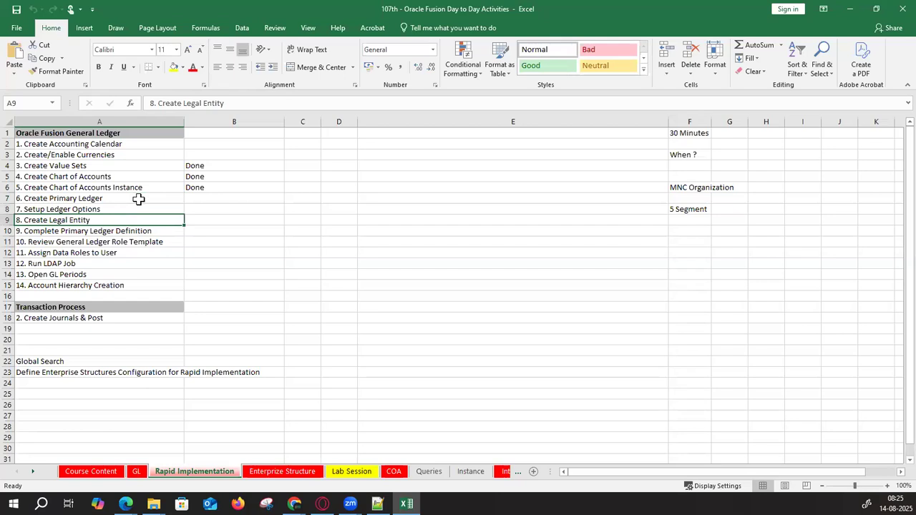
key(Down)
key(Down)
key(Up)
key(shift+Right)
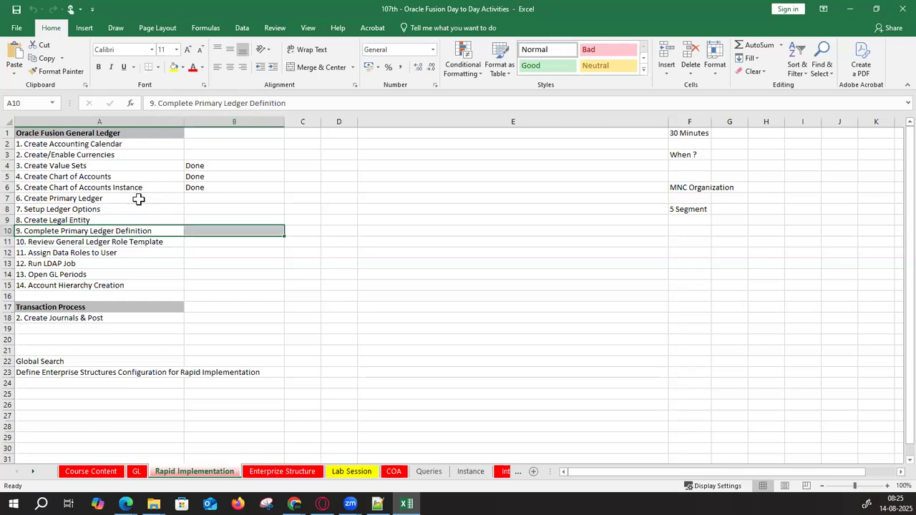
key(Right)
key(Right)
text(Bala)
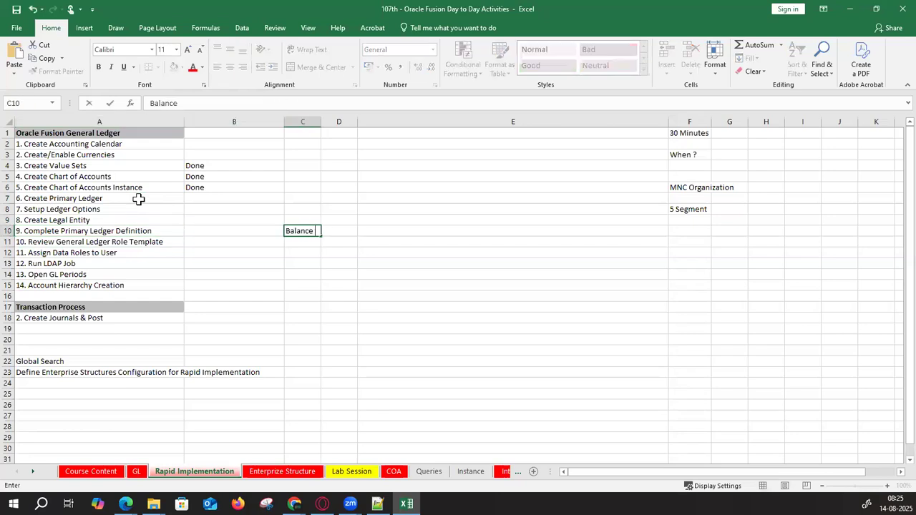
key(Return)
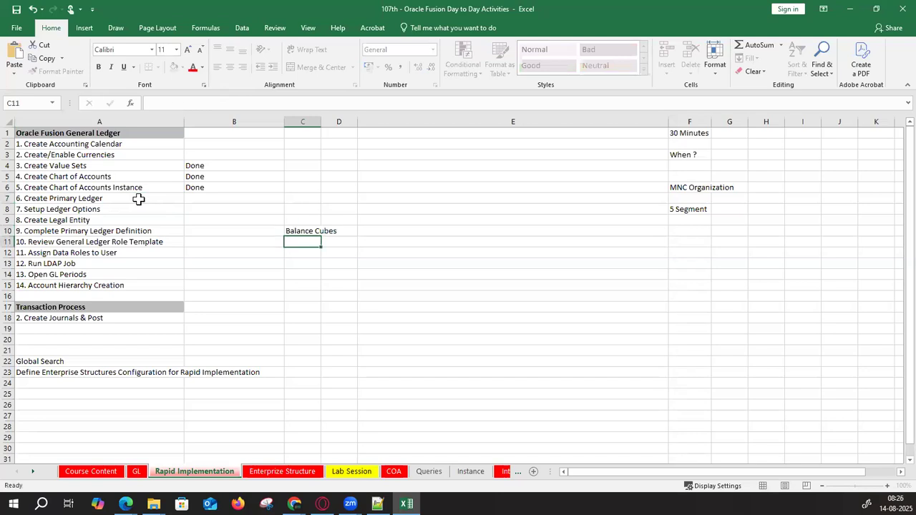
- Enter Done in B10 and copy it to B7 through B9
key(Up)
key(Left)
key(Left)
key(Right)
text(D)
key(Return)
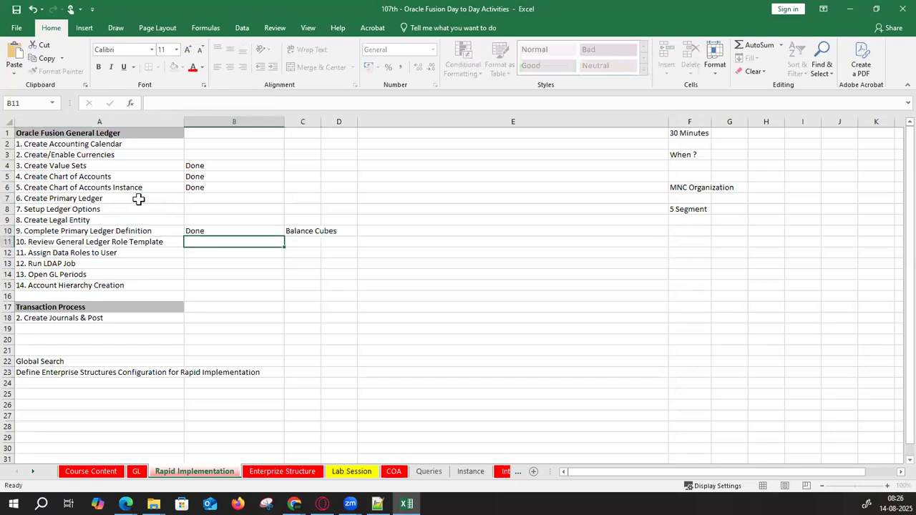
key(Up)
key(ctrl+c)
key(Up)
key(shift+Up)
key(shift+Up)
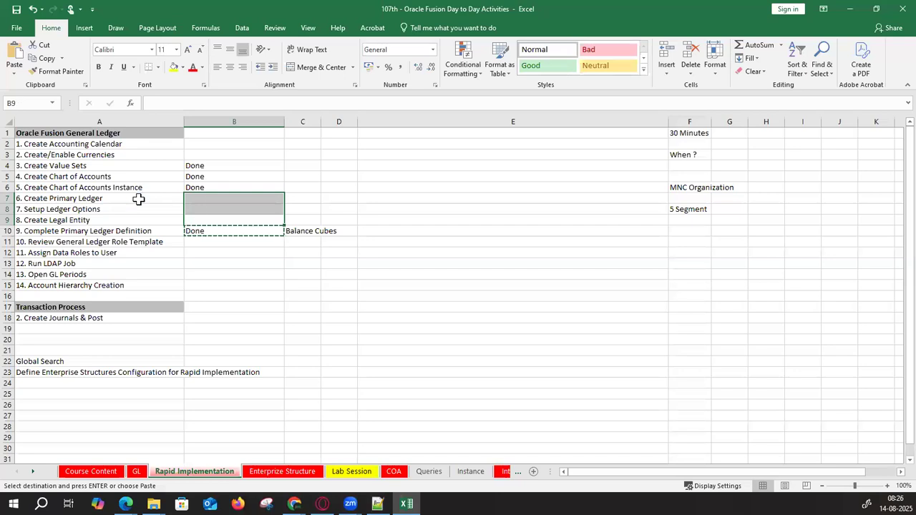
key(ctrl+v)
key(Left)
- Bold step names A7:A10 and minimize the workbook
key(Up)
key(Up)
key(Right)
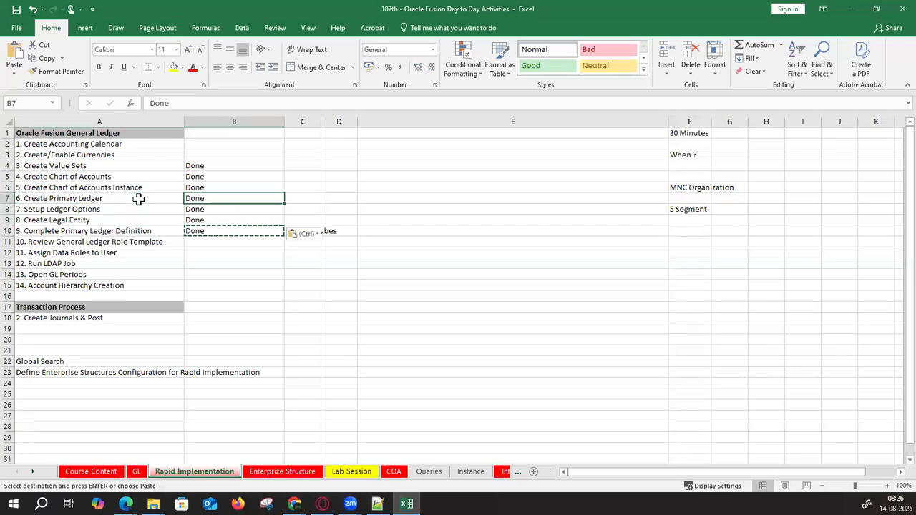
key(shift+Down)
key(shift+Down)
key(shift+Down)
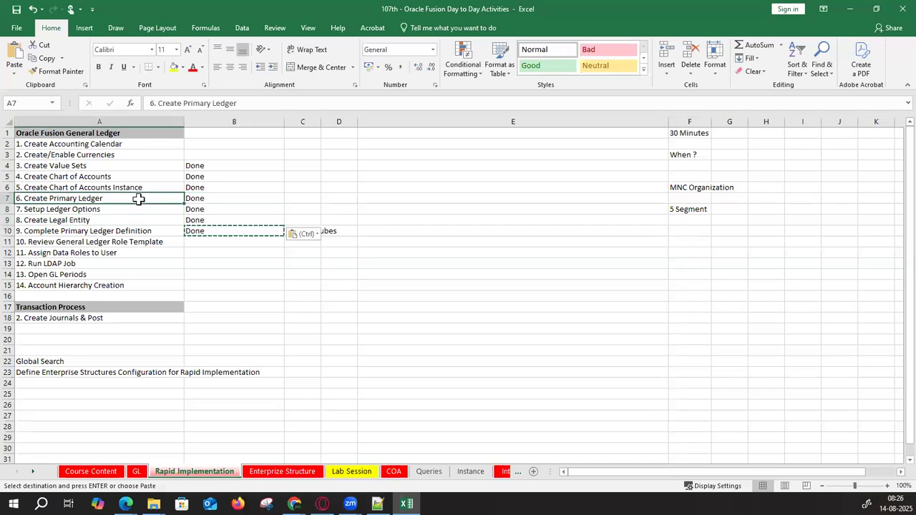
key(shift+Down)
key(shift+Down)
key(shift+Down)
key(Escape)
key(ctrl+b)
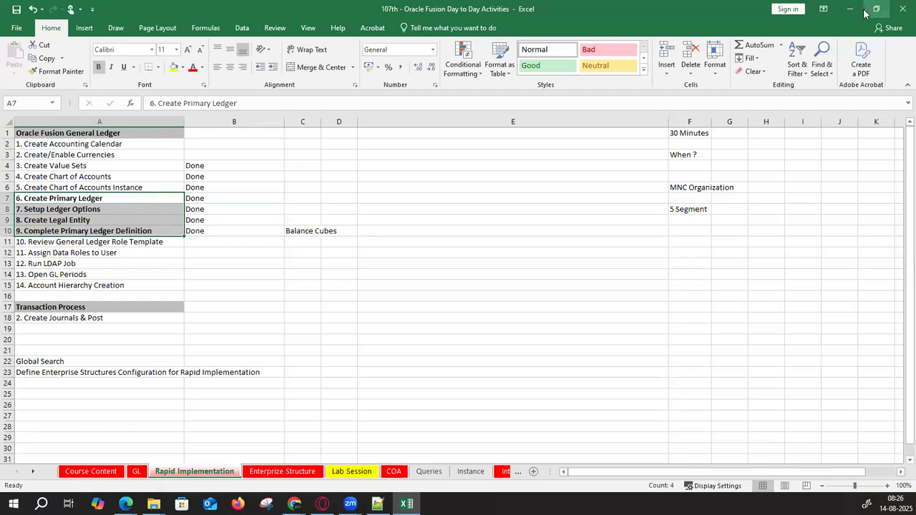
click(852, 10)
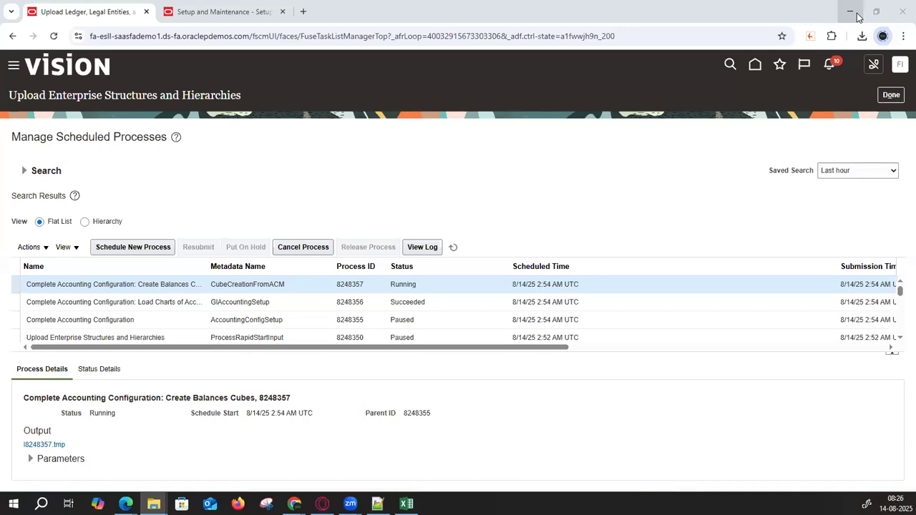
- Return to Setup and Maintenance and clear the previous task search text
click(256, 15)
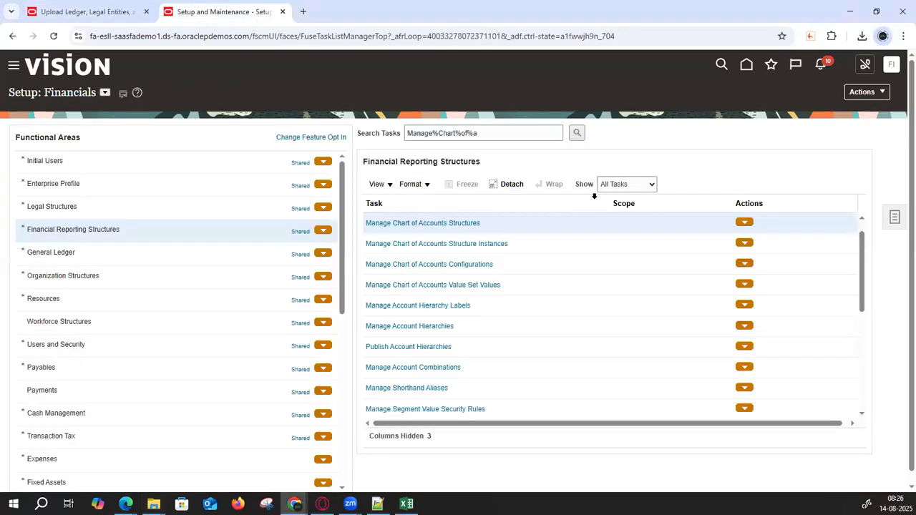
click(499, 133)
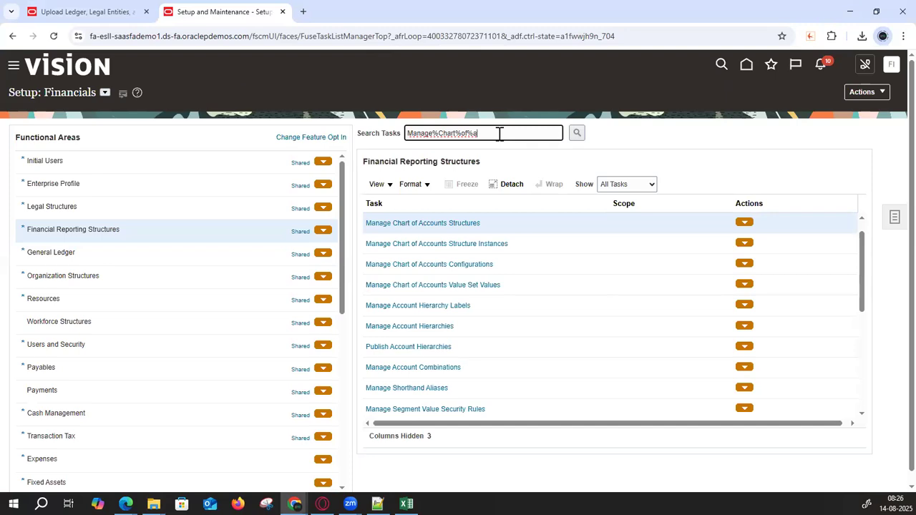
key(BackSpace)
key(BackSpace)
key(BackSpace)
key(BackSpace)
key(BackSpace)
key(BackSpace)
key(BackSpace)
key(BackSpace)
key(BackSpace)
key(BackSpace)
key(BackSpace)
key(BackSpace)
- Open Manage Primary Ledgers from the Manage%Primary%Ledger% search and filter it to 107
text(%)
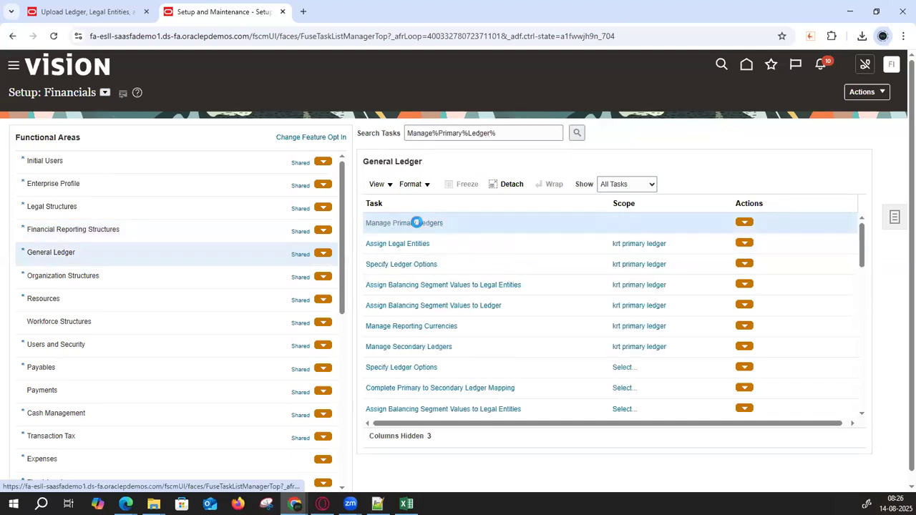
click(416, 222)
click(171, 156)
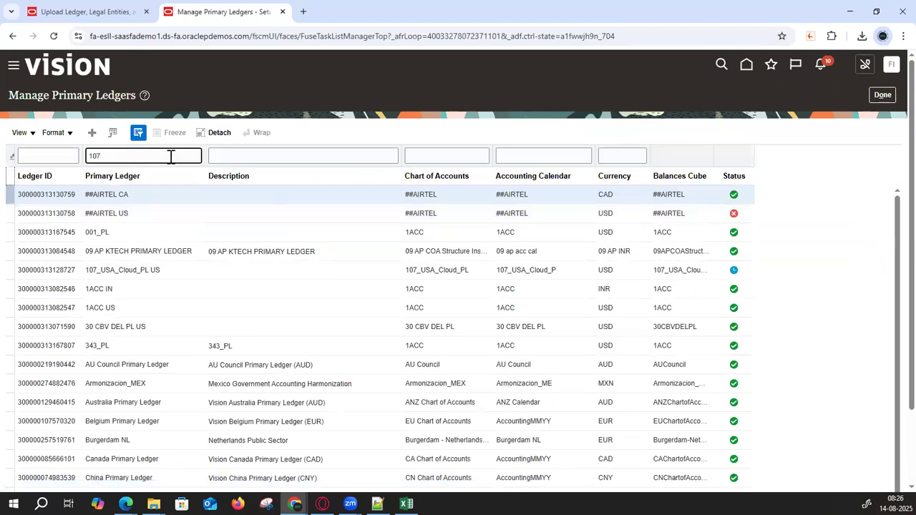
text(107)
key(Return)
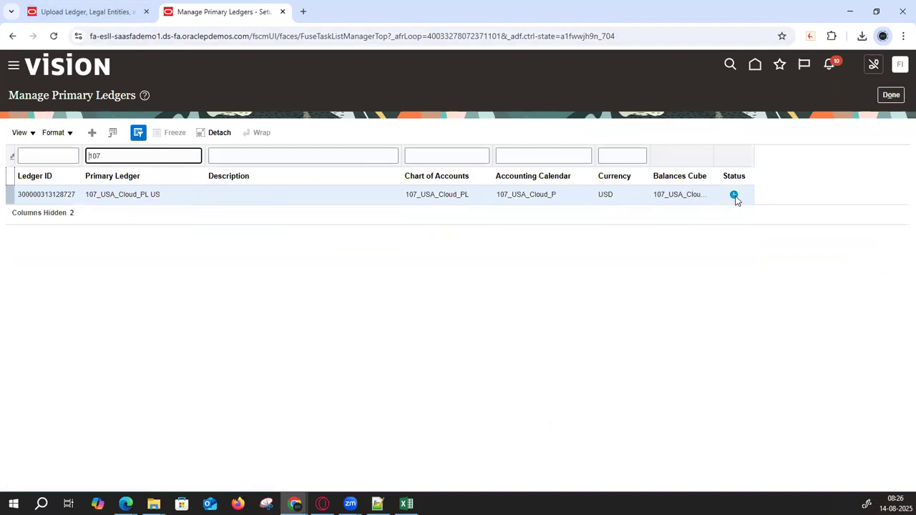
- Check the 107_USA_Cloud_PL US row's chart of accounts and calendar, then leave the page
click(88, 195)
drag(88, 195, 169, 194)
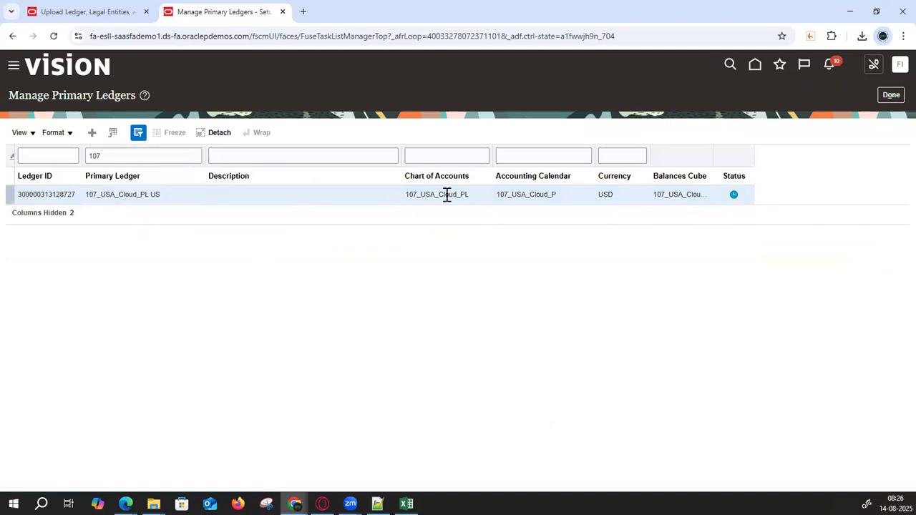
drag(417, 195, 705, 197)
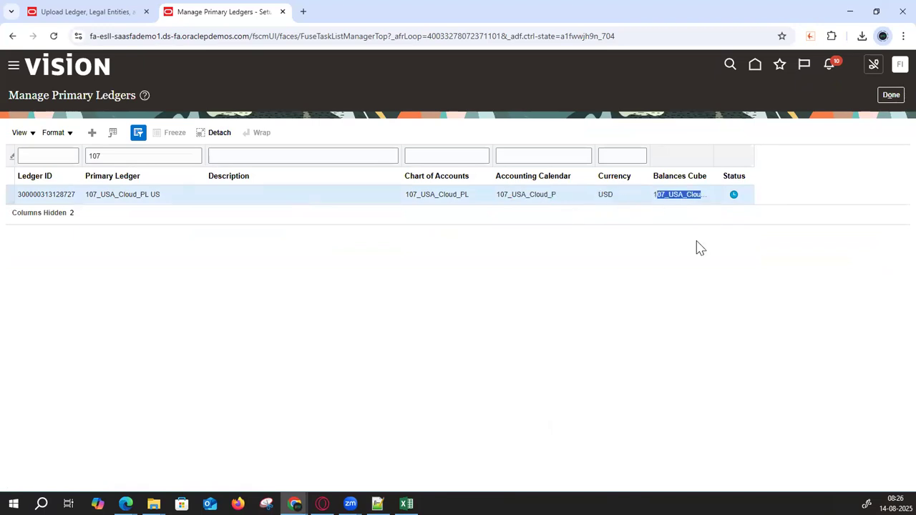
click(890, 94)
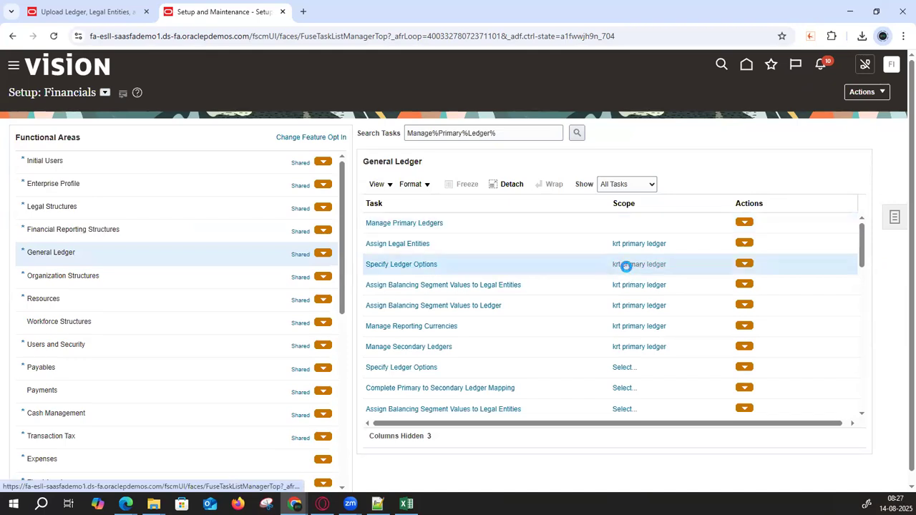
- Pick the 107_USA_Cloud_PL US primary ledger, filtered by 107, as the Specify Ledger Options scope
click(626, 265)
click(472, 291)
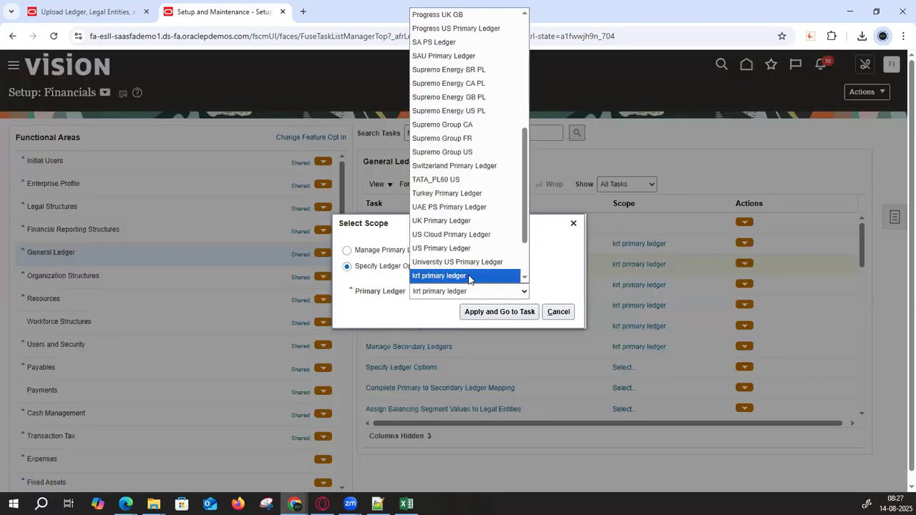
drag(525, 226, 532, 277)
click(443, 234)
click(477, 312)
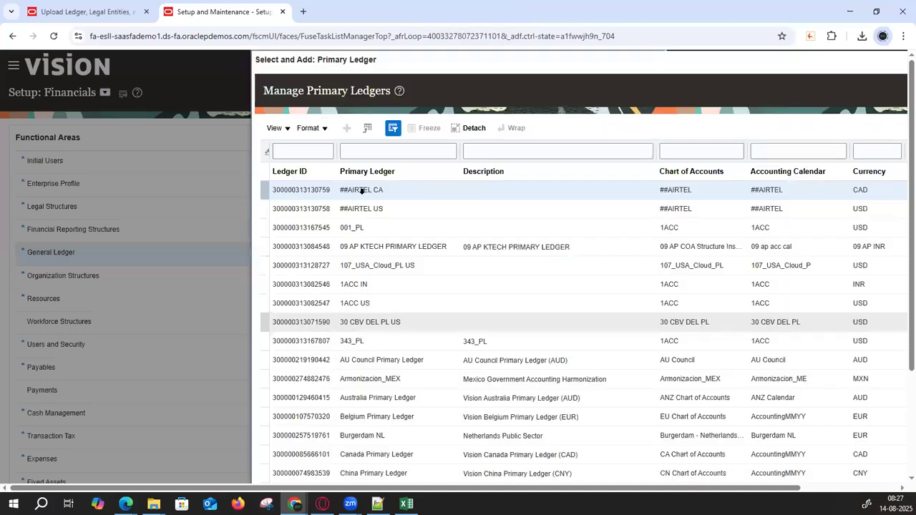
click(359, 151)
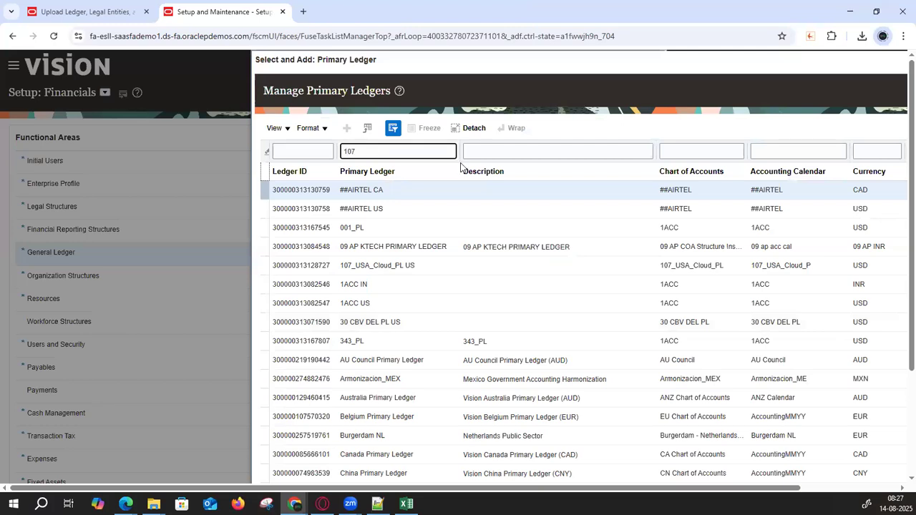
key(Return)
click(295, 354)
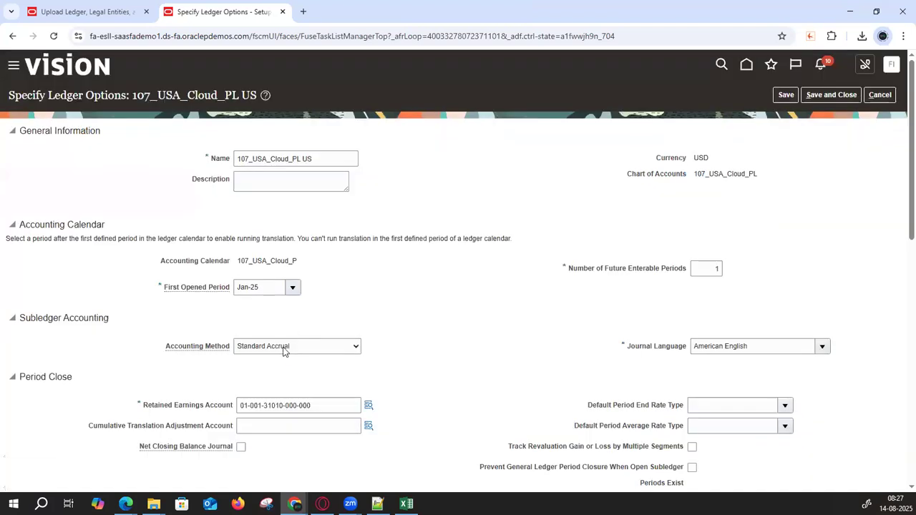
- Copy the ledger name 107_USA_Cloud_PL US into the Description field
key(ctrl+c)
click(284, 185)
key(ctrl+v)
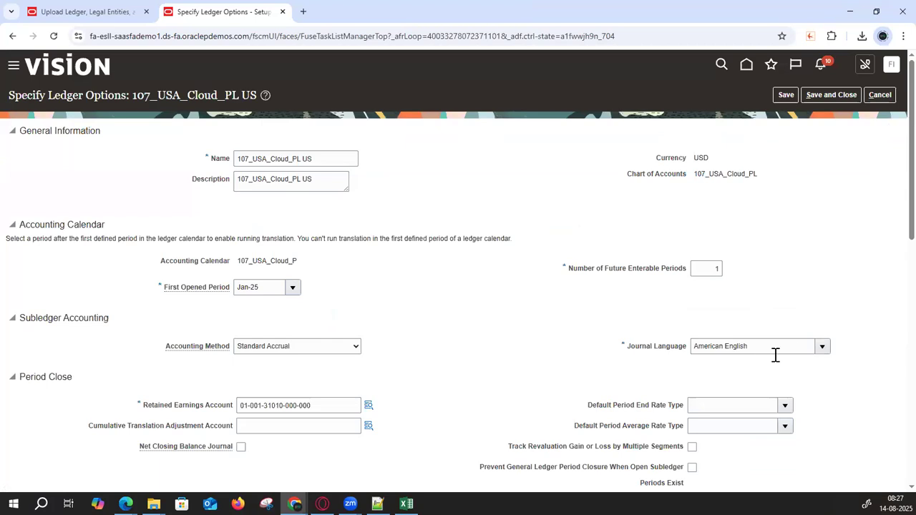
click(334, 405)
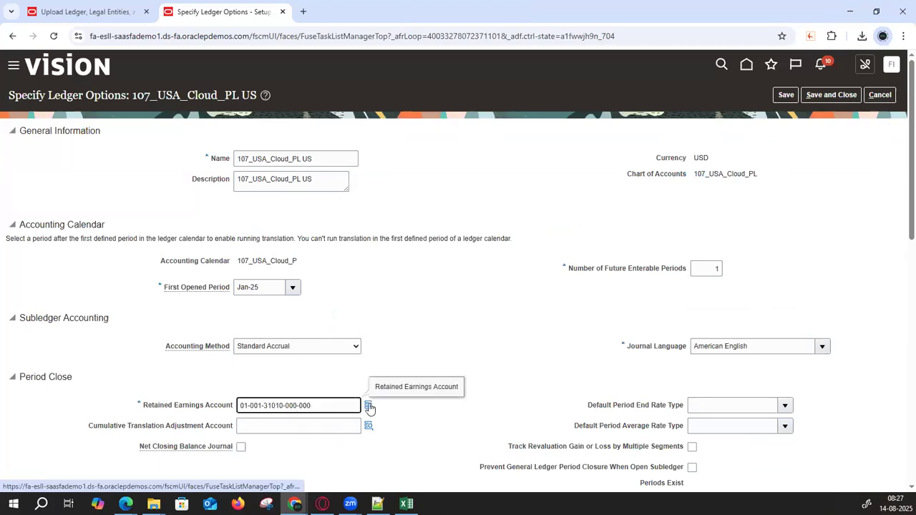
click(369, 406)
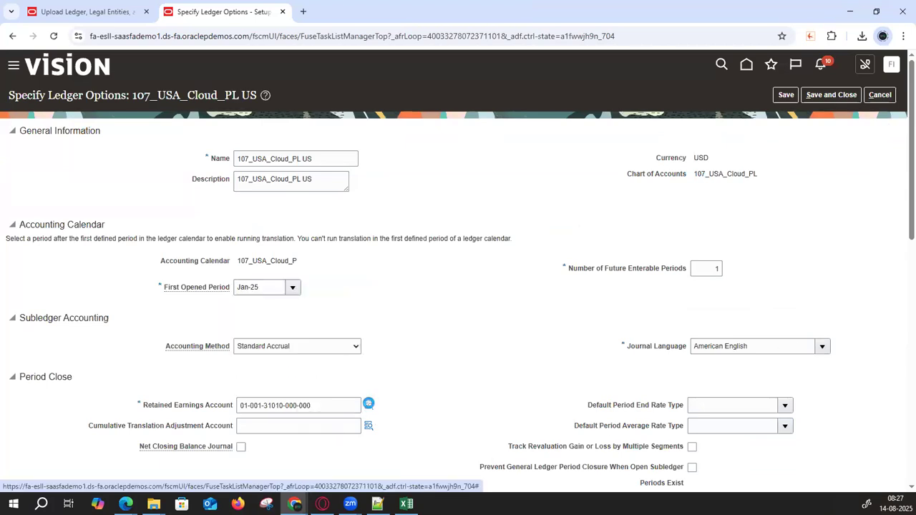
click(368, 404)
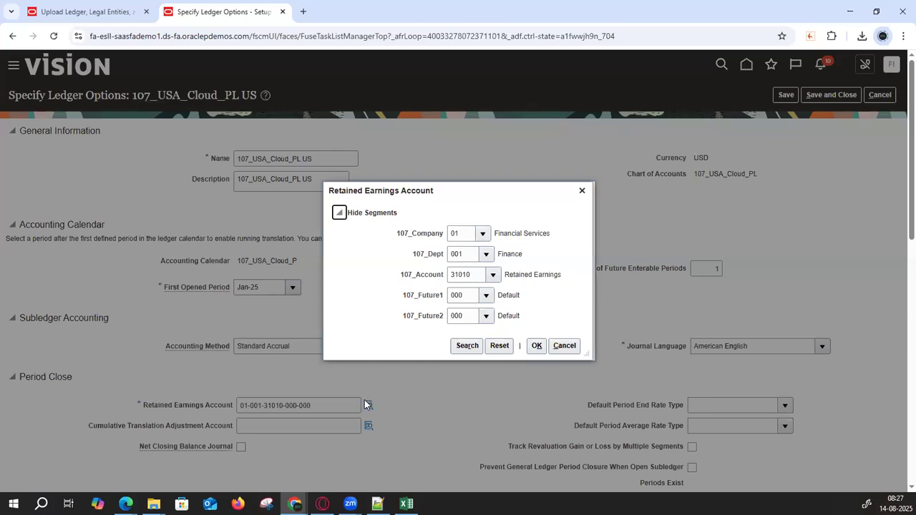
drag(404, 236, 436, 240)
click(483, 235)
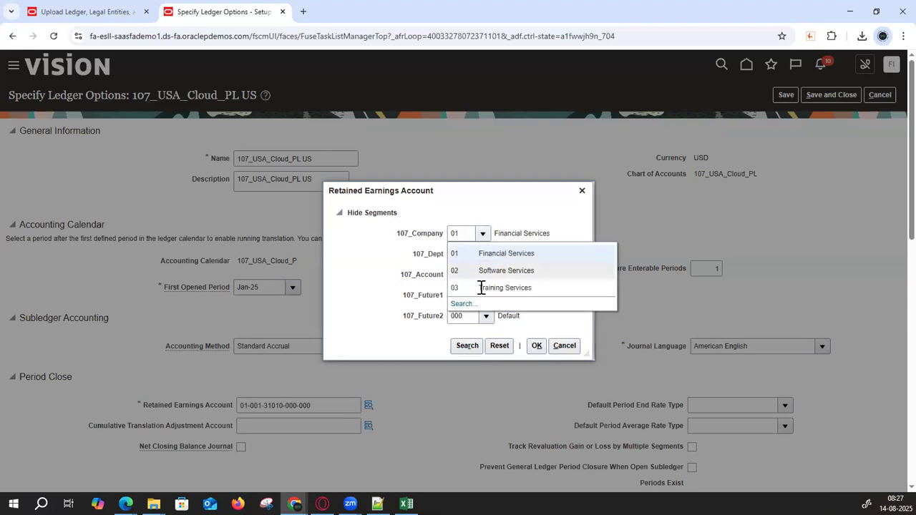
click(443, 282)
click(491, 275)
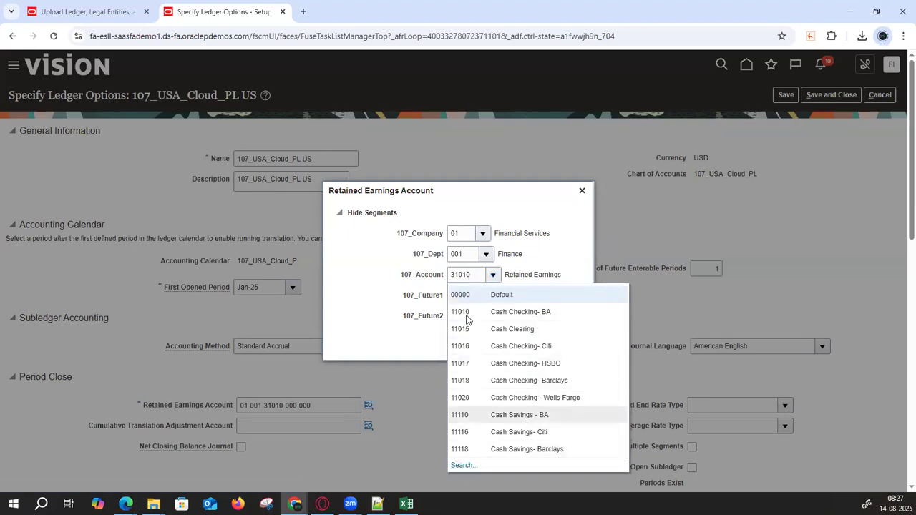
- Browse all 107_Account natural account values, then cancel without changing the account
click(461, 465)
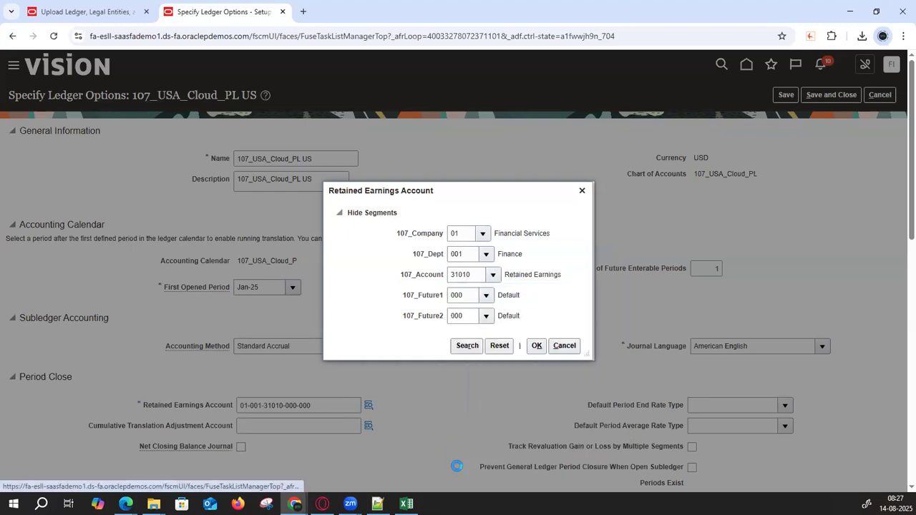
double_click(446, 242)
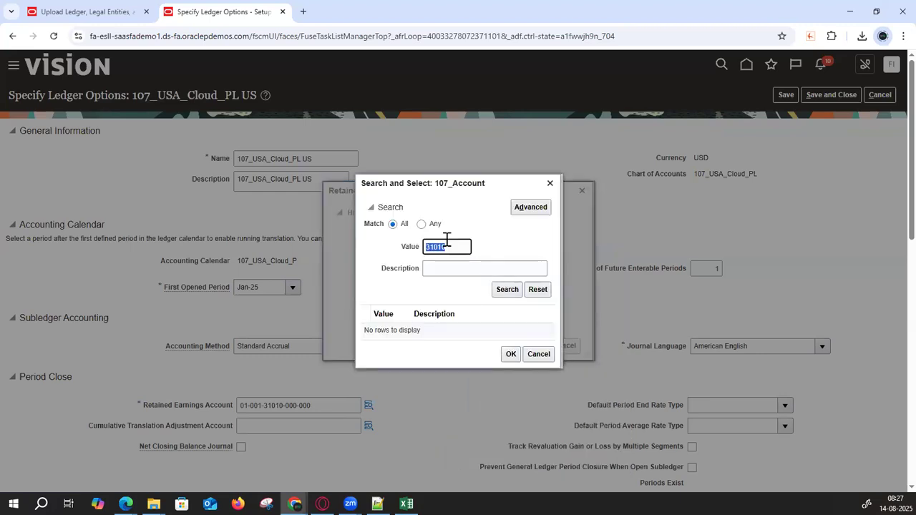
key(BackSpace)
click(503, 292)
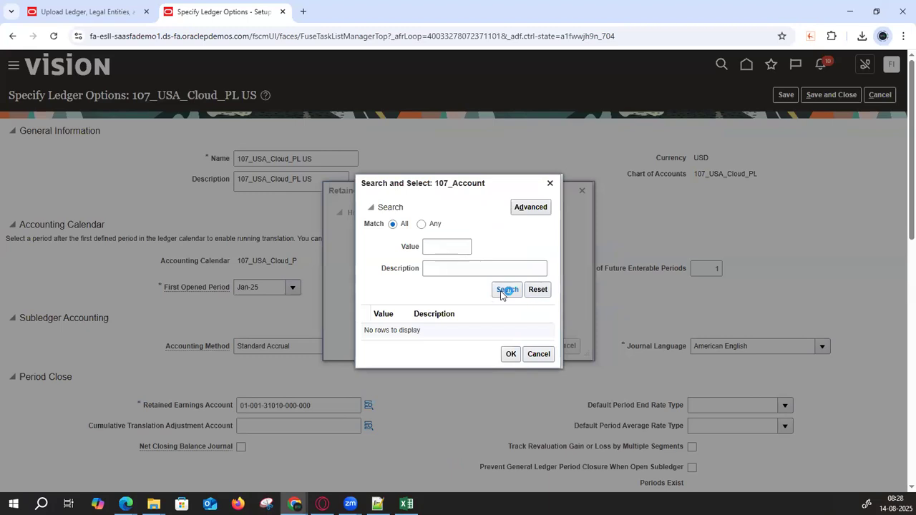
drag(547, 303, 550, 404)
click(536, 434)
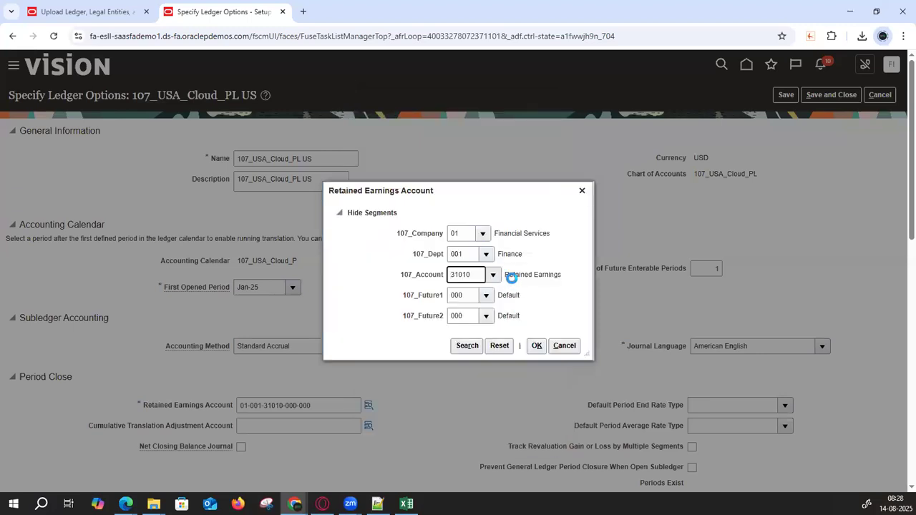
click(563, 351)
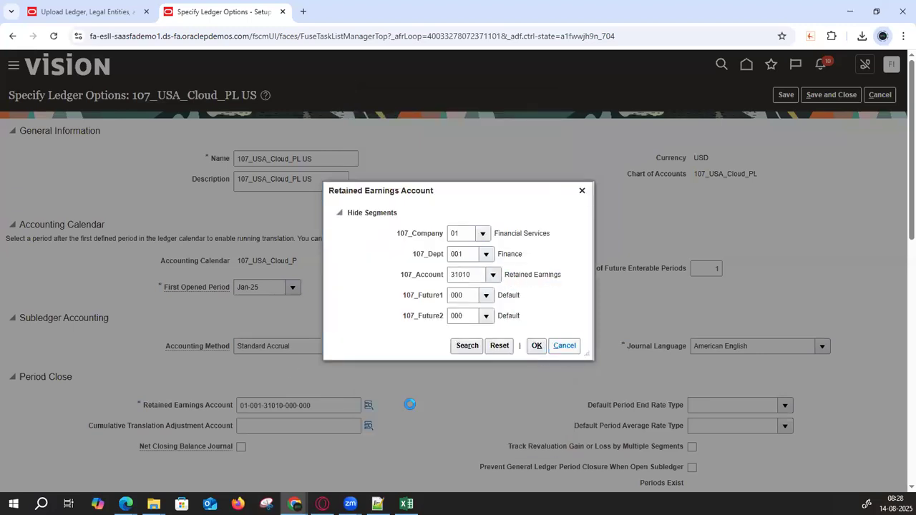
key(ctrl+a)
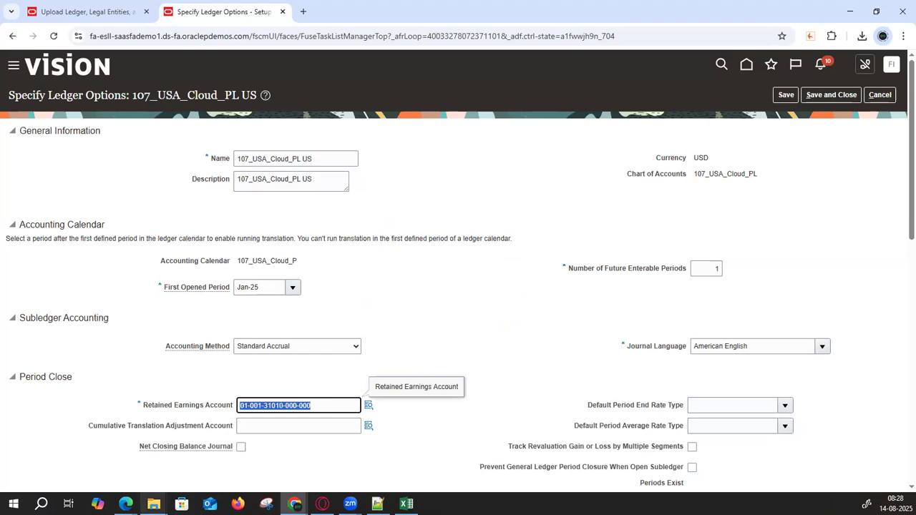
scroll(257, 403, down, 2)
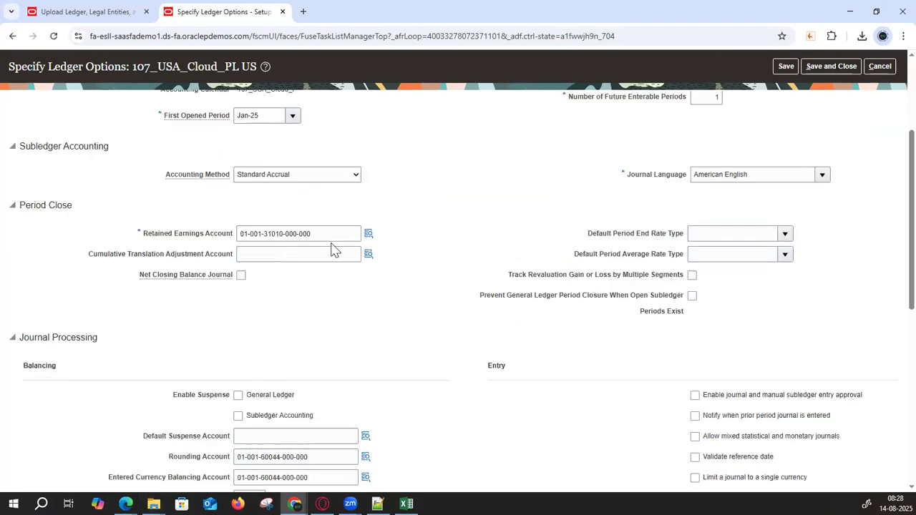
scroll(431, 285, down, 1)
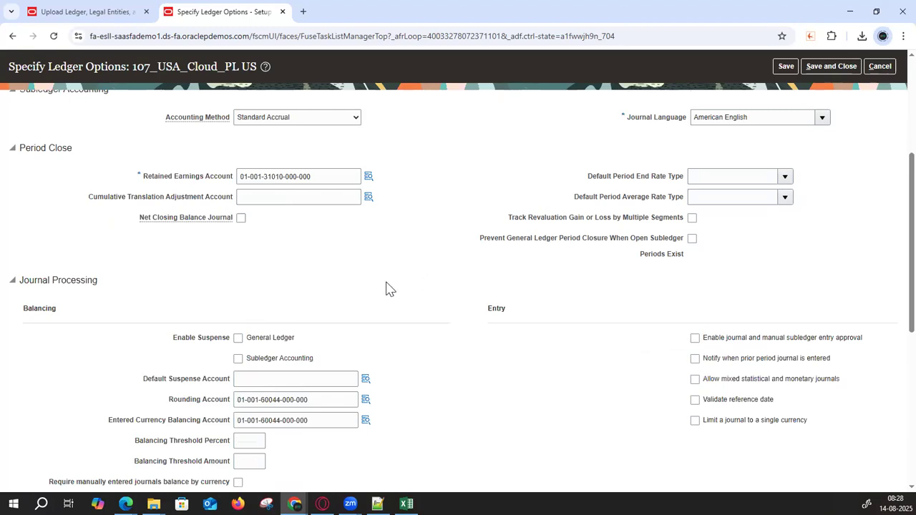
drag(166, 176, 148, 176)
click(153, 504)
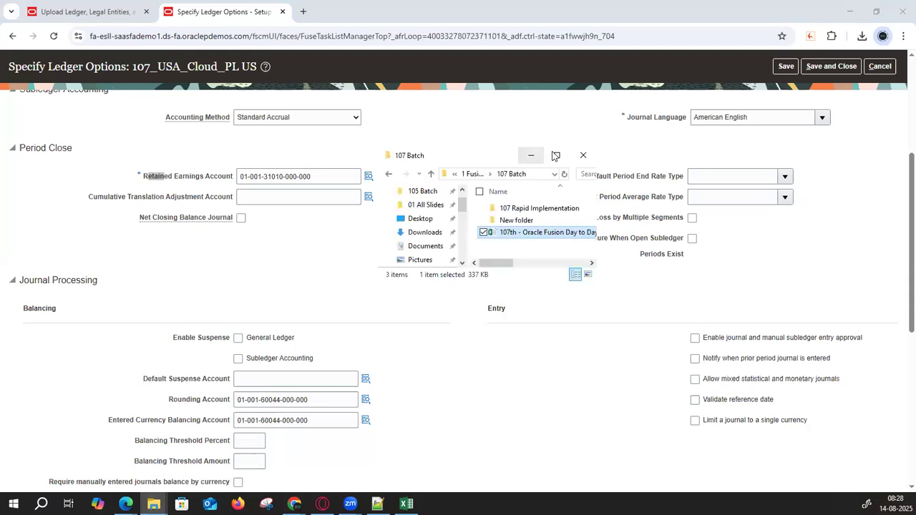
click(551, 157)
click(161, 135)
click(162, 125)
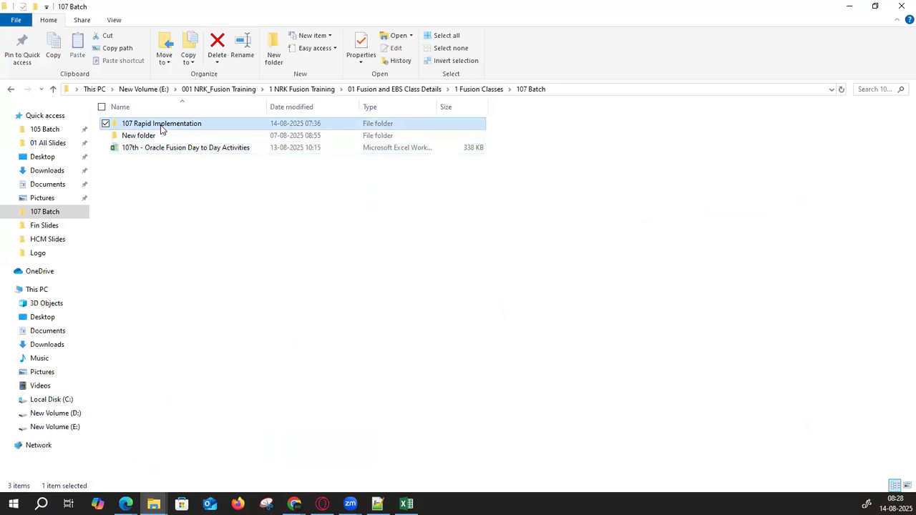
click(846, 5)
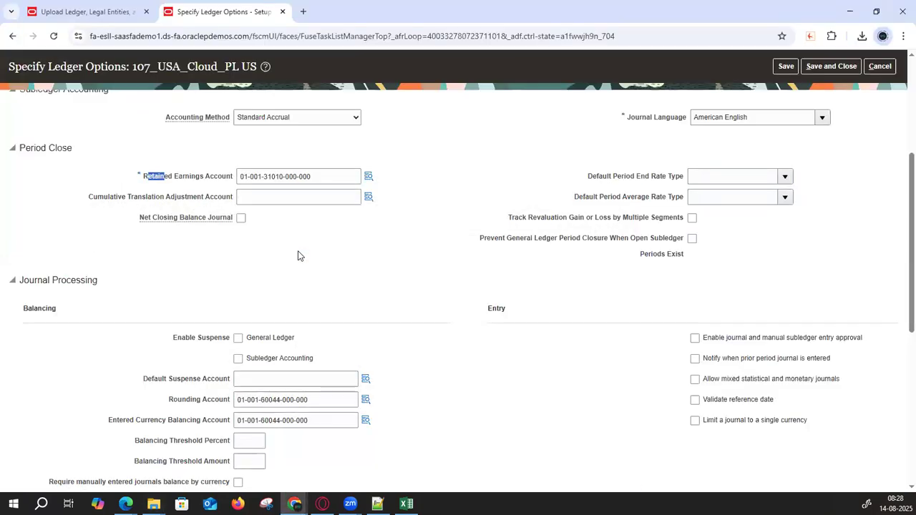
drag(145, 178, 235, 180)
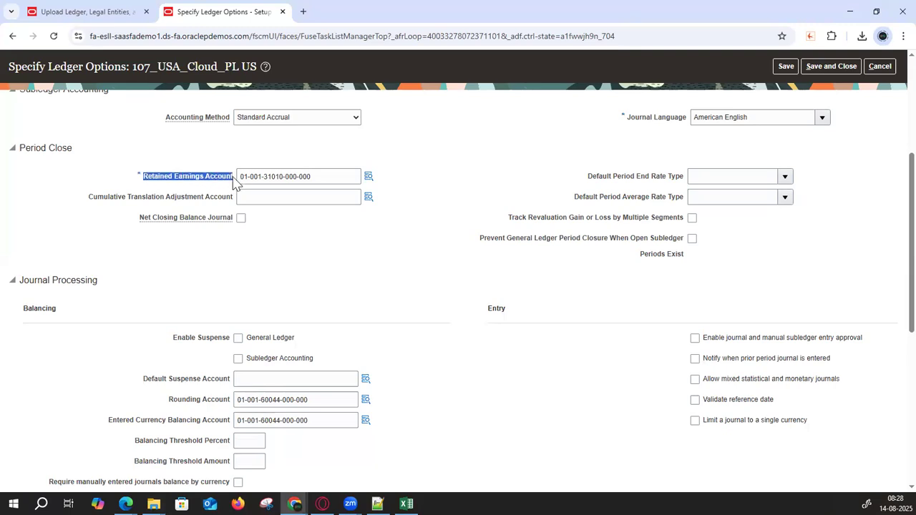
double_click(270, 177)
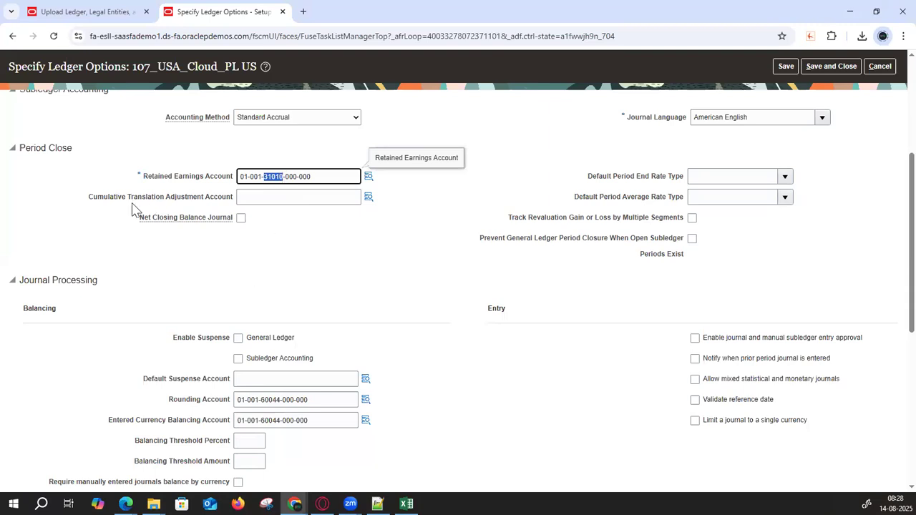
double_click(93, 201)
drag(159, 206, 236, 209)
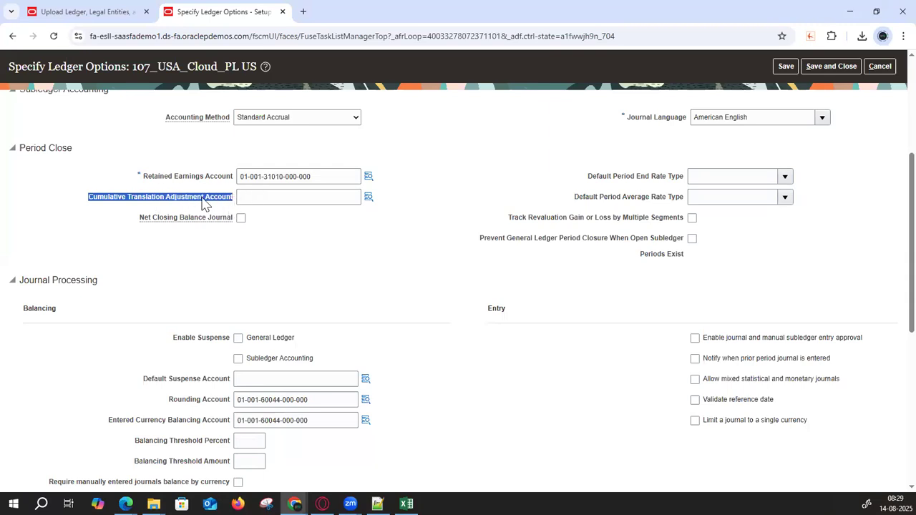
click(317, 196)
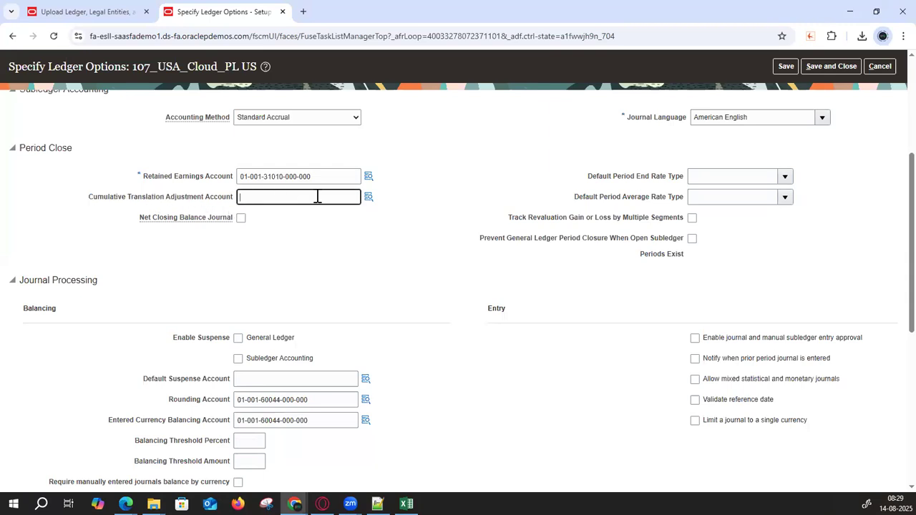
- Start the translation adjustment account with company 01 Financial Services and department 001 Finance
click(368, 199)
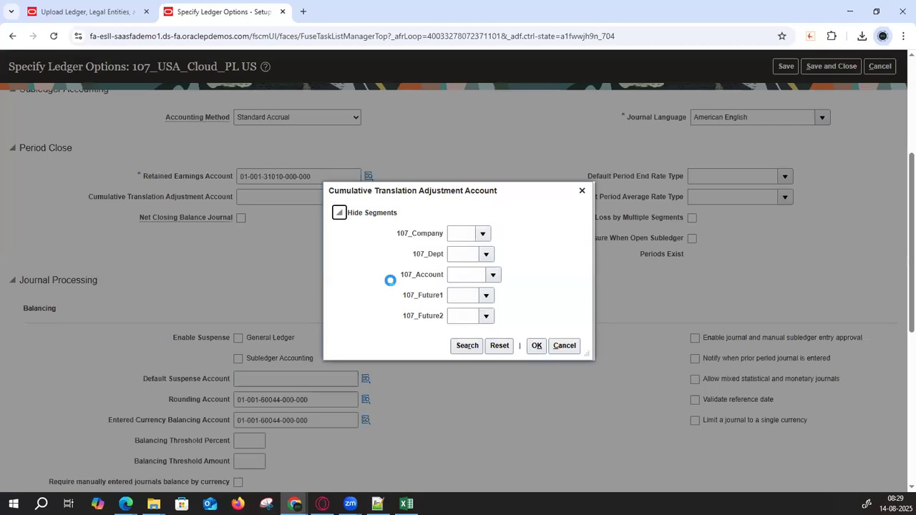
click(485, 237)
click(484, 254)
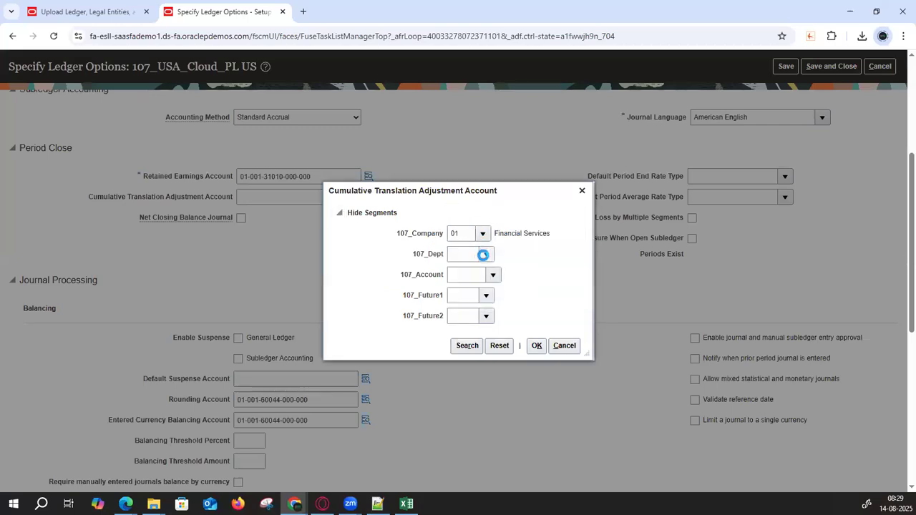
click(483, 255)
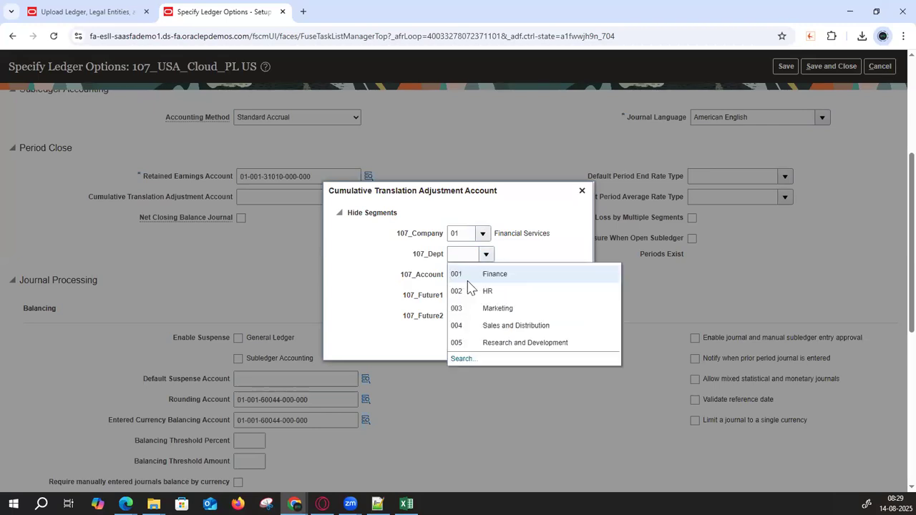
click(463, 275)
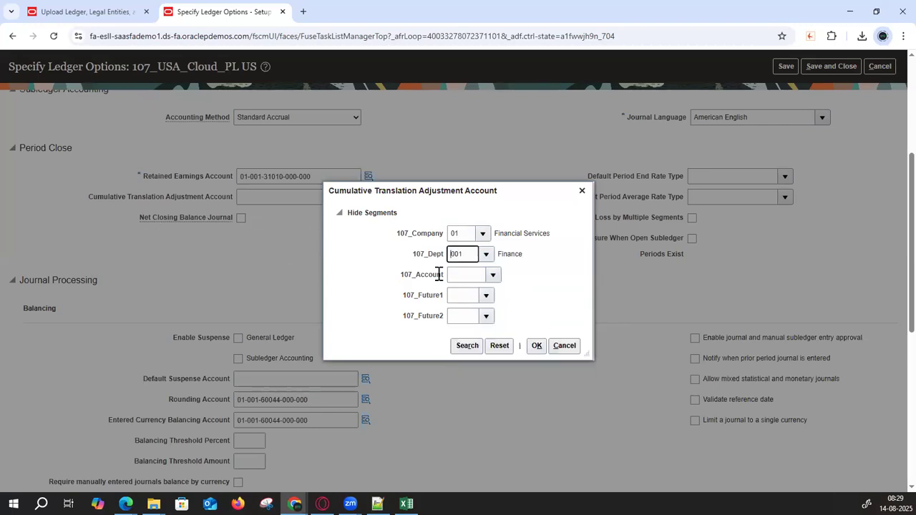
- Search natural accounts whose description contains 'Trans' and pick 31040 Cumulative Translation Adjustment
click(494, 275)
click(470, 462)
click(438, 268)
text(cumm)
key(Tab)
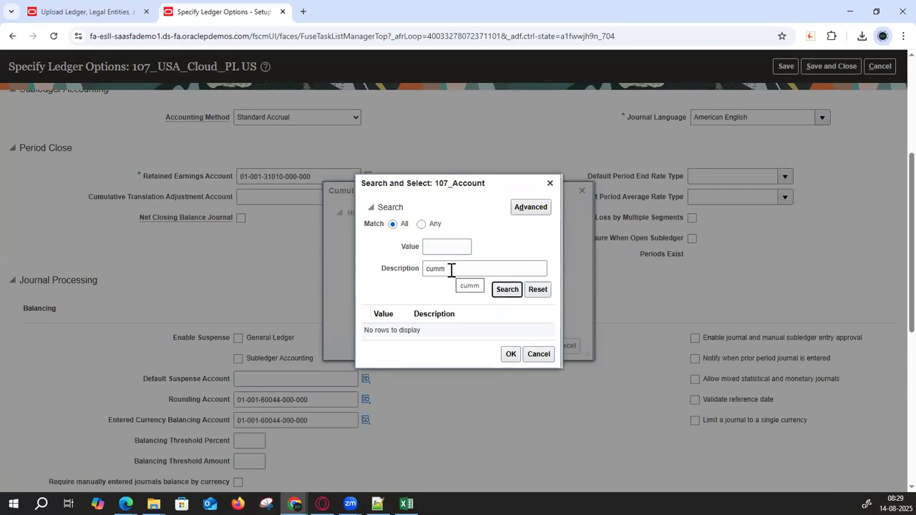
key(shift+Tab)
text(T)
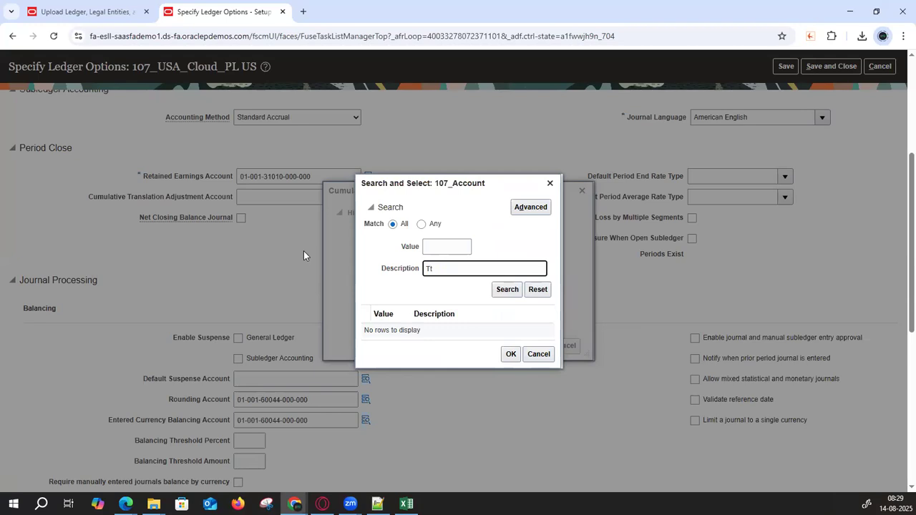
text(rans)
key(Tab)
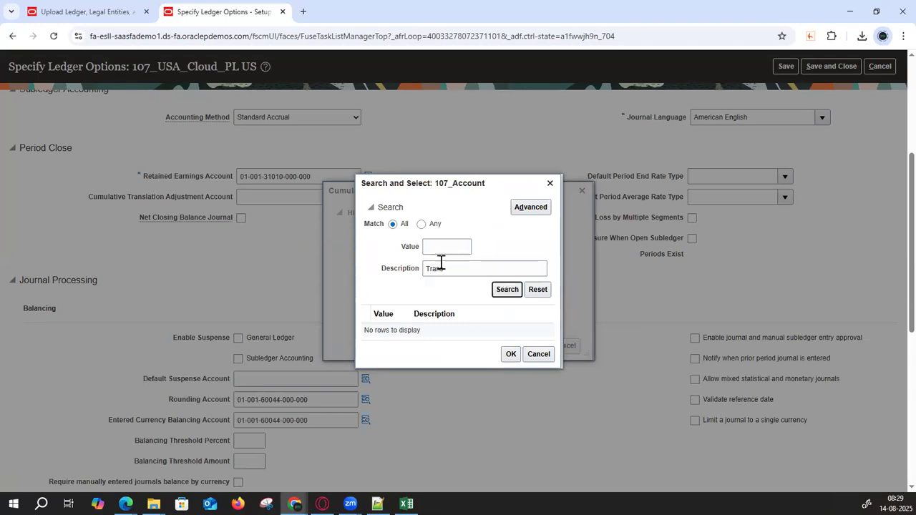
click(536, 208)
click(452, 269)
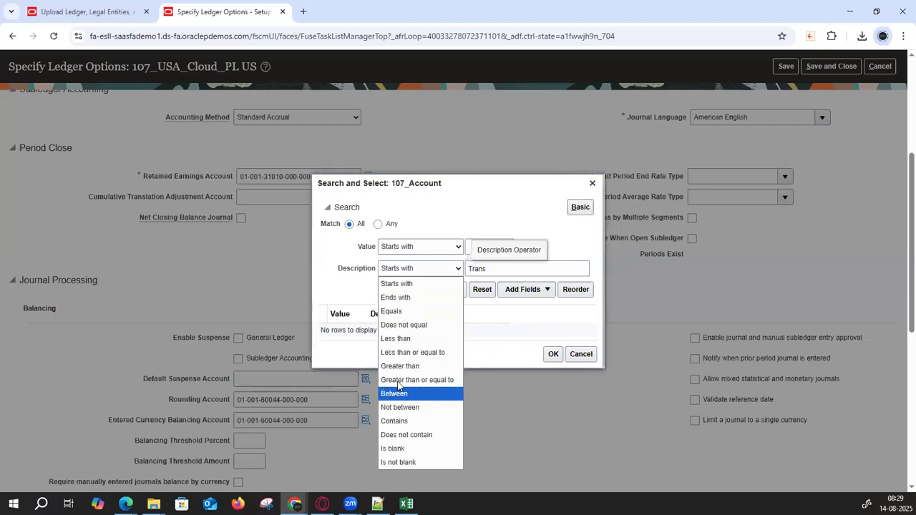
click(394, 421)
click(451, 289)
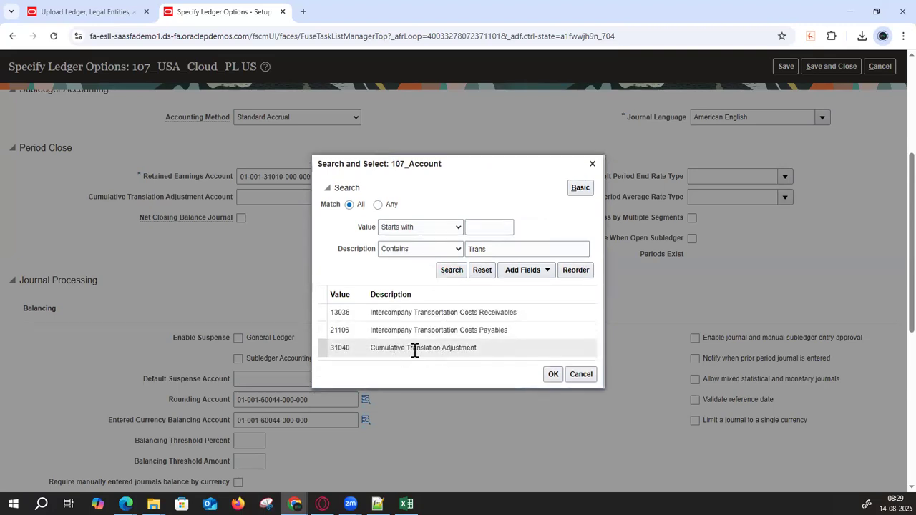
click(553, 374)
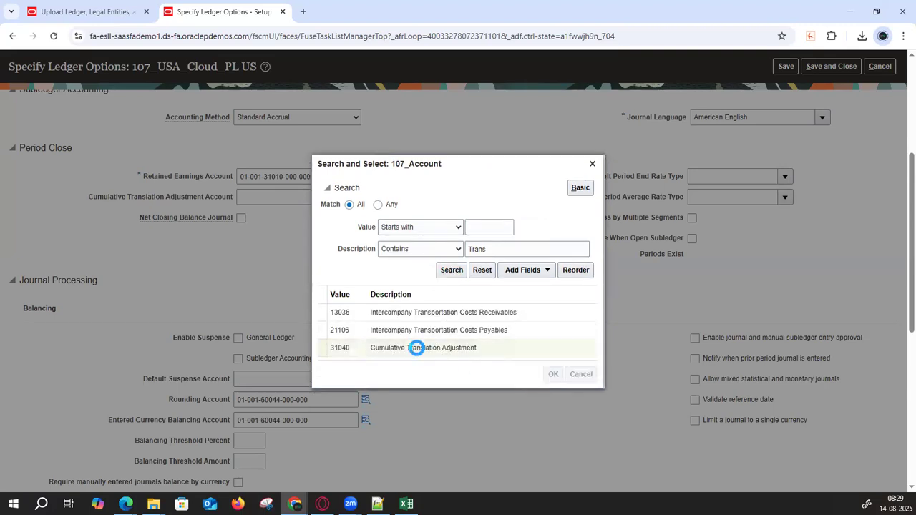
drag(547, 272, 530, 273)
click(487, 295)
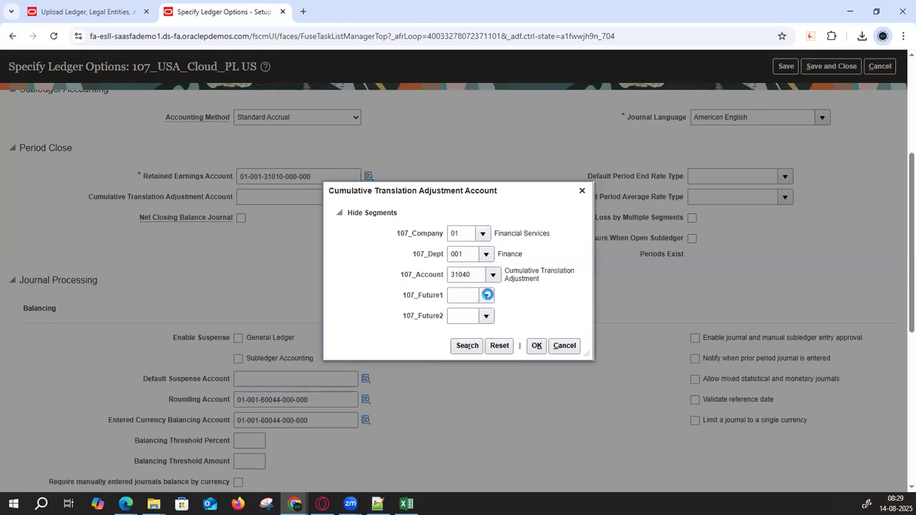
click(481, 315)
click(485, 317)
click(482, 333)
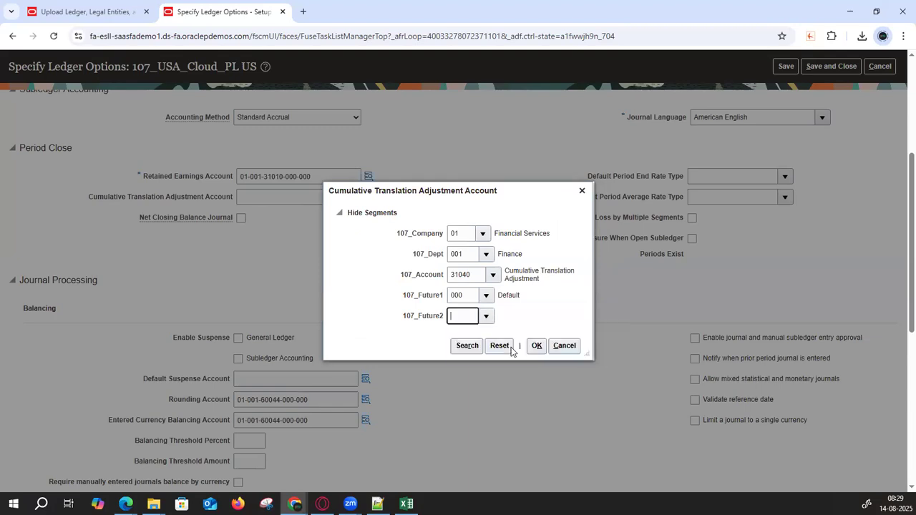
click(535, 347)
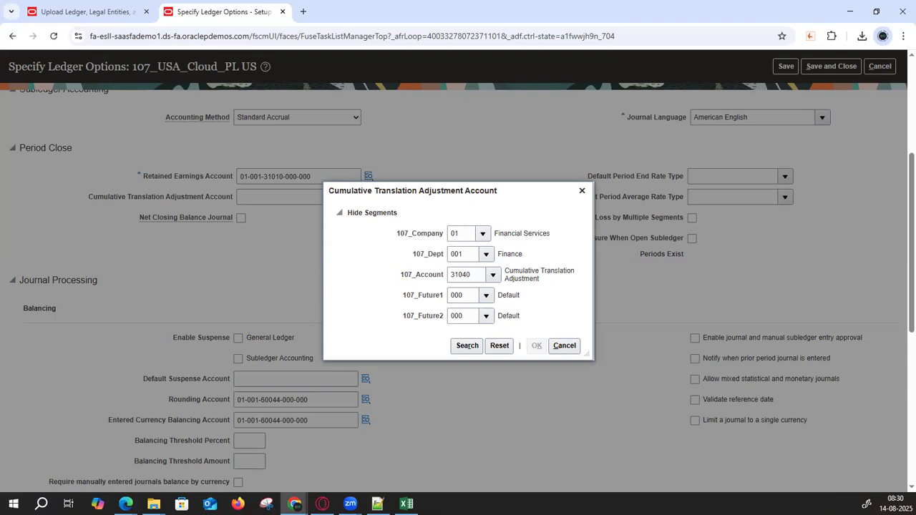
- Open the RapidImplementationForGeneralLedger workbook from the 107 Rapid Implementation folder
mouse_move(153, 504)
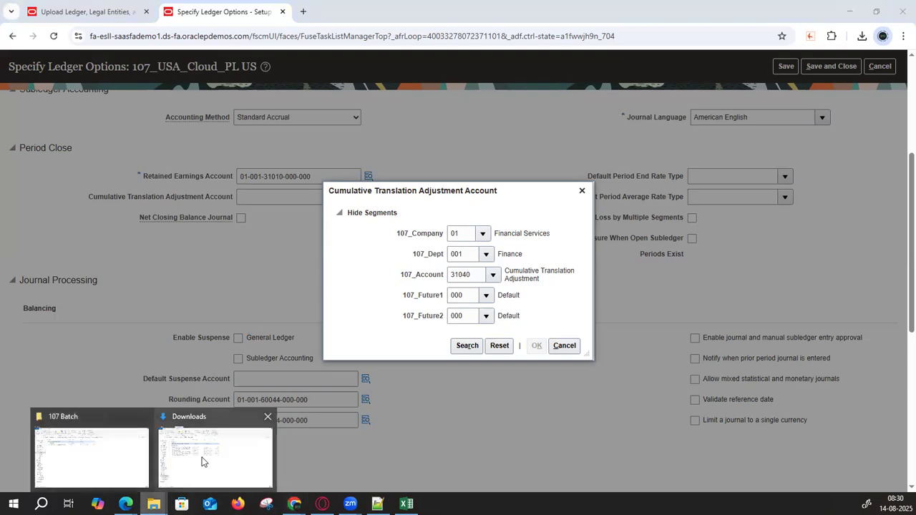
click(88, 446)
double_click(159, 125)
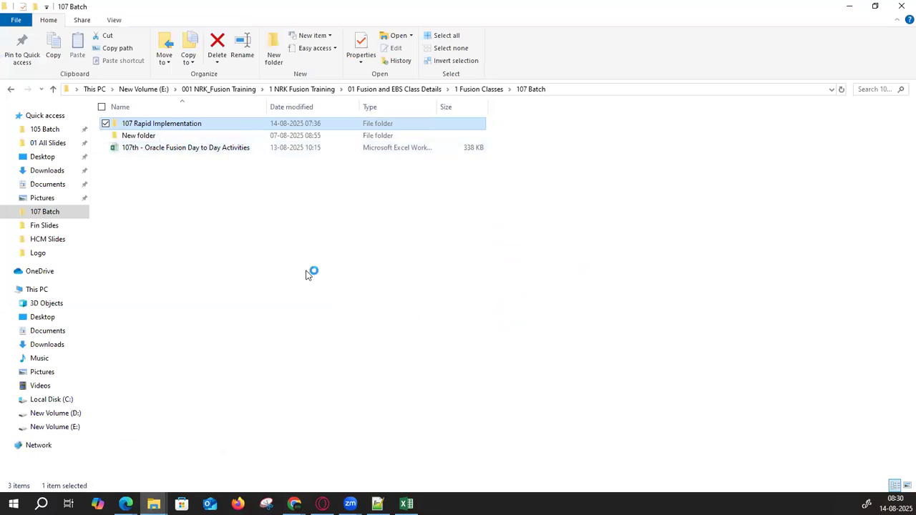
double_click(206, 148)
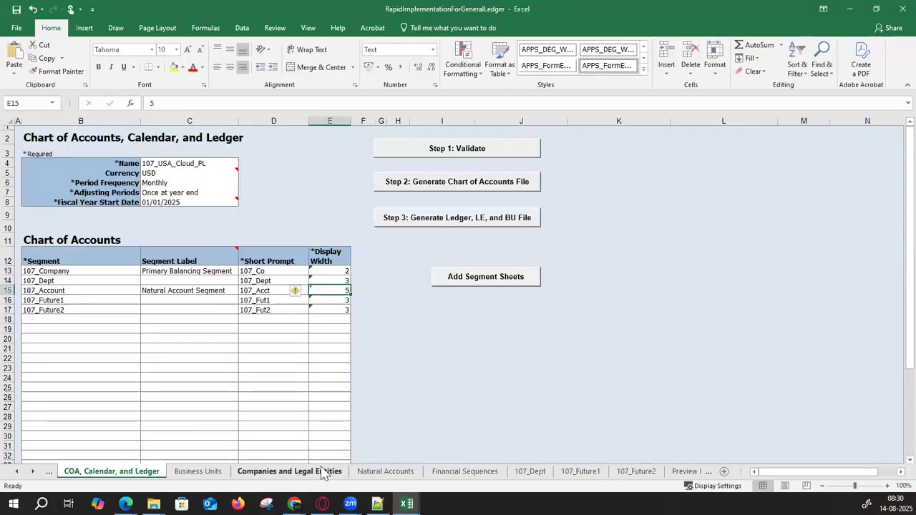
- On the Natural Accounts sheet, search for 'Retained'
click(362, 471)
click(422, 226)
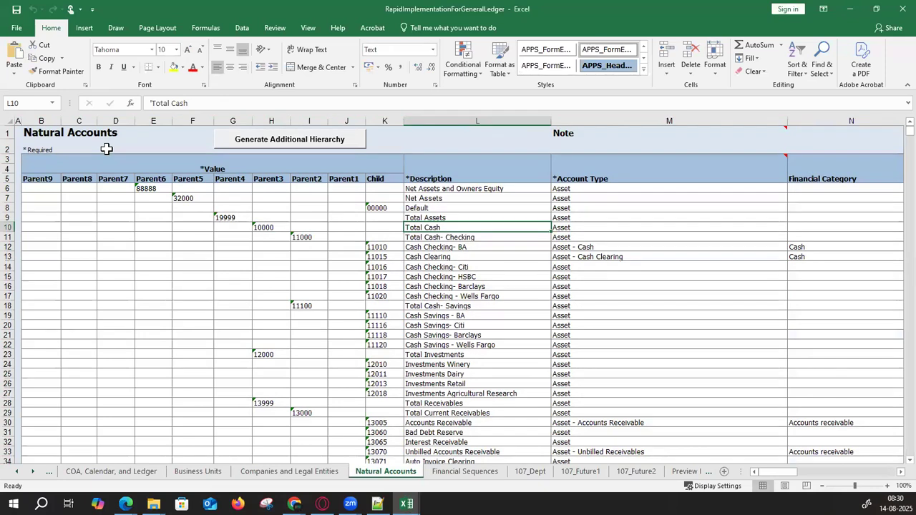
click(593, 207)
click(616, 315)
scroll(642, 381, down, 9)
scroll(642, 379, down, 6)
click(613, 237)
key(ctrl+f)
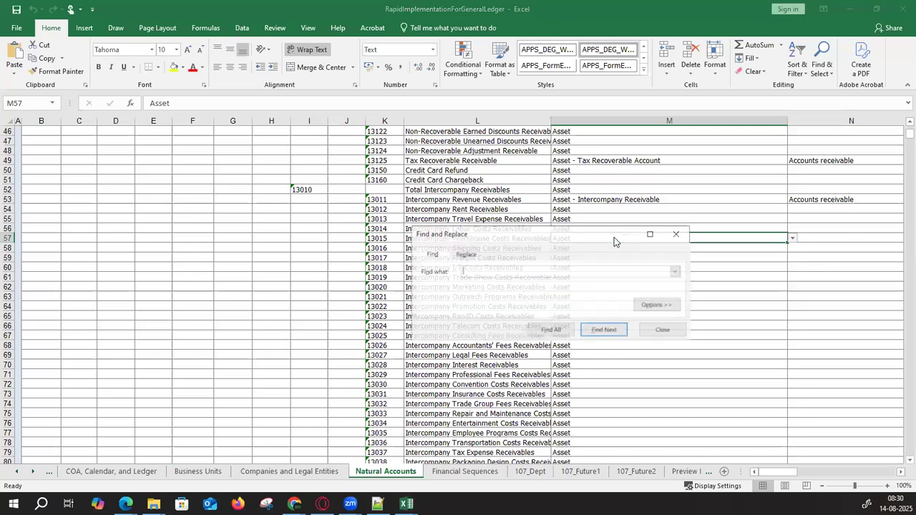
text(Rea)
text(tained)
key(Return)
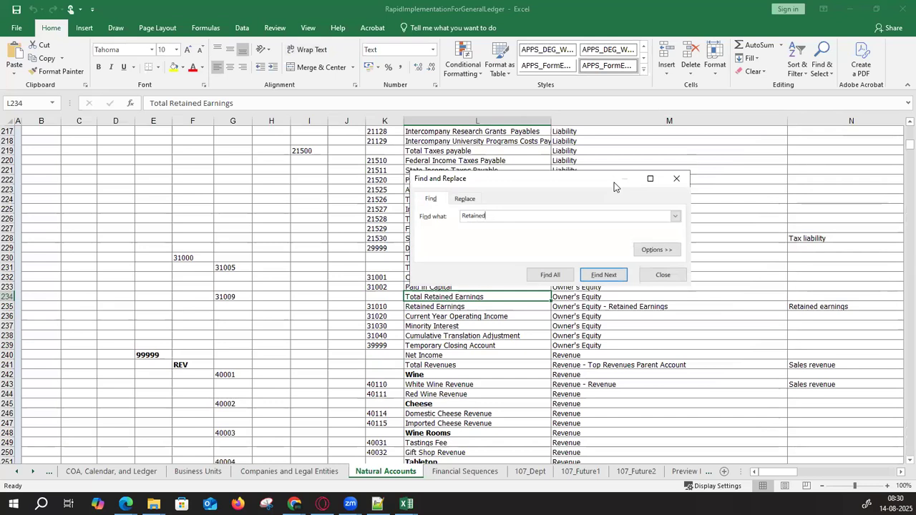
- Select the Retained Earnings 31010 row and fill it yellow
key(Escape)
key(Down)
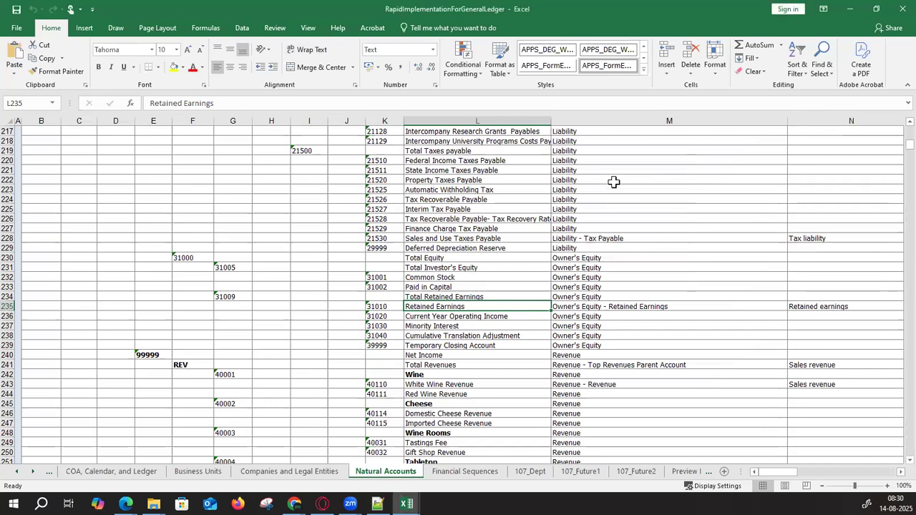
key(Left)
key(shift+space)
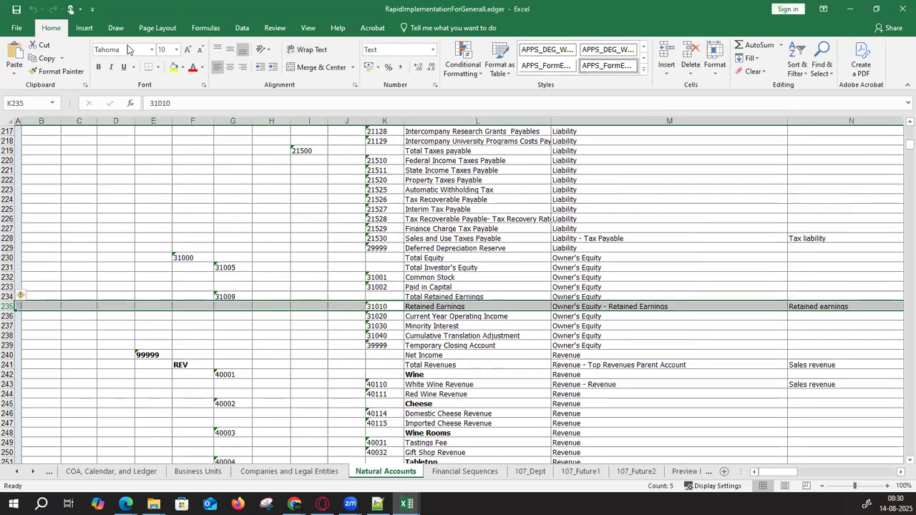
click(174, 67)
click(422, 307)
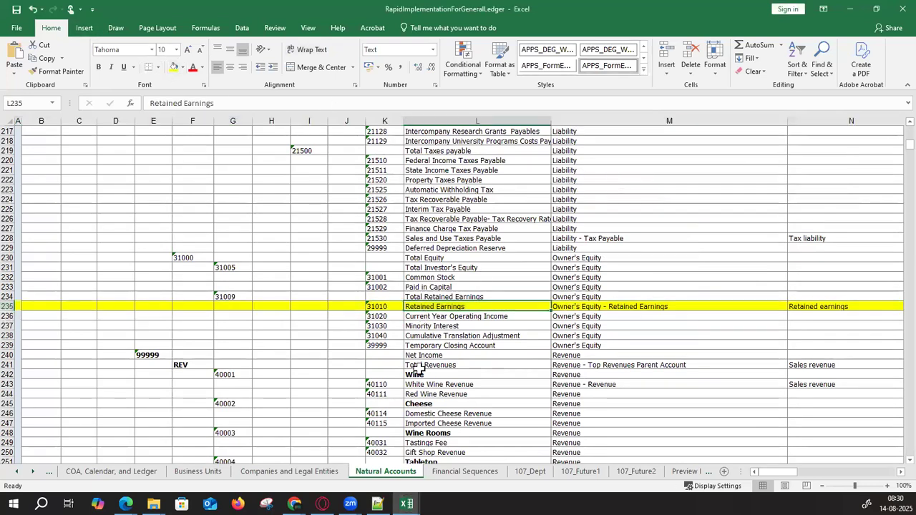
click(385, 307)
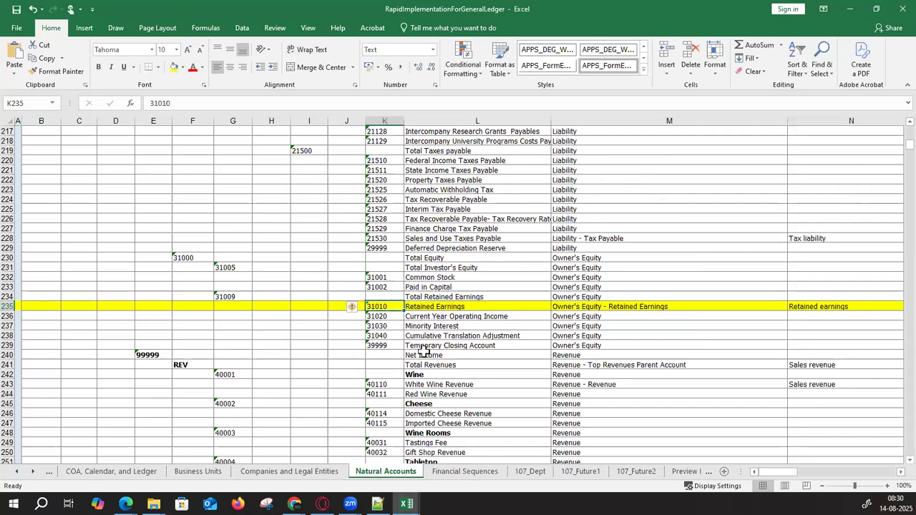
key(alt+Tab)
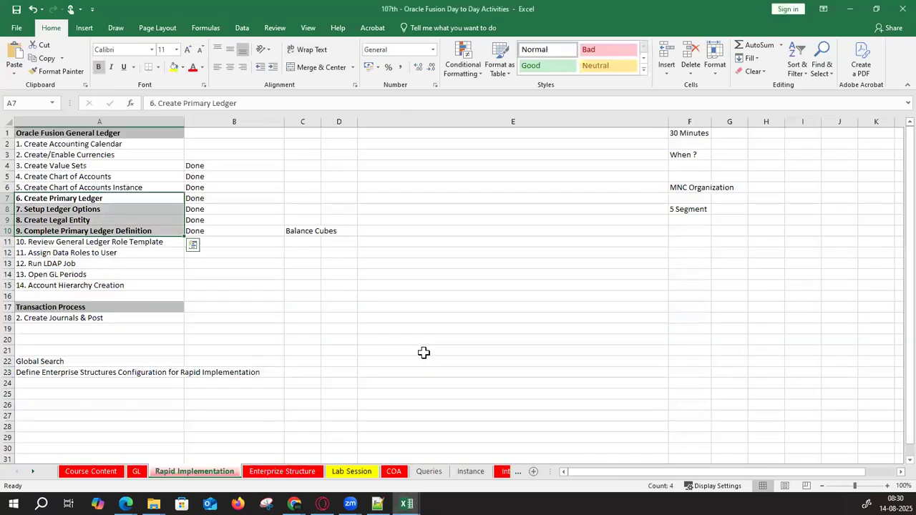
key(alt+Tab)
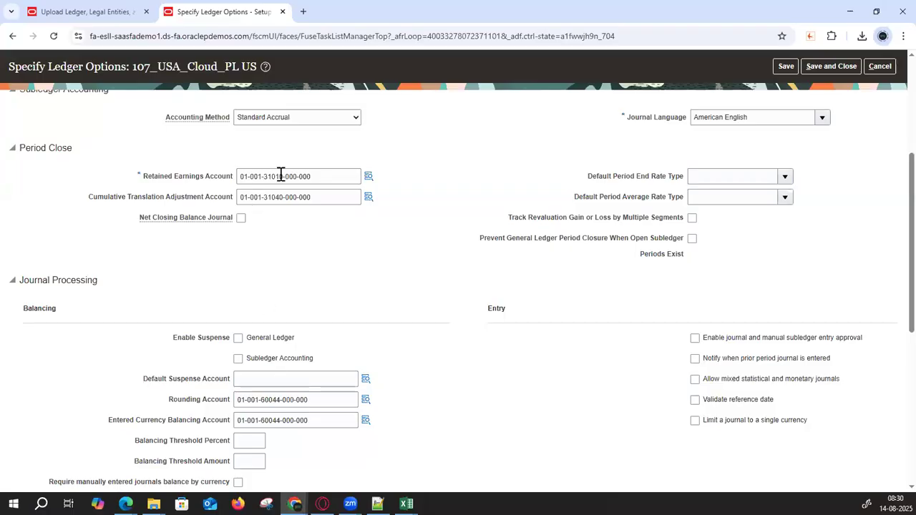
drag(312, 176, 201, 181)
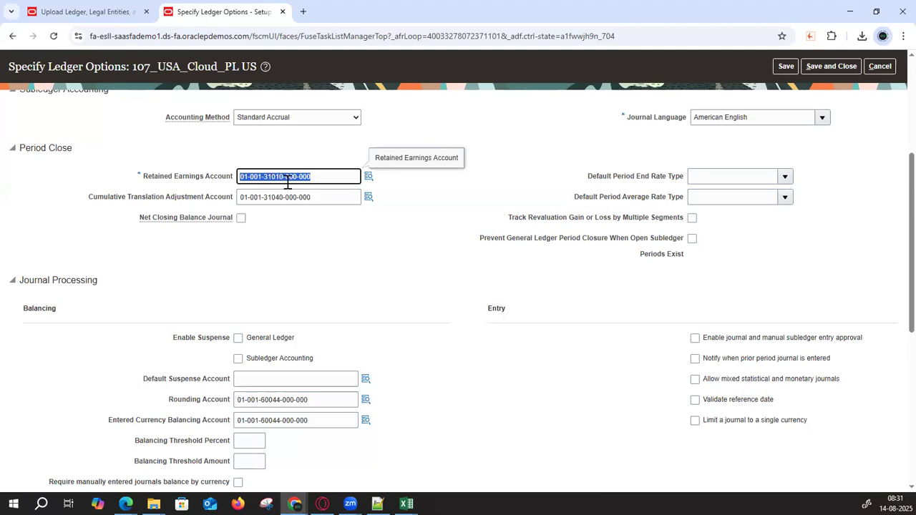
key(alt+Tab)
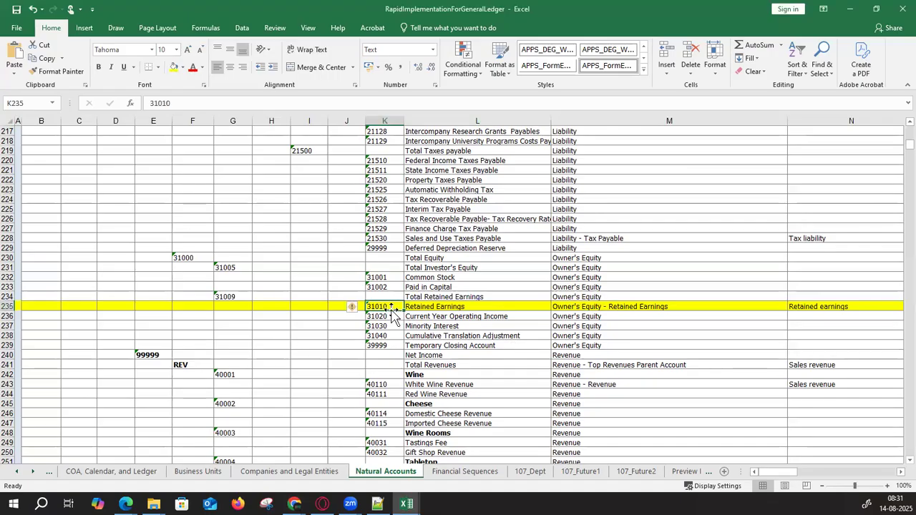
- Check the Account Type value for the Retained Earnings row on the Natural Accounts sheet
key(Right)
key(Right)
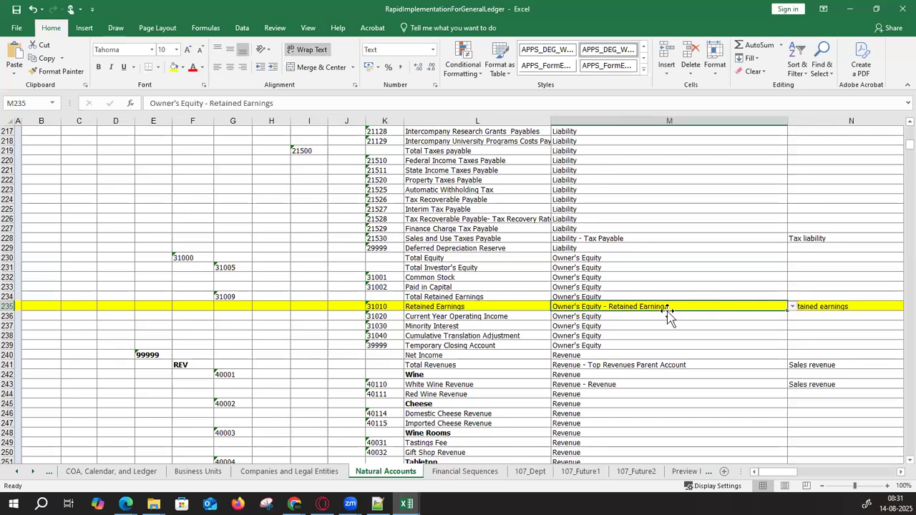
scroll(891, 143, up, 20)
click(711, 168)
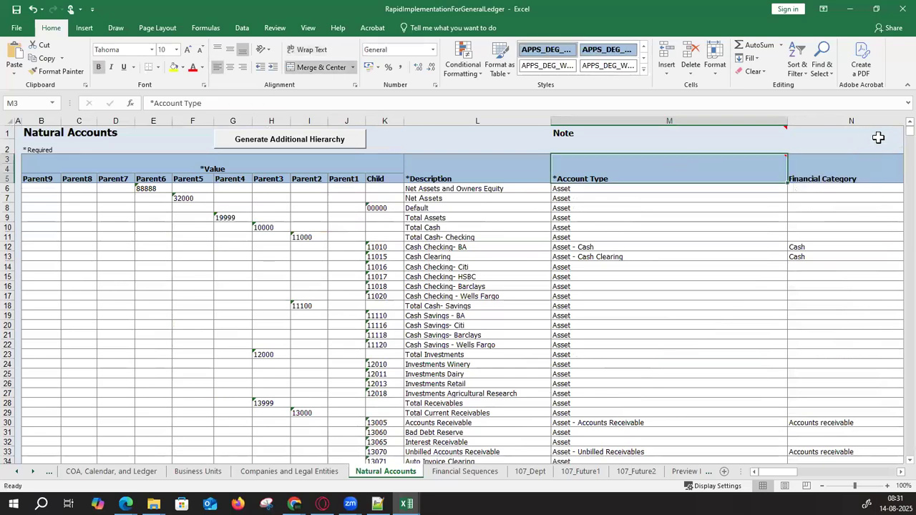
scroll(630, 322, down, 1)
scroll(628, 322, down, 20)
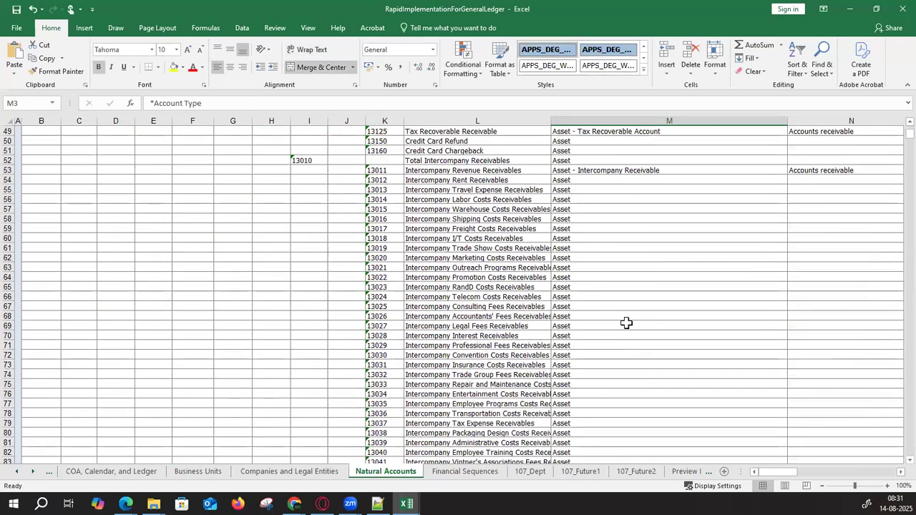
scroll(626, 322, down, 20)
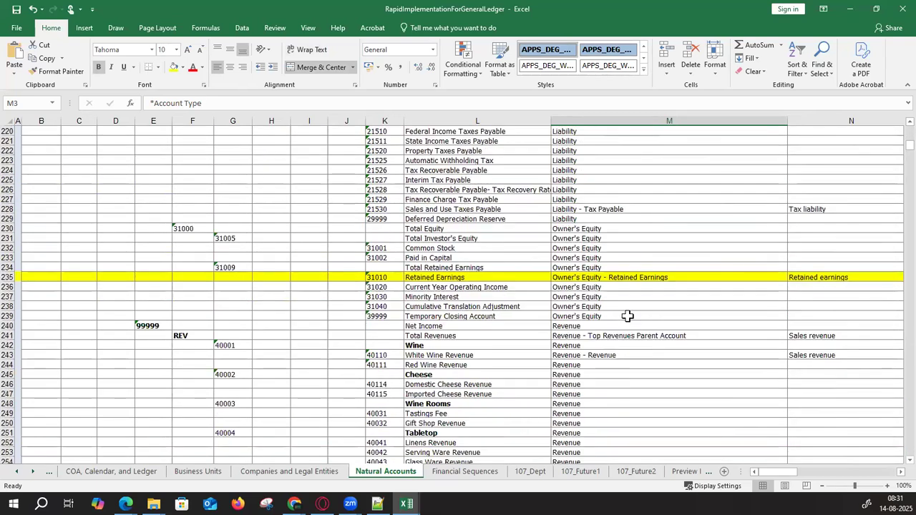
click(644, 277)
- Review the Retained Earnings financial category, then return to Chrome's Specify Ledger Options page
key(Right)
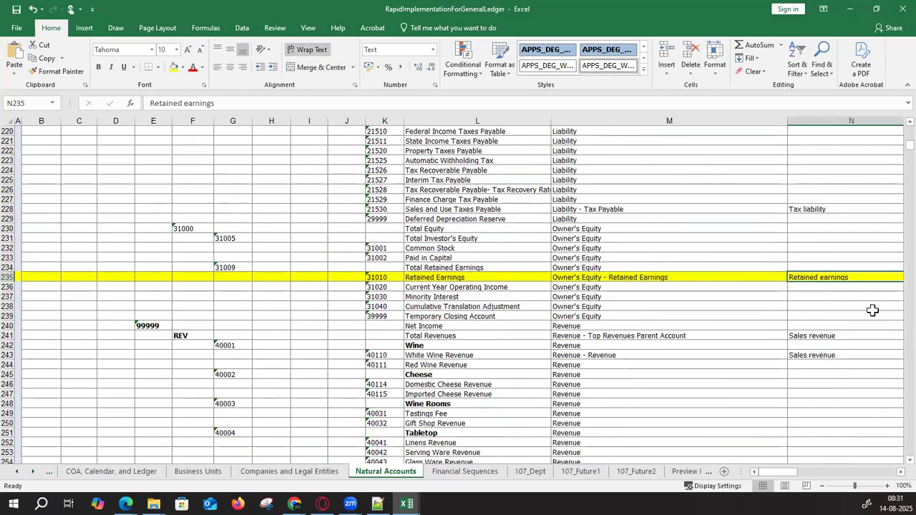
scroll(872, 310, right, 3)
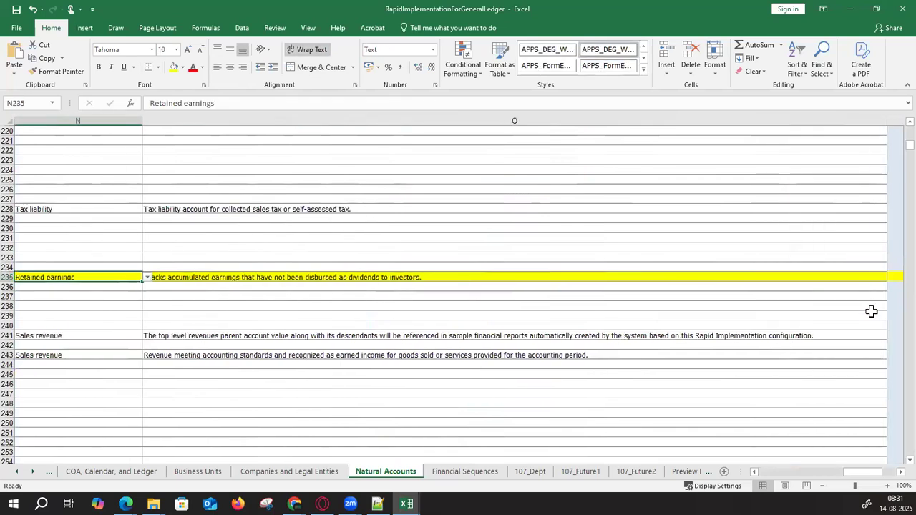
drag(855, 476, 844, 476)
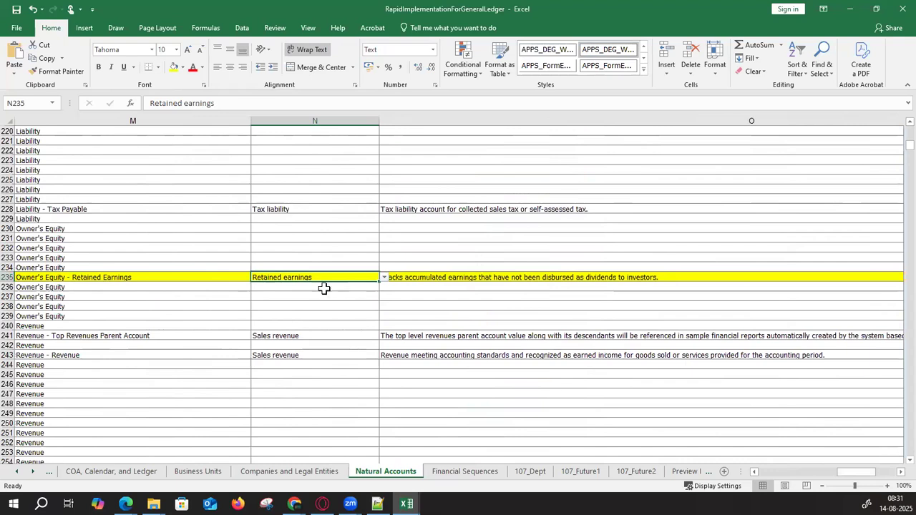
drag(909, 145, 909, 130)
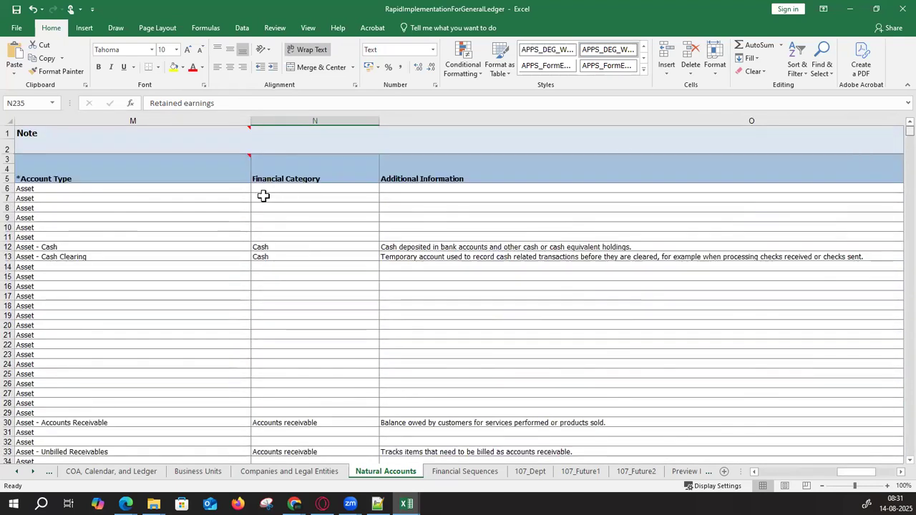
click(293, 168)
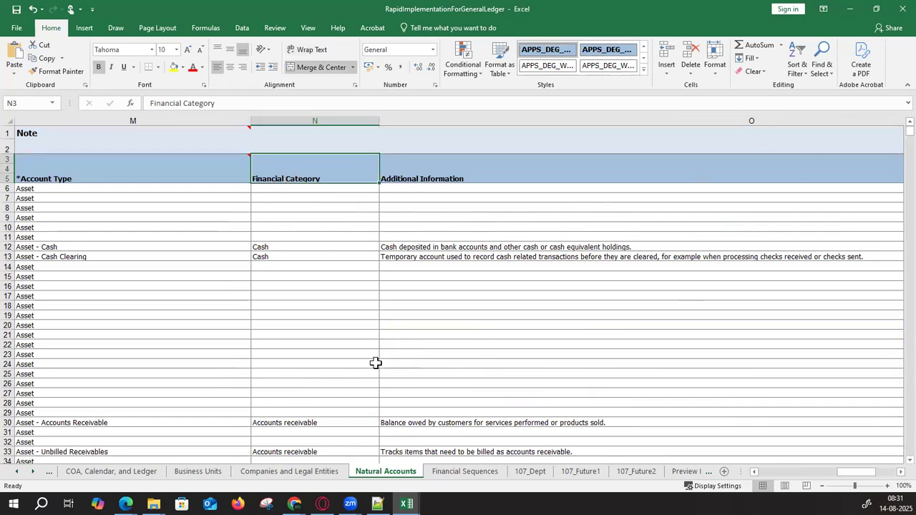
scroll(376, 362, down, 20)
scroll(367, 355, down, 20)
scroll(368, 356, down, 17)
click(321, 317)
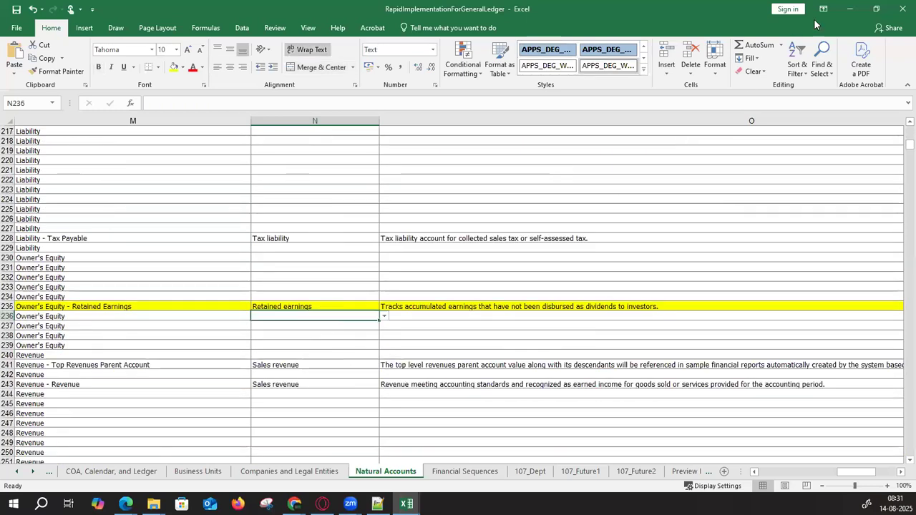
click(849, 10)
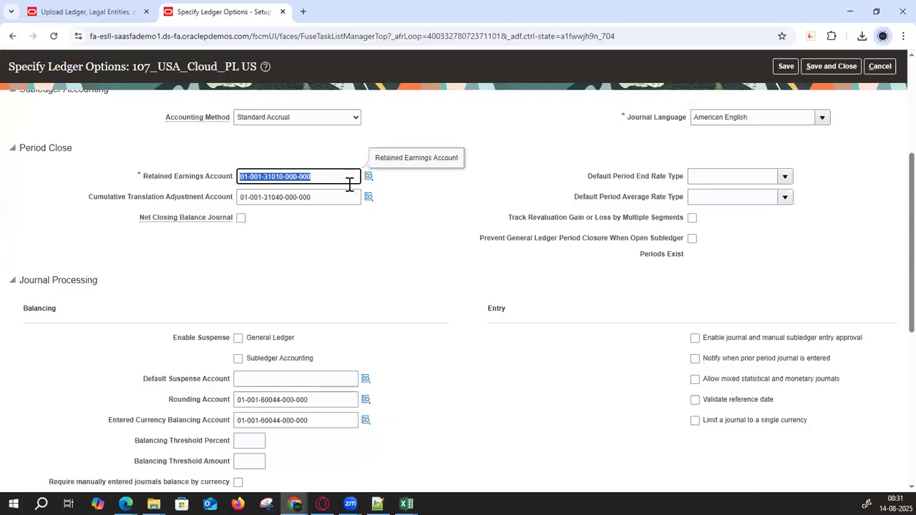
click(387, 298)
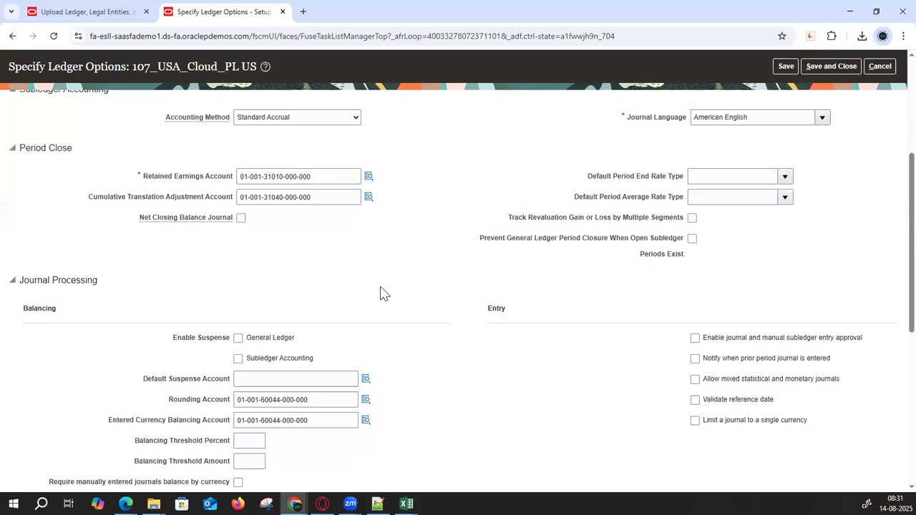
scroll(382, 293, down, 1)
drag(315, 141, 222, 139)
scroll(325, 239, down, 2)
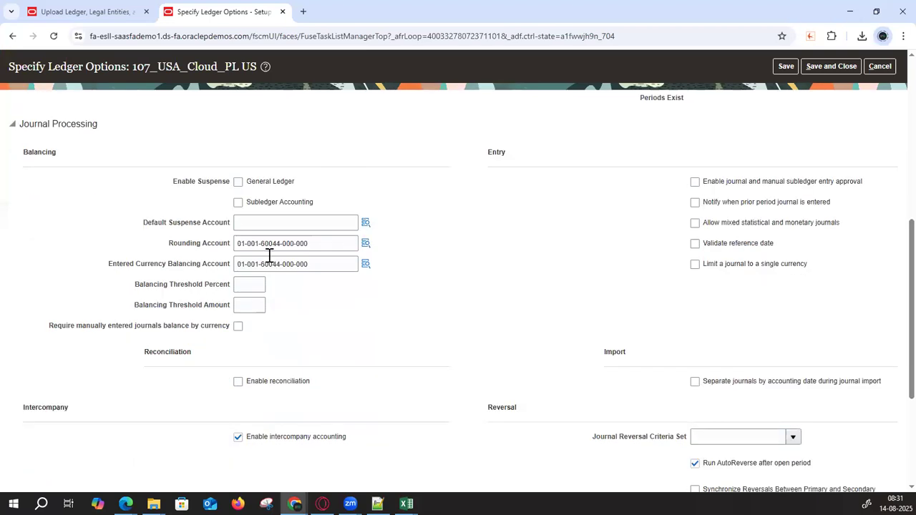
drag(175, 230, 230, 235)
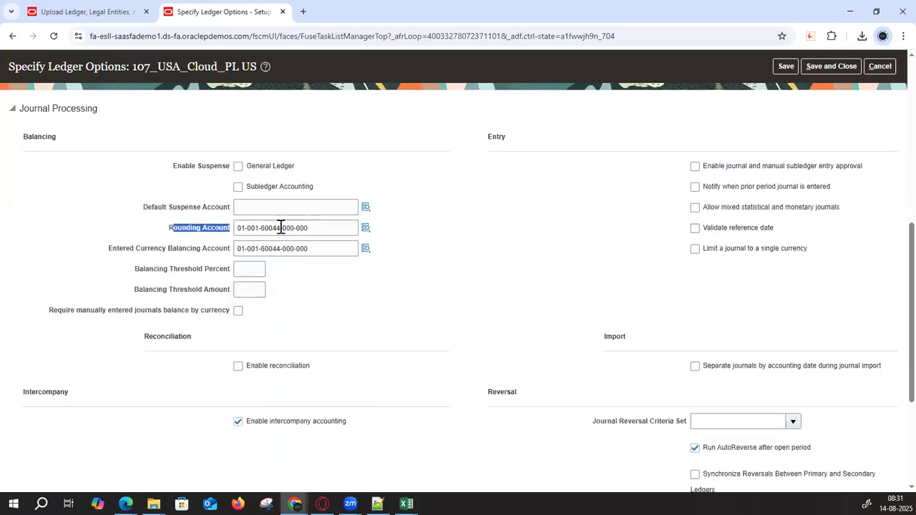
click(322, 229)
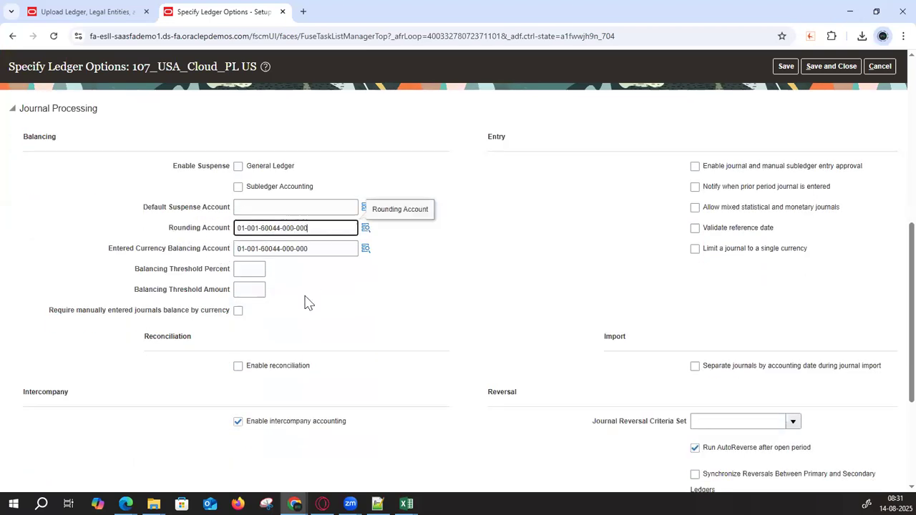
click(364, 228)
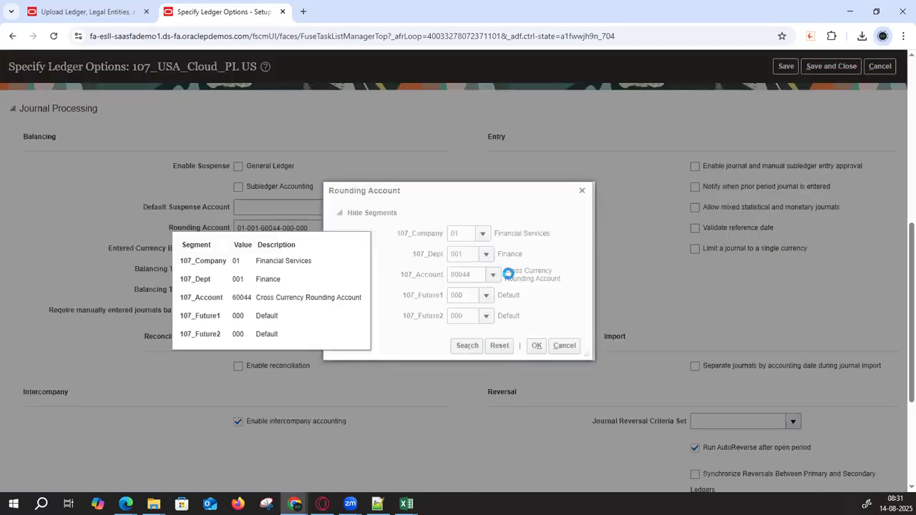
click(564, 347)
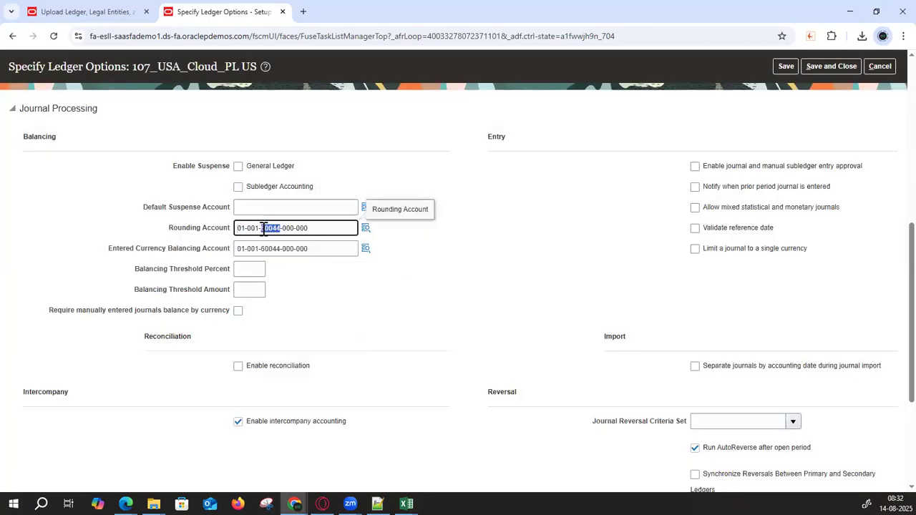
- Go back to the RapidImplementationForGeneralLedger workbook in Excel
click(378, 303)
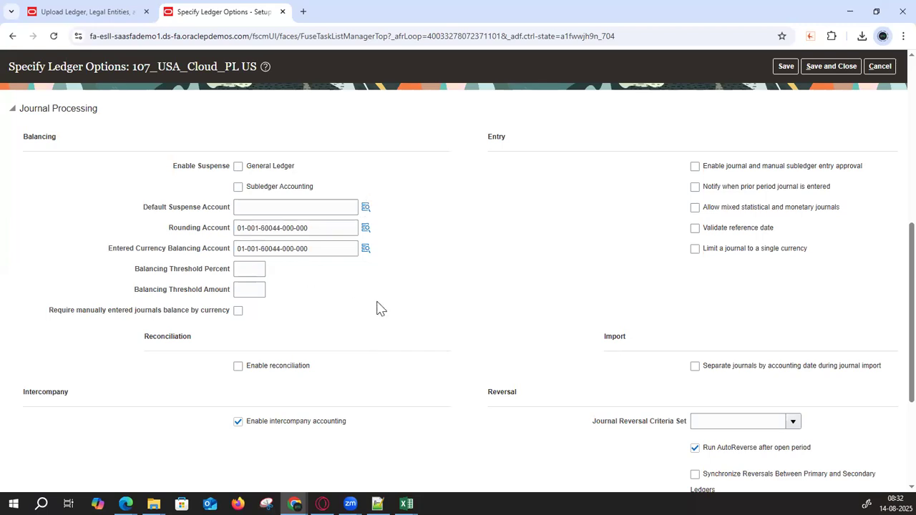
key(alt+Tab)
click(420, 266)
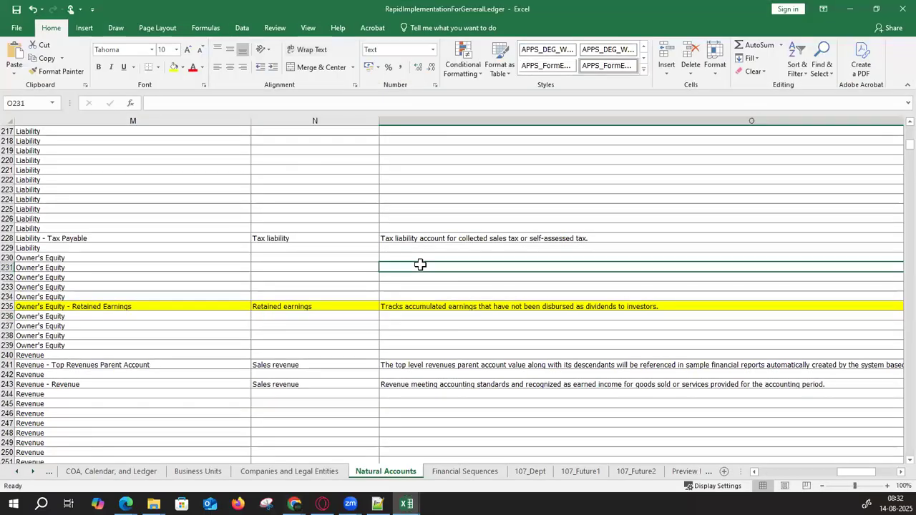
- Find account 60044 and fill its row 432 yellow
key(ctrl+f)
key(Return)
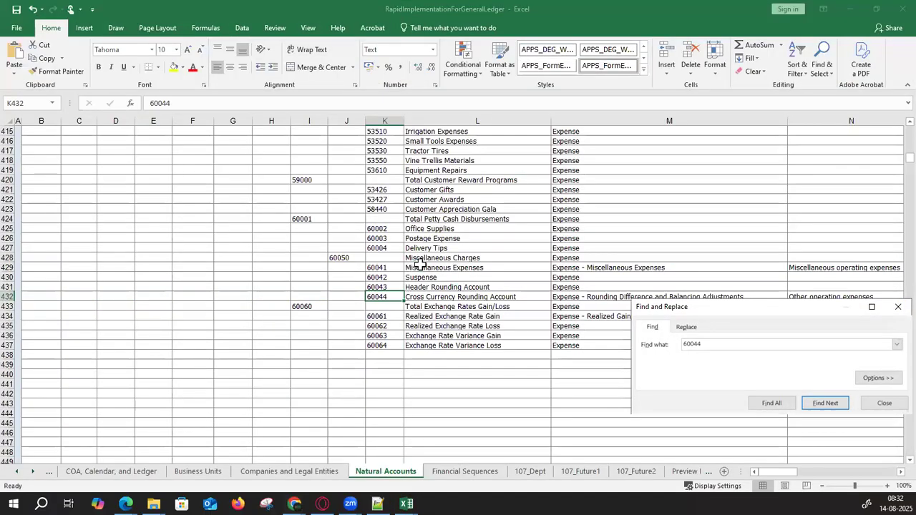
key(Escape)
key(shift+space)
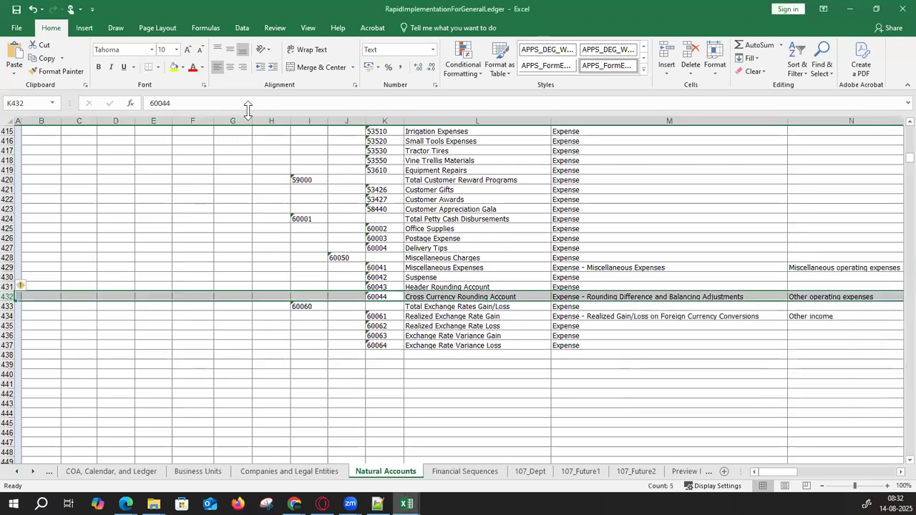
click(174, 67)
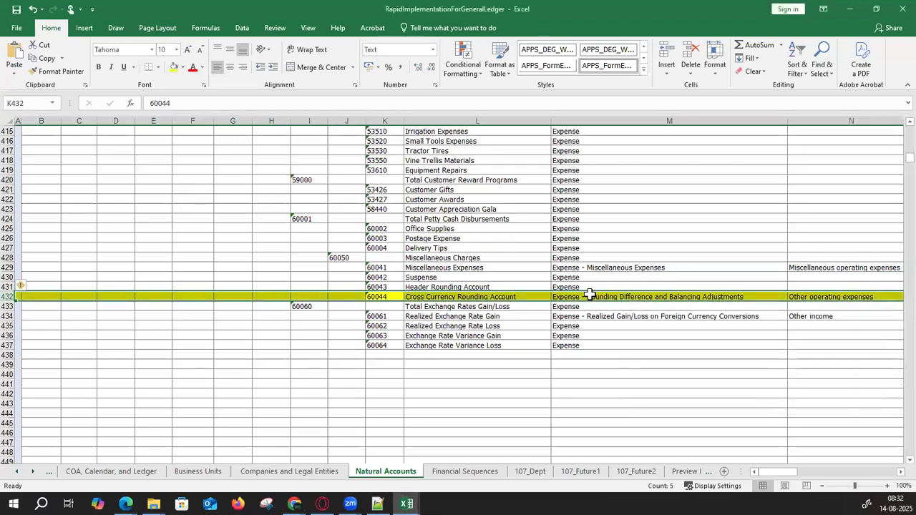
- Check row 432's Other operating expenses category and additional information cells (M432–O432)
click(762, 296)
click(827, 297)
key(Right)
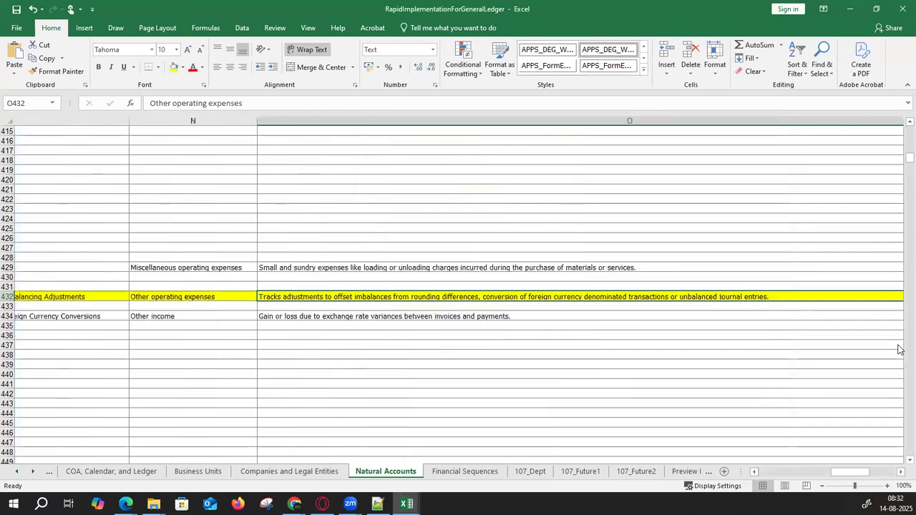
key(Left)
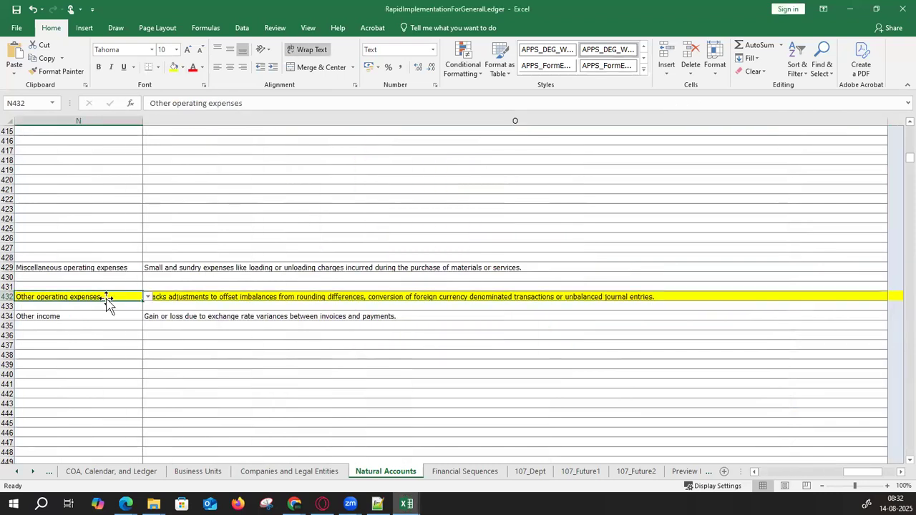
- Scroll back to the sheet's header row and return to the Specify Ledger Options page
scroll(109, 290, up, 19)
scroll(109, 287, up, 20)
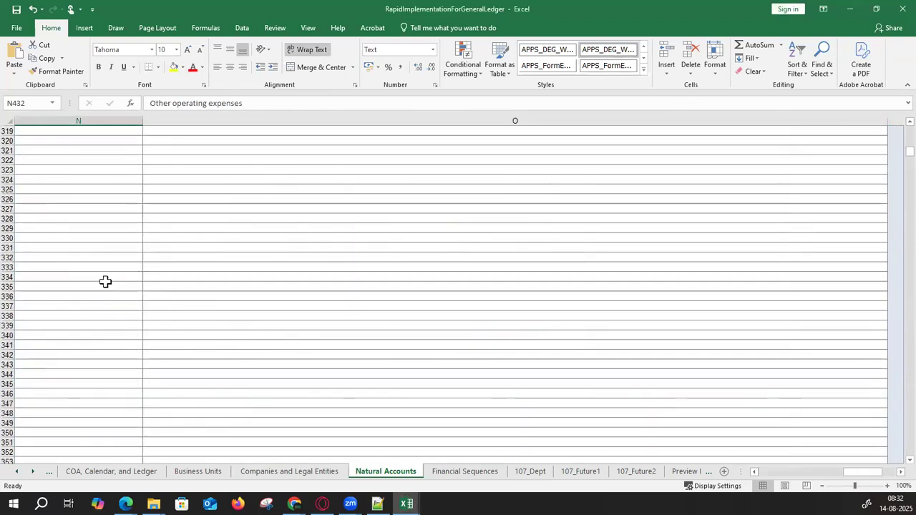
scroll(105, 272, up, 20)
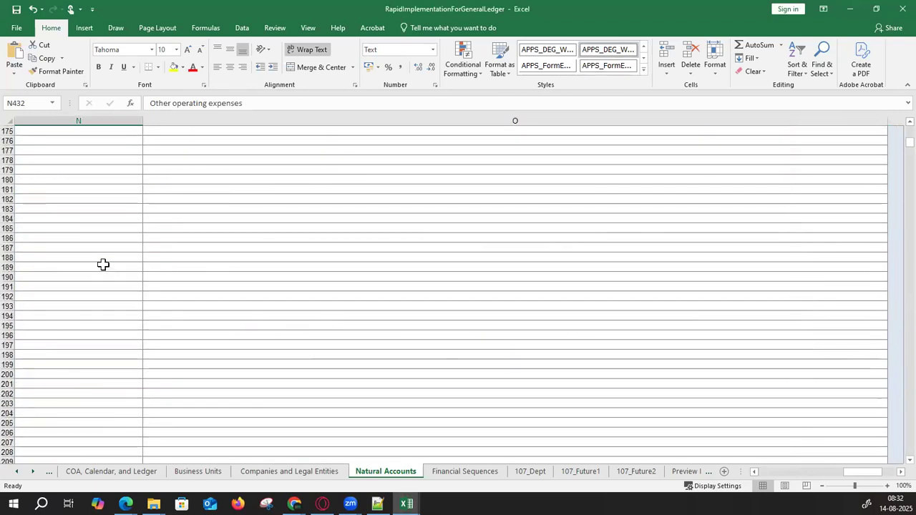
scroll(104, 258, up, 18)
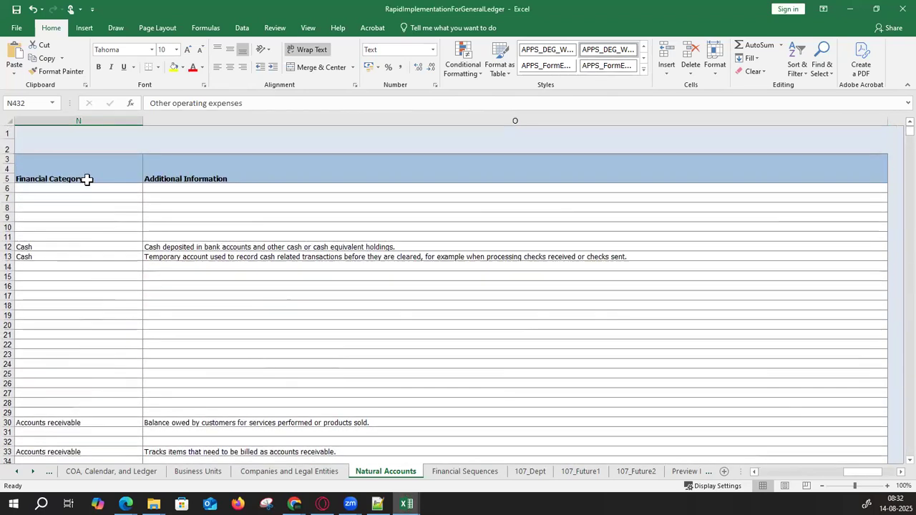
click(87, 180)
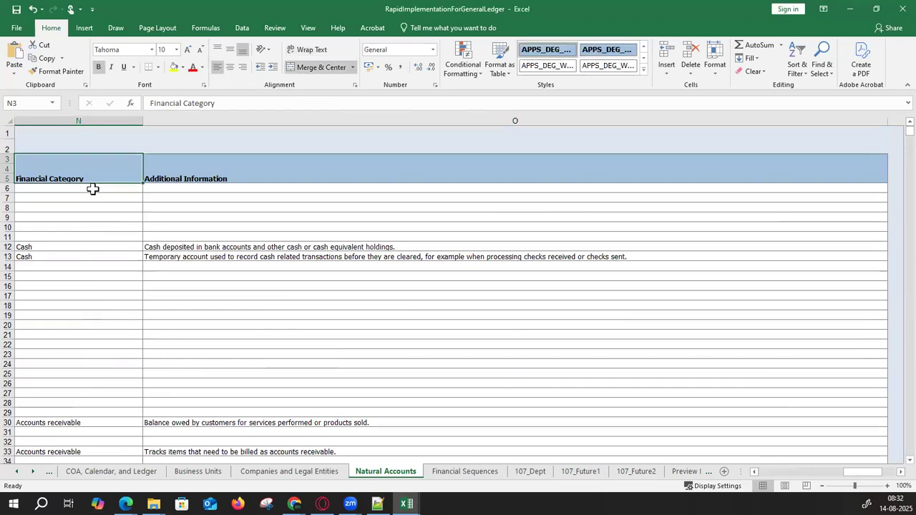
drag(863, 474, 812, 476)
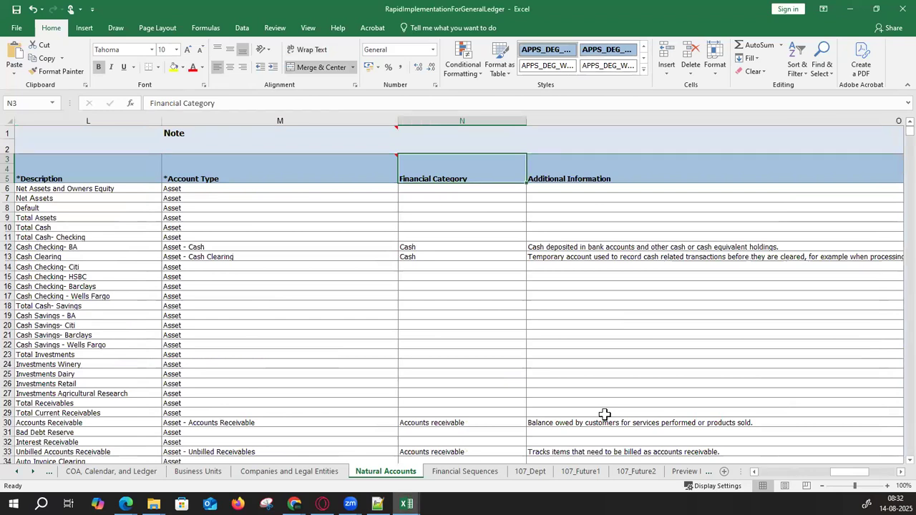
key(alt+Tab)
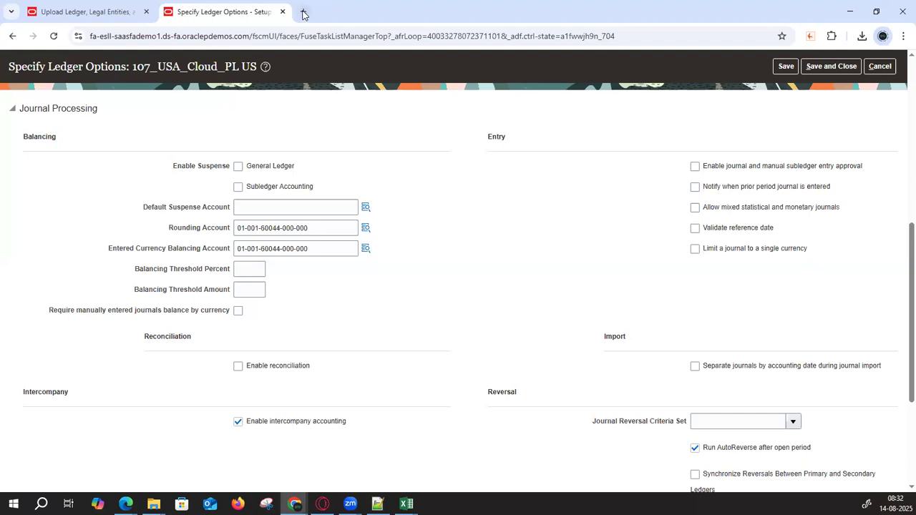
- Finish with the scheduled processes page and return to the Setup: Financials page
click(107, 12)
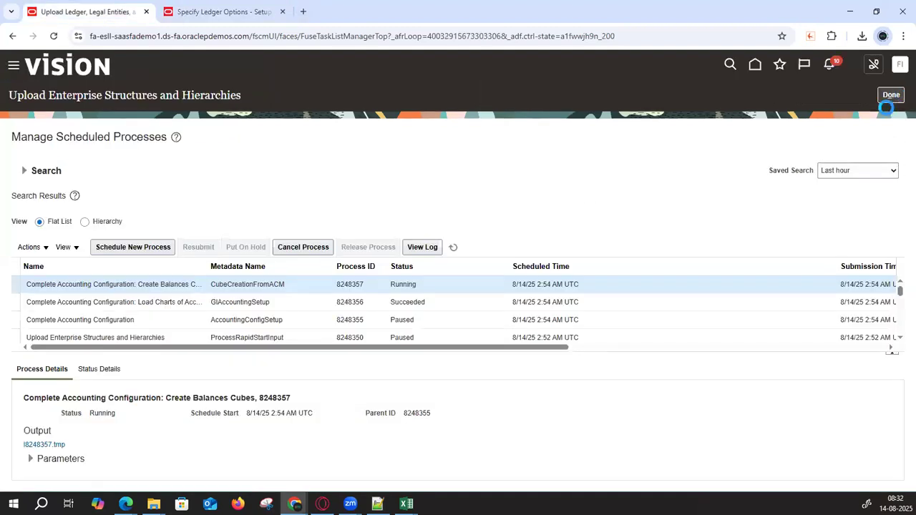
click(890, 97)
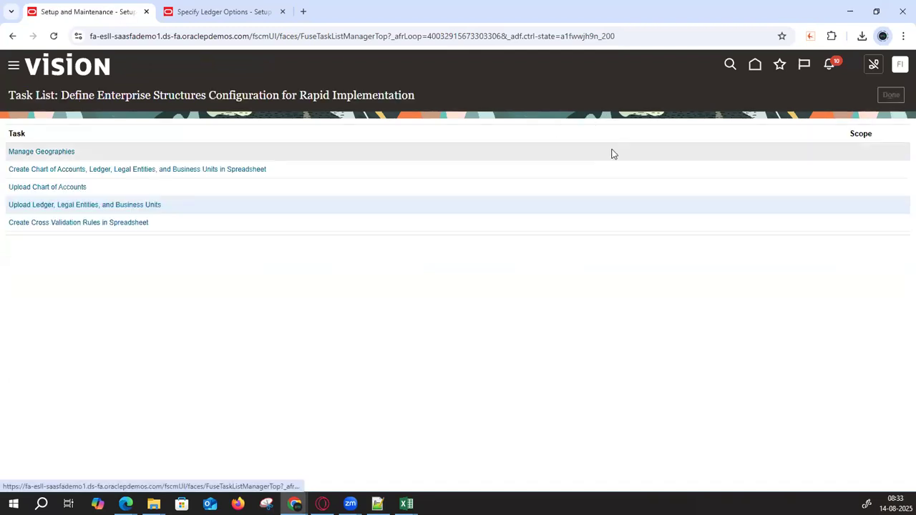
click(891, 95)
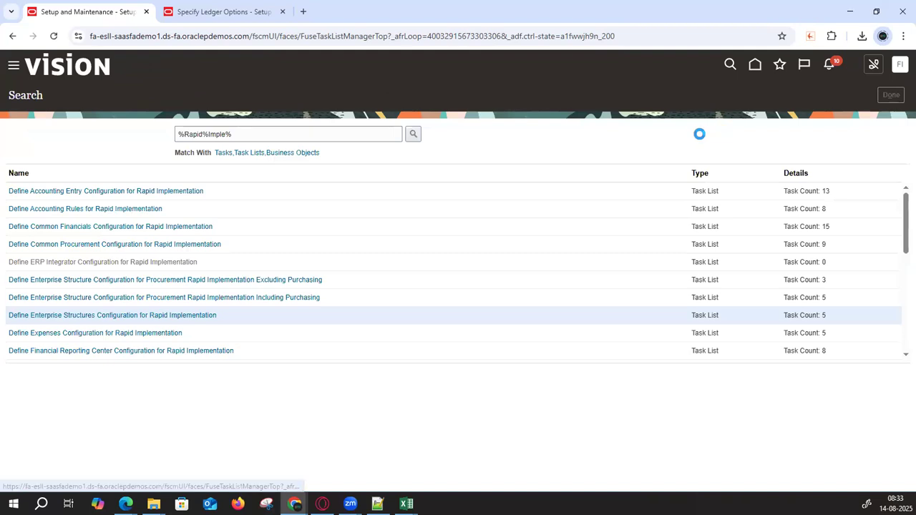
- Search tasks for Manage%Char%of%Acc%Va% and open Manage Chart of Accounts Value Set Values
click(521, 138)
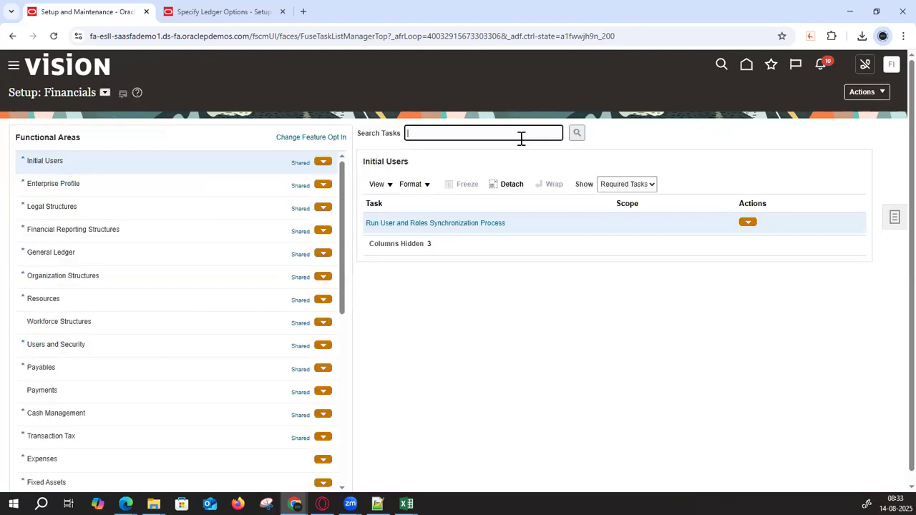
text(Manage%Char%of%Acc)
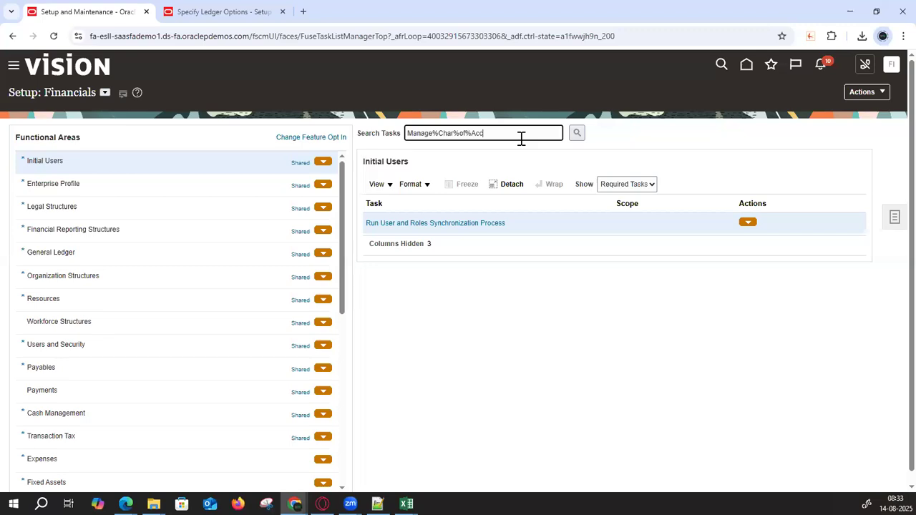
text(%Va%)
key(Return)
click(339, 287)
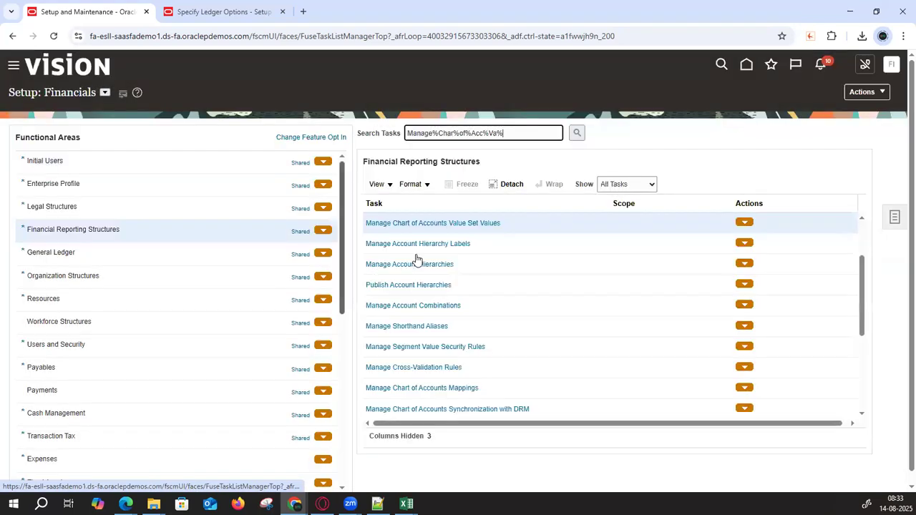
click(421, 222)
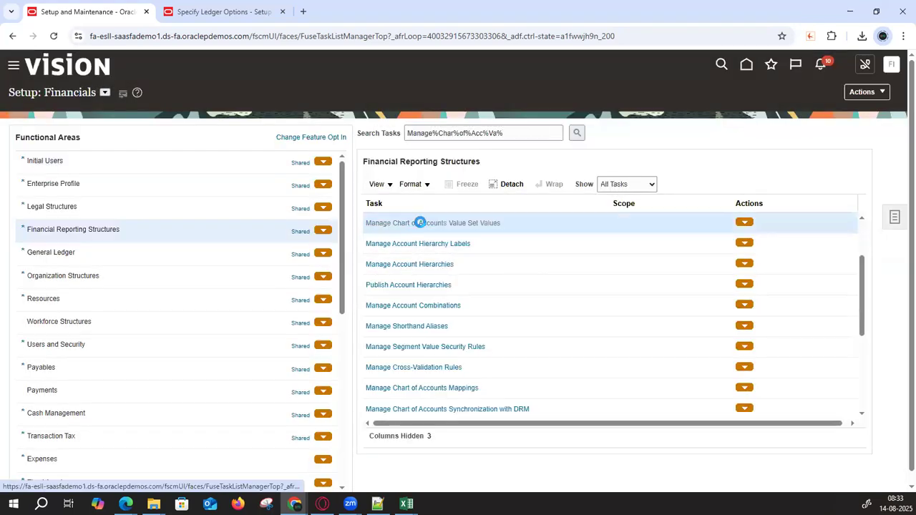
click(181, 149)
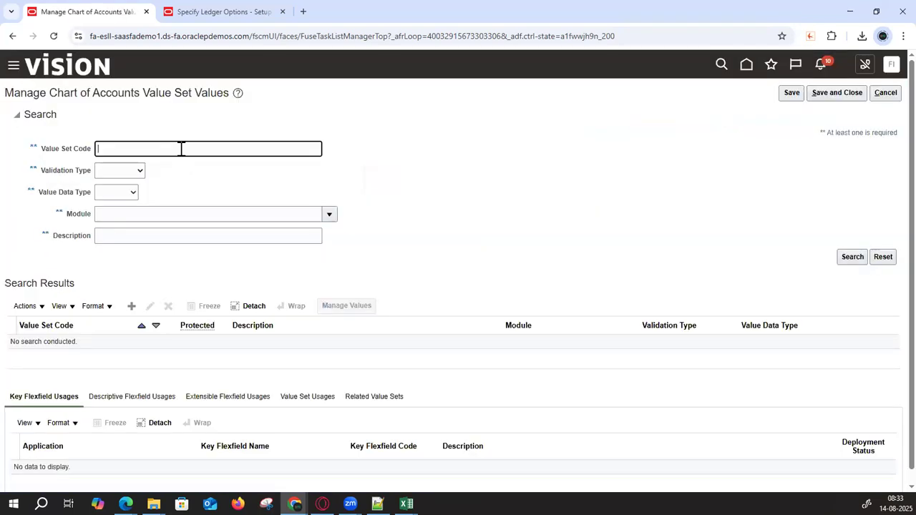
- Find value sets starting with 107 and list the values of 107_Account 107_USA_Cloud_PL
text(107)
key(Return)
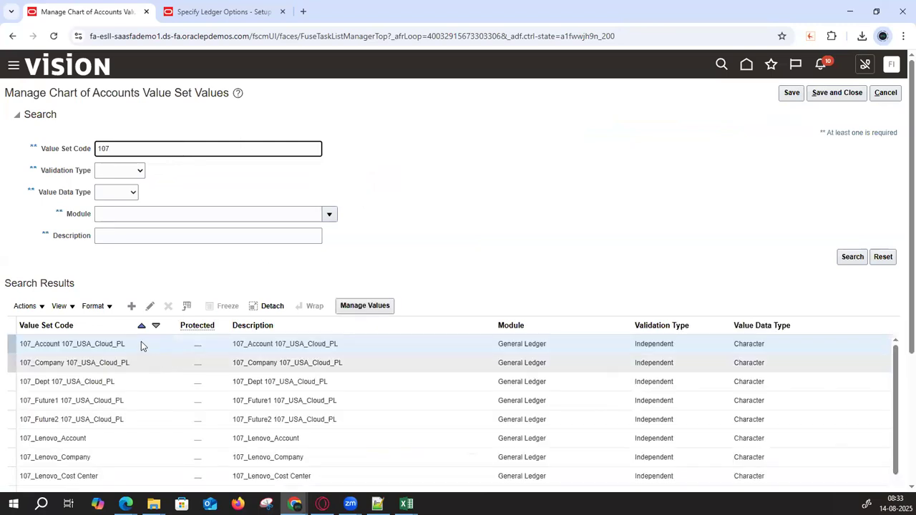
click(141, 343)
click(361, 308)
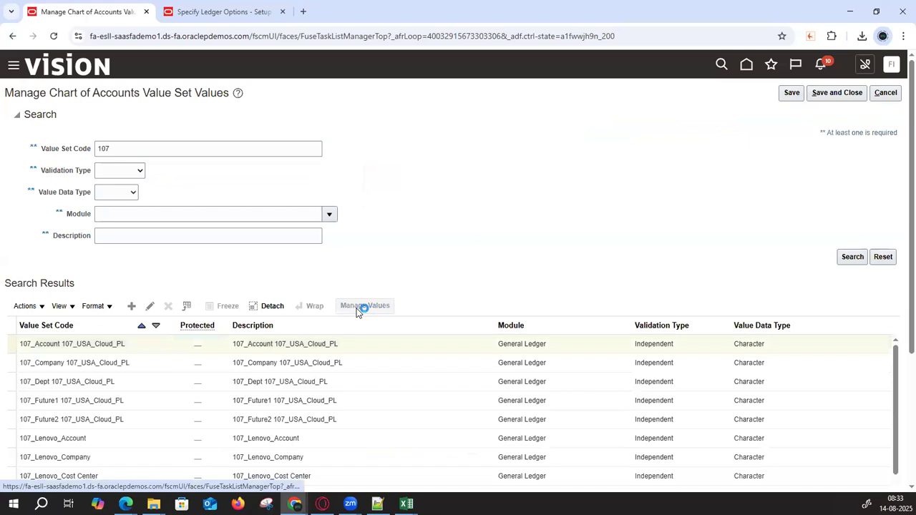
click(861, 213)
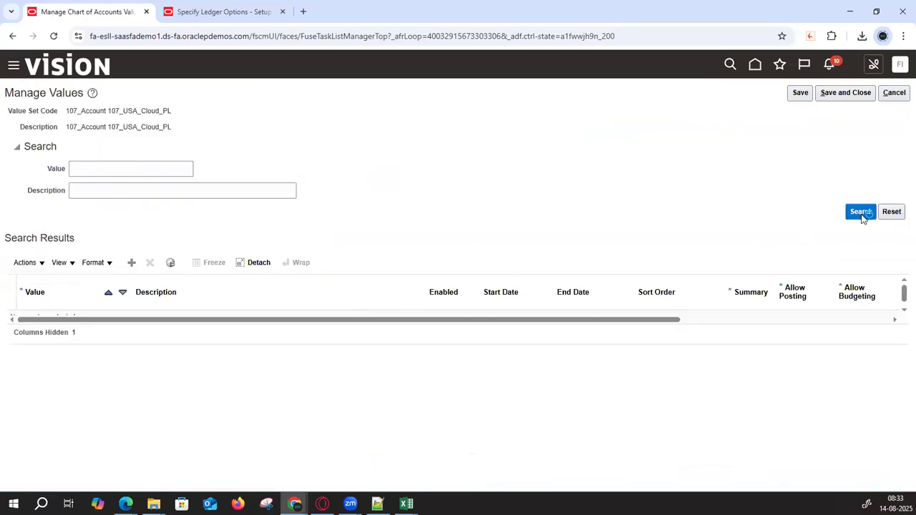
- Copy segment 31010 from the ledger options and search the value set for account value 31010
click(248, 17)
scroll(313, 256, up, 4)
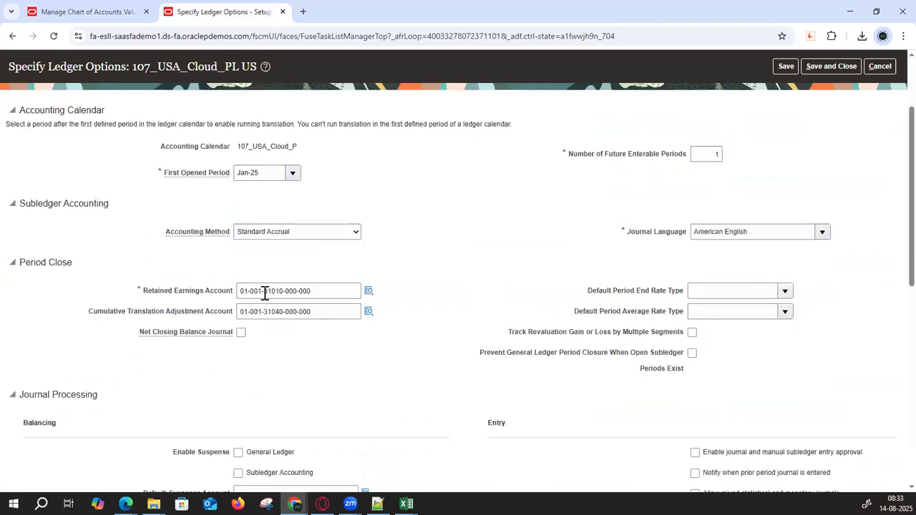
double_click(275, 291)
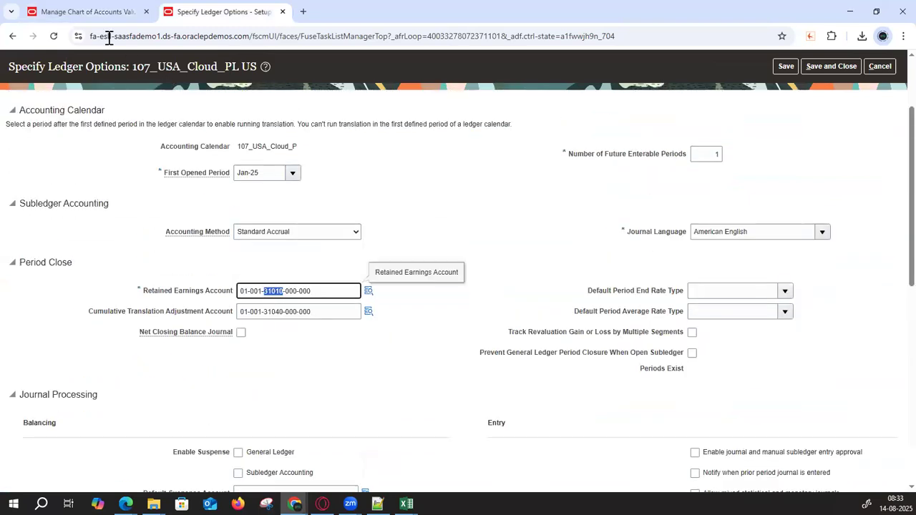
click(93, 11)
click(114, 165)
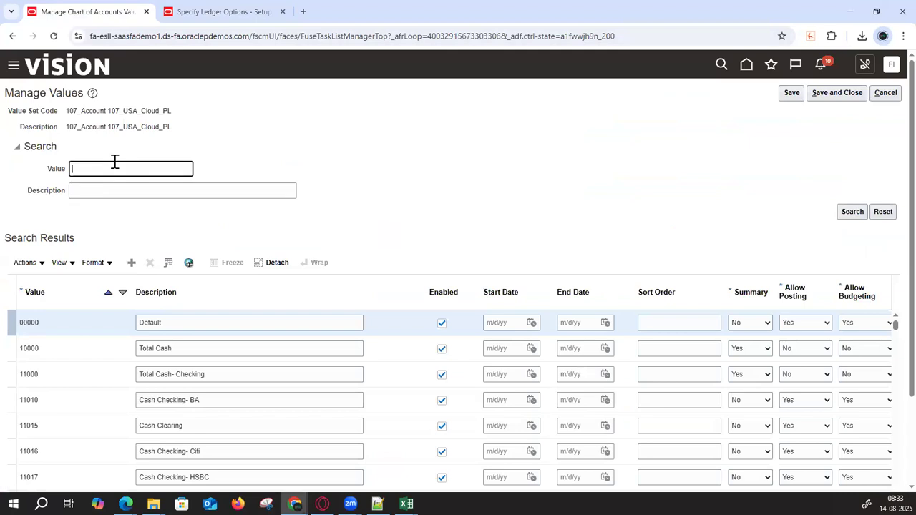
key(Return)
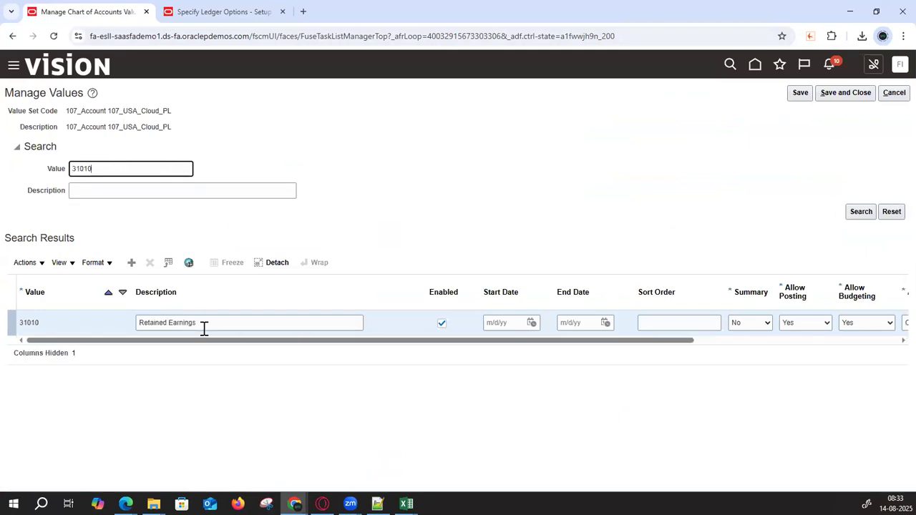
- Confirm 31010 has account type Owner's Equity and financial category Retained earnings
drag(212, 342, 676, 329)
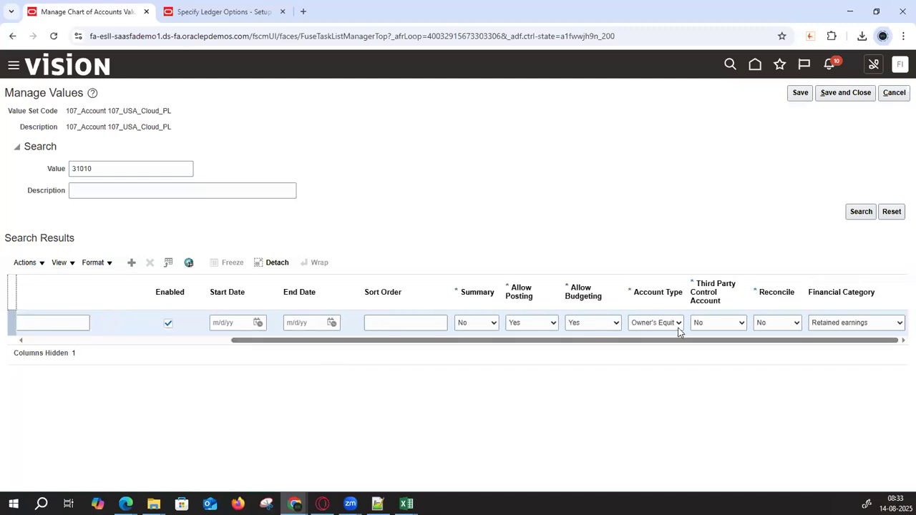
click(678, 324)
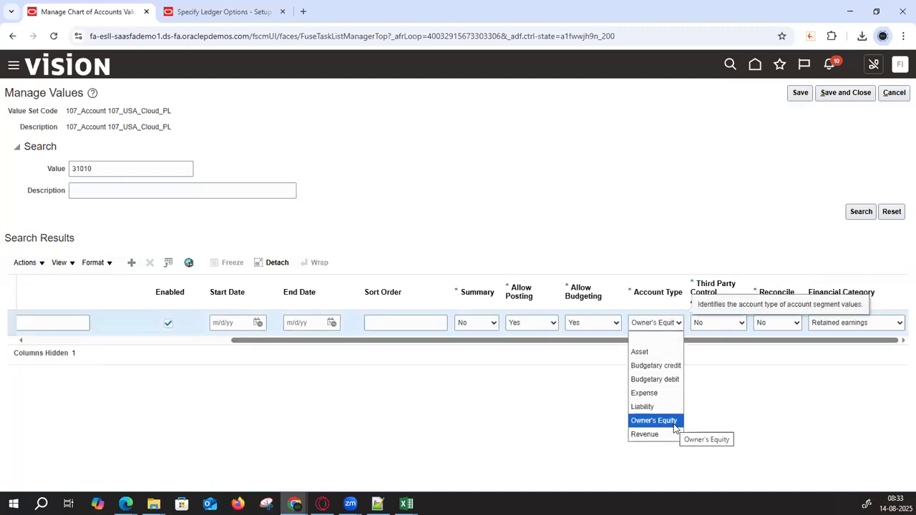
click(653, 420)
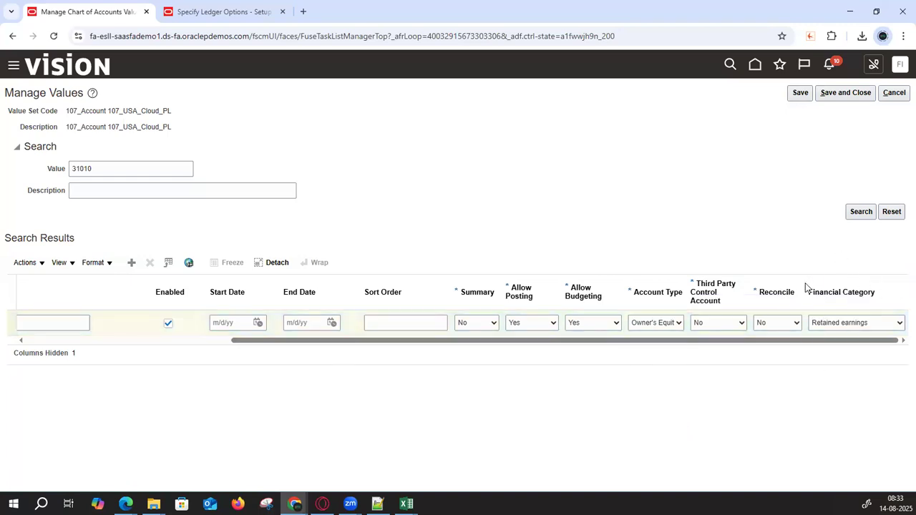
click(821, 325)
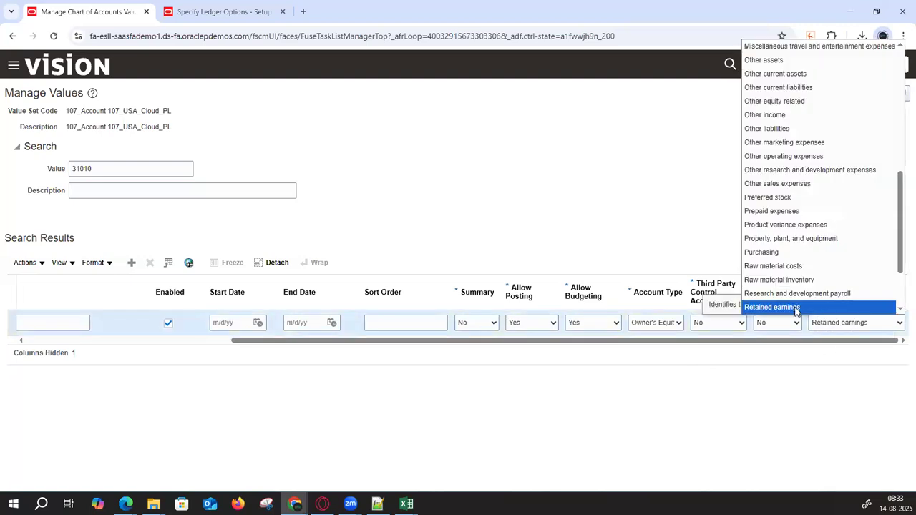
click(853, 327)
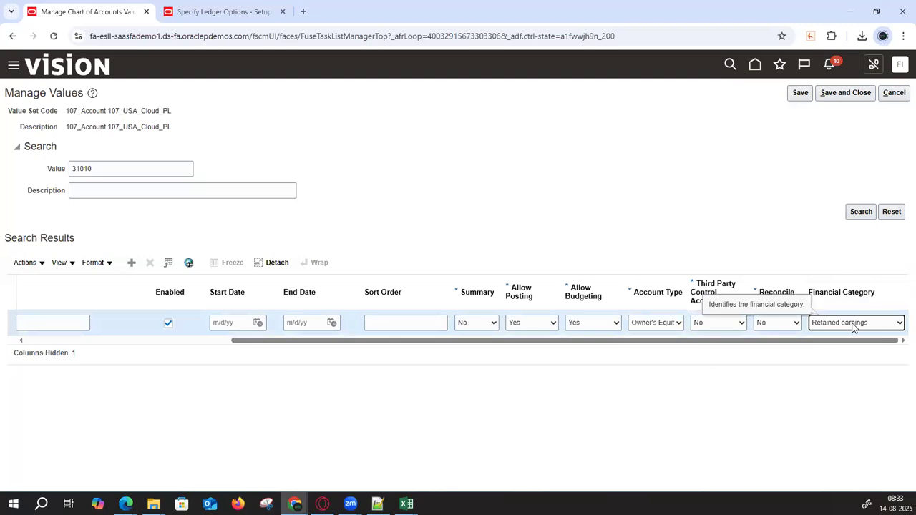
- Check the full retained earnings account combination on the ledger options tab, then return to the values
click(243, 20)
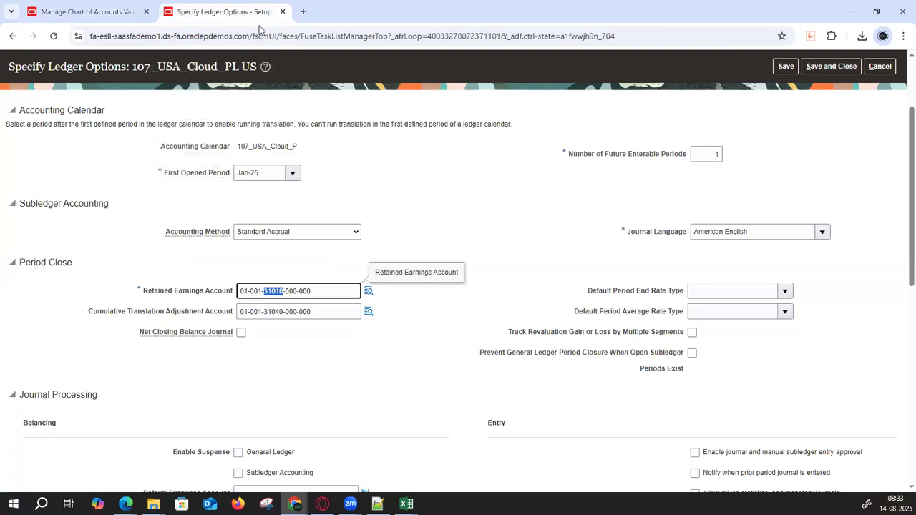
click(211, 293)
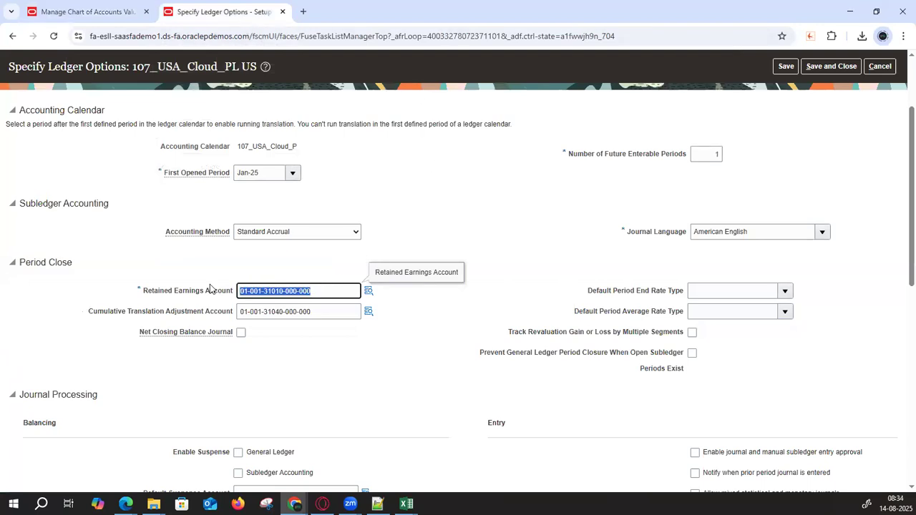
click(76, 10)
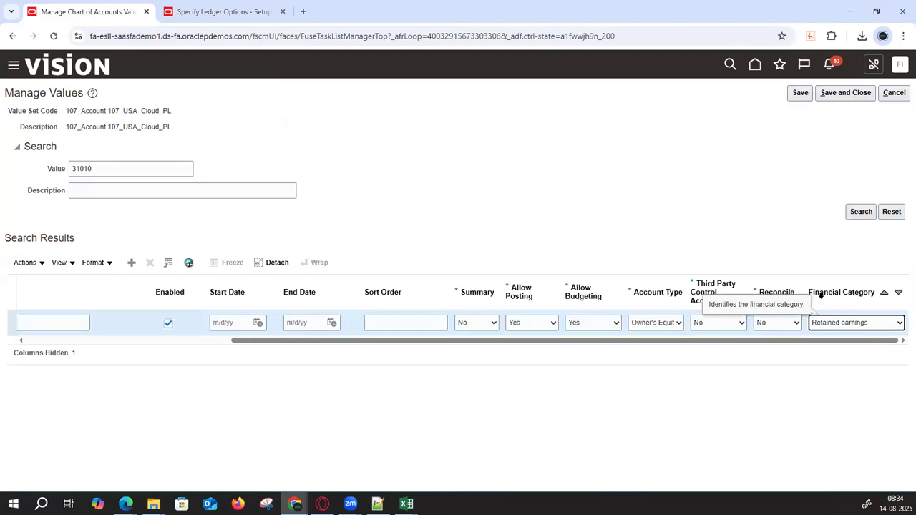
drag(487, 341, 284, 341)
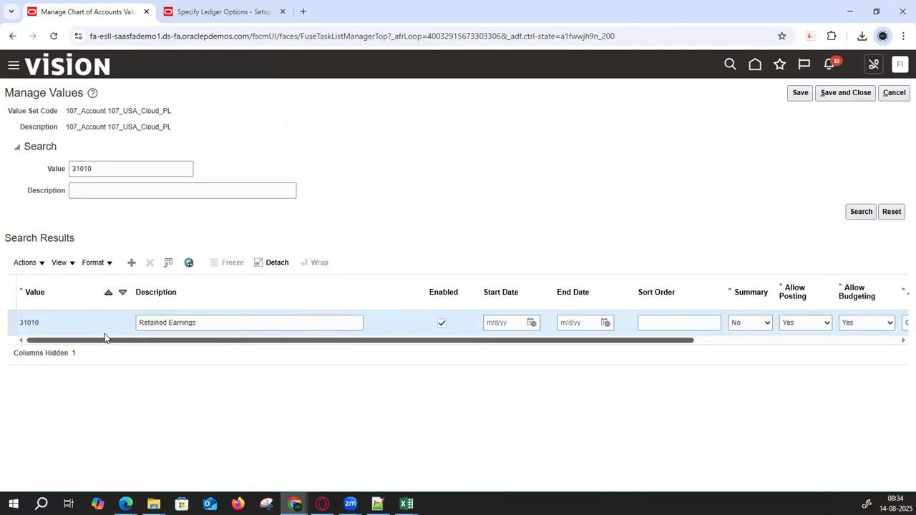
- Search for 31011, then add it as a new value described 'Retained Earnings Account 1'
click(105, 168)
key(BackSpace)
text(1)
key(Return)
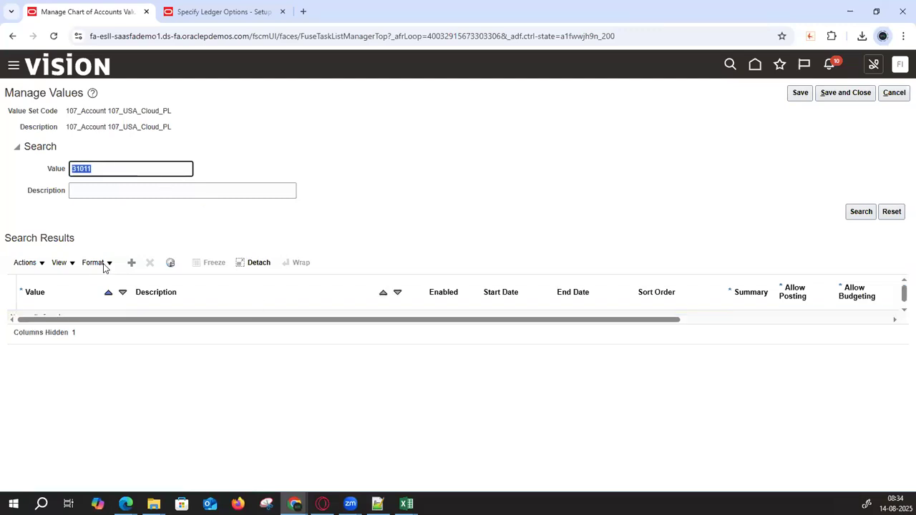
click(131, 262)
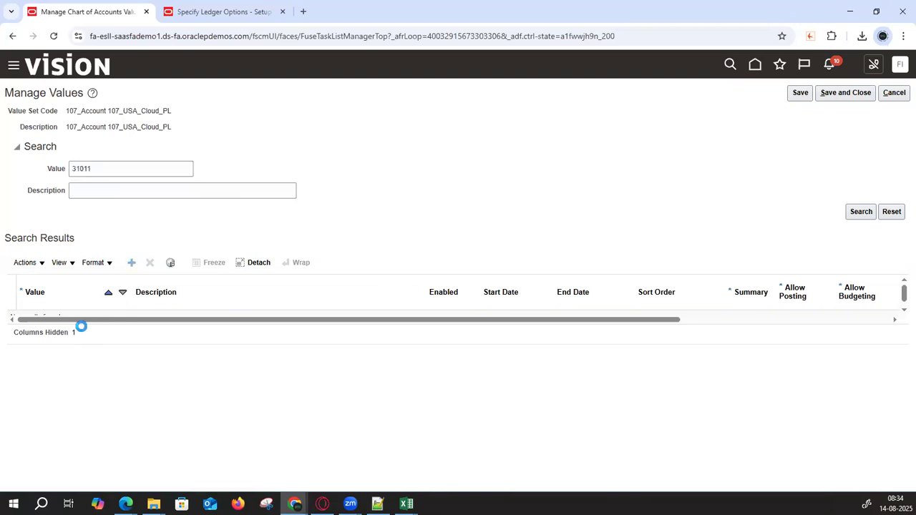
text(31011)
click(184, 322)
text(Retained Earnings Account 1)
key(Tab)
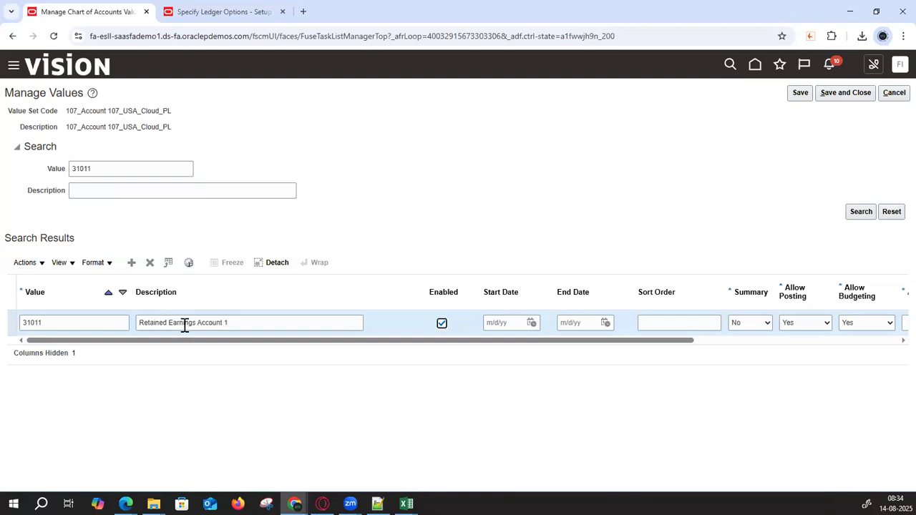
- Set 31011's account type to Owner's Equity, browse financial categories, then return to Specify Ledger Options
click(775, 339)
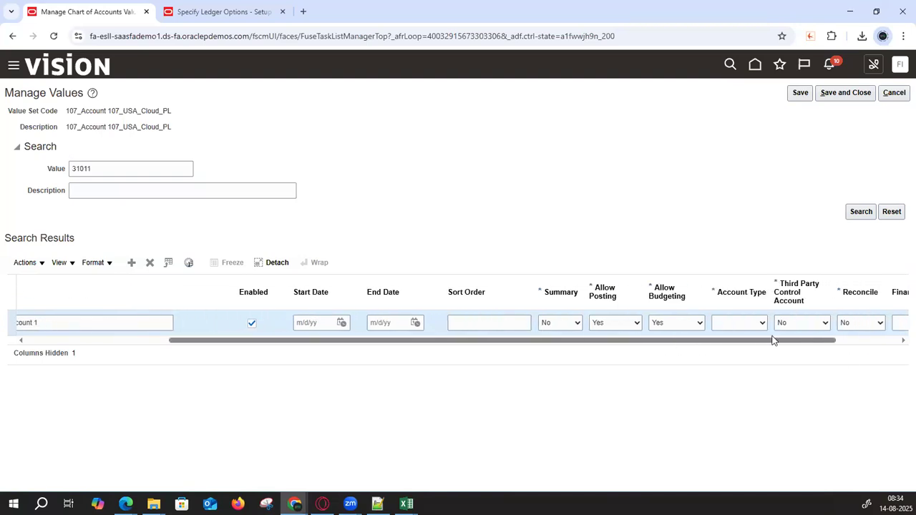
click(760, 325)
click(741, 420)
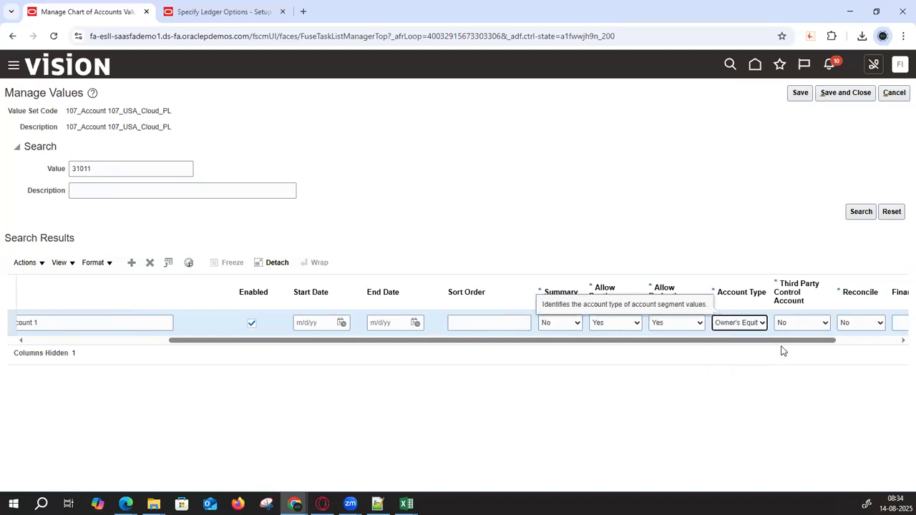
click(894, 340)
click(885, 326)
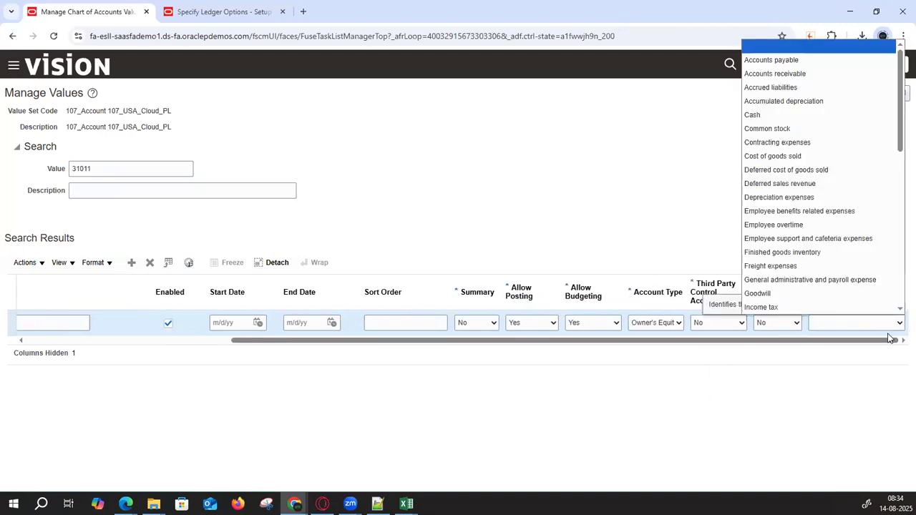
text(re)
key(Down)
key(Down)
key(Down)
key(Down)
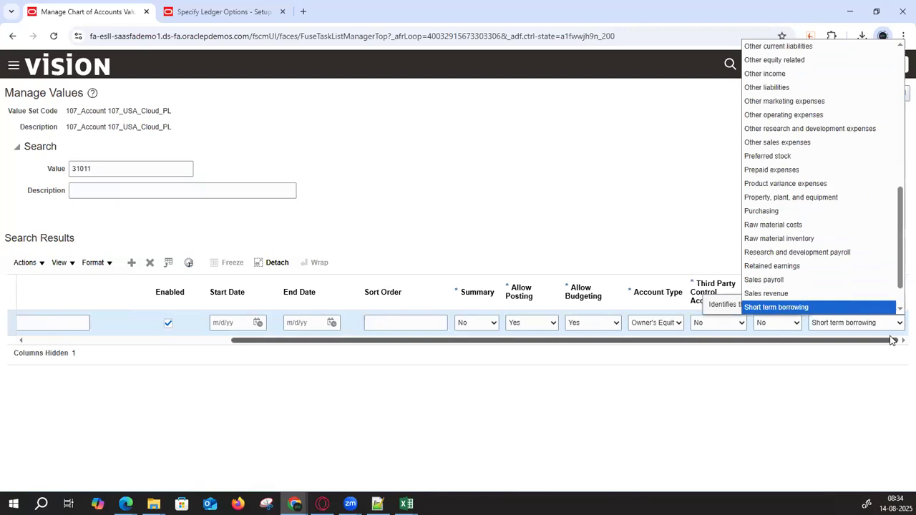
key(Down)
key(Down)
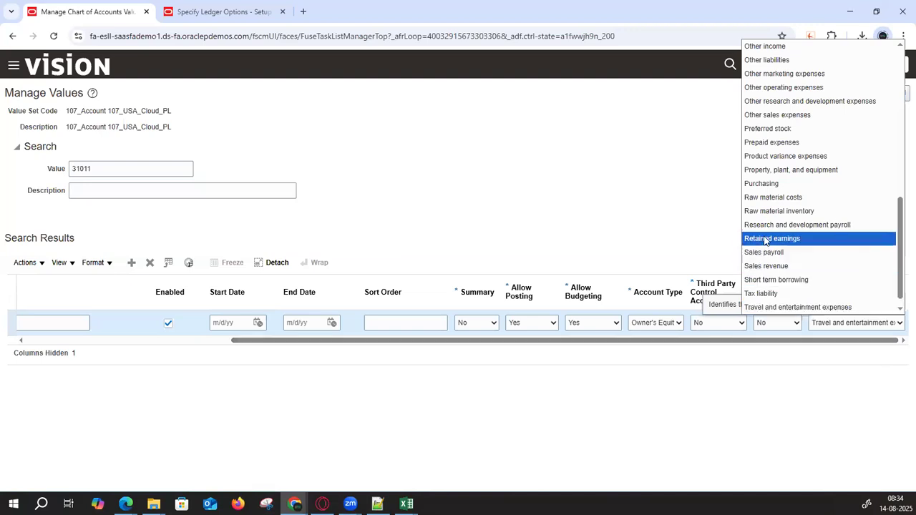
click(572, 230)
click(222, 10)
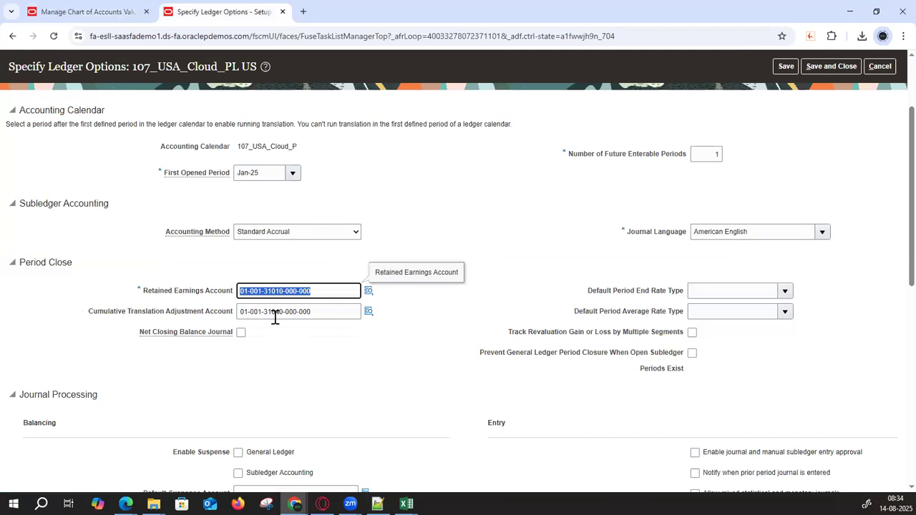
drag(315, 291, 239, 291)
key(alt+Tab)
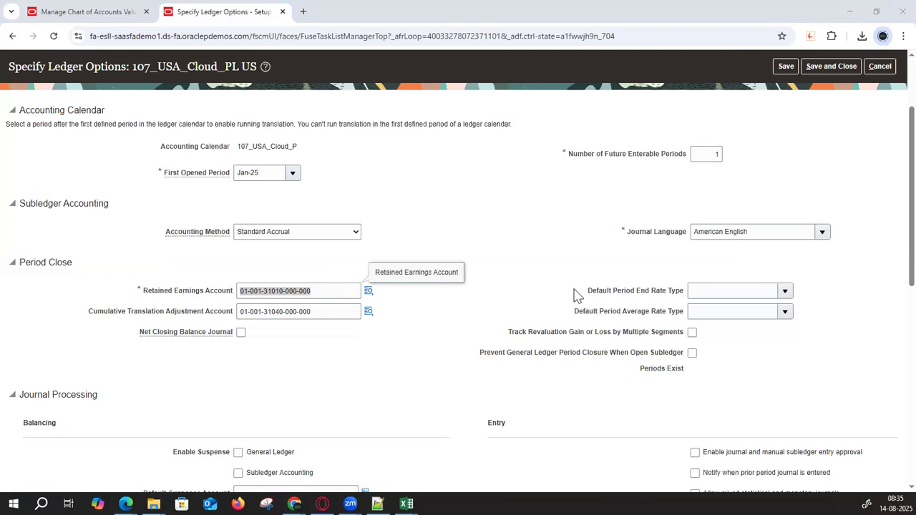
click(880, 66)
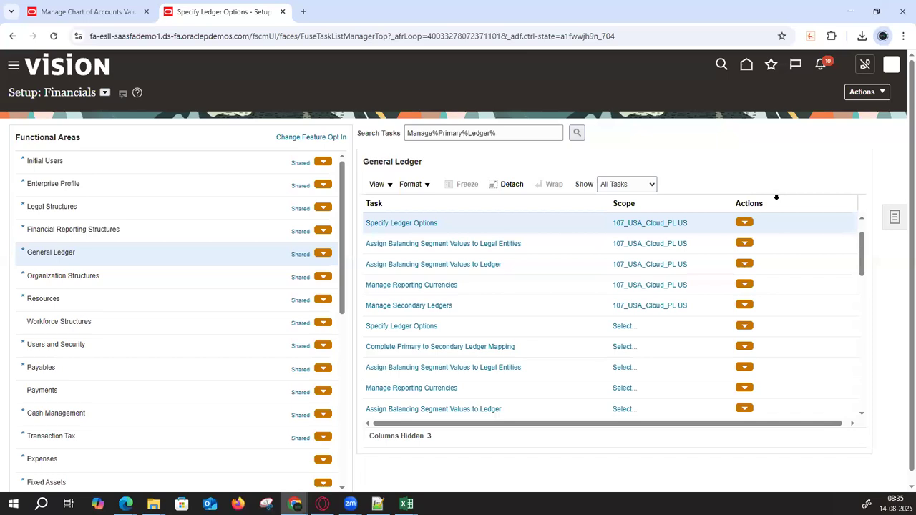
- Open Review and Submit Accounting Configuration for 107_USA_Cloud_PL US from the General Ledger tasks
drag(505, 131, 469, 100)
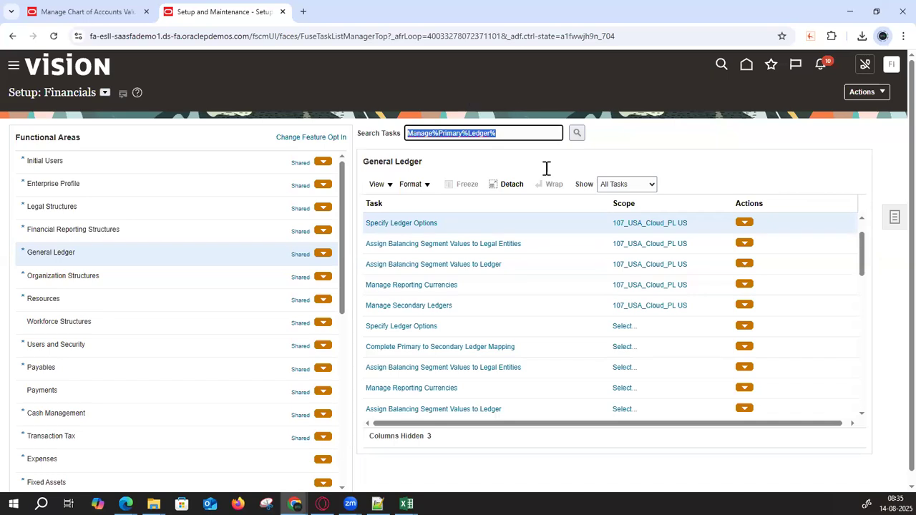
drag(865, 247, 862, 273)
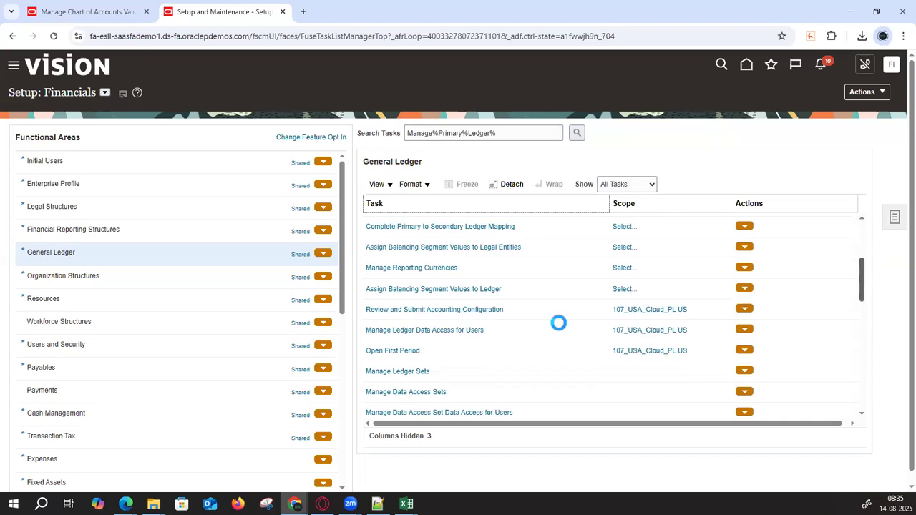
click(461, 312)
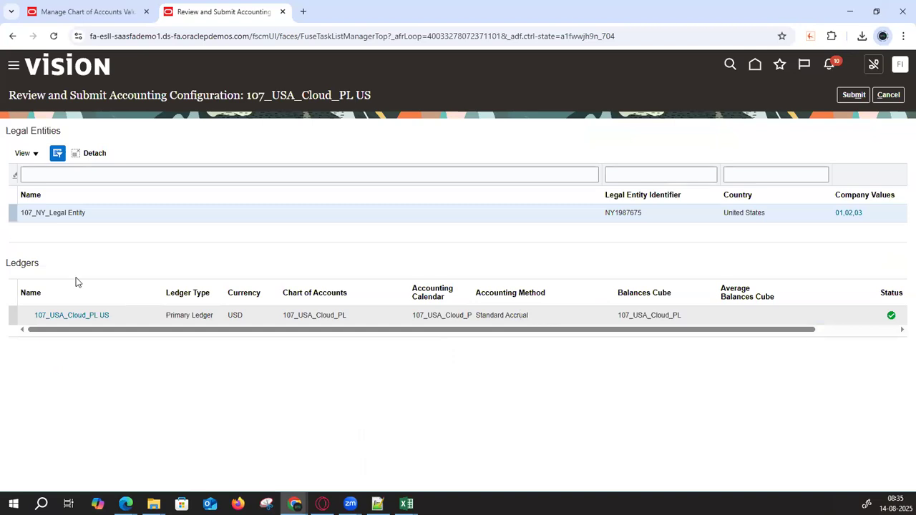
- Review ledger 107_USA_Cloud_PL US, legal entity 107_NY_Legal Entity (NY1987675) and companies 01,02,03
drag(35, 315, 108, 316)
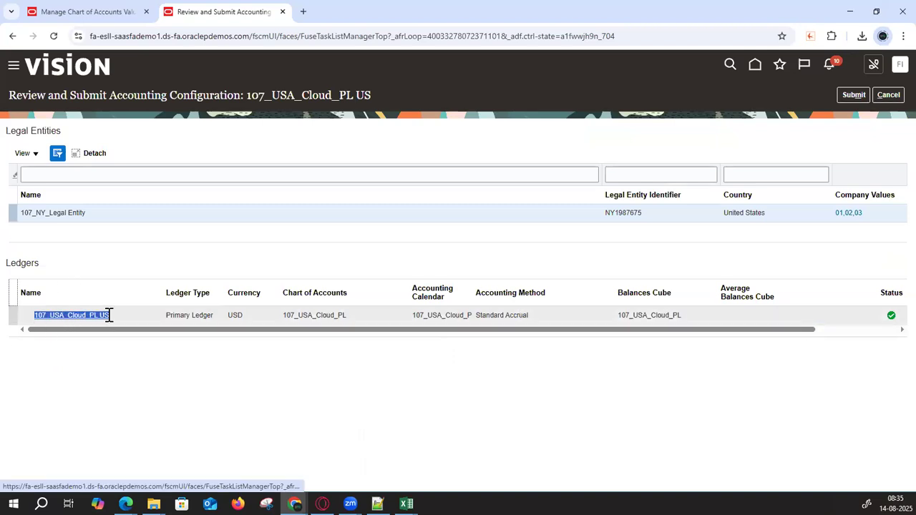
drag(87, 213, 25, 213)
drag(642, 212, 601, 216)
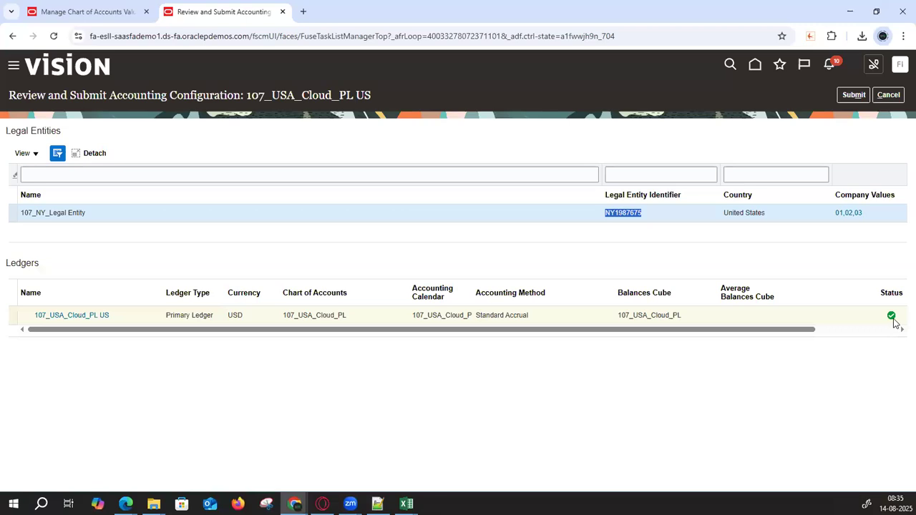
mouse_move(893, 323)
drag(869, 220, 824, 220)
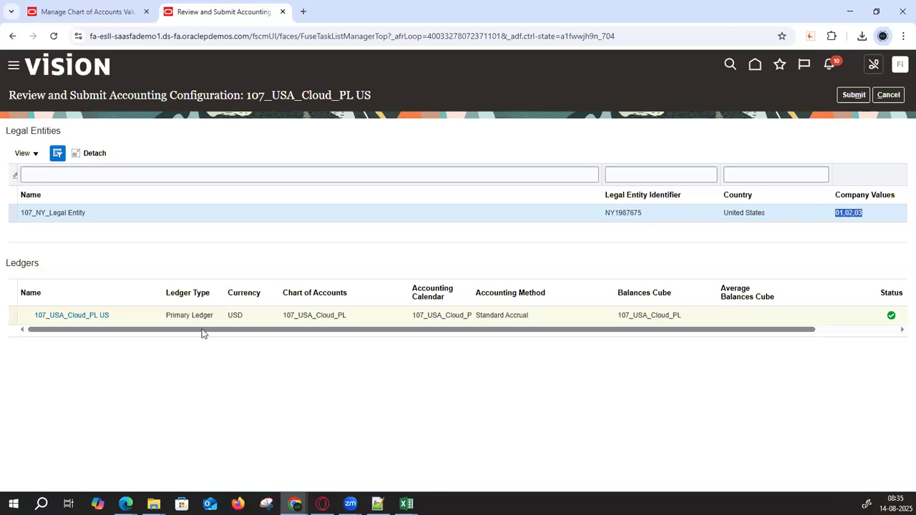
drag(113, 315, 26, 310)
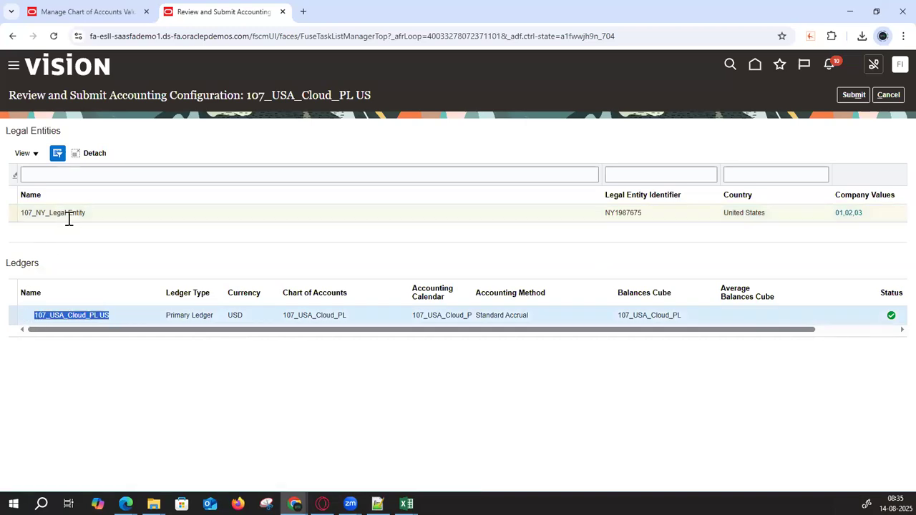
drag(72, 212, 14, 213)
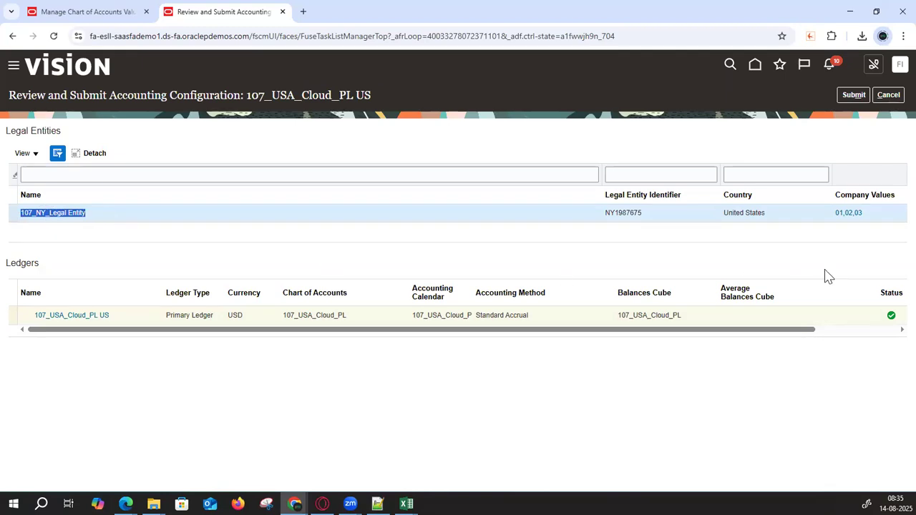
drag(866, 214, 833, 215)
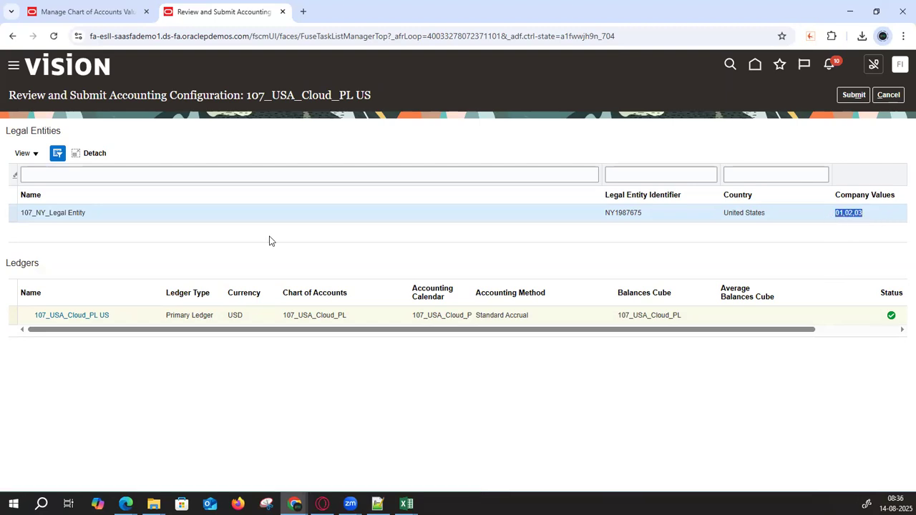
drag(86, 214, 11, 215)
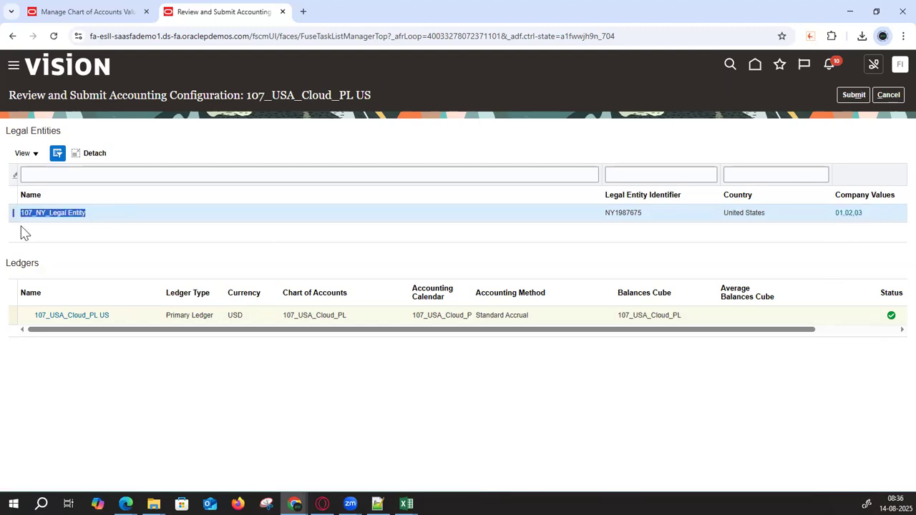
- Submit the accounting configuration, acknowledge the confirmation, and bring up the Excel checklist
click(863, 96)
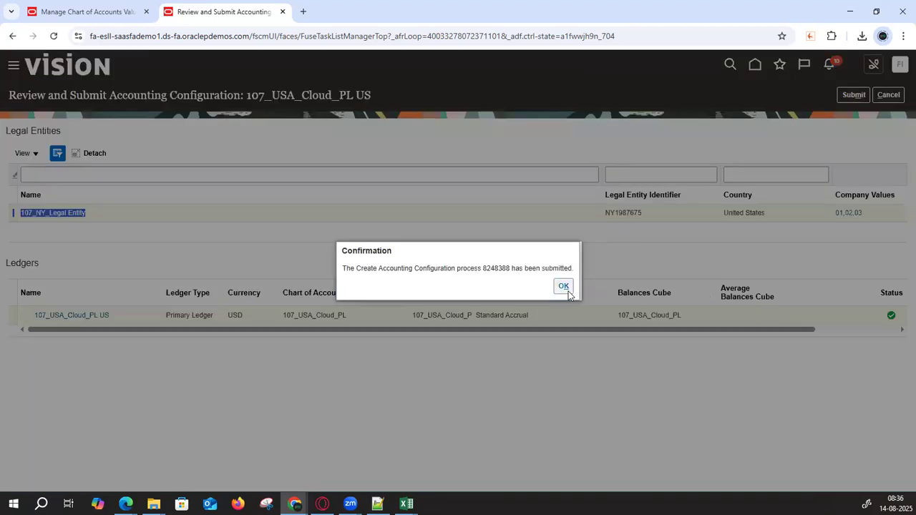
click(564, 286)
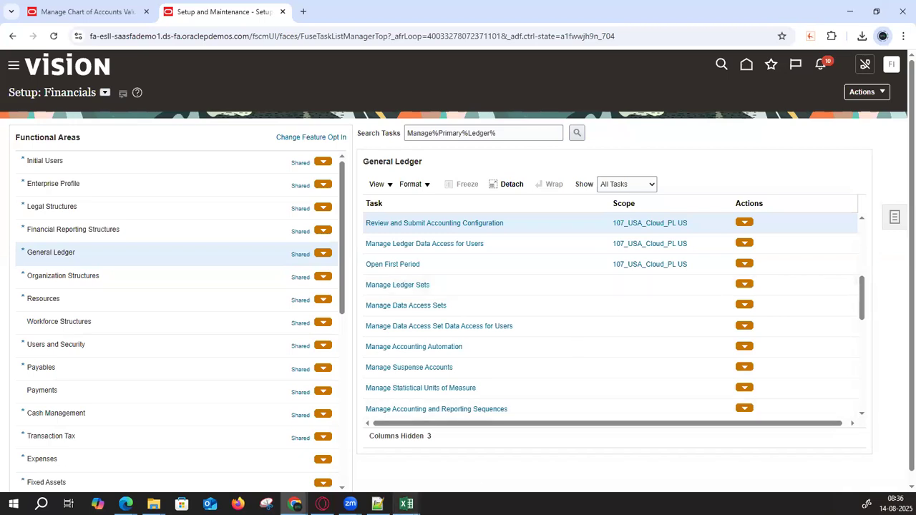
mouse_move(406, 504)
click(391, 453)
- Enter Done in B11 for step 10, Review General Ledger Role Template, then return to Oracle
click(208, 166)
key(Down)
key(Down)
key(Down)
key(Down)
key(Down)
key(Down)
key(Down)
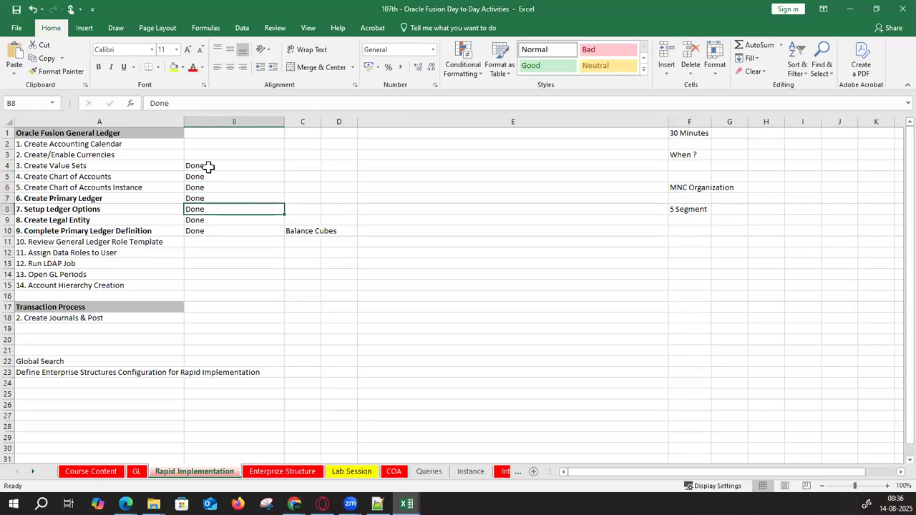
text(Done)
key(Return)
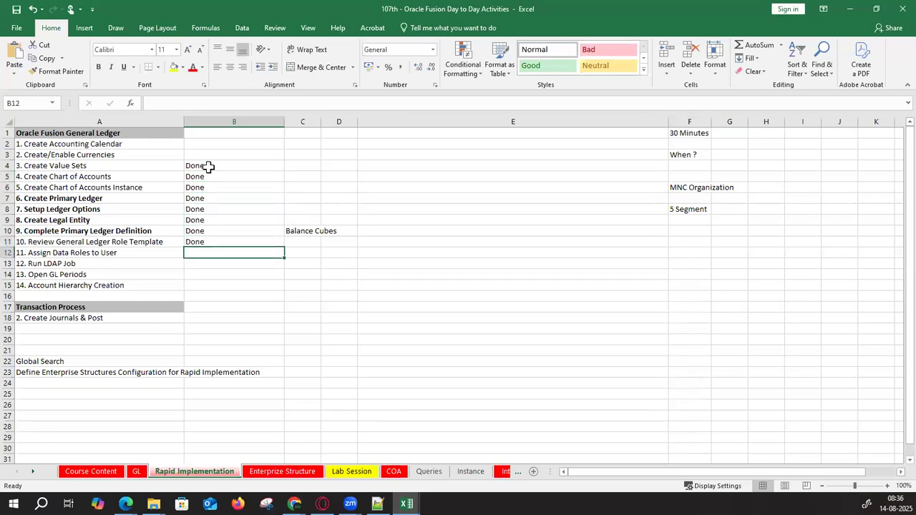
key(shift+Left)
key(Down)
key(shift+Right)
key(Down)
key(shift+Right)
key(Down)
key(Down)
key(Down)
key(Down)
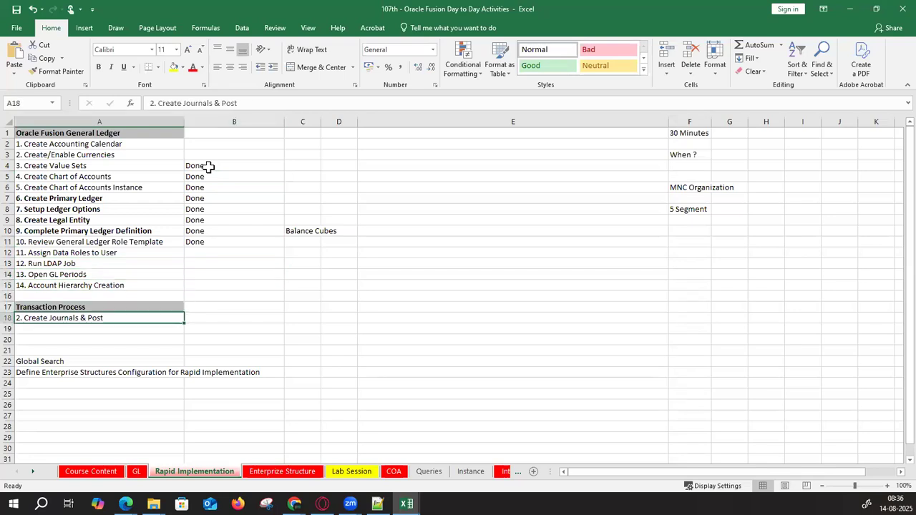
key(shift+Right)
key(Up)
key(Up)
key(Up)
key(Up)
key(Up)
key(Up)
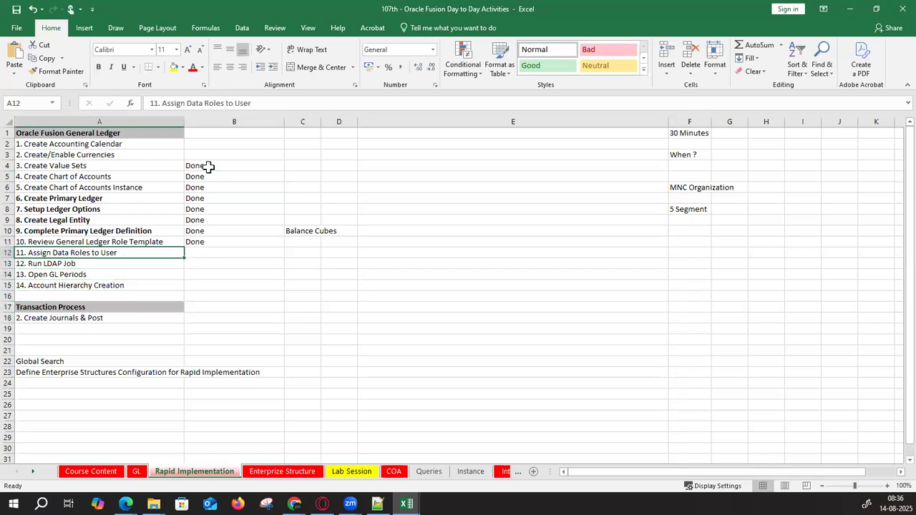
key(Right)
key(alt+Tab)
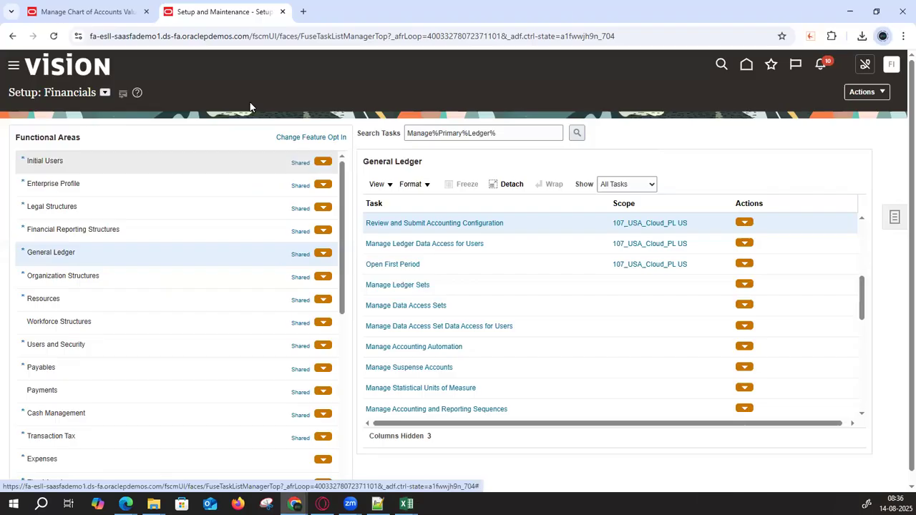
- Go to the Security Console's Users list via Tools and start a new user account
click(13, 68)
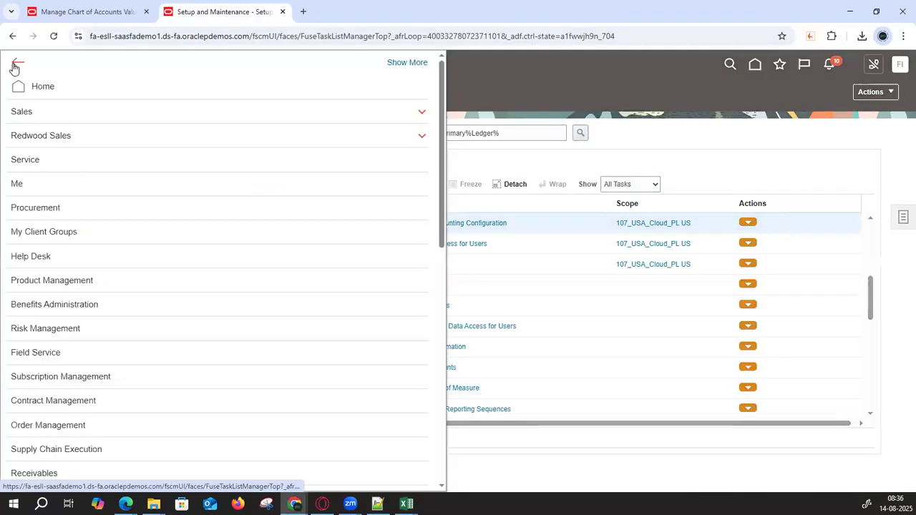
scroll(104, 308, down, 10)
click(61, 376)
scroll(272, 331, down, 3)
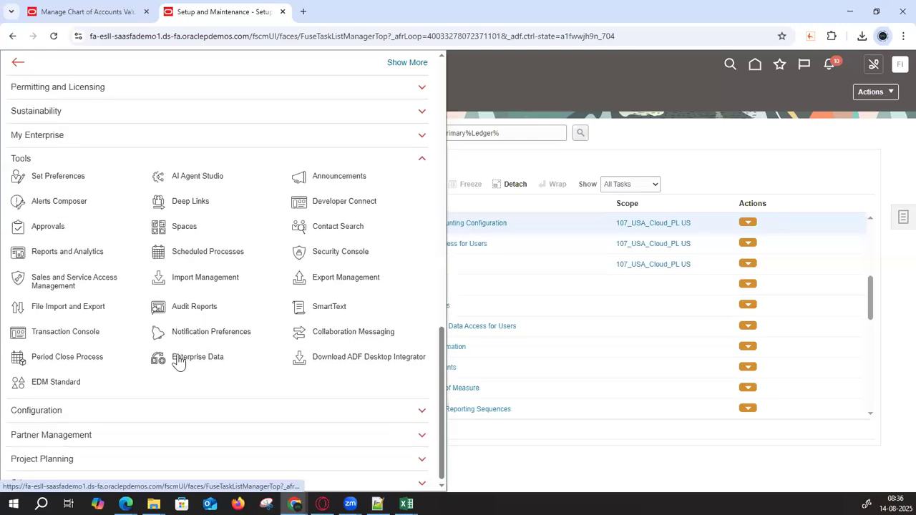
click(315, 254)
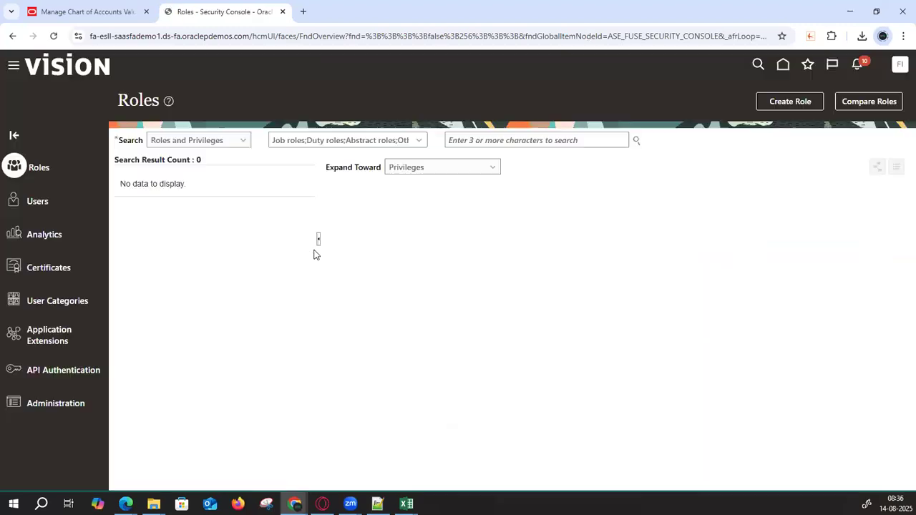
click(34, 202)
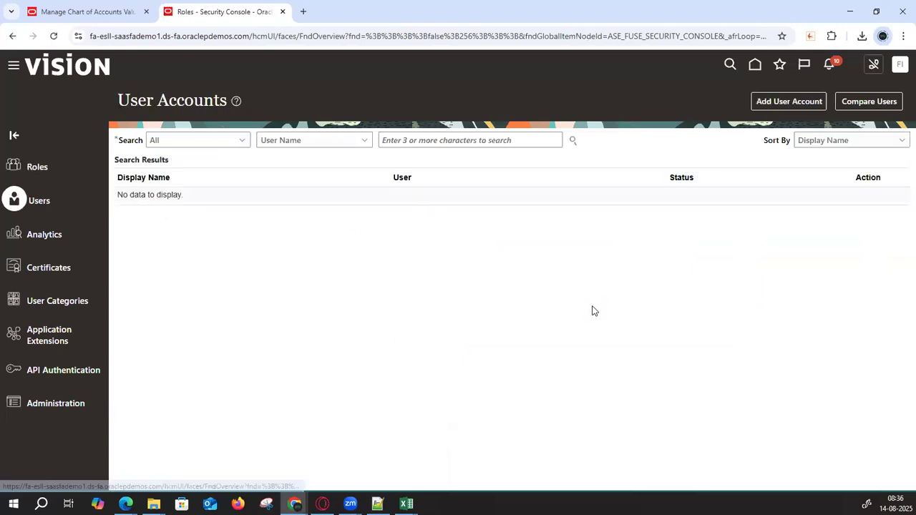
click(790, 103)
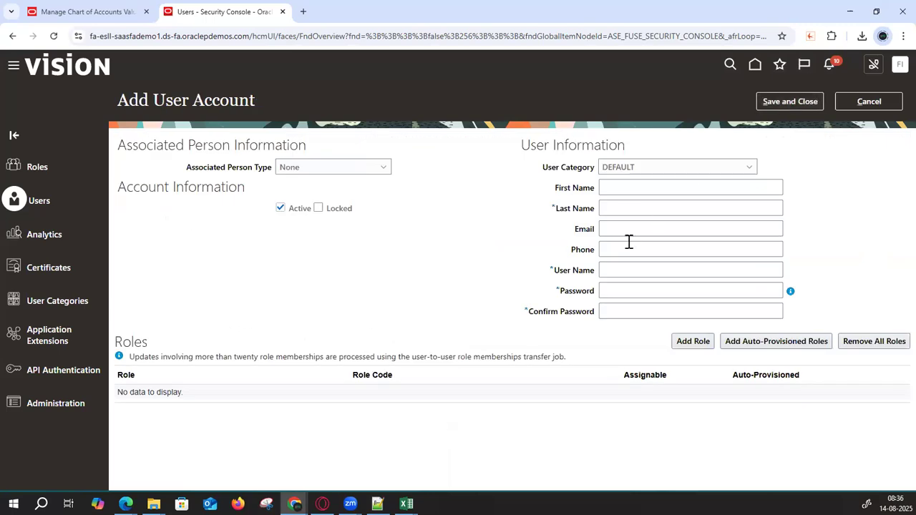
- Enter last name 107_IMPL_User so the user name fills in, then set and confirm the password
click(627, 208)
text(107)
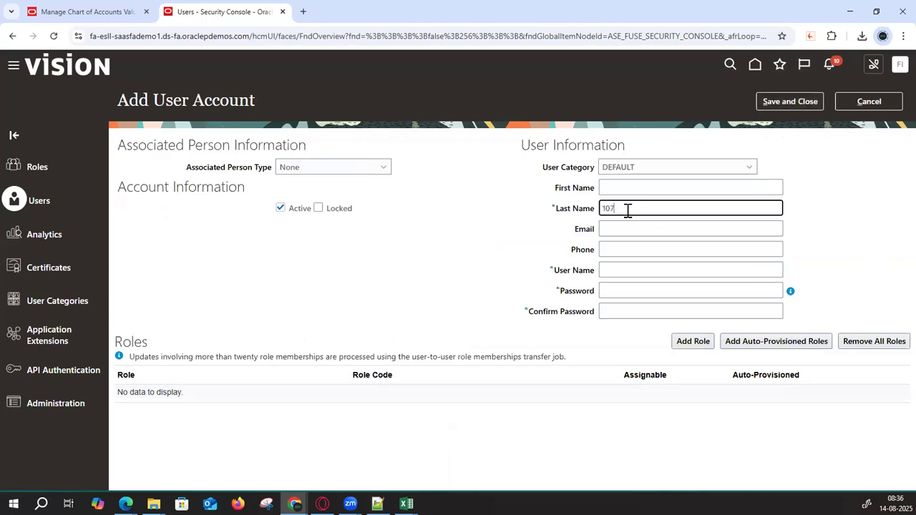
text(_IMPL_User)
key(Tab)
key(shift+Tab)
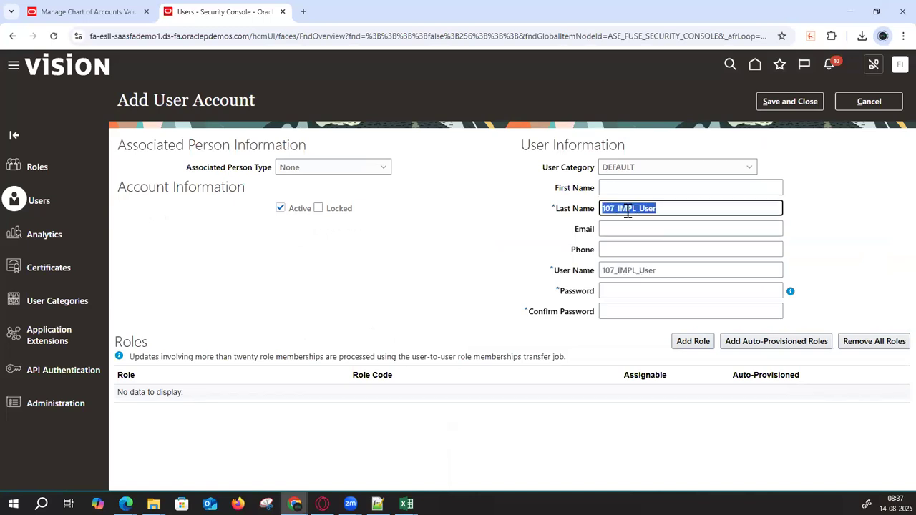
key(Tab)
key(Tab)
key(Tab)
key(Tab)
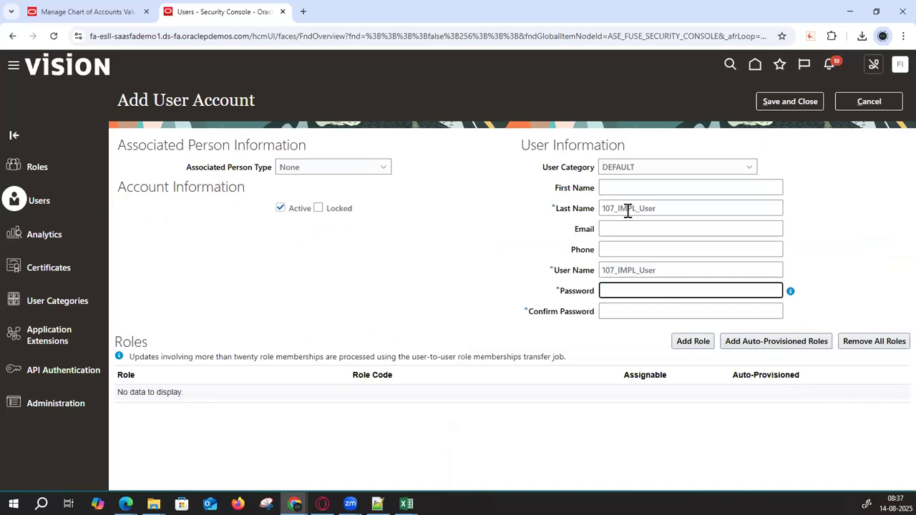
key(ctrl+v)
click(623, 310)
key(ctrl+v)
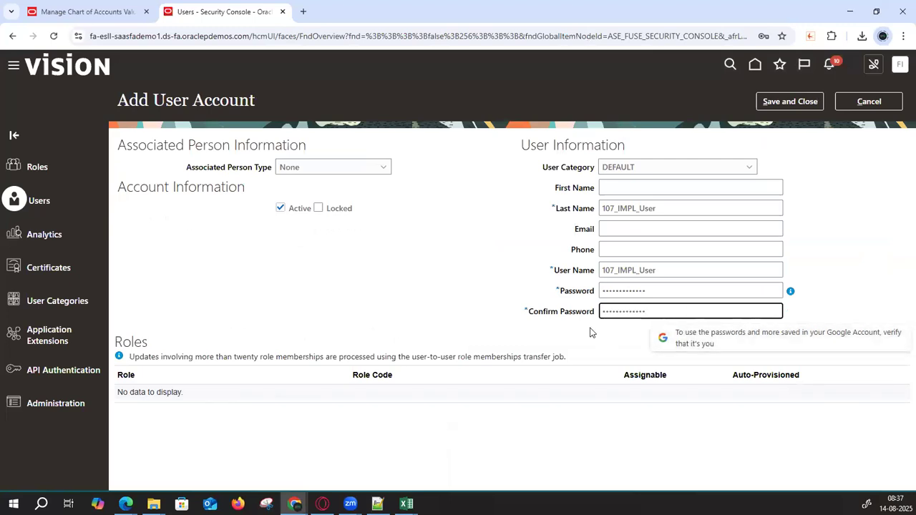
click(693, 341)
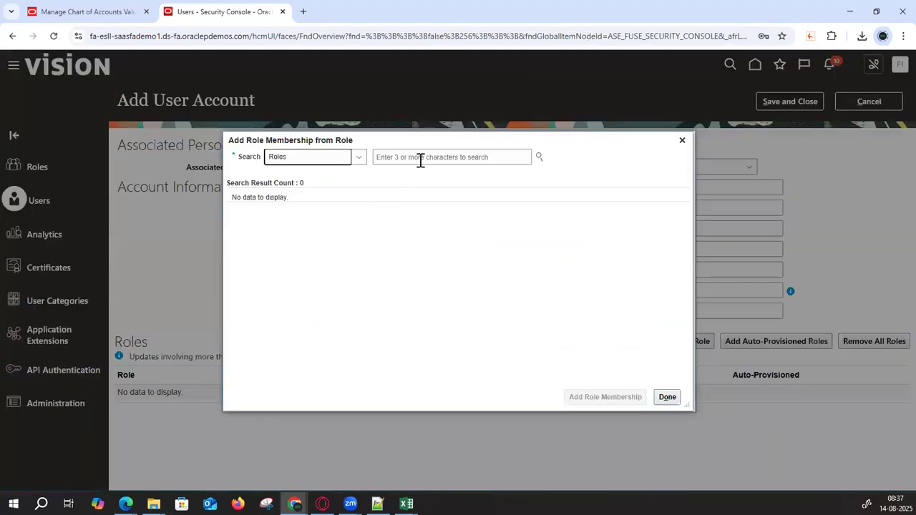
- Add the General Accountant and General Accounting Manager roles to the new user
click(420, 157)
text(General Acc)
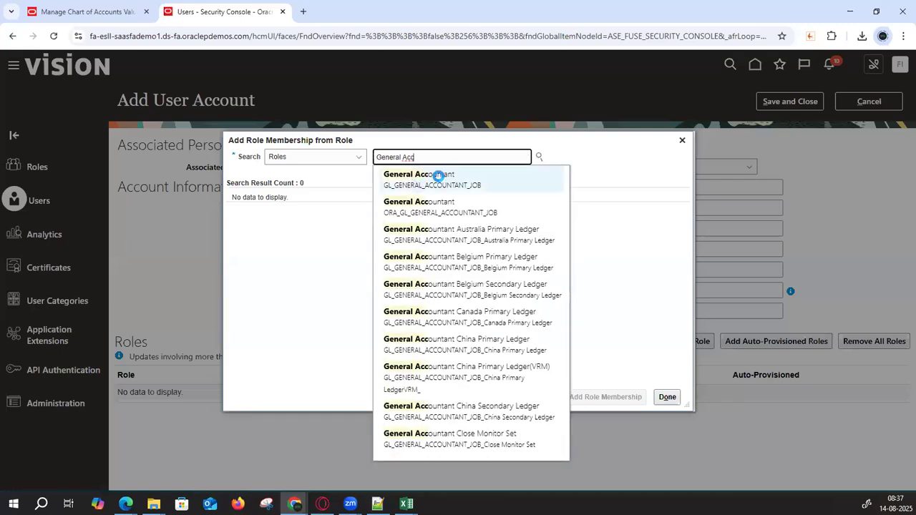
click(435, 177)
click(619, 398)
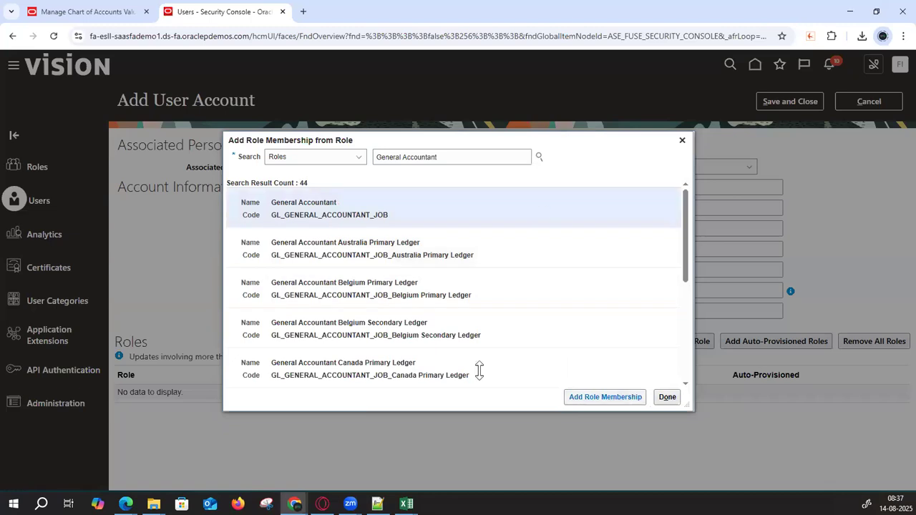
click(465, 157)
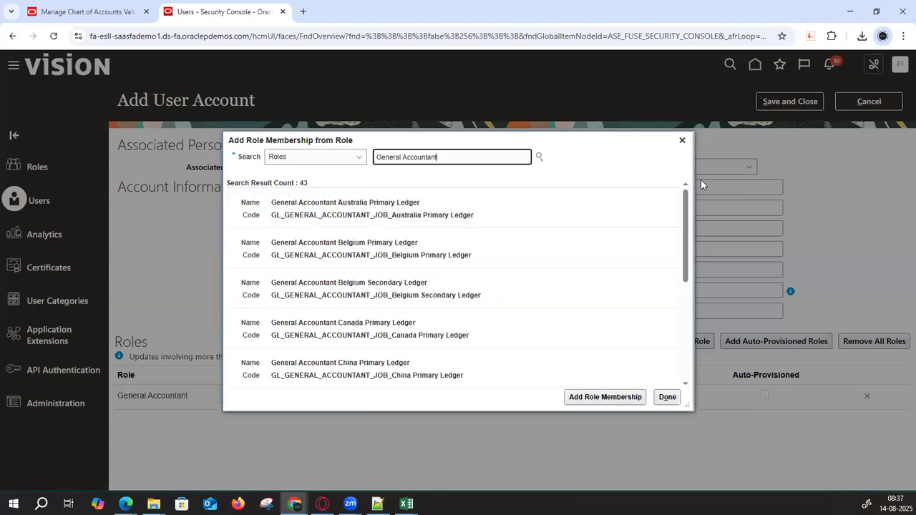
key(BackSpace)
key(BackSpace)
key(BackSpace)
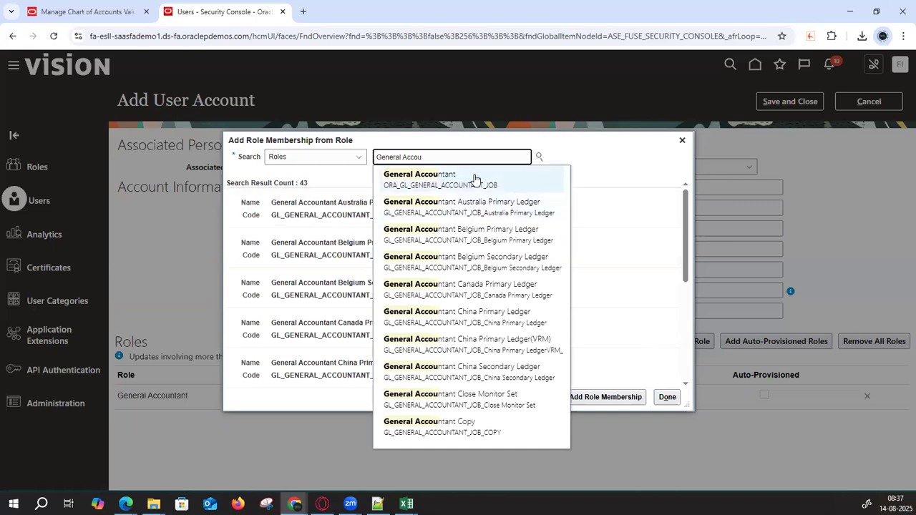
text(nting Manager)
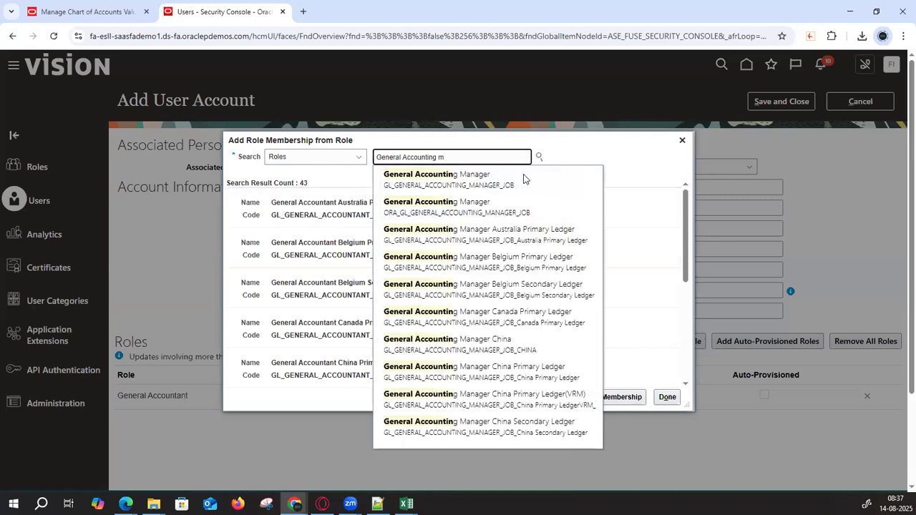
click(508, 180)
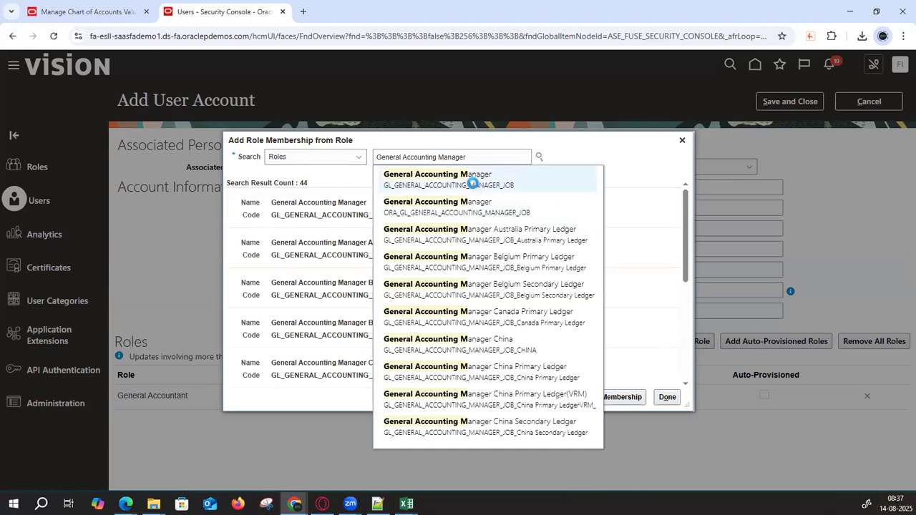
click(473, 178)
click(605, 397)
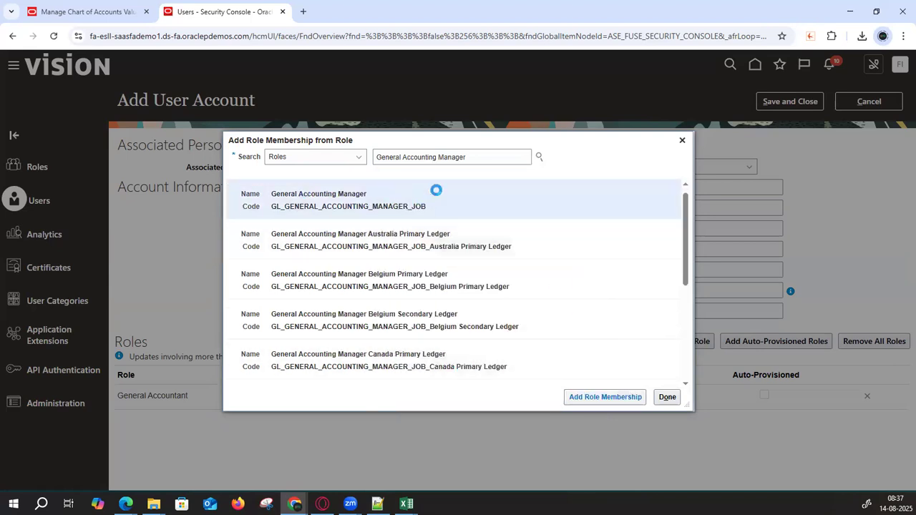
- Add the IT Security Manager and Application Implementation Consultant roles, then save the user
drag(528, 156, 440, 146)
text(IT)
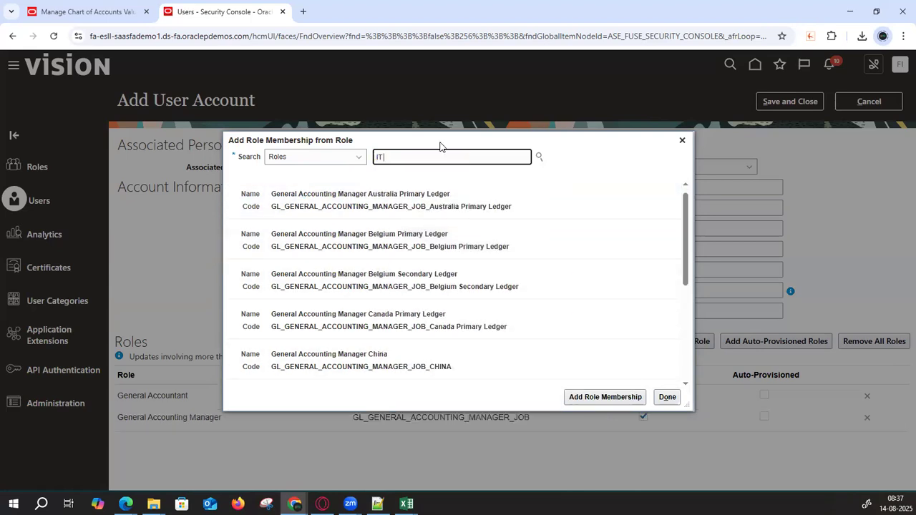
text( Se)
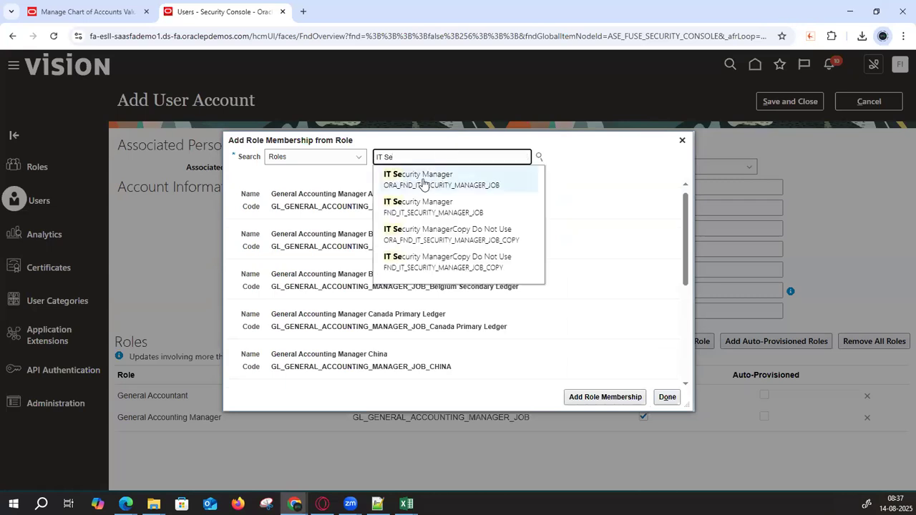
click(421, 180)
click(579, 398)
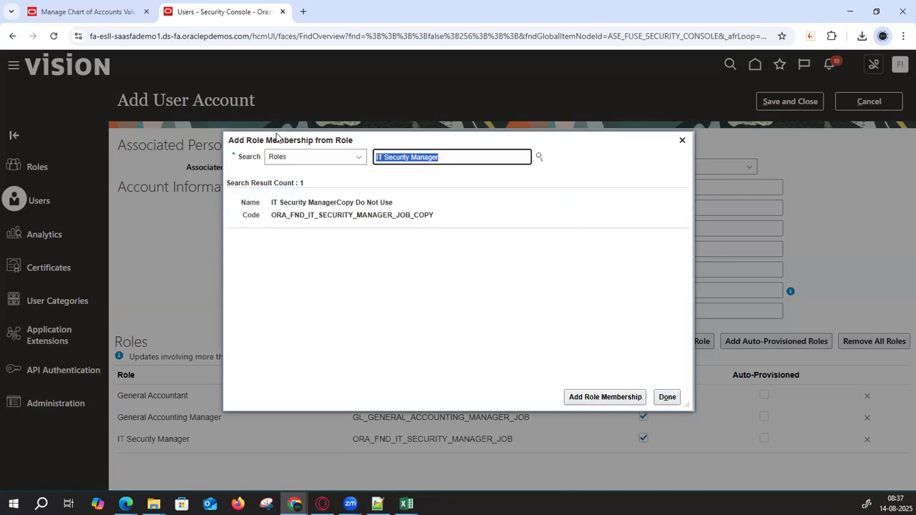
text(Applicati)
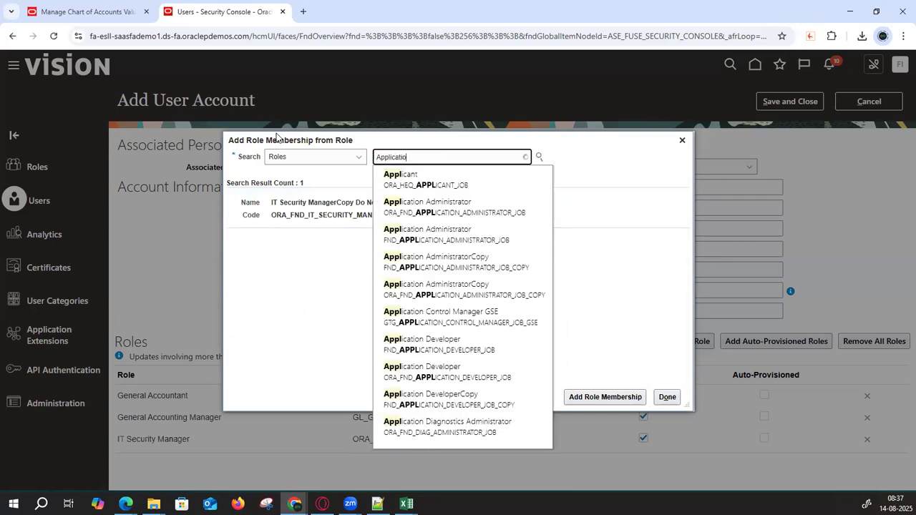
text(on )
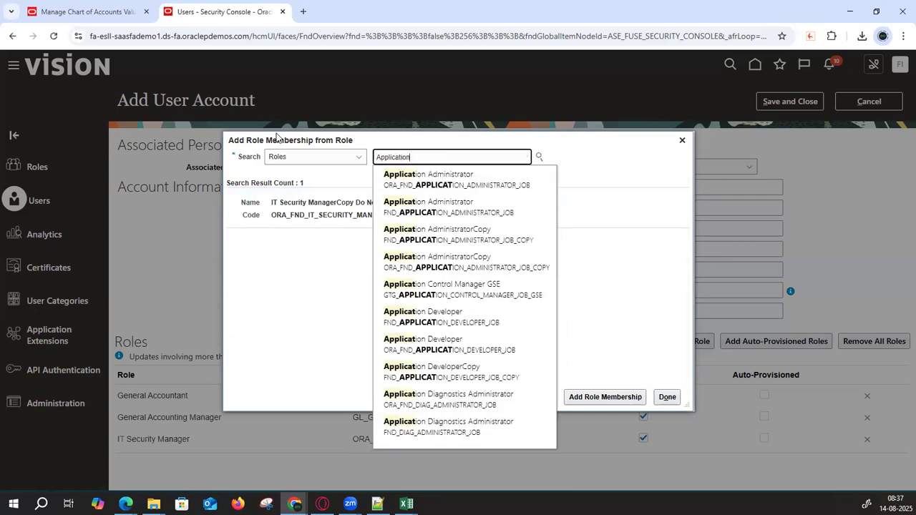
text(Impl)
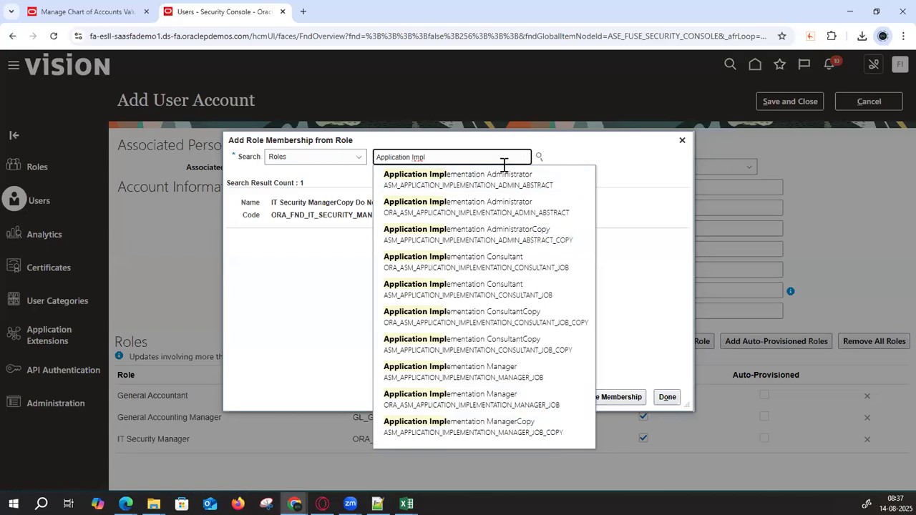
text(ementation)
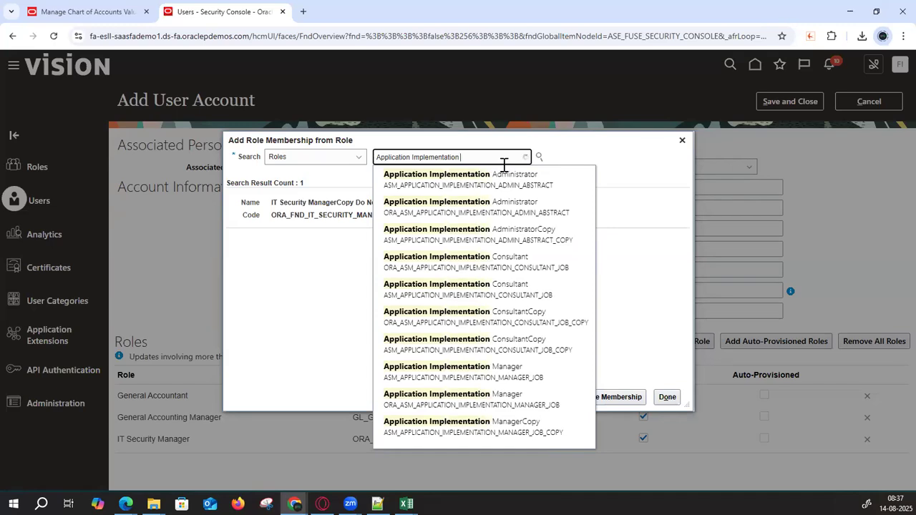
text( c)
click(499, 179)
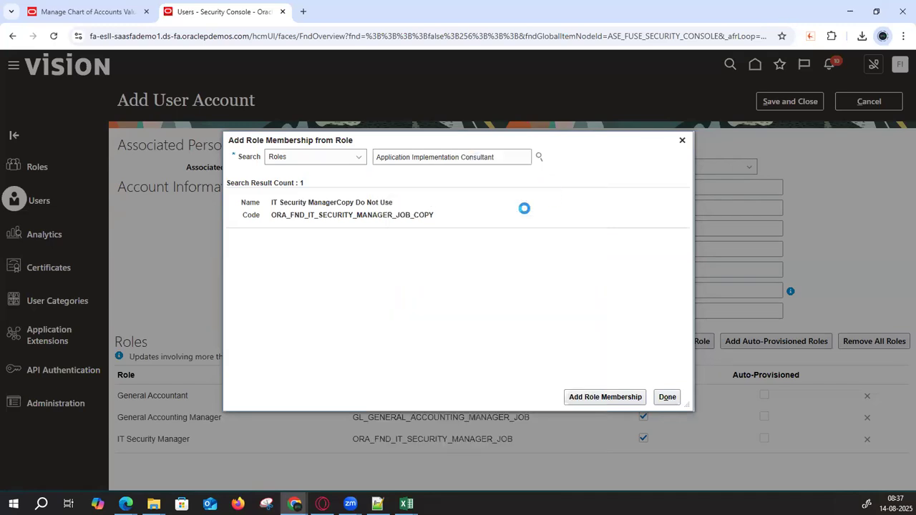
click(588, 401)
click(666, 397)
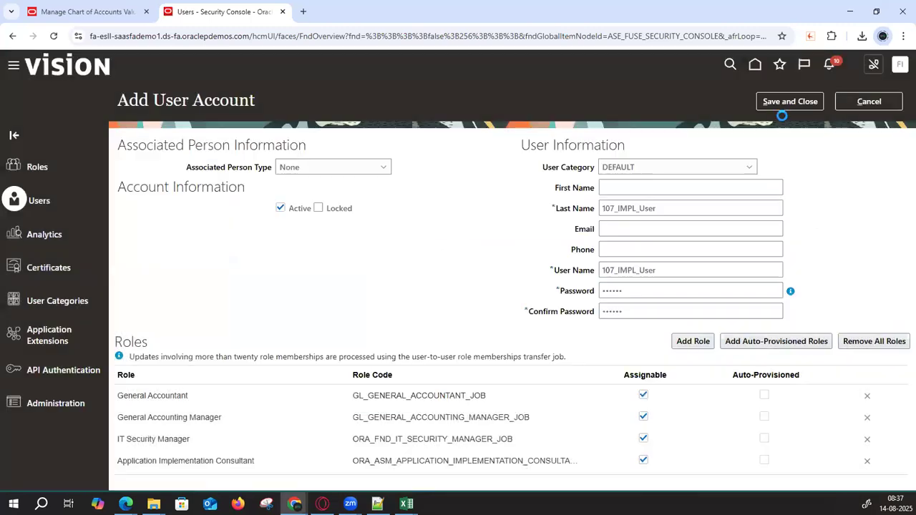
click(785, 103)
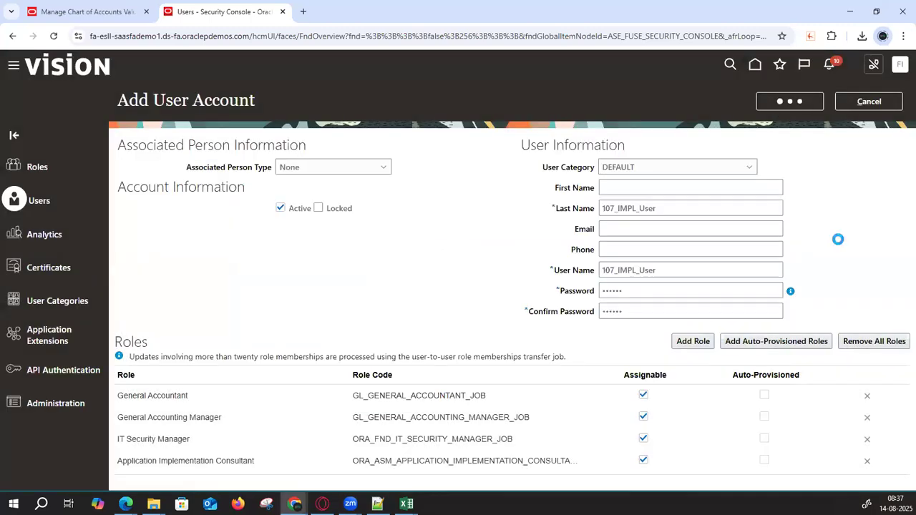
- Go to Setup and Maintenance from Settings and Actions, reaching Setup: Financials and its task search
double_click(665, 208)
key(ctrl+c)
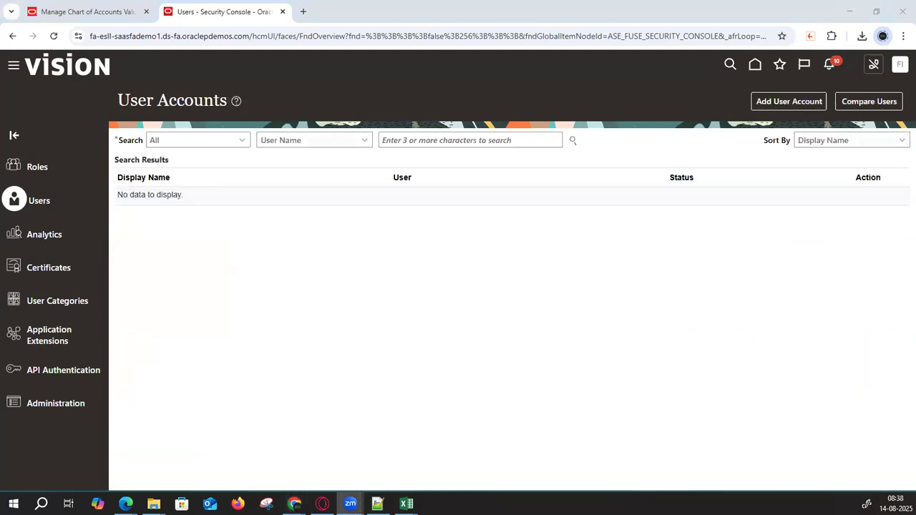
click(901, 65)
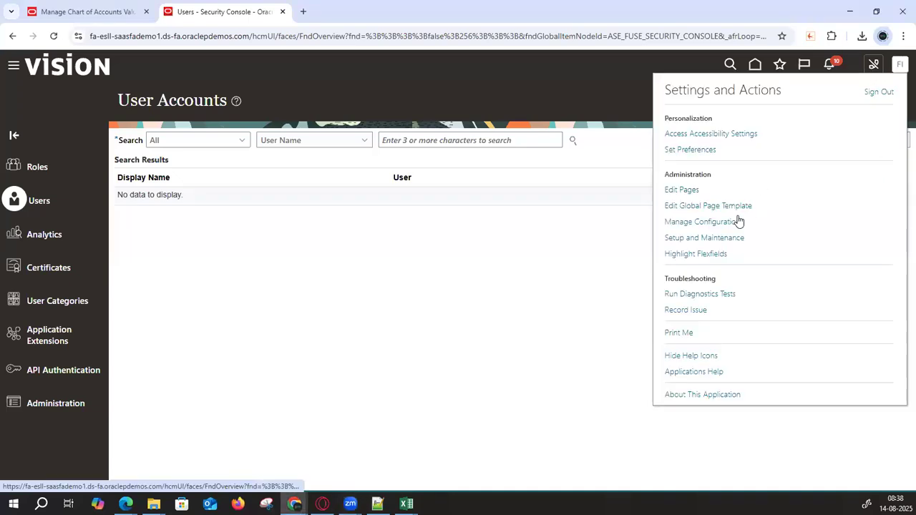
click(719, 237)
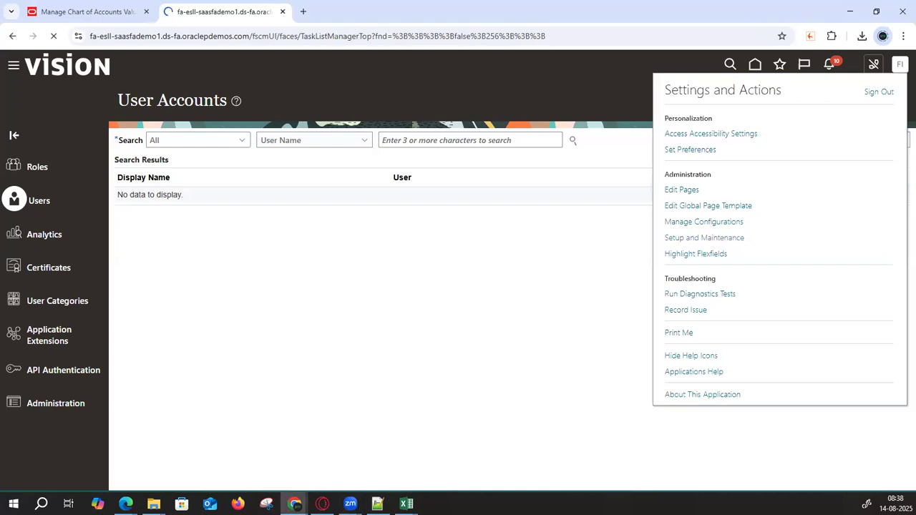
click(492, 134)
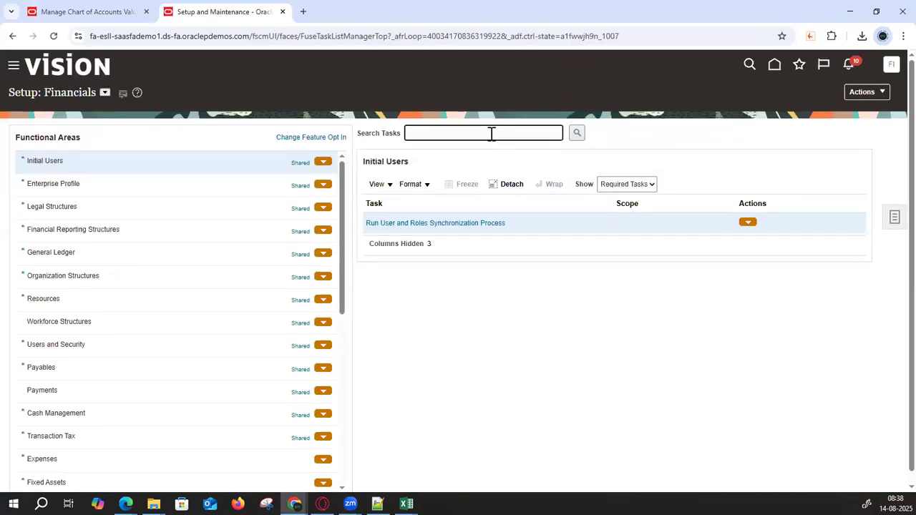
- Open Manage Data Access for Users via a 'Manage%Data%Access%' task search and search for the implementation user
text(Manage%)
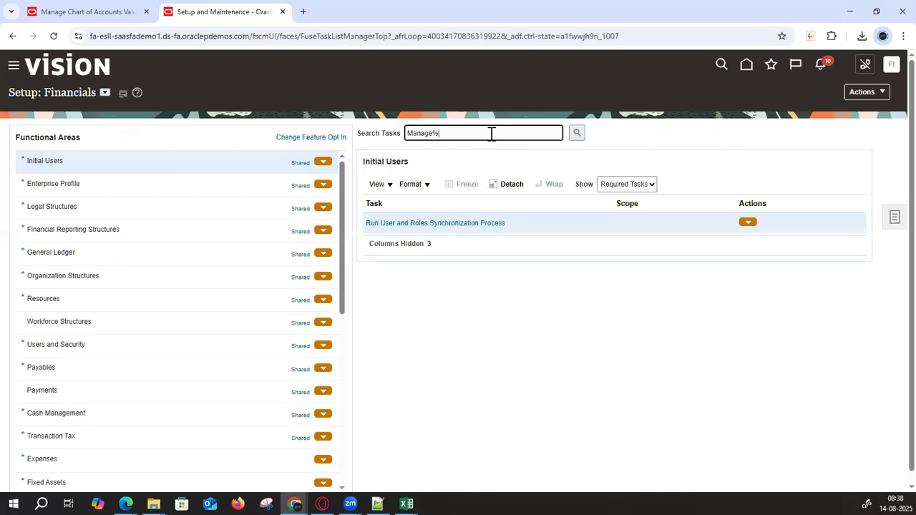
text(Data%Access%)
key(Return)
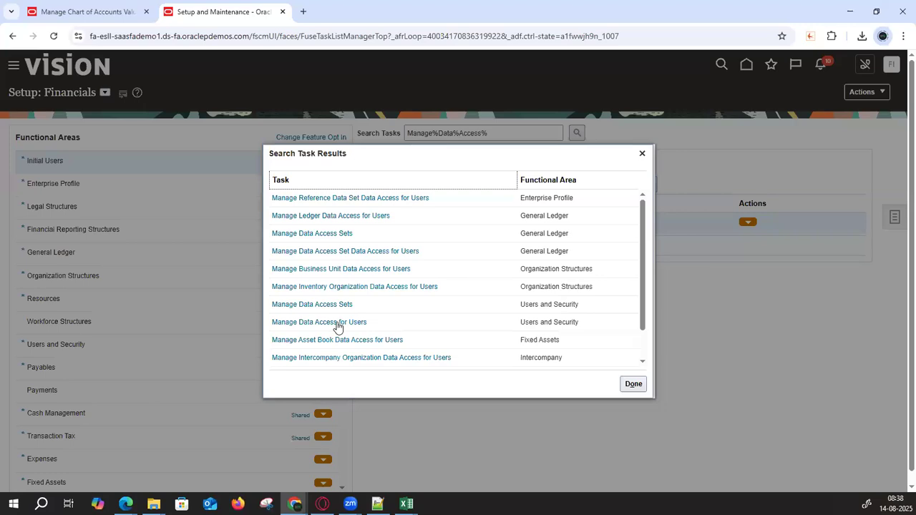
click(338, 326)
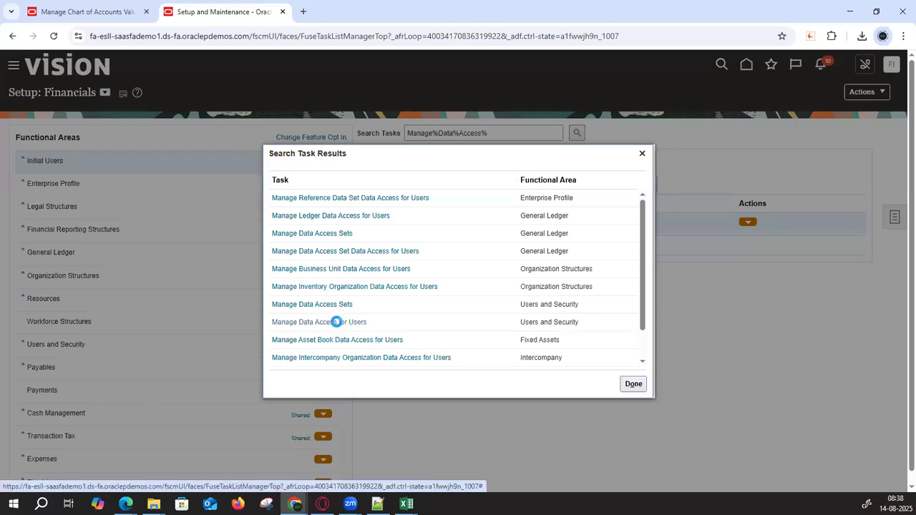
click(406, 388)
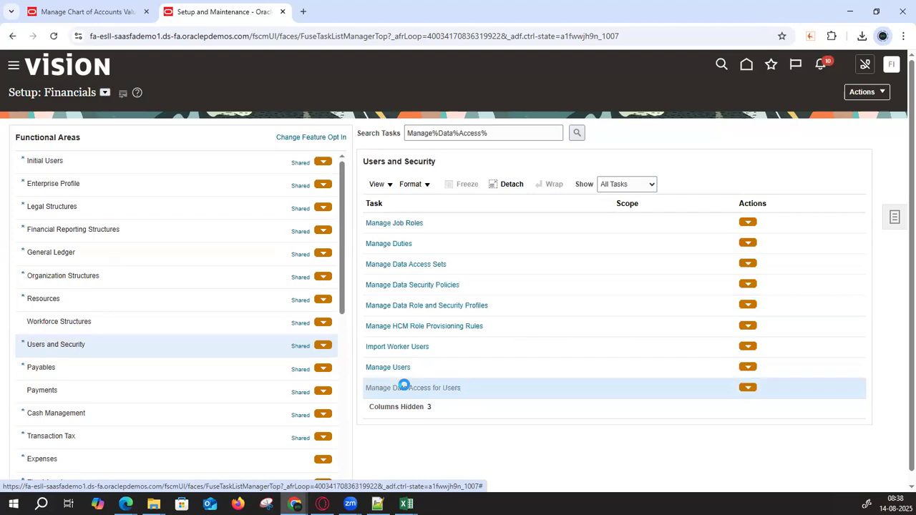
click(215, 203)
text(107_IMPL_User)
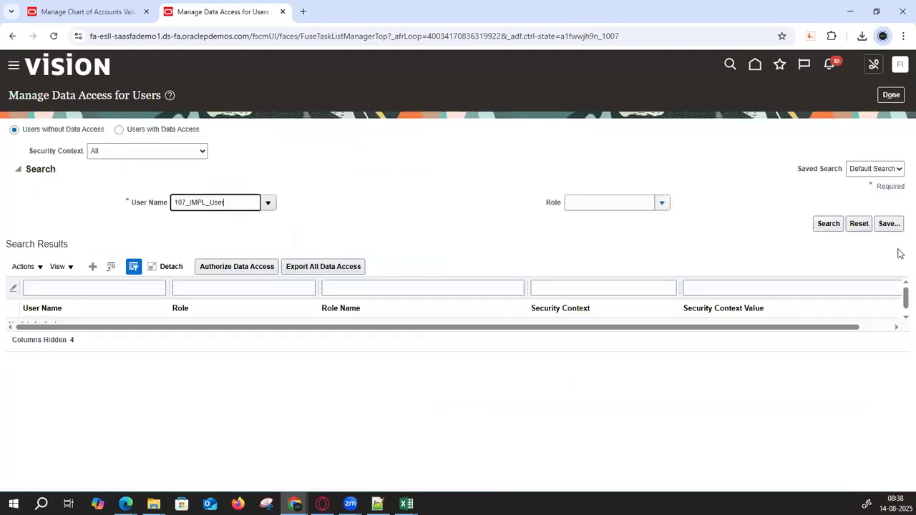
click(830, 226)
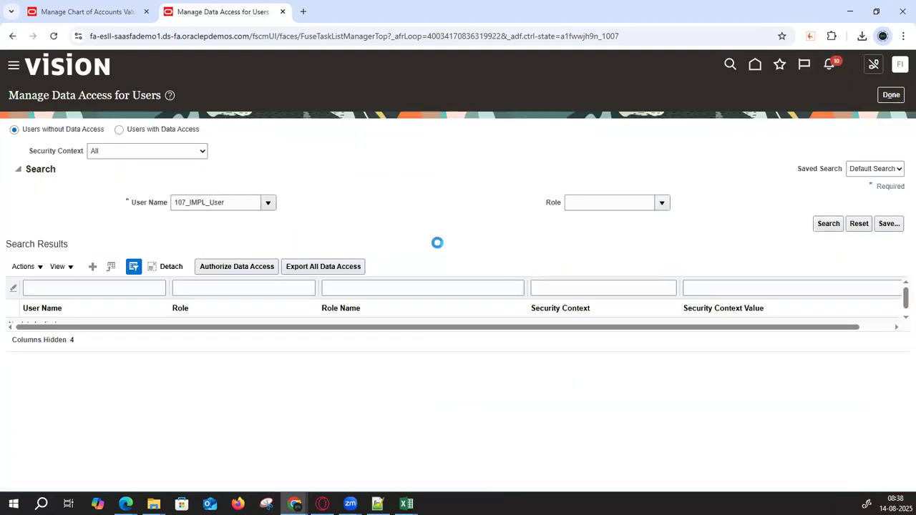
- Add a General Accountant row with security context Data access set 107_USA_Cloud_PL US
click(93, 266)
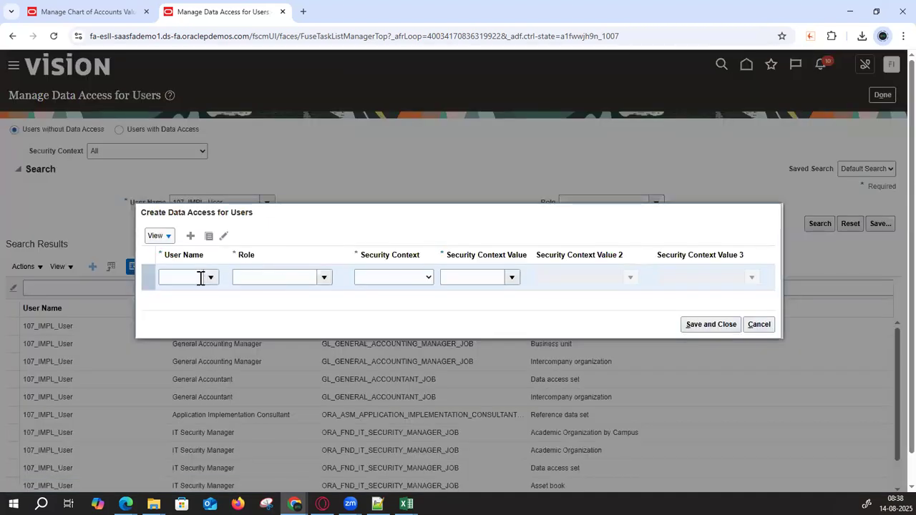
click(305, 284)
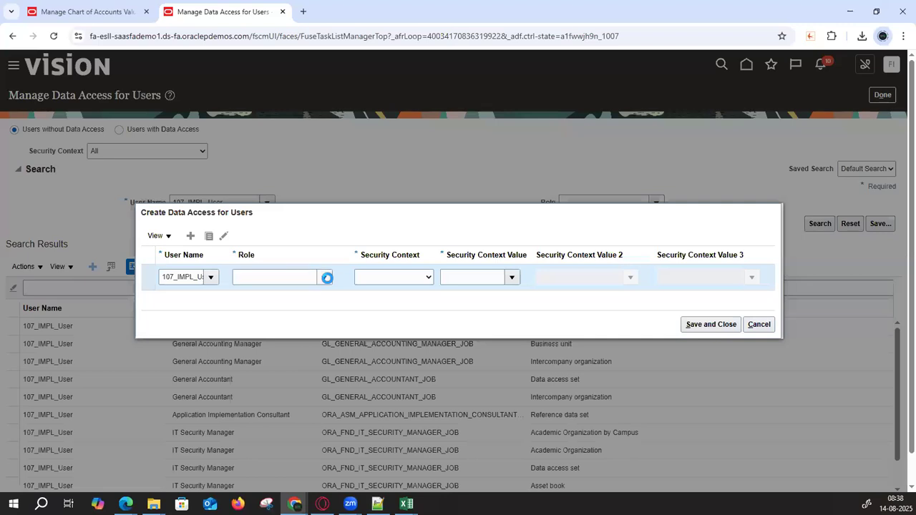
click(326, 280)
click(291, 313)
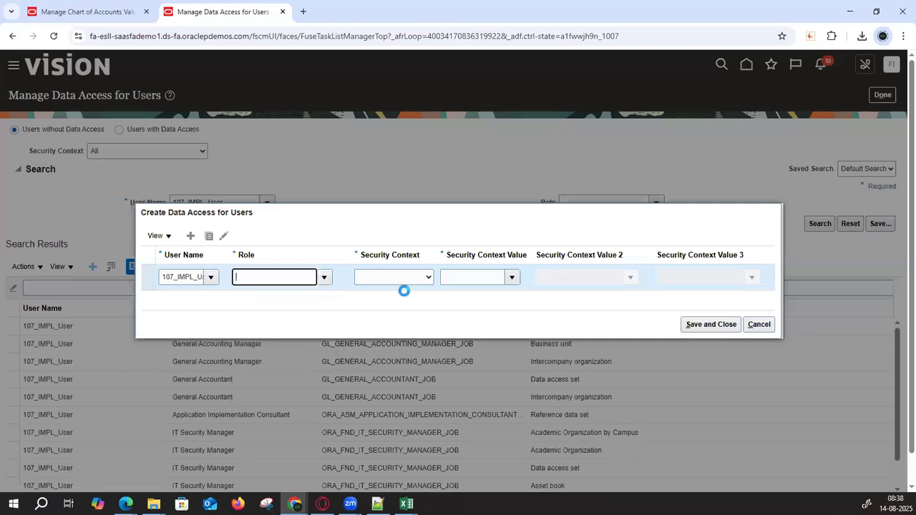
click(409, 284)
click(400, 307)
click(475, 279)
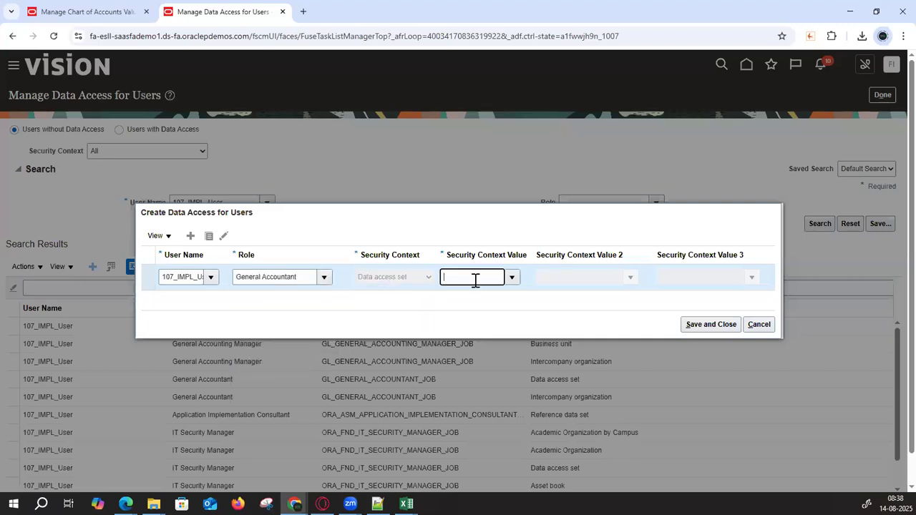
text(1)
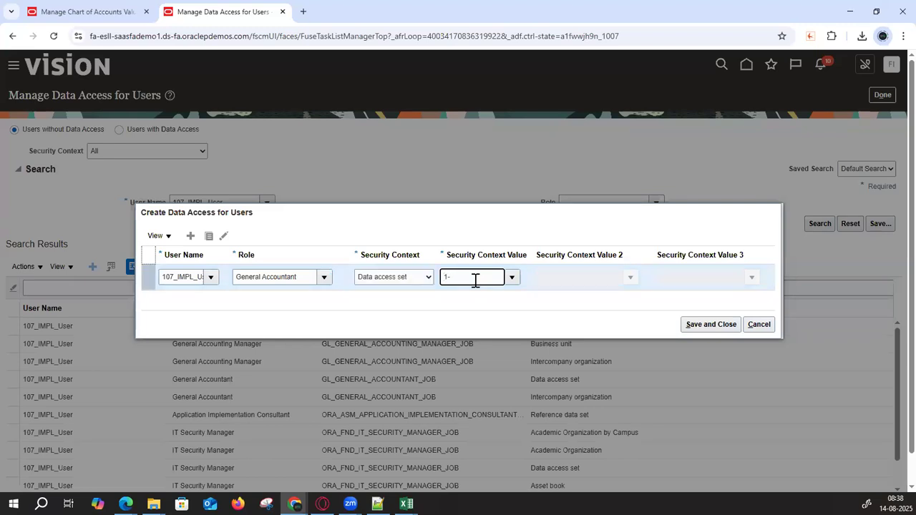
text(07)
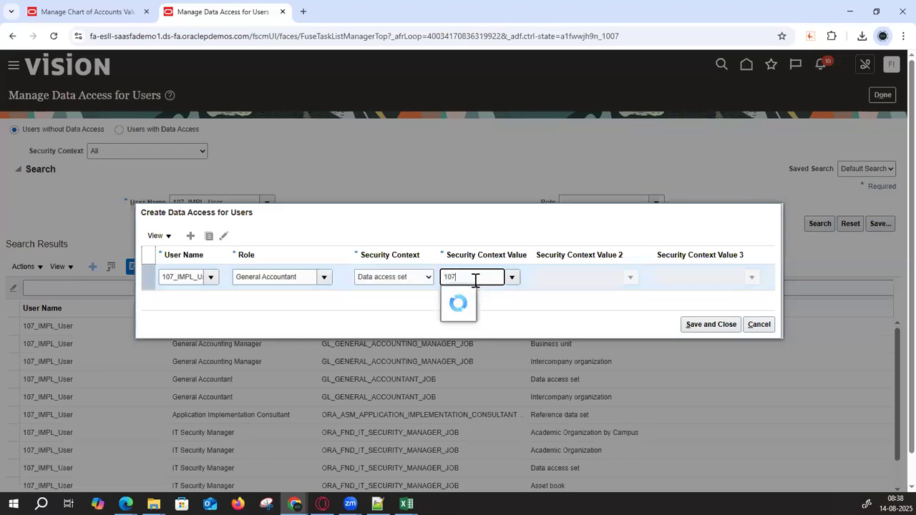
click(481, 293)
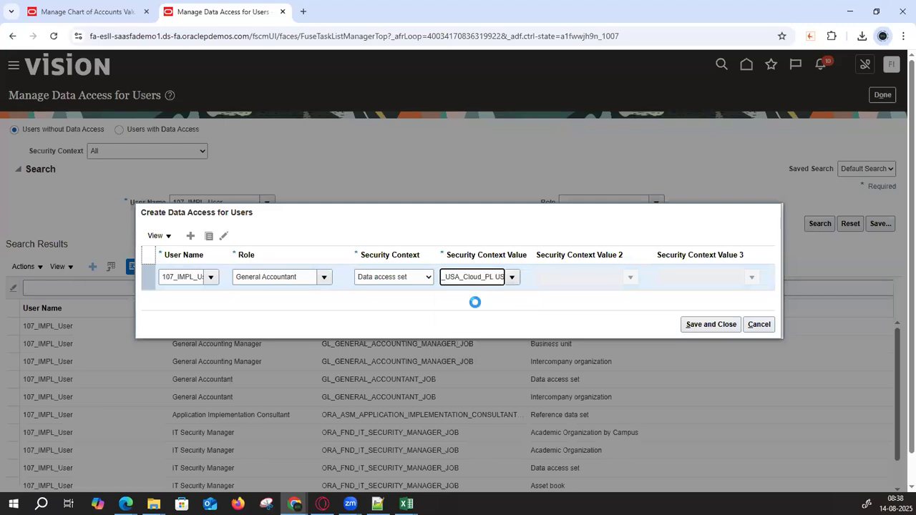
- Add a General Accounting Manager row with Data access set 107_USA_Cloud_PL US, then save and close
click(190, 236)
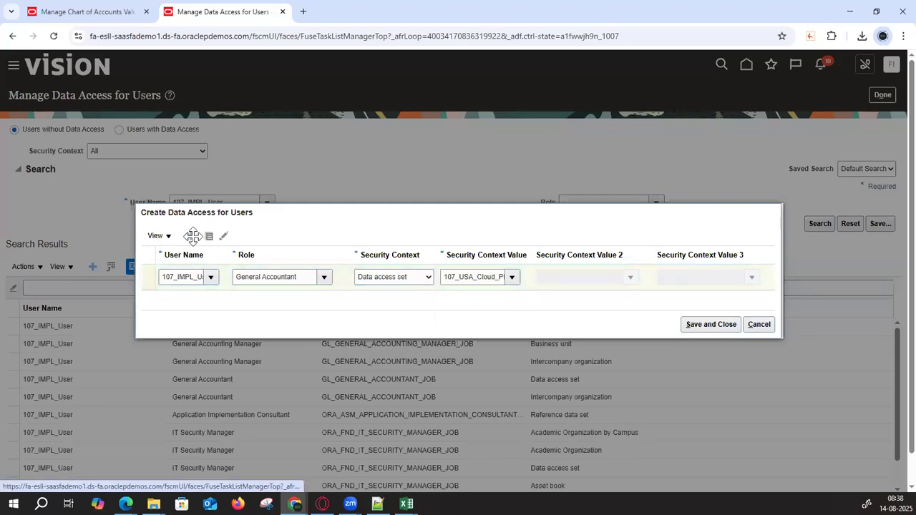
click(177, 264)
key(ctrl+v)
key(Tab)
click(323, 264)
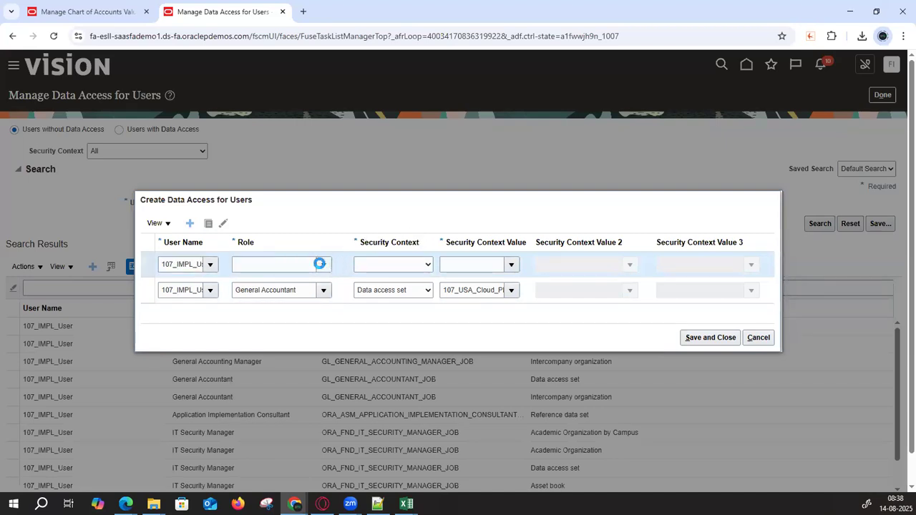
click(297, 347)
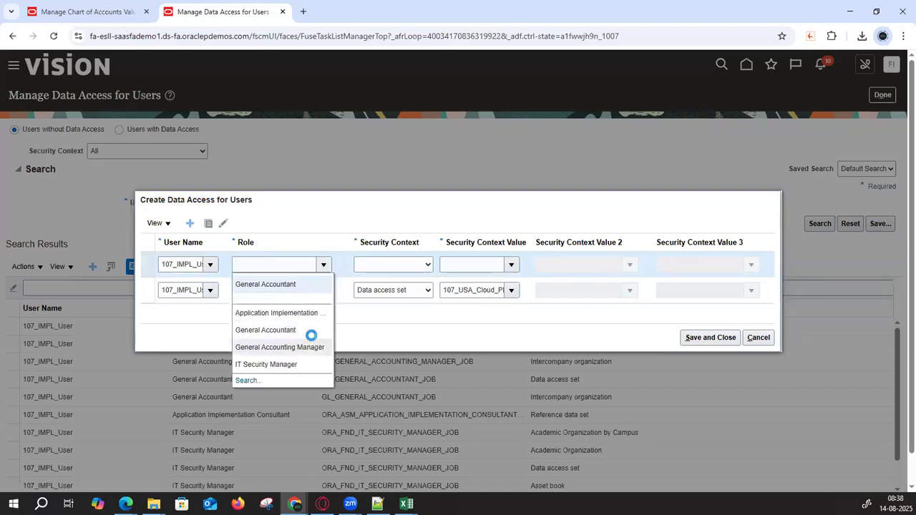
click(393, 265)
click(383, 293)
click(462, 266)
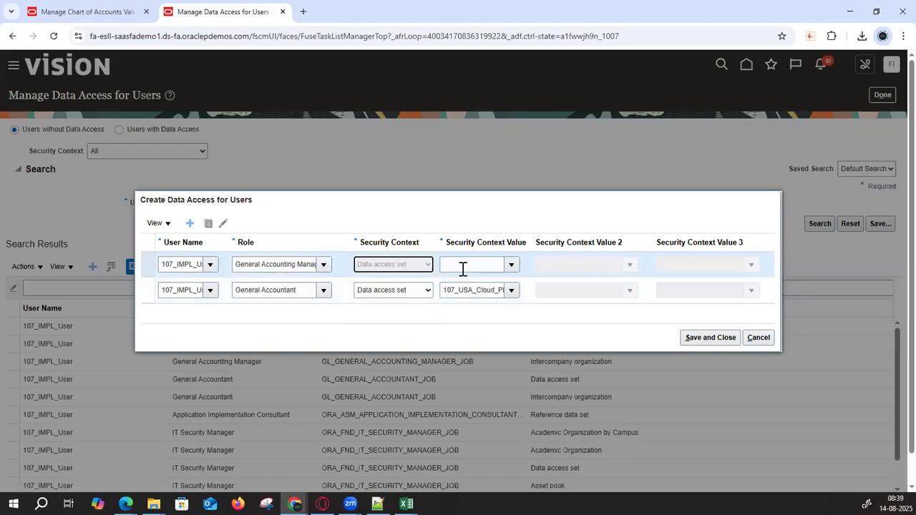
text(107)
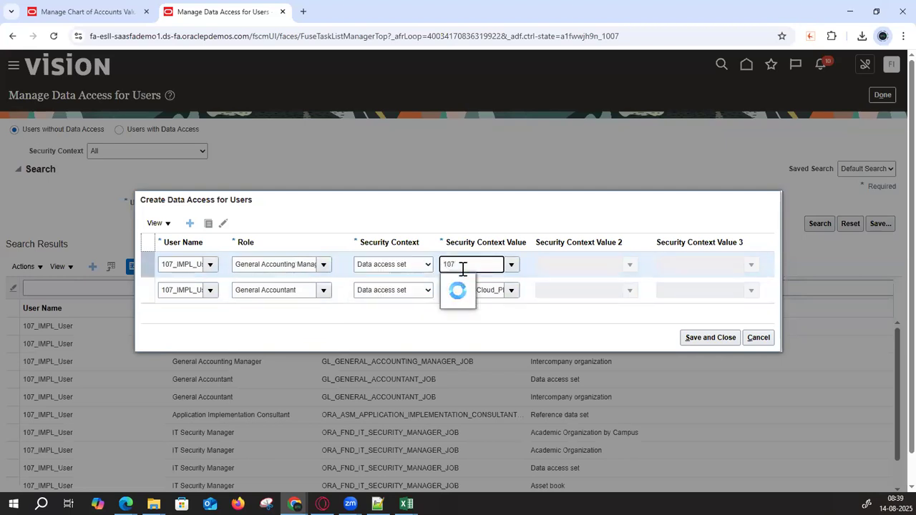
click(480, 283)
click(695, 340)
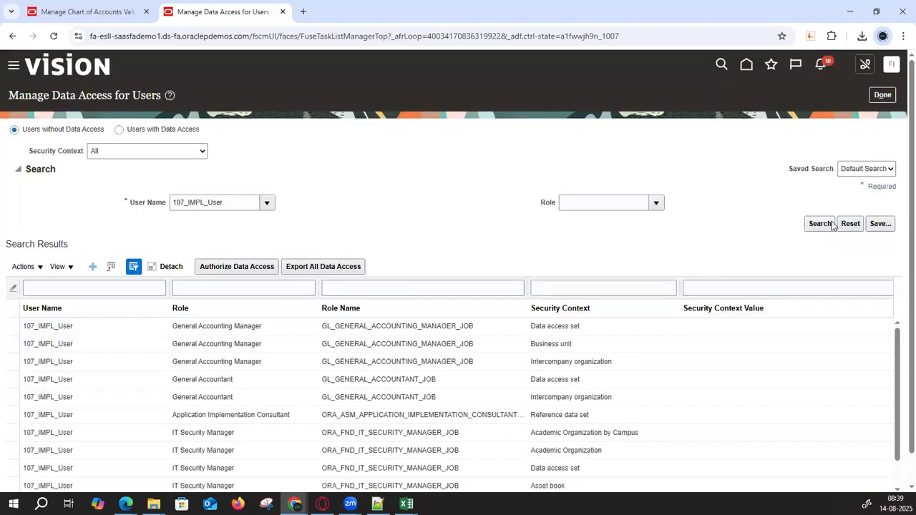
- Search Users with Data Access for the implementation user, review the General Accounting Manager row, and return home
click(119, 133)
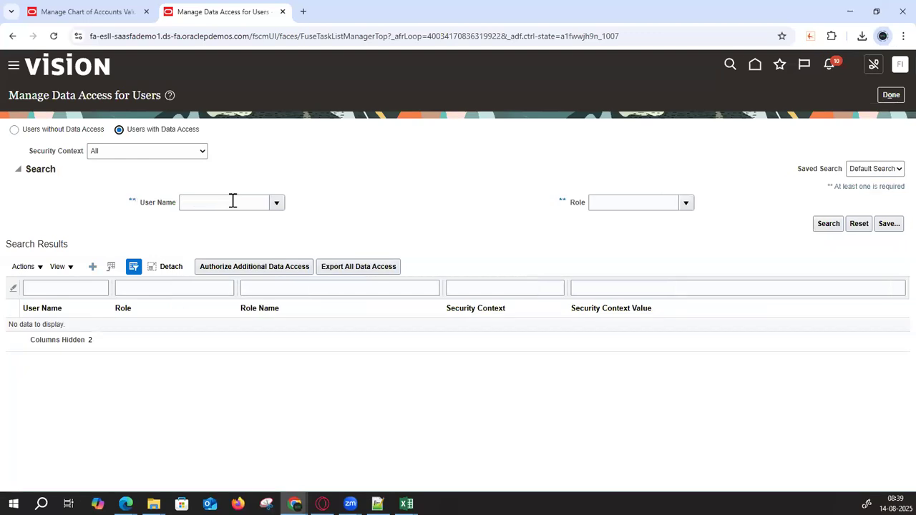
click(231, 201)
text(107_IMPL_User)
click(817, 227)
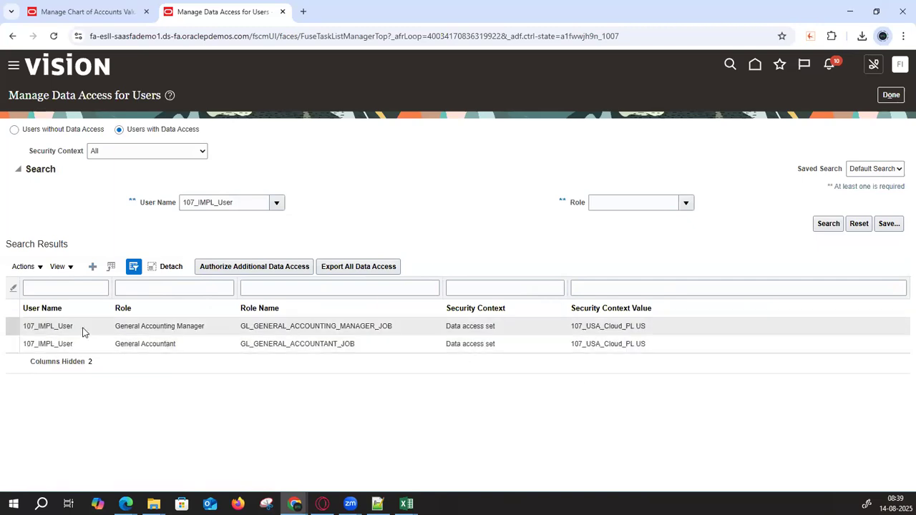
click(72, 326)
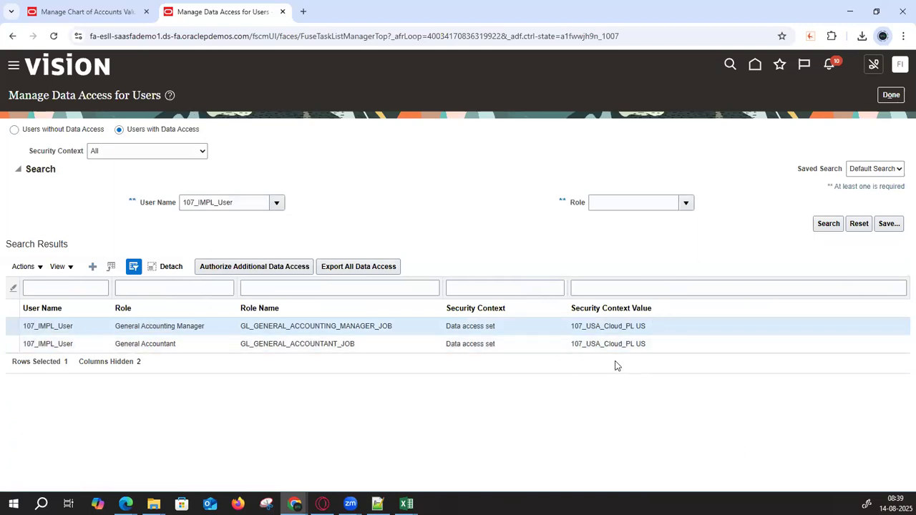
click(755, 64)
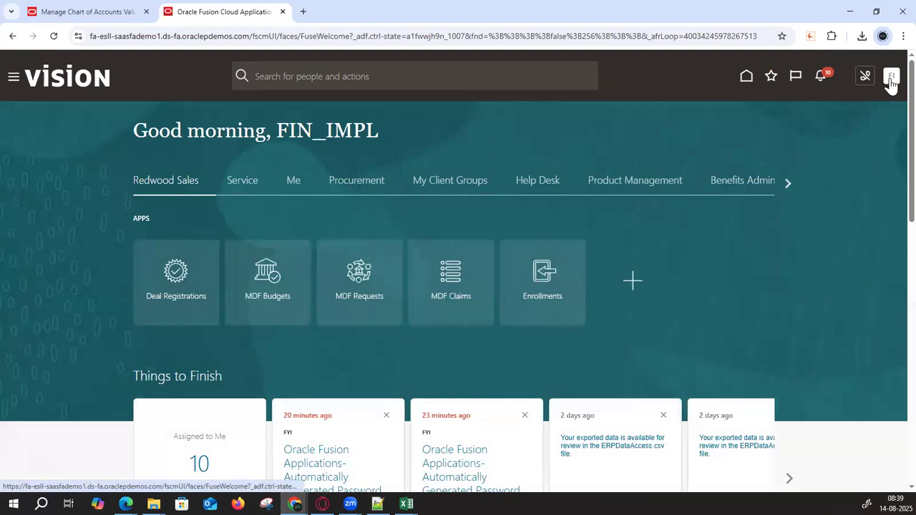
- Go to Setup and Maintenance and run a task search, dismissing the no-tasks-found message
click(891, 77)
click(686, 249)
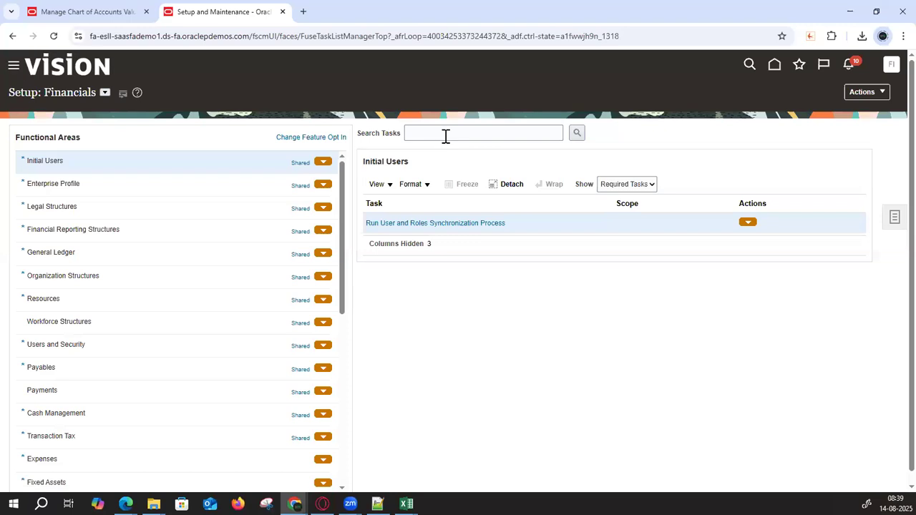
click(445, 134)
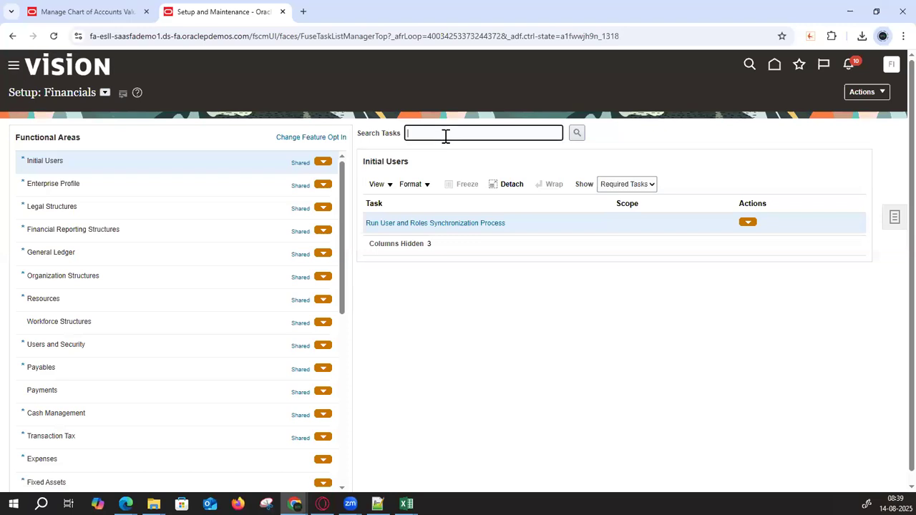
text(Manga%data%ac)
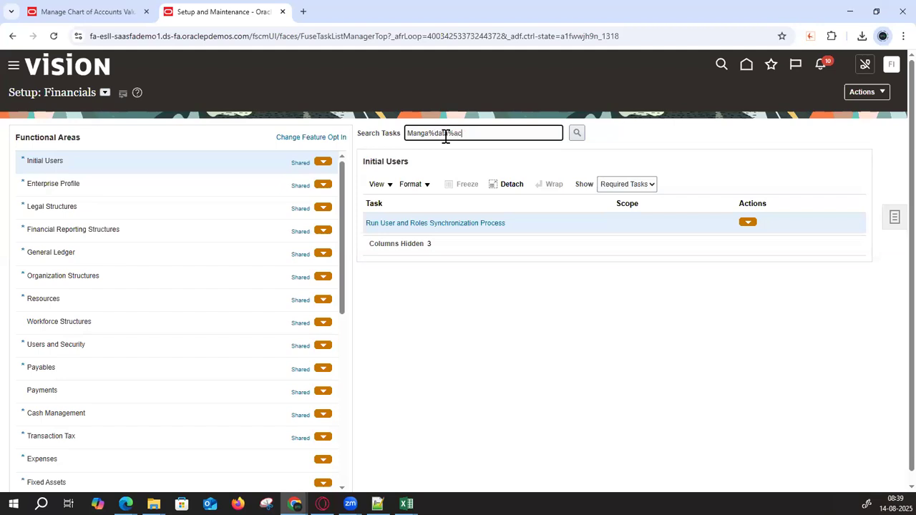
text(s%)
key(Return)
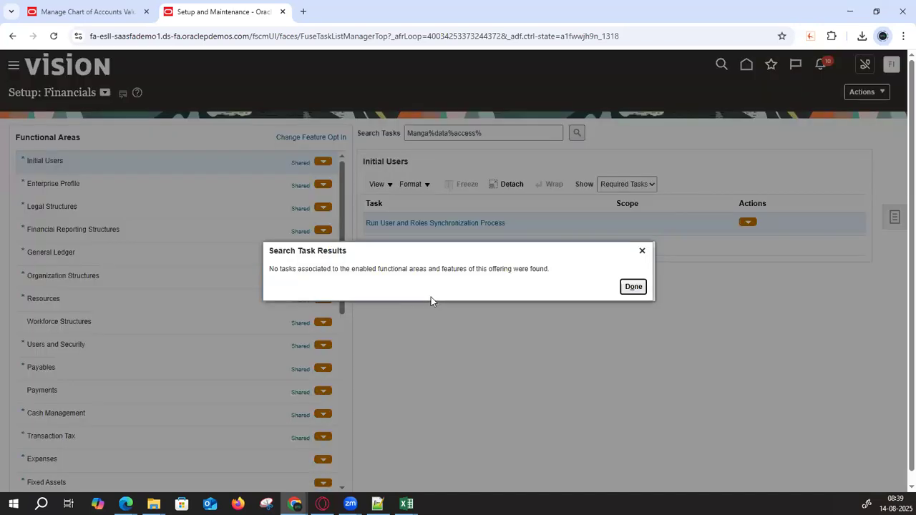
click(634, 287)
- Search tasks for 'Manage%Data%' and open Manage Data Access for Users
drag(525, 136, 186, 95)
text(Manag)
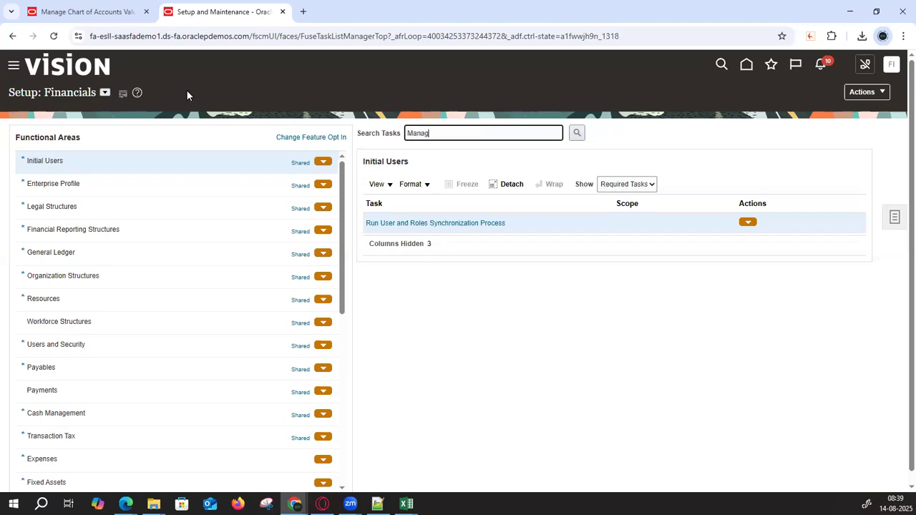
text(e%Data%)
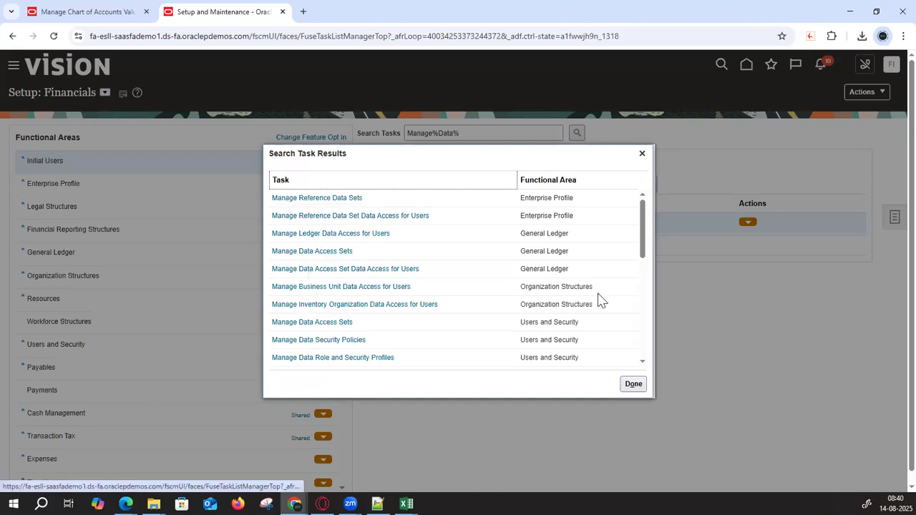
scroll(611, 272, down, 1)
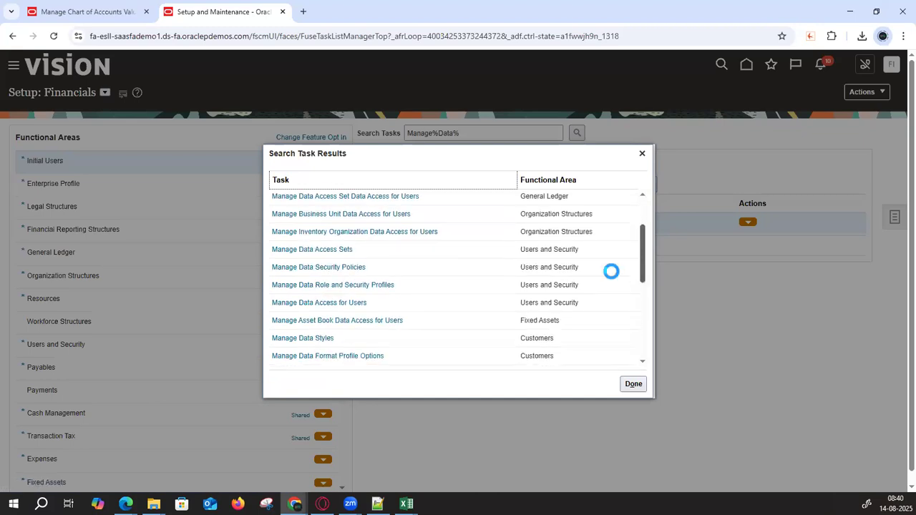
click(348, 301)
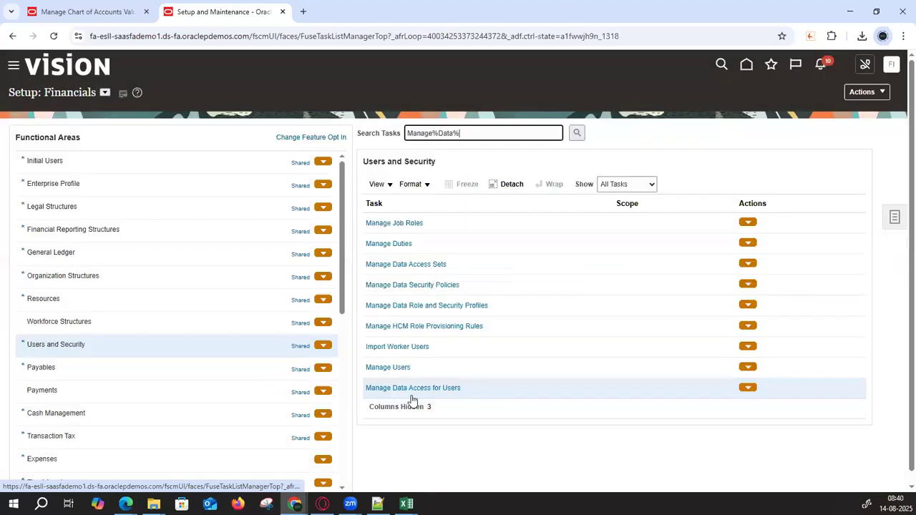
click(409, 388)
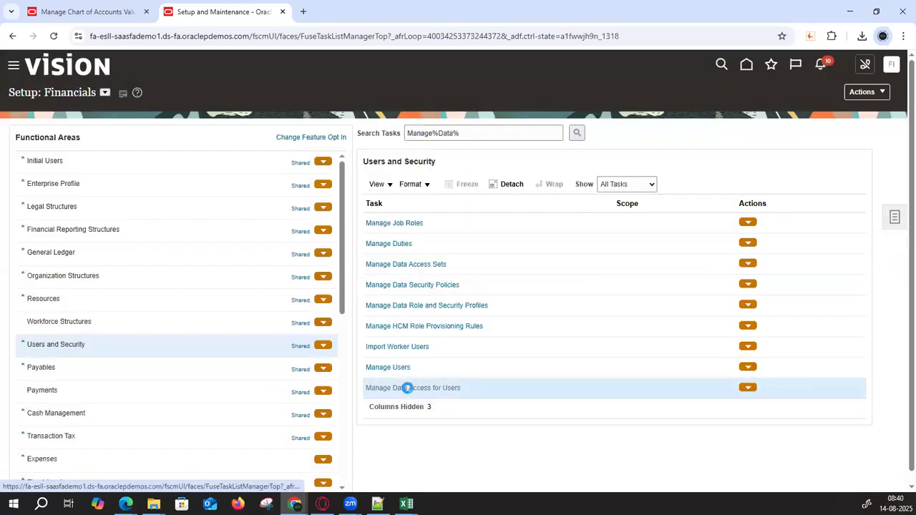
click(188, 201)
- Search Users with Data Access for the implementation user to confirm both assignments, then finish and go home
text(107_IMPL_User)
click(825, 227)
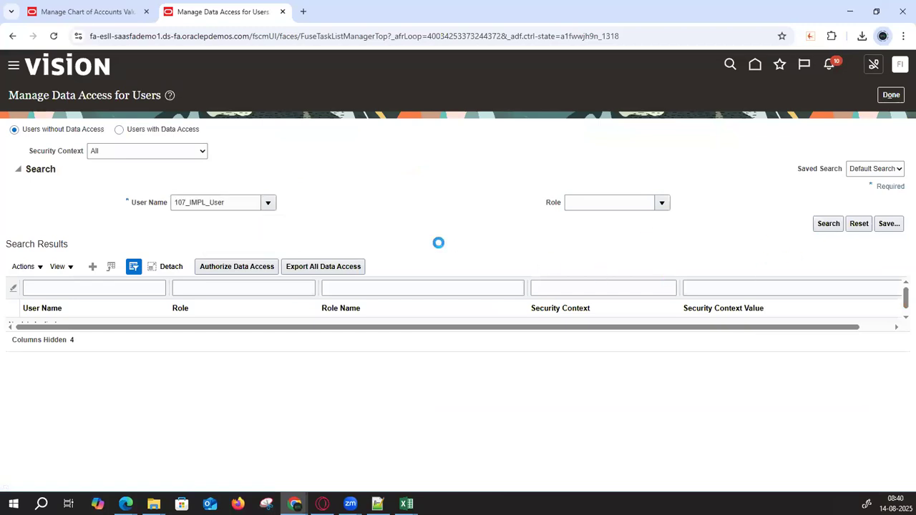
click(119, 129)
click(204, 203)
click(243, 248)
click(823, 225)
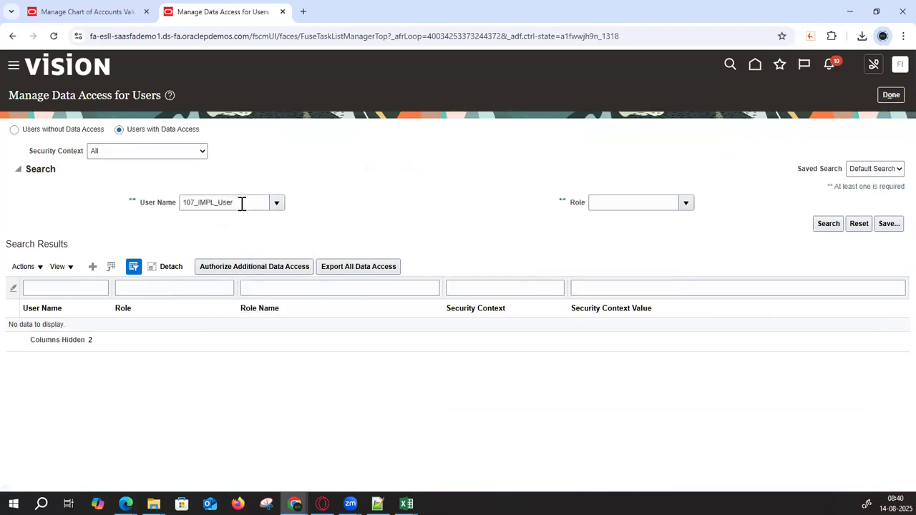
double_click(183, 202)
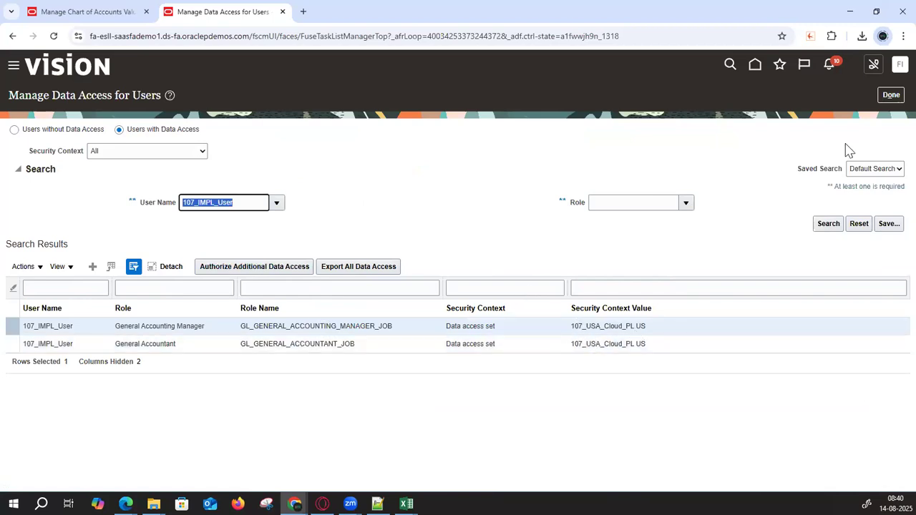
click(890, 94)
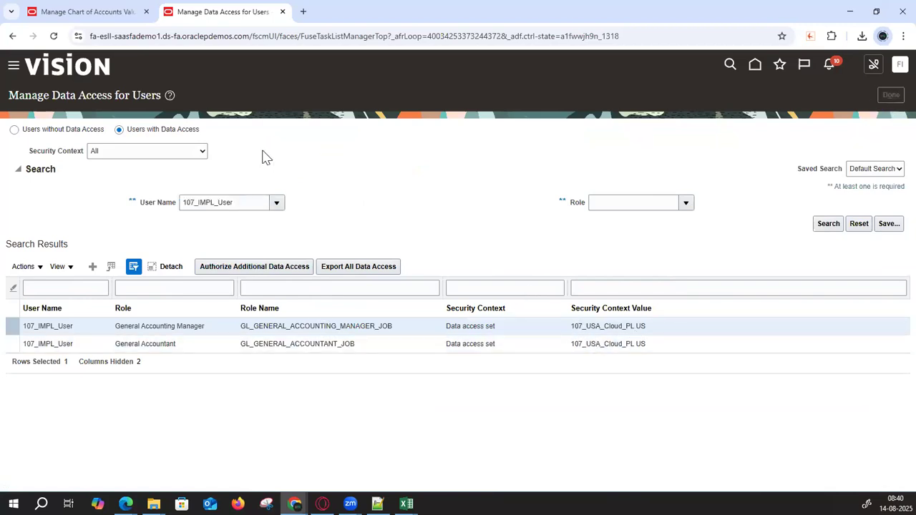
click(746, 65)
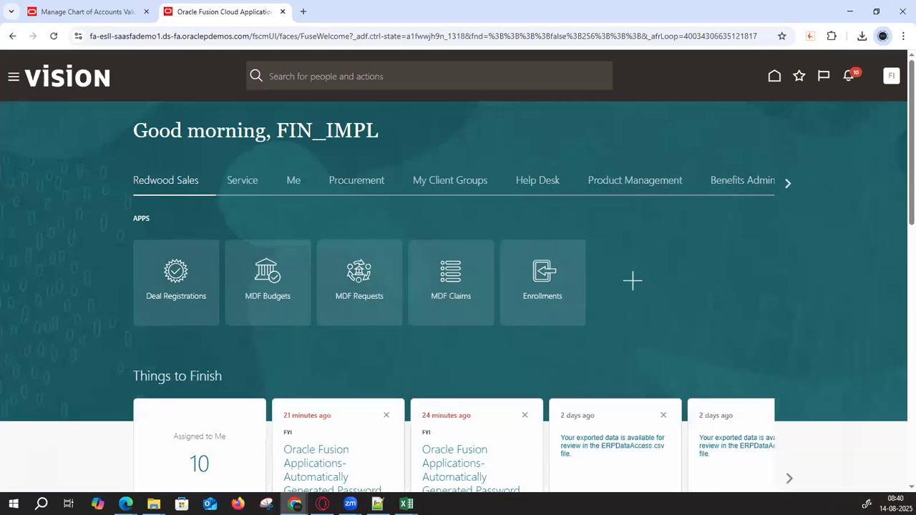
- Open Scheduled Processes from the Navigator's Tools section and start scheduling a new process
click(12, 78)
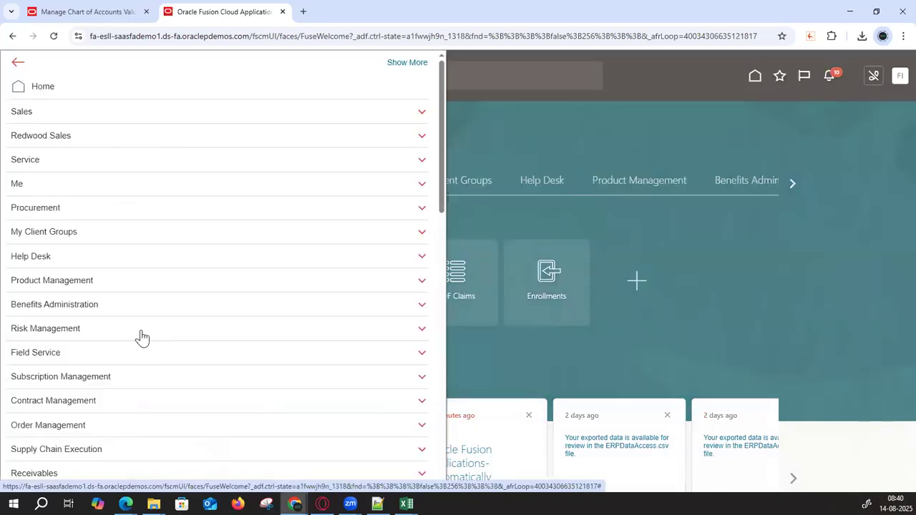
scroll(141, 337, down, 6)
scroll(49, 337, down, 3)
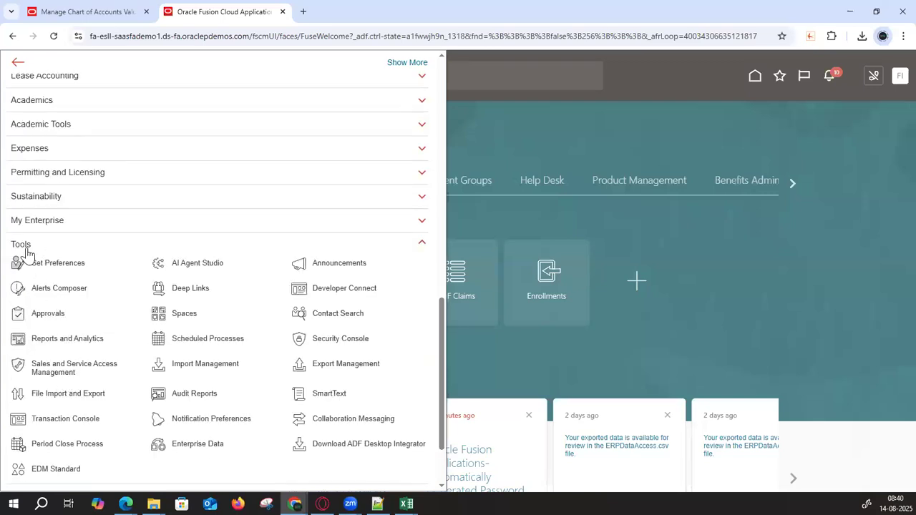
click(170, 337)
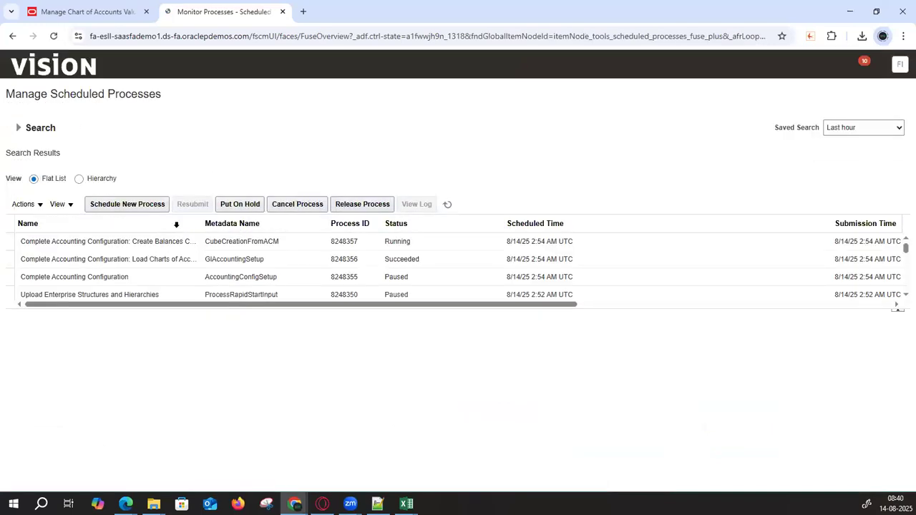
click(131, 204)
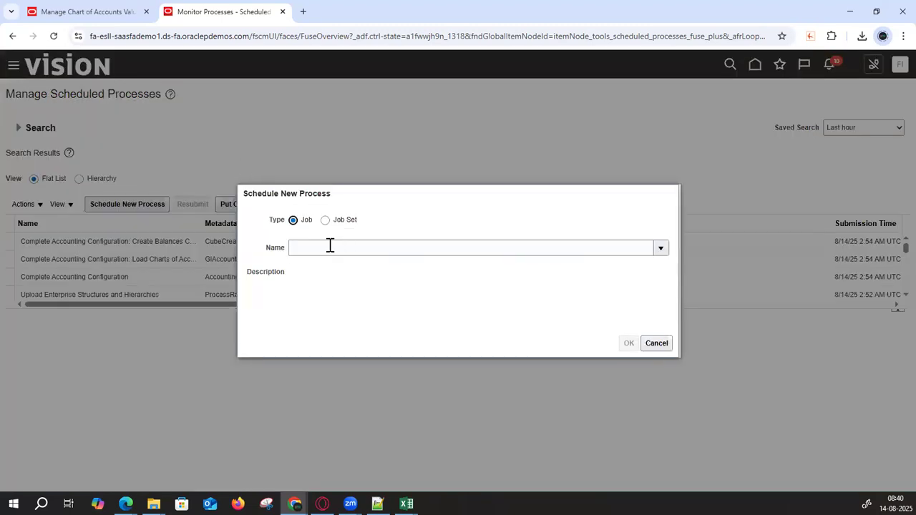
- Look up '%LDAP%', choose Retrieve Latest LDAP Changes, and submit it
click(329, 247)
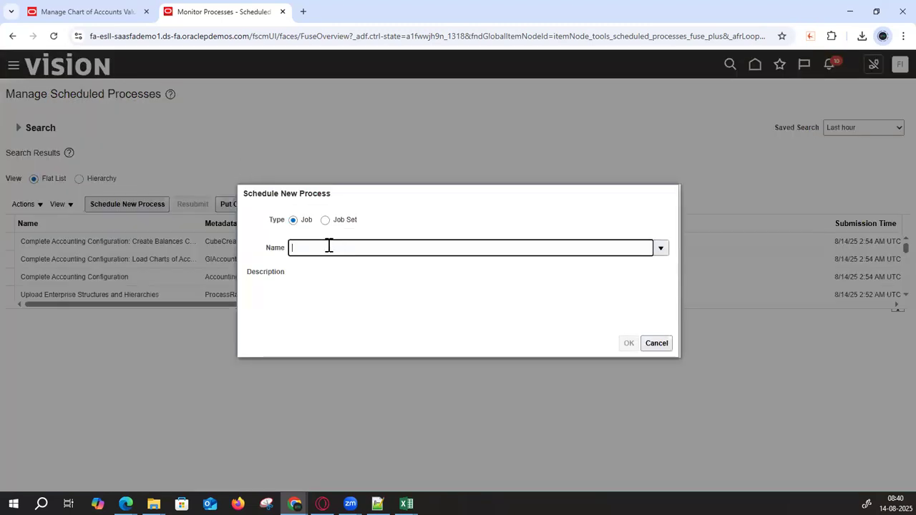
text(%L)
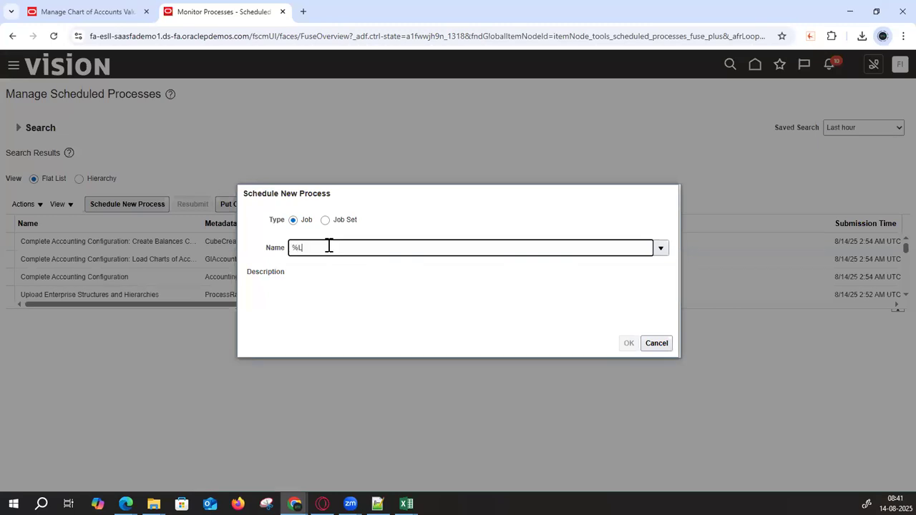
text(DAP%)
key(Tab)
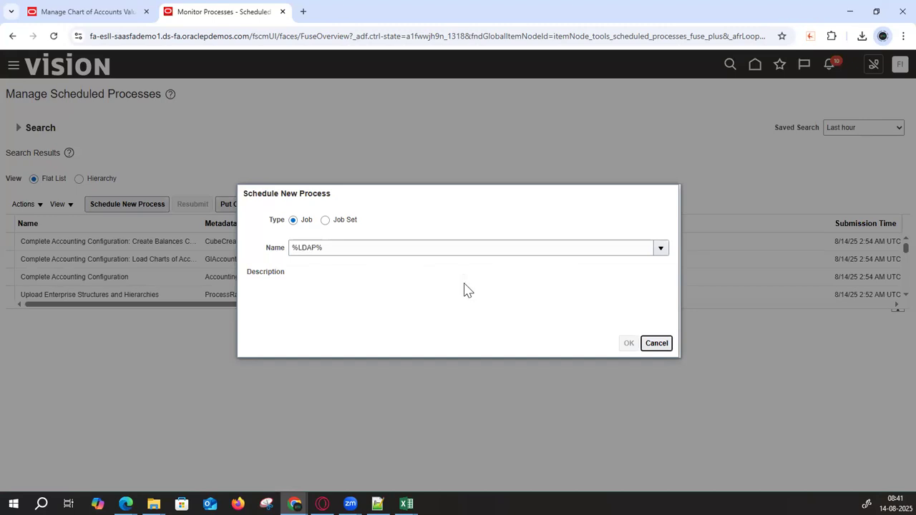
click(698, 364)
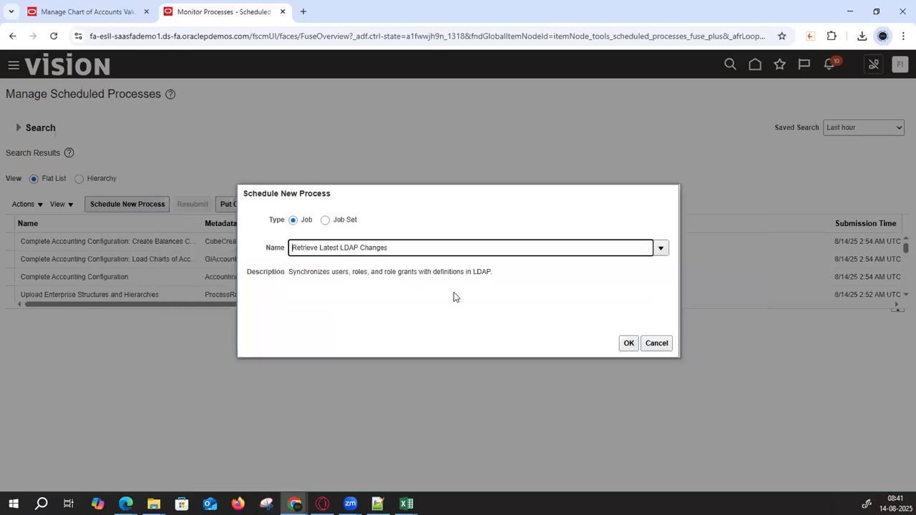
click(627, 347)
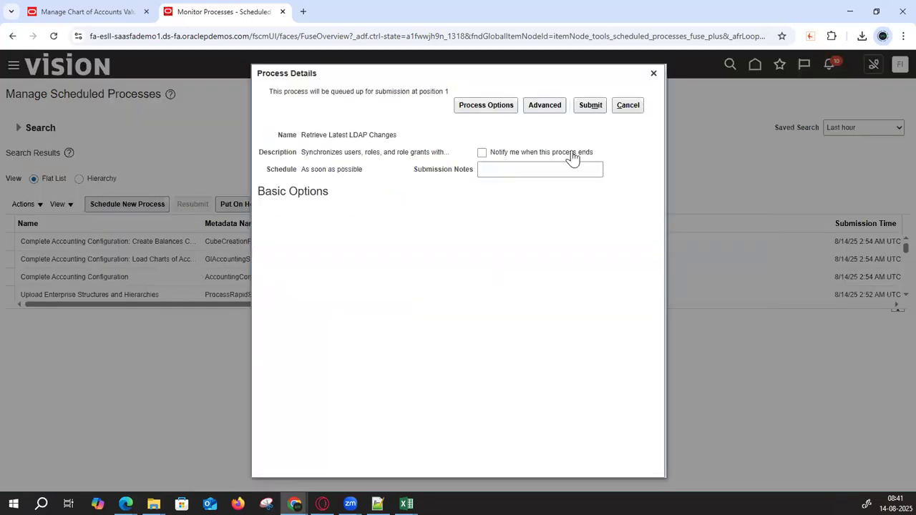
click(587, 109)
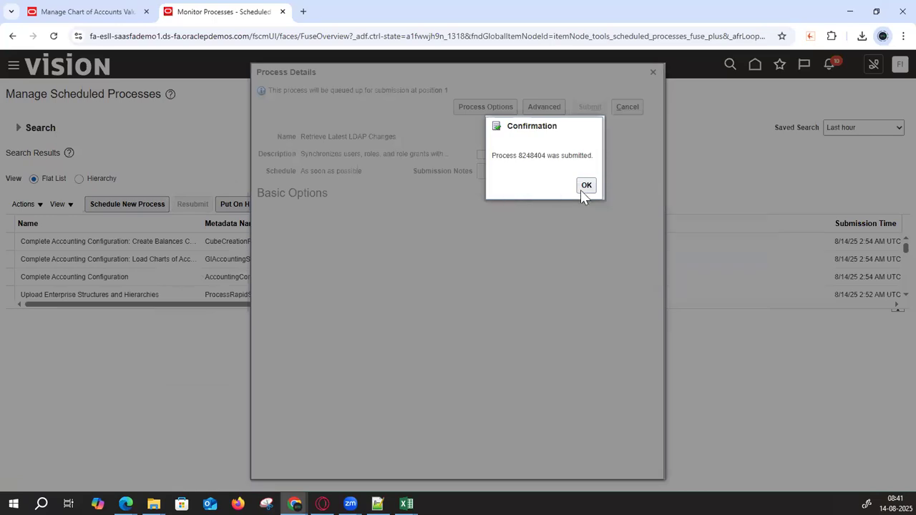
click(584, 187)
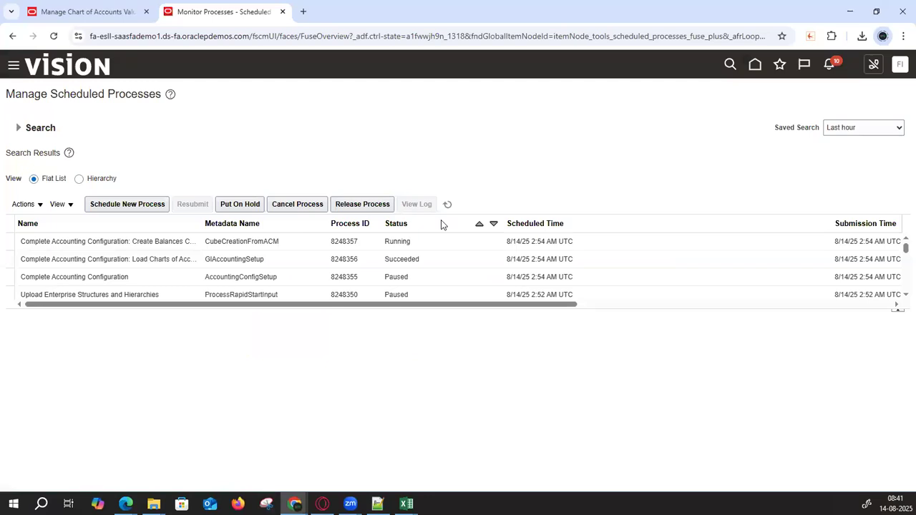
- Refresh the process list until Retrieve Latest LDAP Changes shows Running, then sign out from the account menu
click(449, 205)
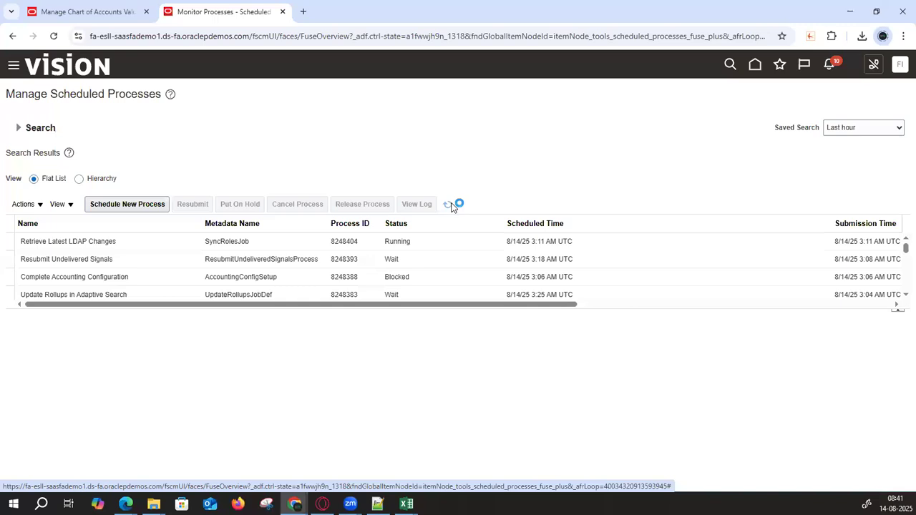
click(452, 207)
click(453, 206)
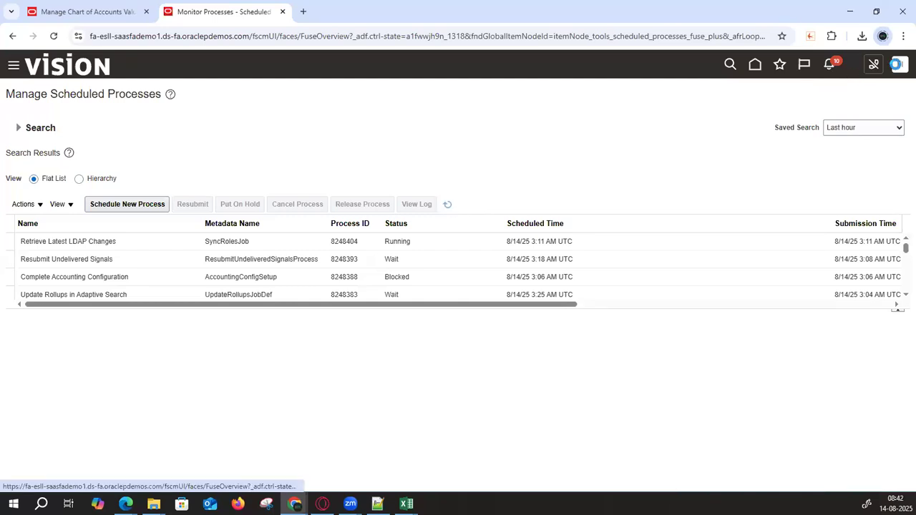
click(900, 65)
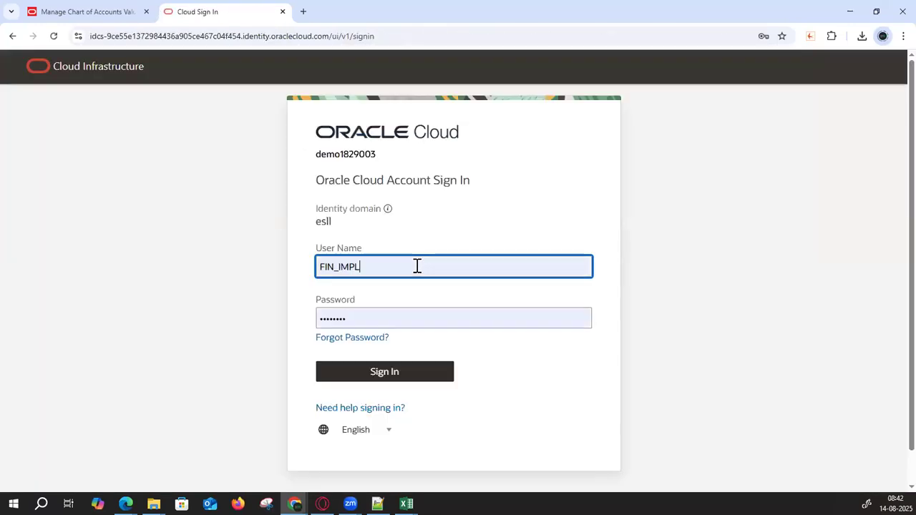
- Replace the prefilled user name with the implementation user's saved login, enter its password, and sign in
drag(417, 265, 214, 247)
text(107)
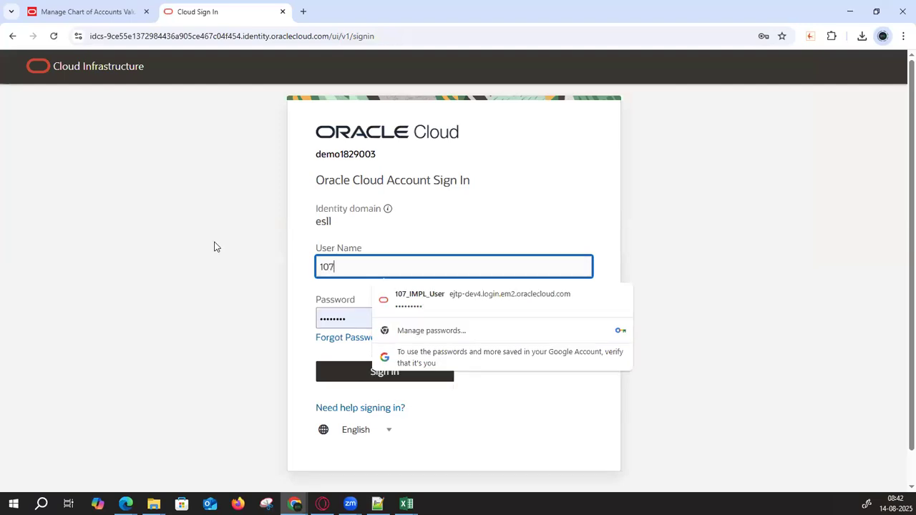
text(_IMPL_User)
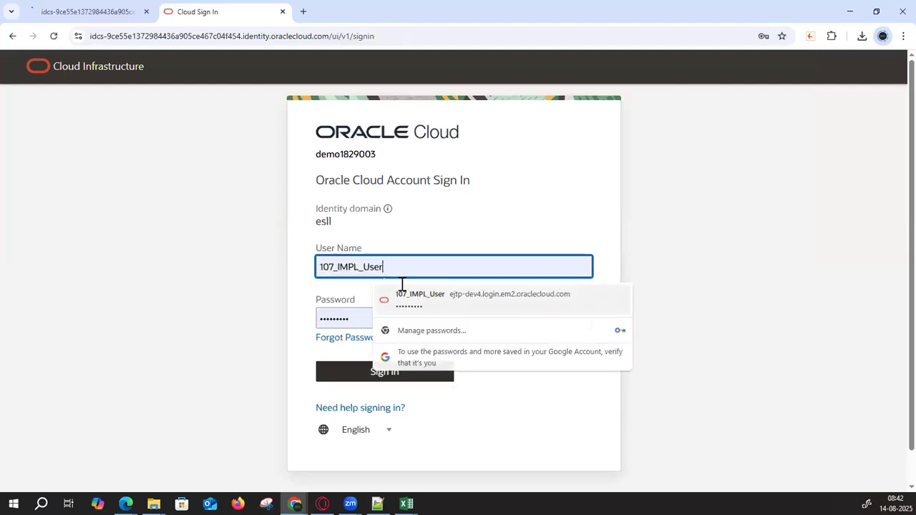
click(420, 294)
double_click(381, 327)
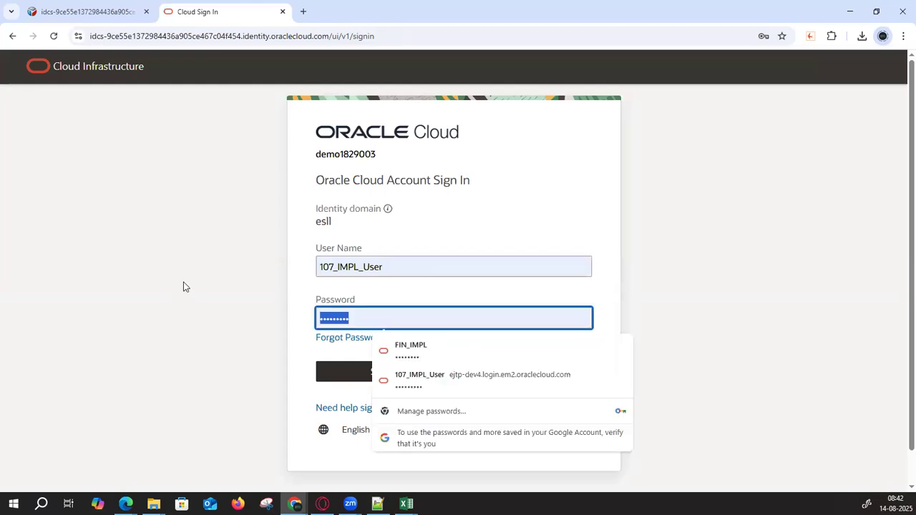
double_click(375, 268)
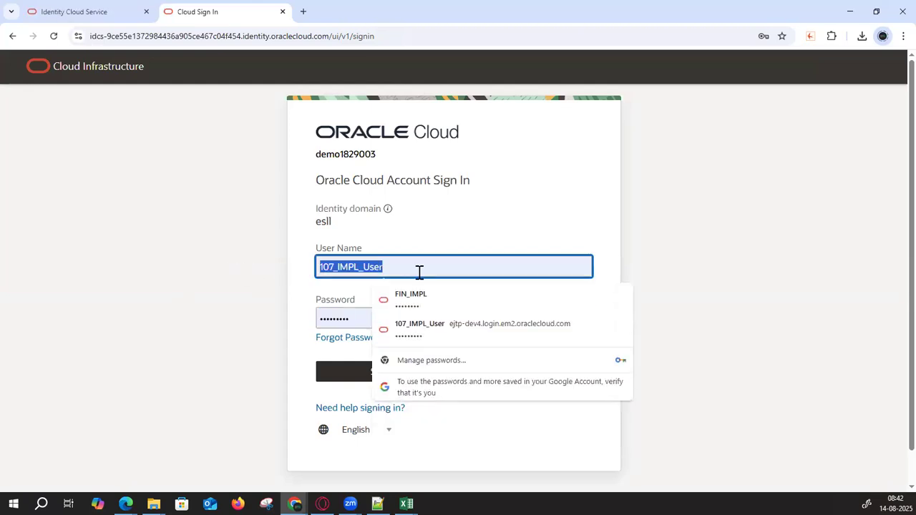
key(Tab)
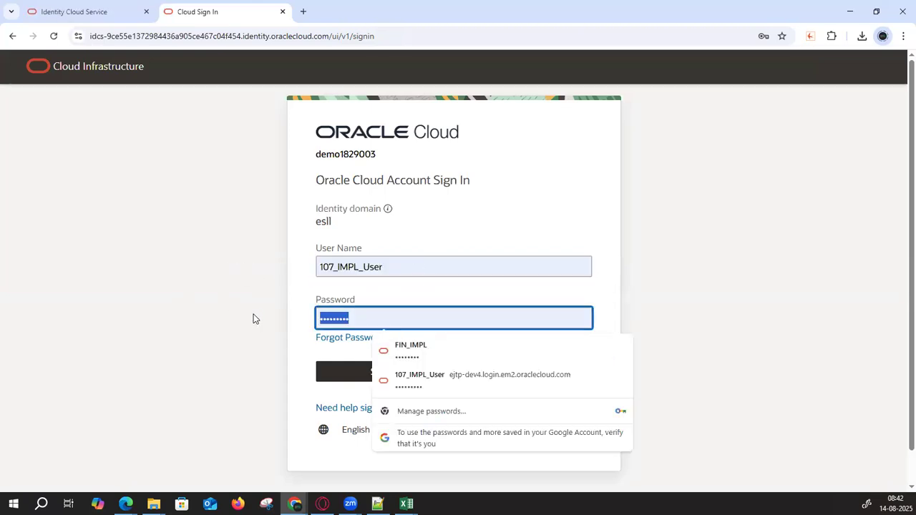
key(ctrl+v)
click(323, 370)
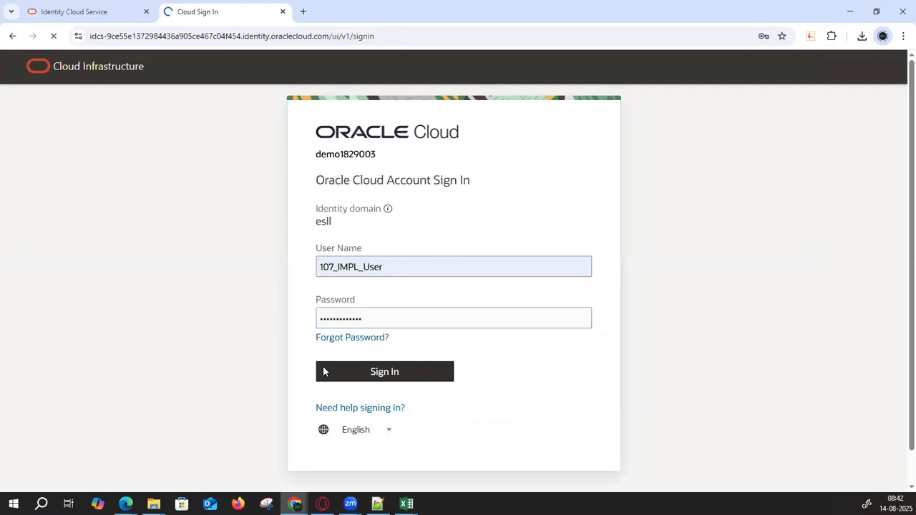
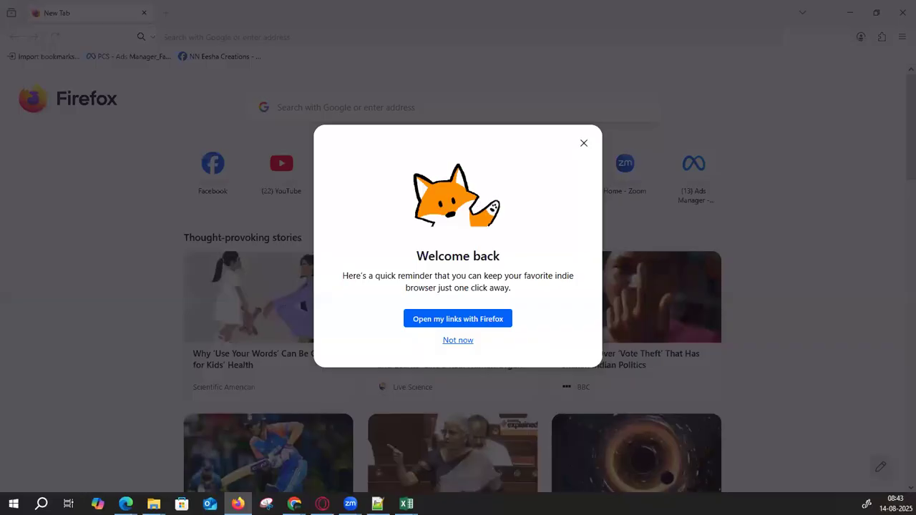
- Dismiss the browser's welcome-back prompt and load the copied Oracle Fusion site address
click(462, 342)
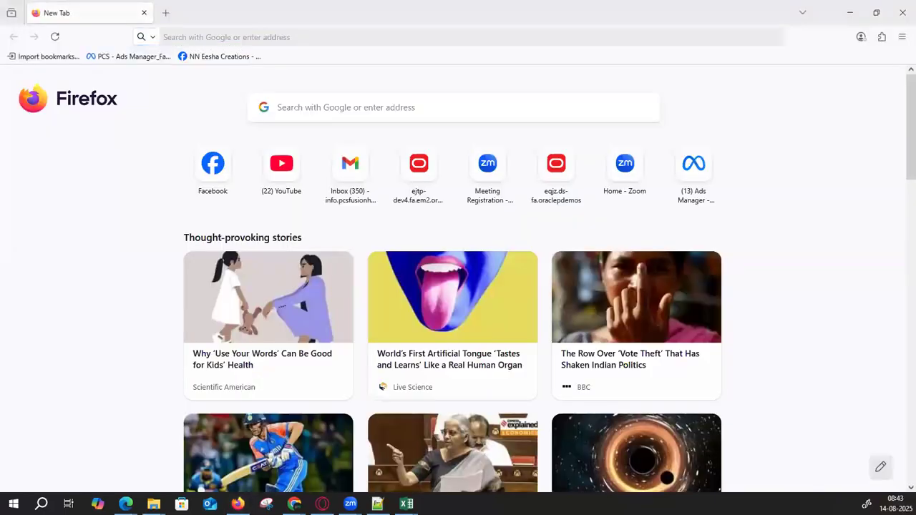
key(alt+Tab)
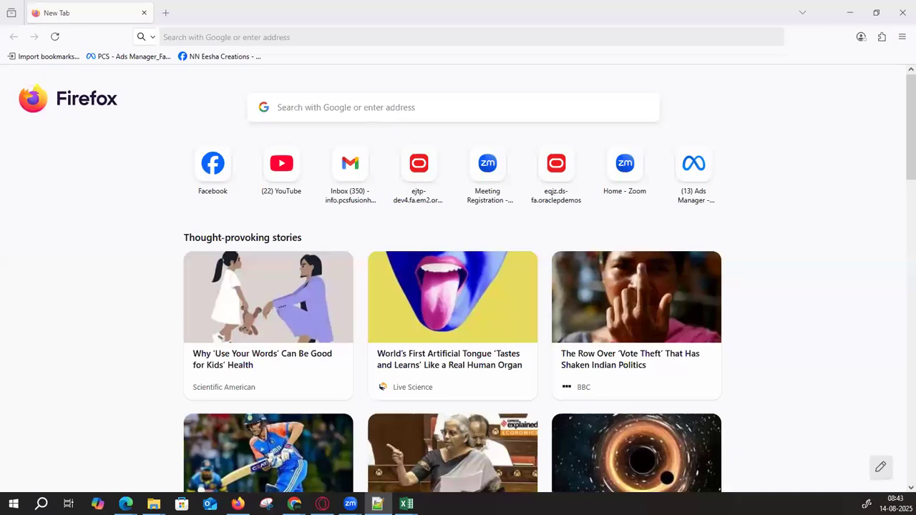
click(368, 40)
text(https://fa-esll-saasfademo1.ds-fa.oraclepdemos.com/)
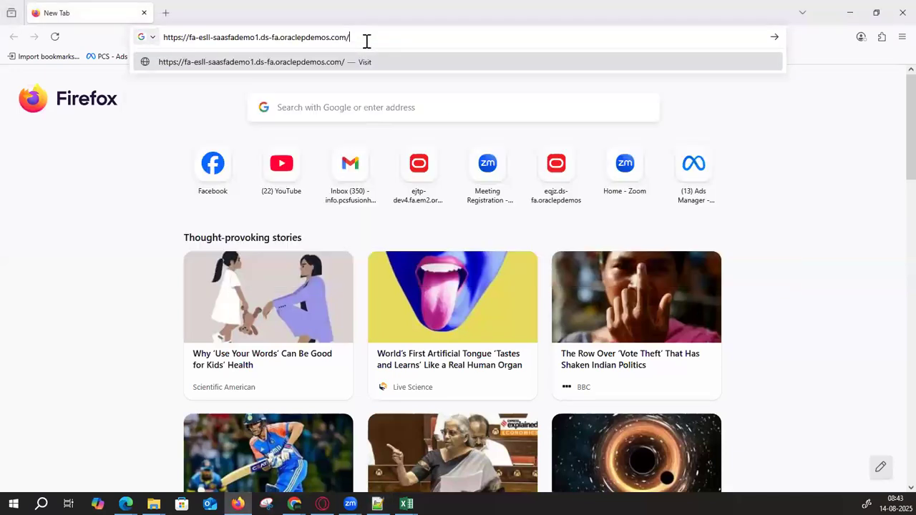
key(Return)
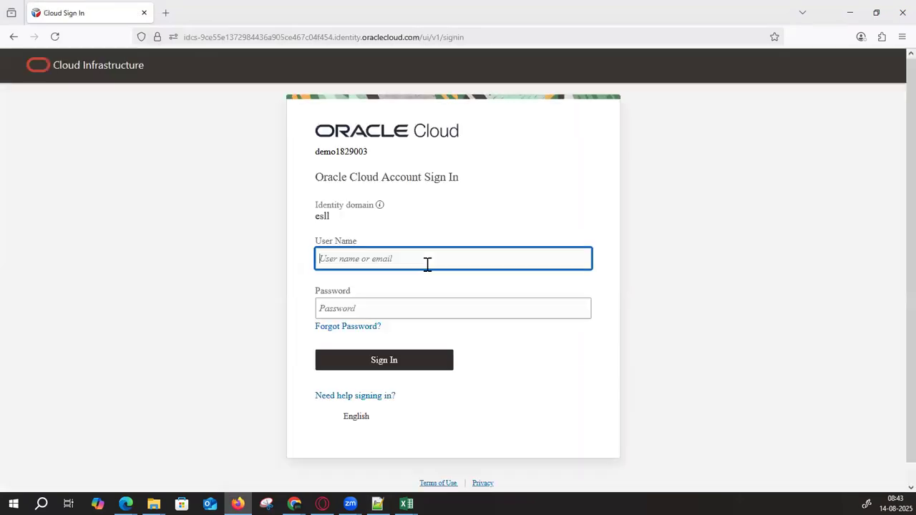
- Sign in with the saved 107 login and re-entered password, declining to save the password
click(424, 263)
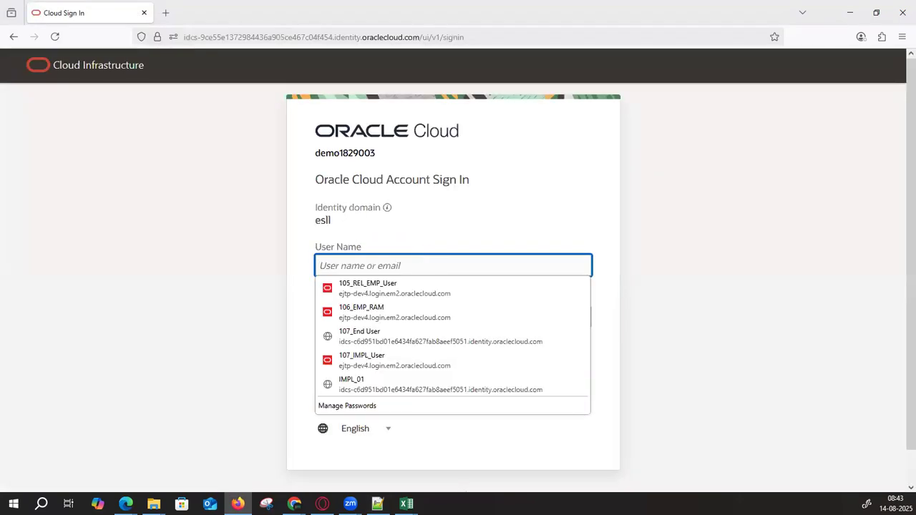
text(107)
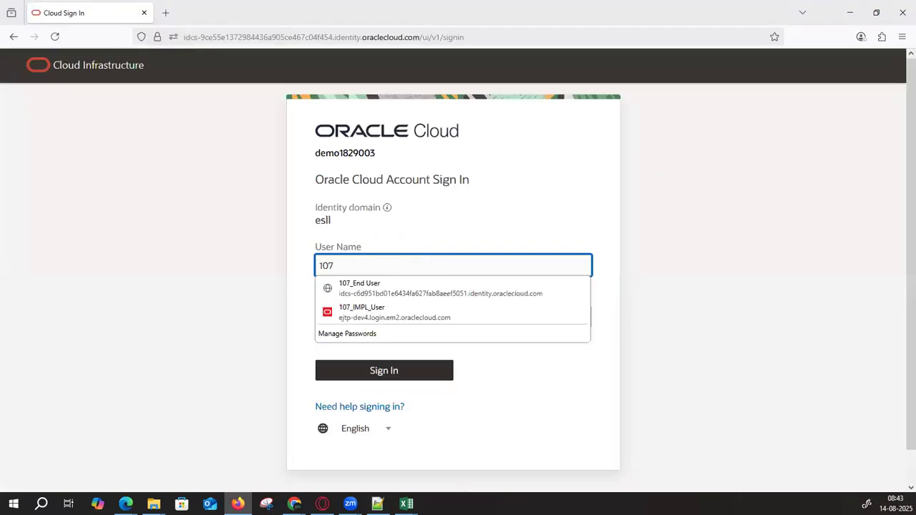
click(401, 312)
click(349, 379)
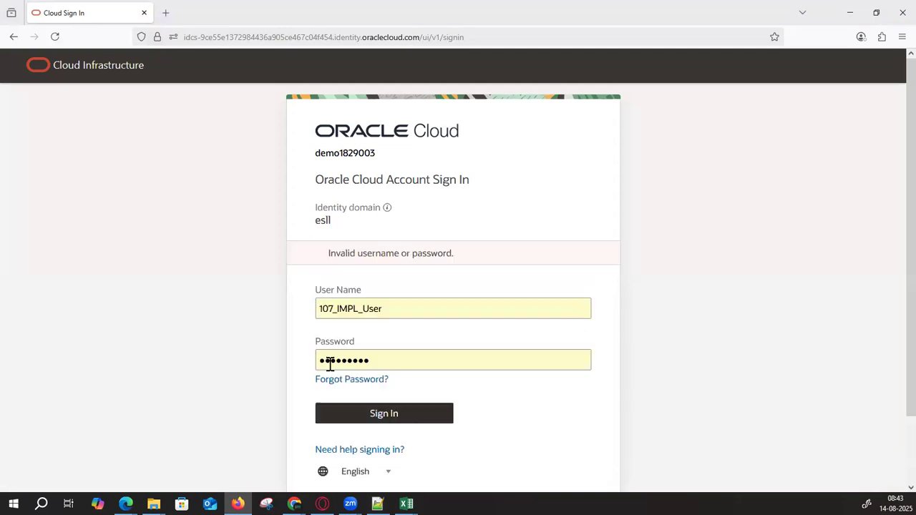
double_click(372, 366)
key(shift+Tab)
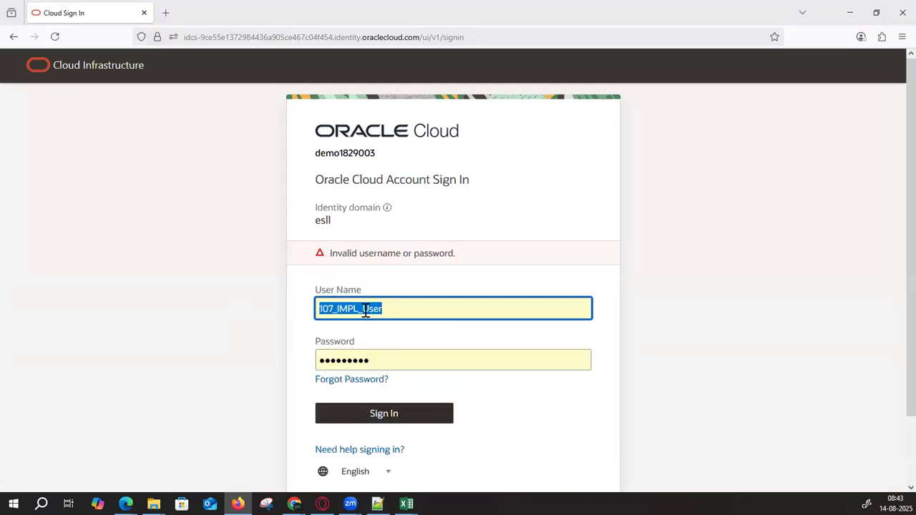
key(Tab)
key(ctrl+v)
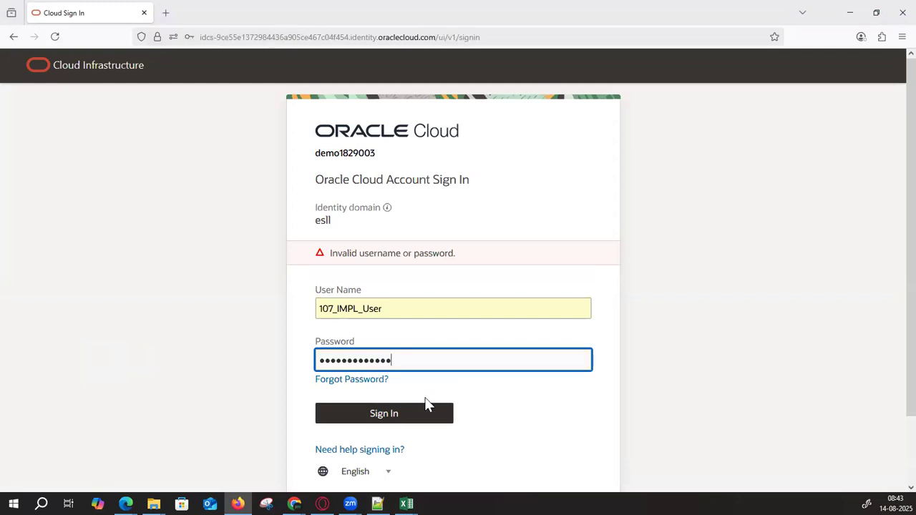
click(411, 413)
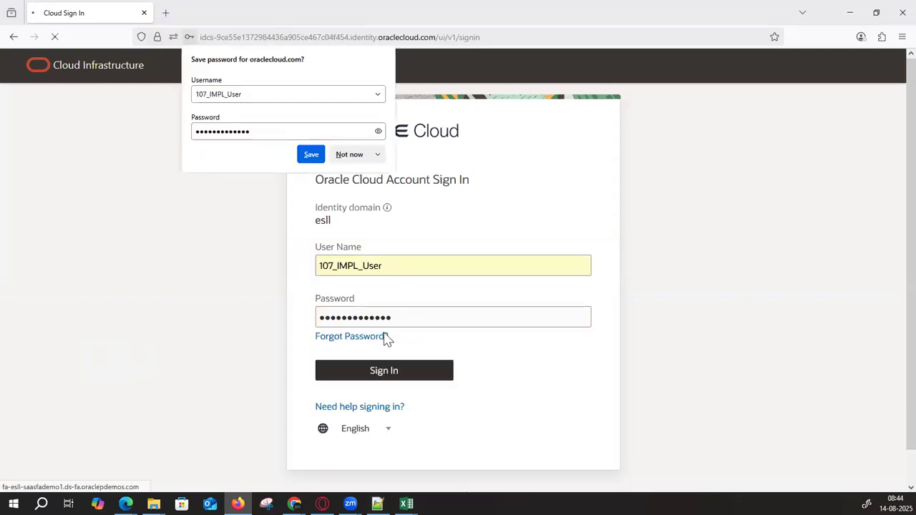
click(350, 154)
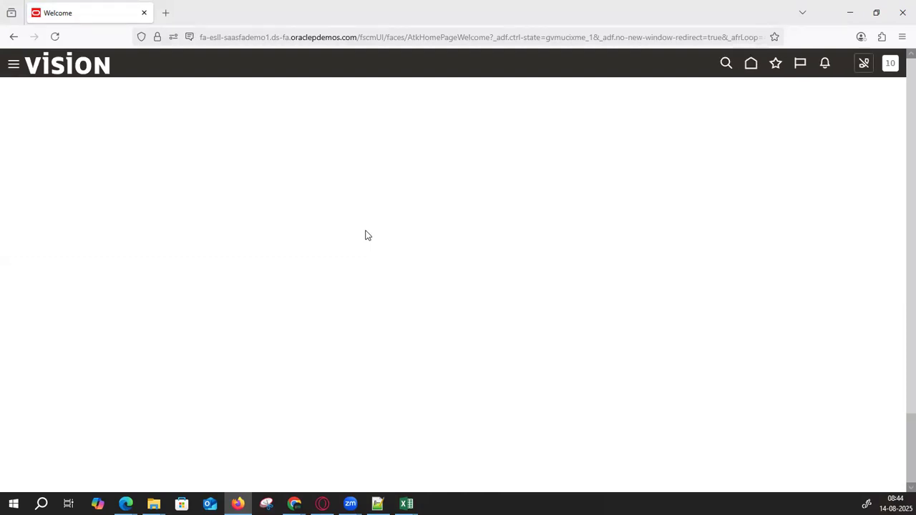
- Reload the Fusion home page and review setup steps A2:A17 in the workbook before minimizing it
click(751, 65)
mouse_move(406, 504)
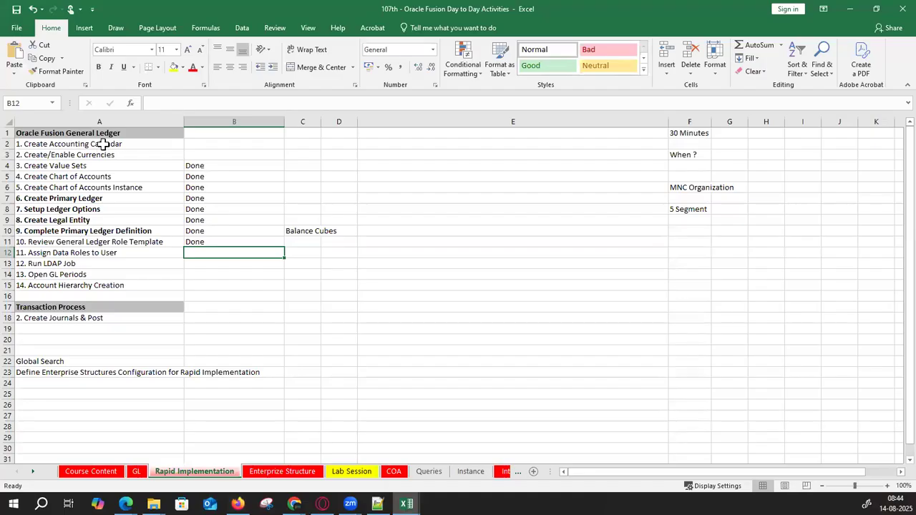
drag(102, 143, 98, 317)
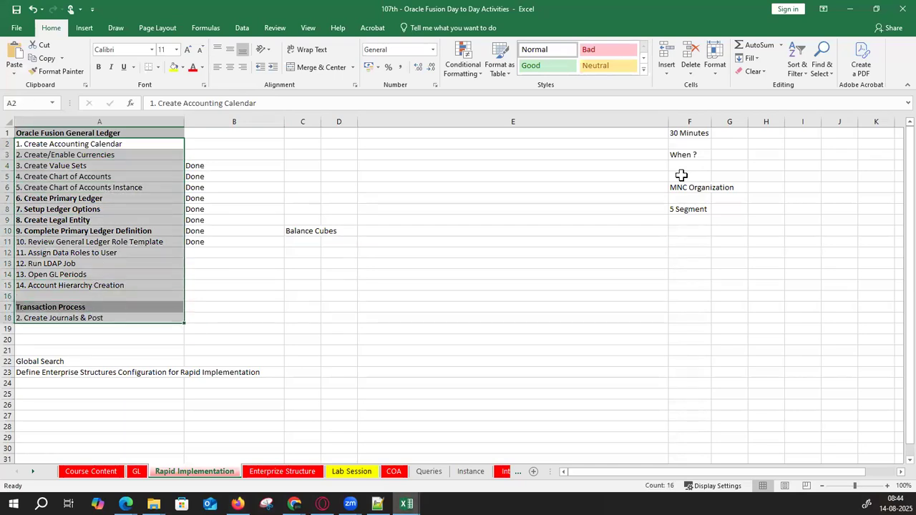
click(850, 8)
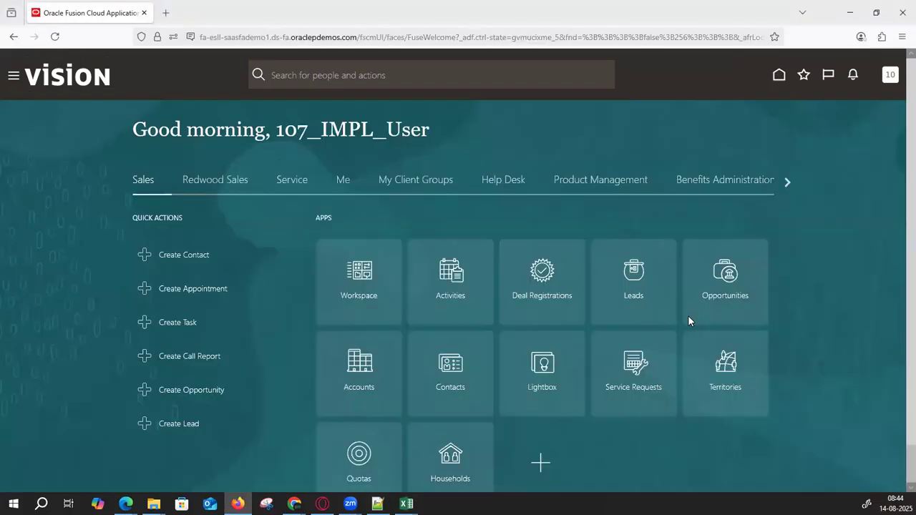
- Scroll the home page areas right and show the General Accounting apps
click(786, 182)
click(786, 182)
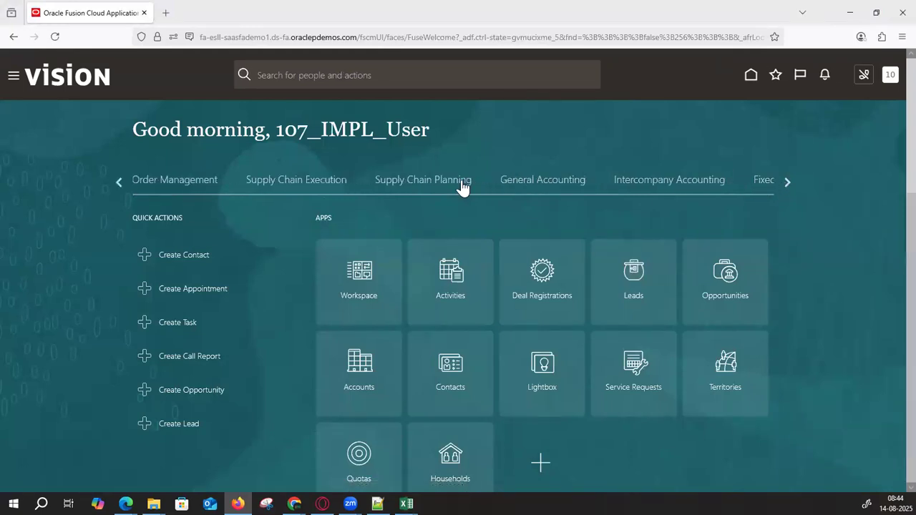
click(541, 184)
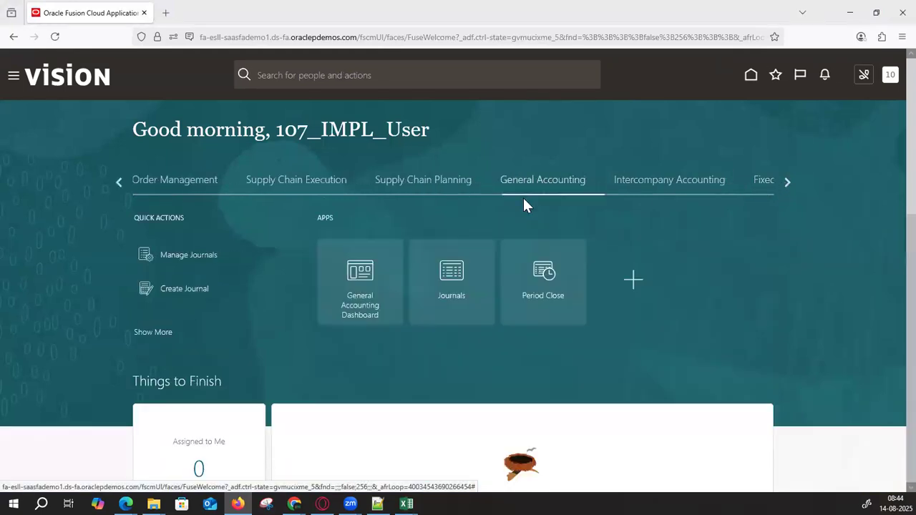
- Open Period Close, try confirming a data access set, and dismiss the 'Cannot parse null string' error
click(537, 275)
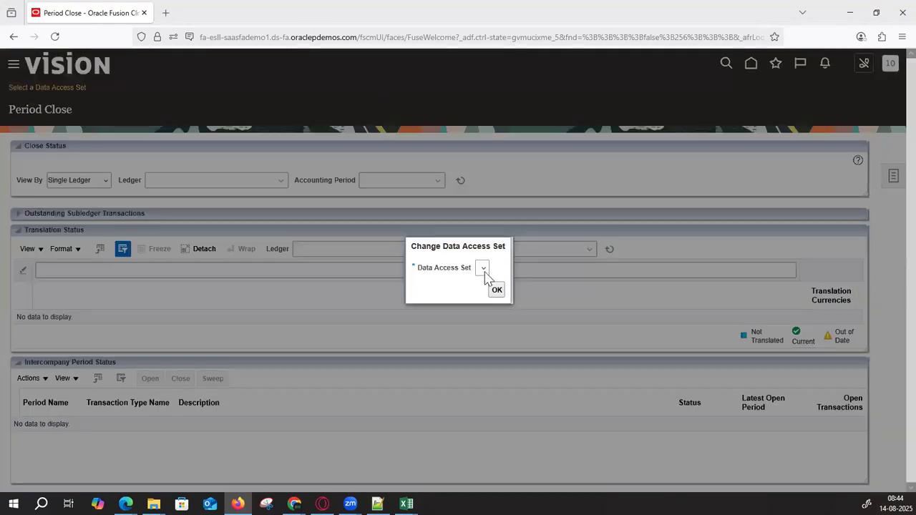
click(484, 270)
click(497, 289)
click(485, 179)
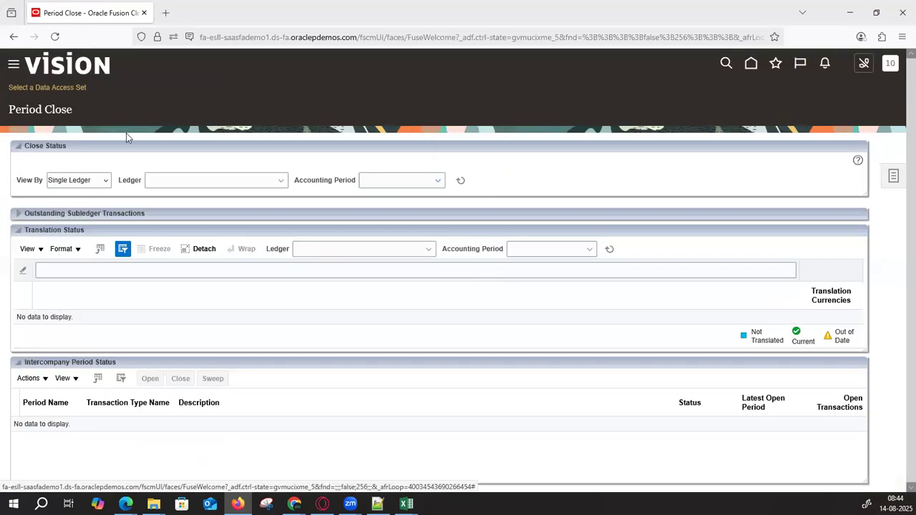
- Retry the empty data access set, dismiss the error again, and bring the Day to Day workbook forward
click(83, 88)
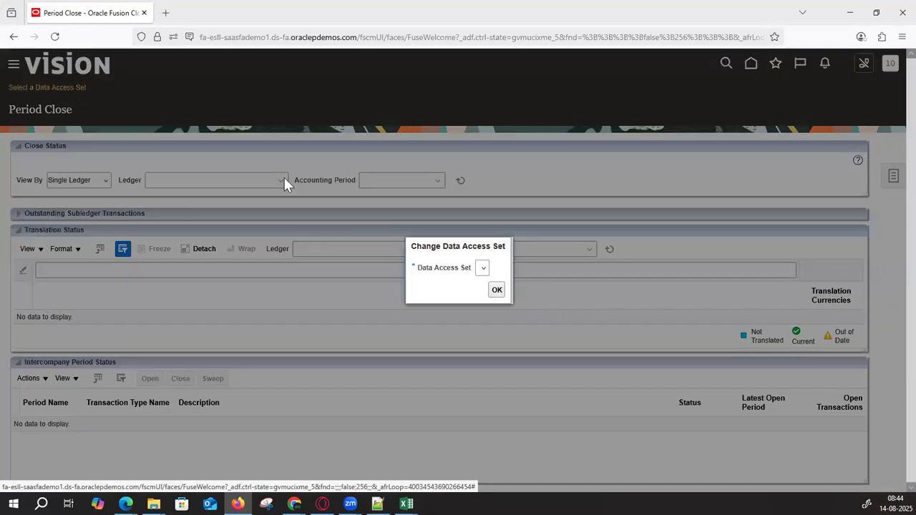
click(497, 290)
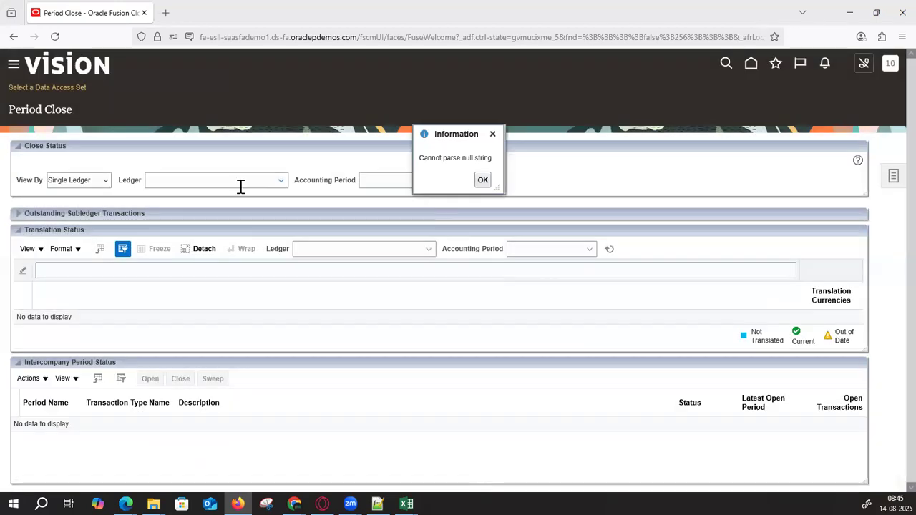
click(482, 180)
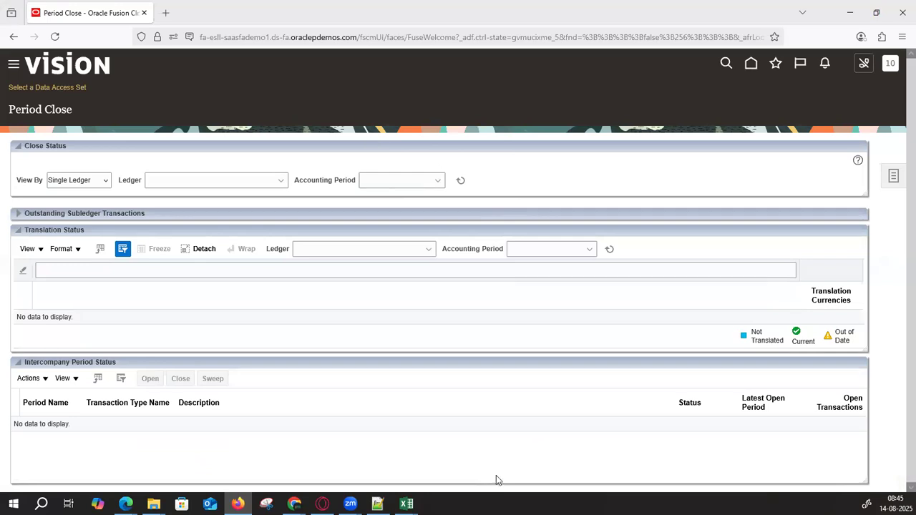
mouse_move(405, 503)
click(377, 440)
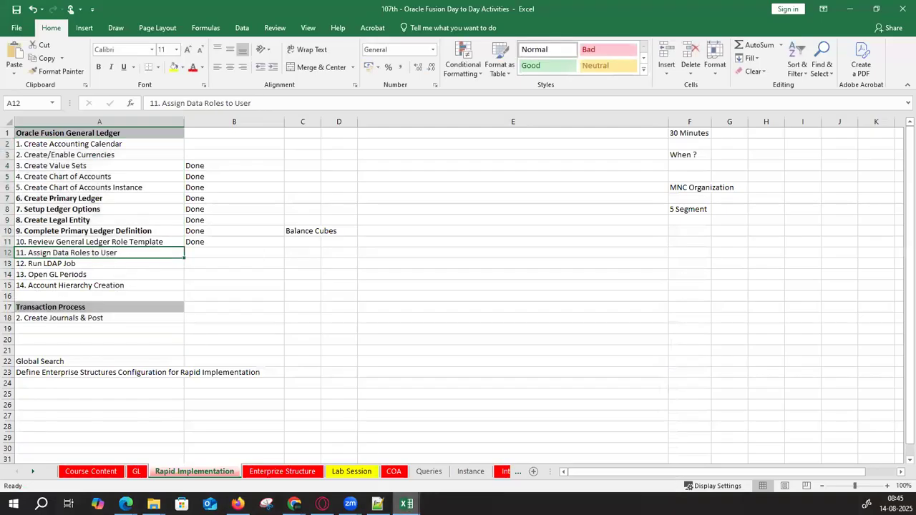
- On the GL sheet, enter Done in B36 for Reverse Journals
mouse_move(408, 494)
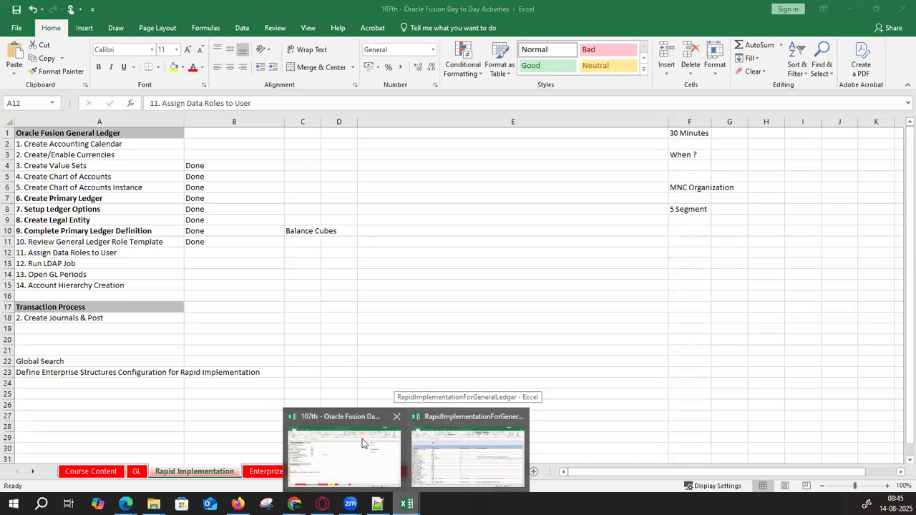
click(136, 471)
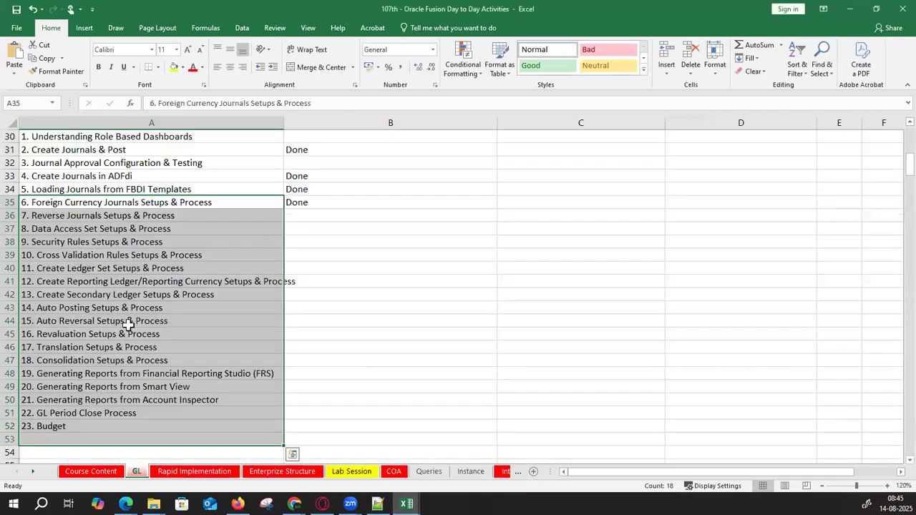
click(128, 206)
click(130, 215)
click(433, 216)
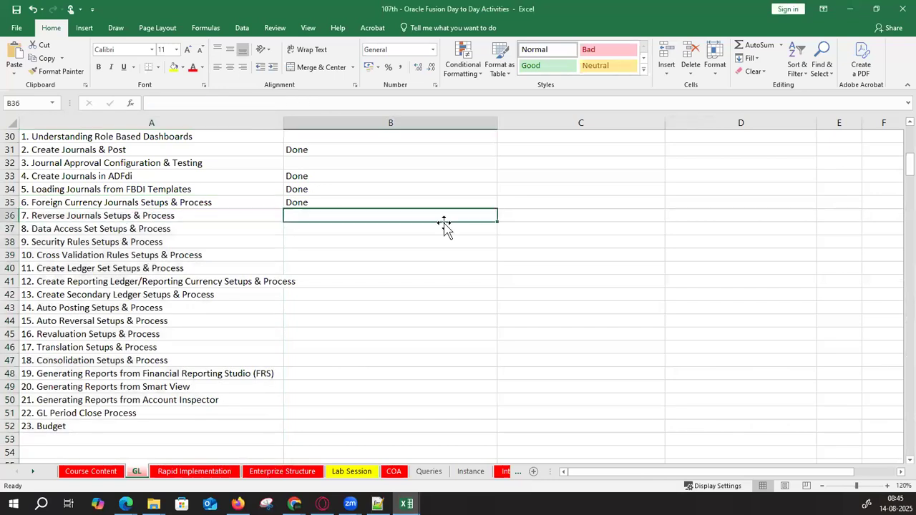
text(Done)
key(Return)
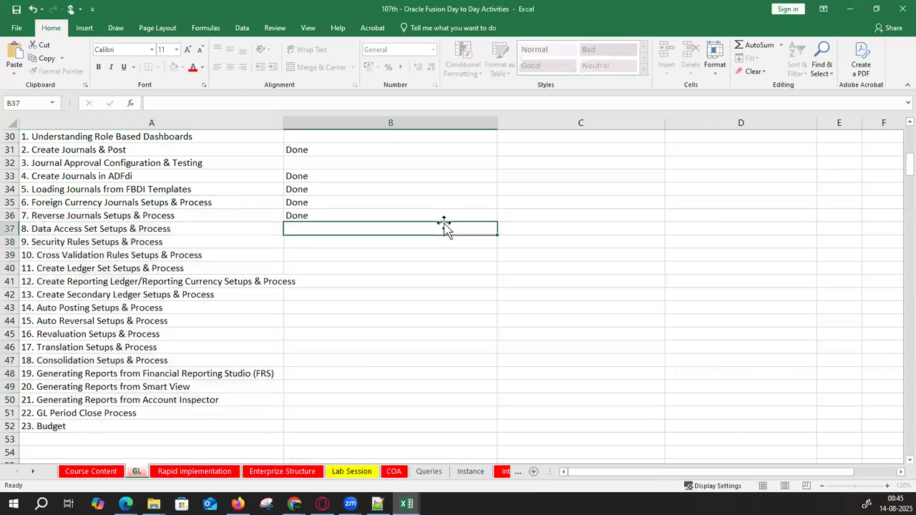
- Fill Account Hierarchy Creation in A27 yellow and minimize Excel
click(143, 152)
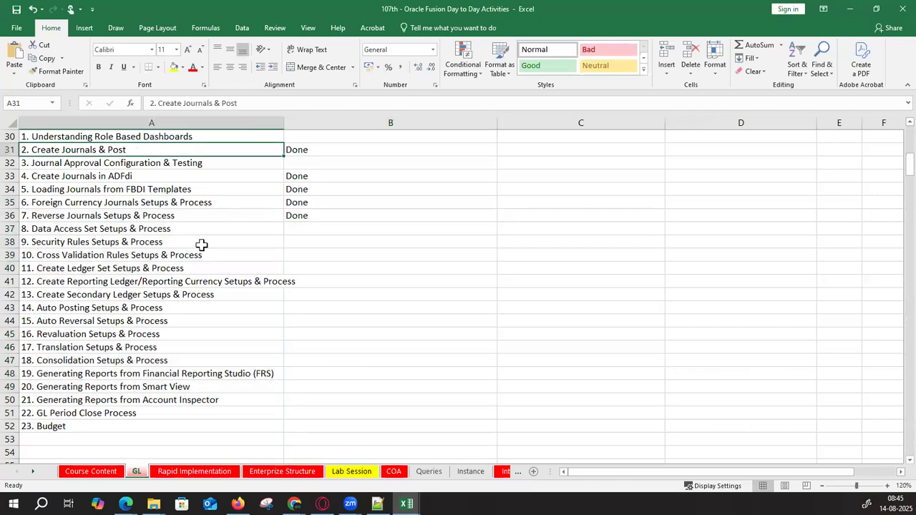
scroll(200, 245, up, 2)
scroll(199, 245, up, 4)
scroll(191, 257, down, 4)
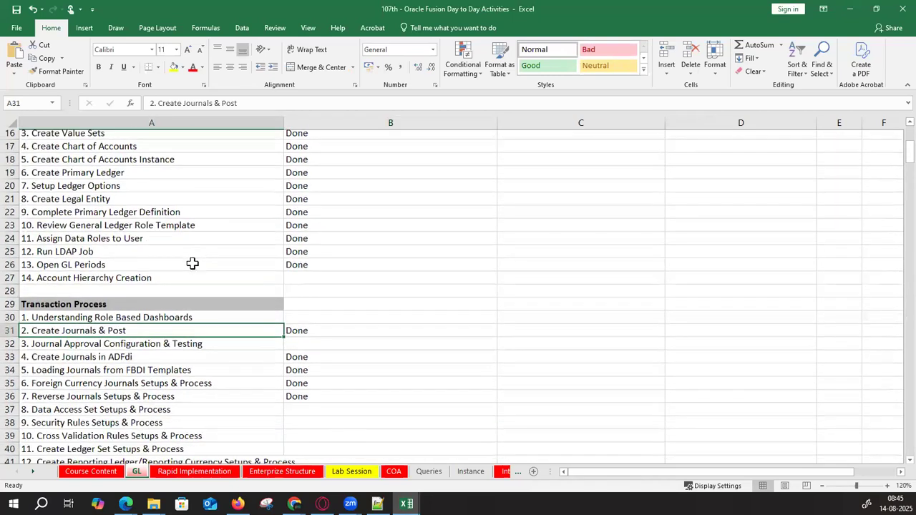
scroll(190, 262, up, 1)
click(156, 218)
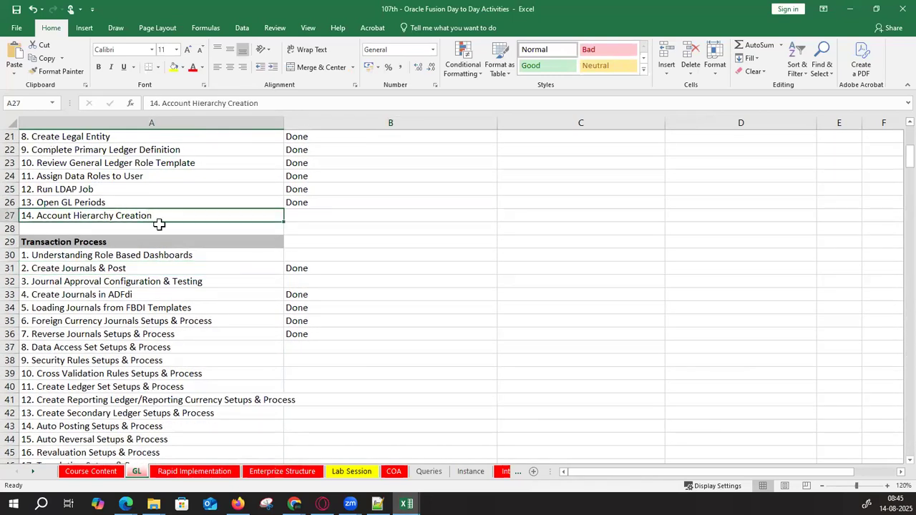
click(174, 67)
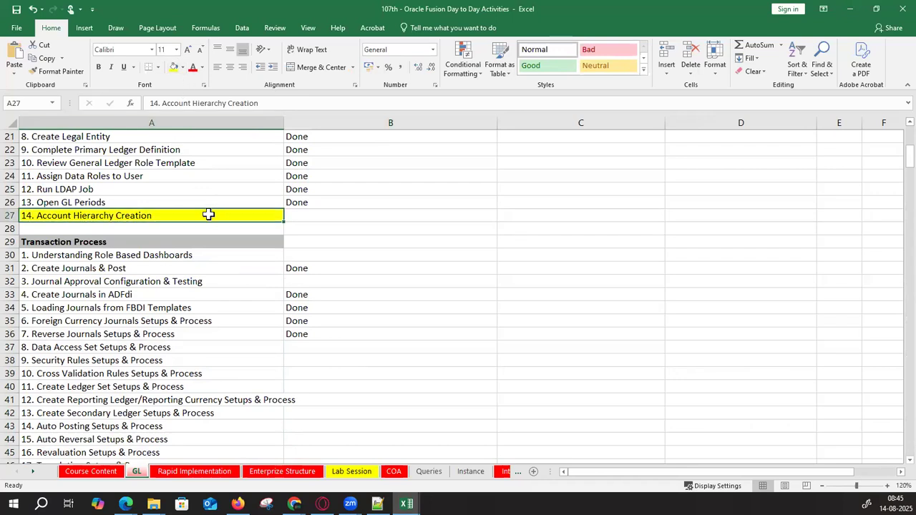
click(850, 8)
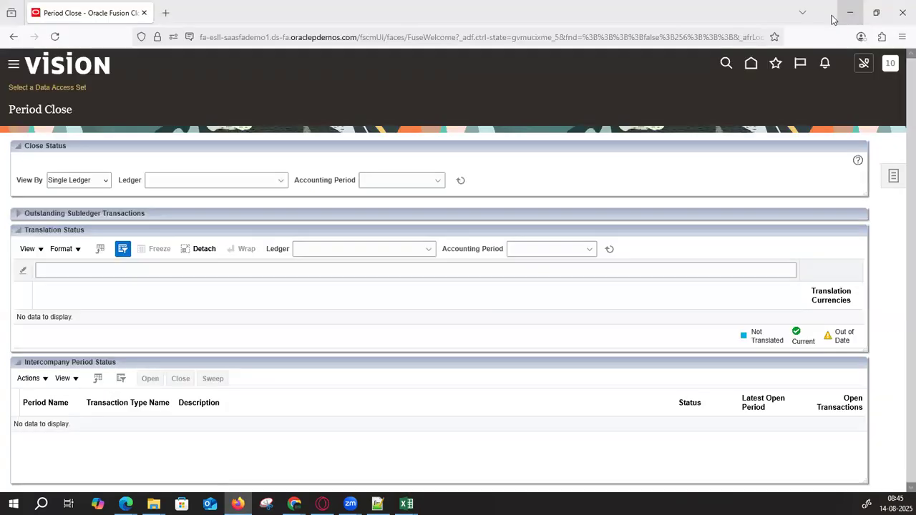
- In Setup and Maintenance's Financials offering, search 'Manag%Hie' and open Manage Account Hierarchies
click(891, 65)
click(704, 237)
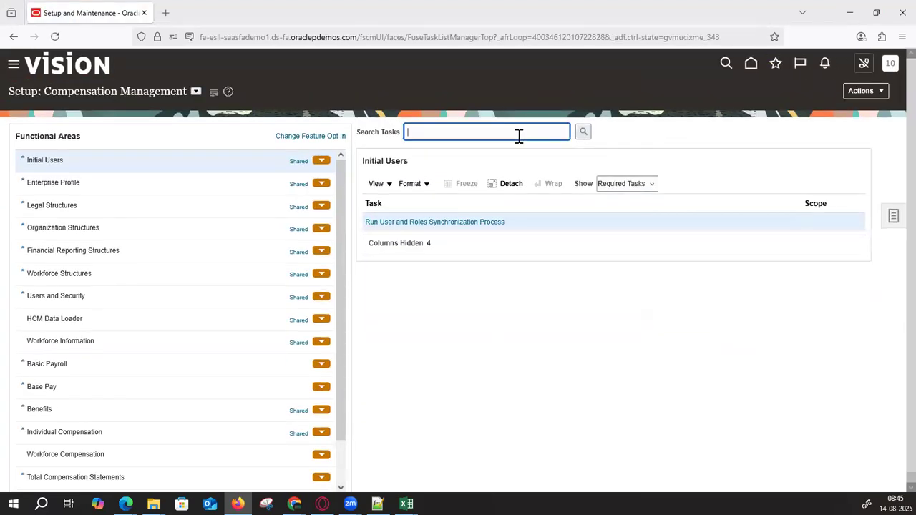
click(194, 94)
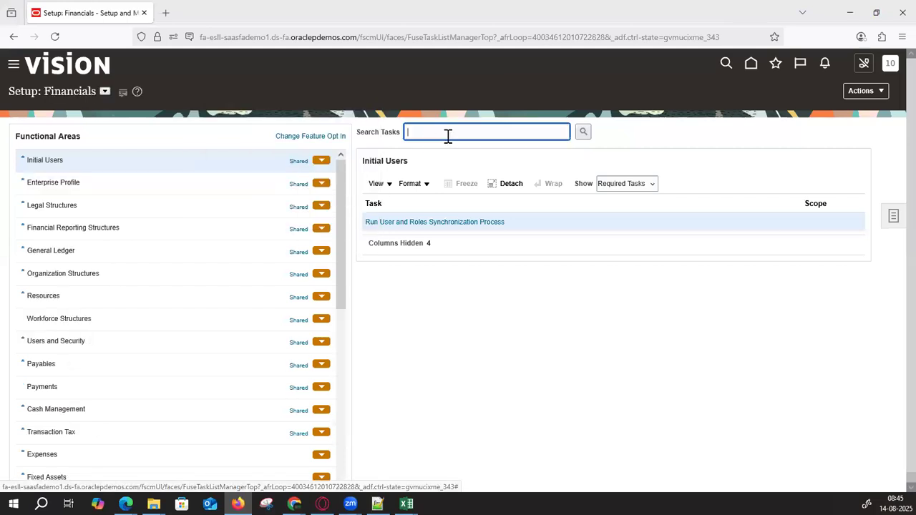
text(Manag%Hie%)
key(Return)
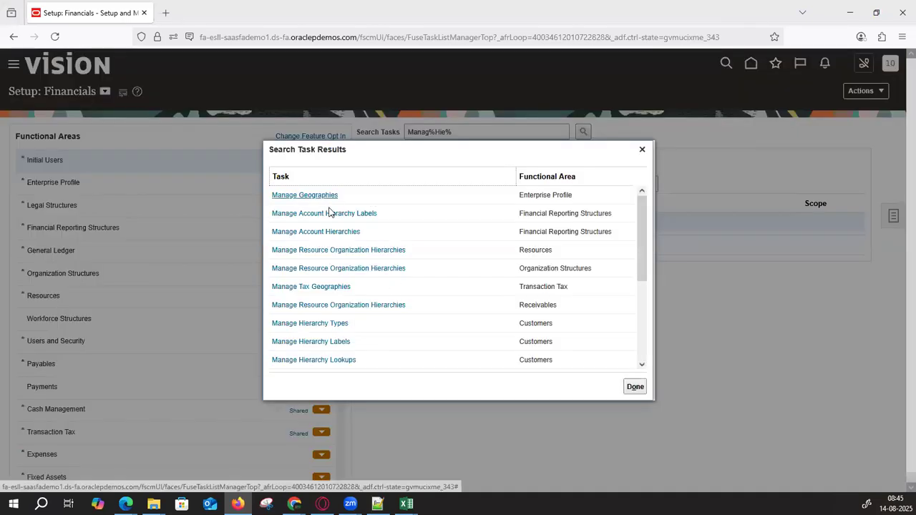
click(323, 233)
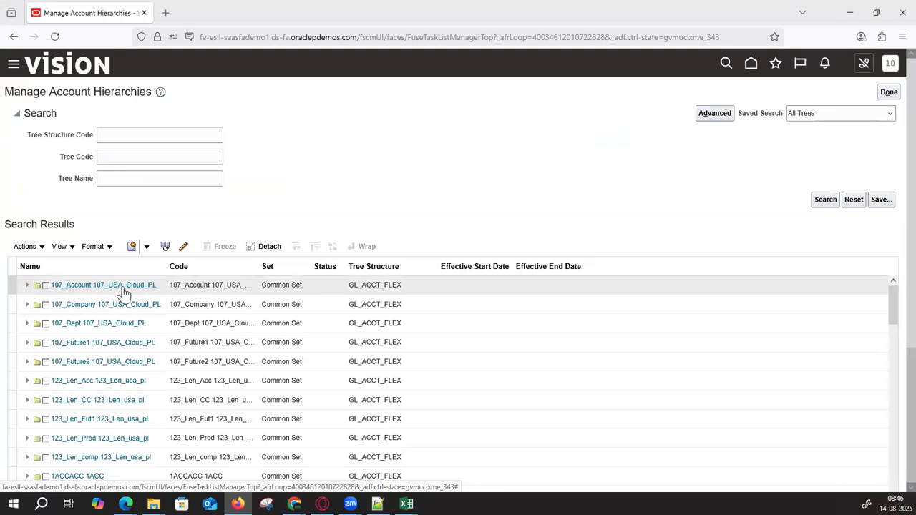
- Expand 107_Account 107_USA_Cloud_PL, widen the Name column, and open the Current version
click(28, 285)
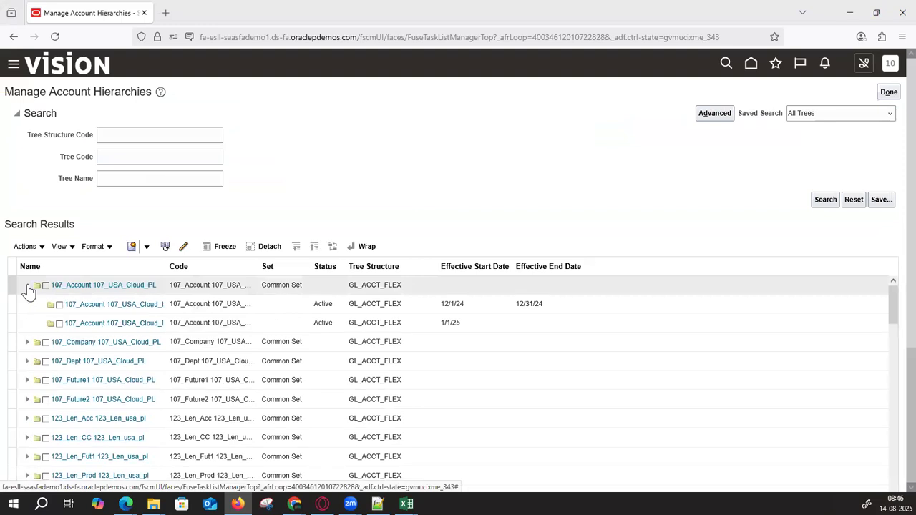
drag(169, 269, 213, 269)
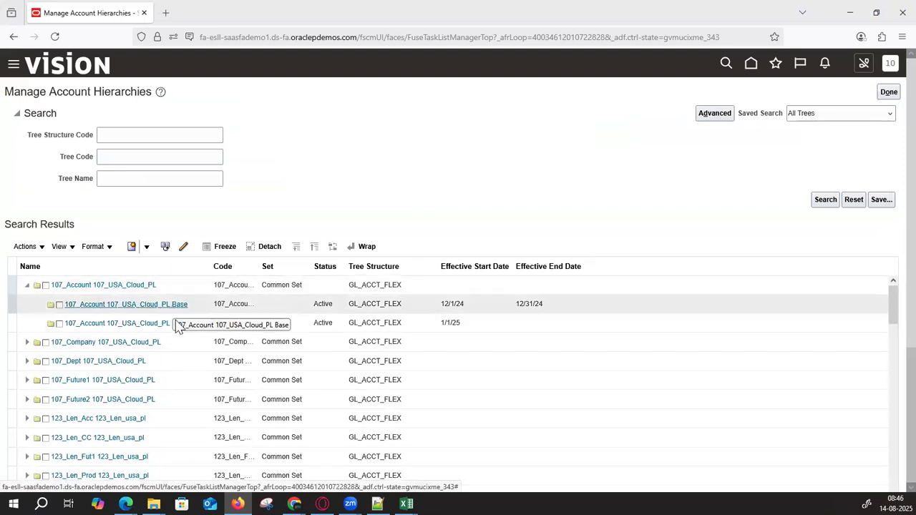
click(125, 326)
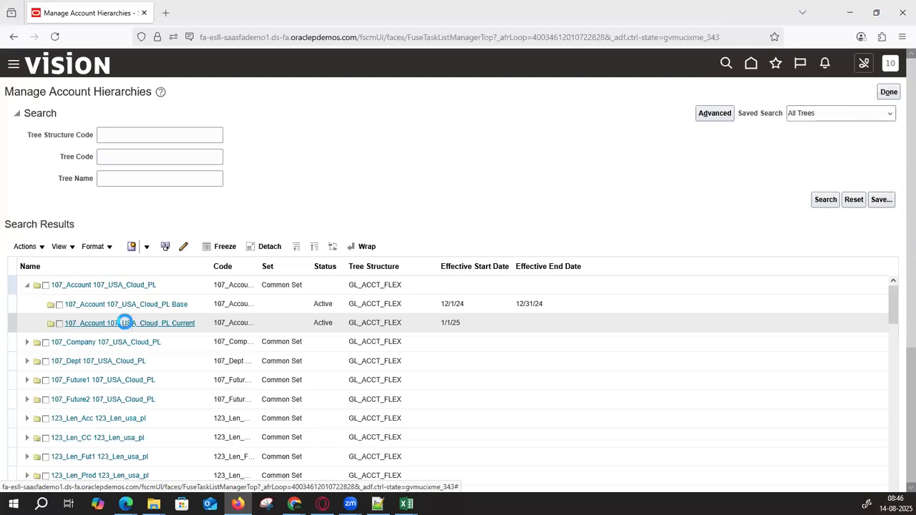
click(164, 321)
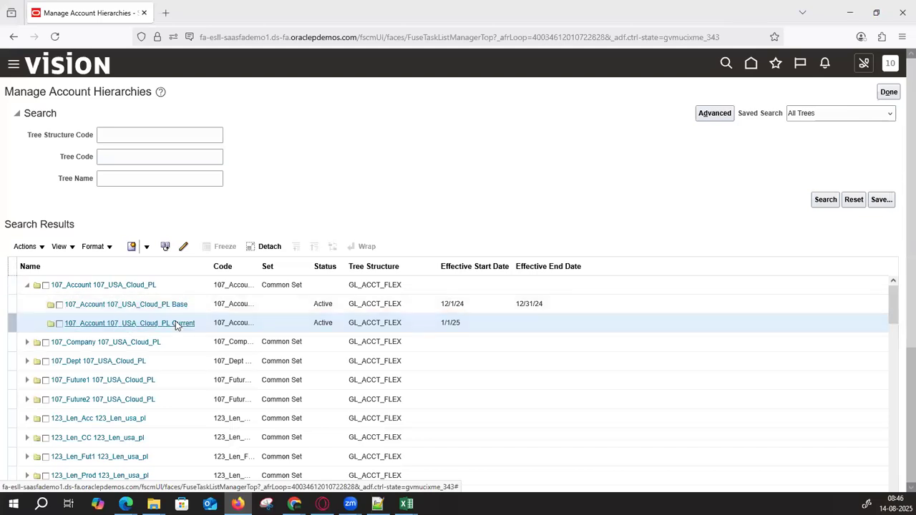
- Choose to update tree nodes while keeping the version active, and confirm
click(311, 284)
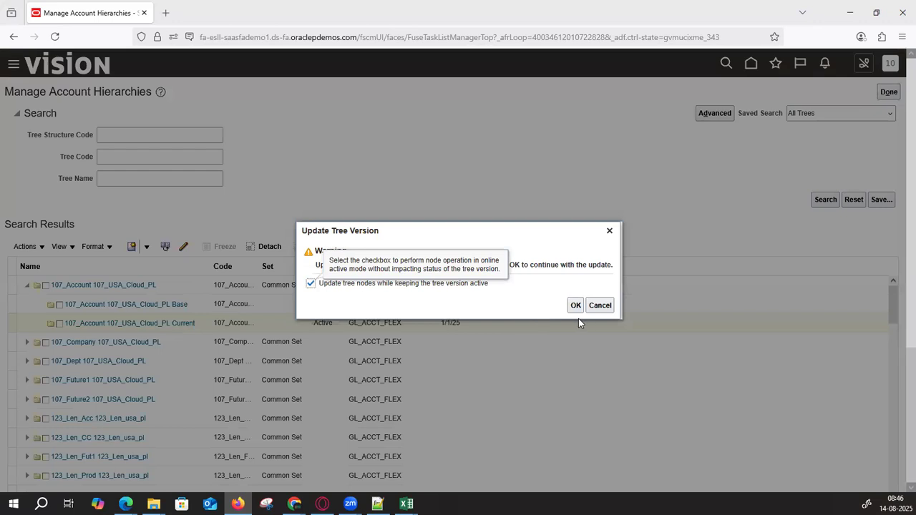
click(579, 309)
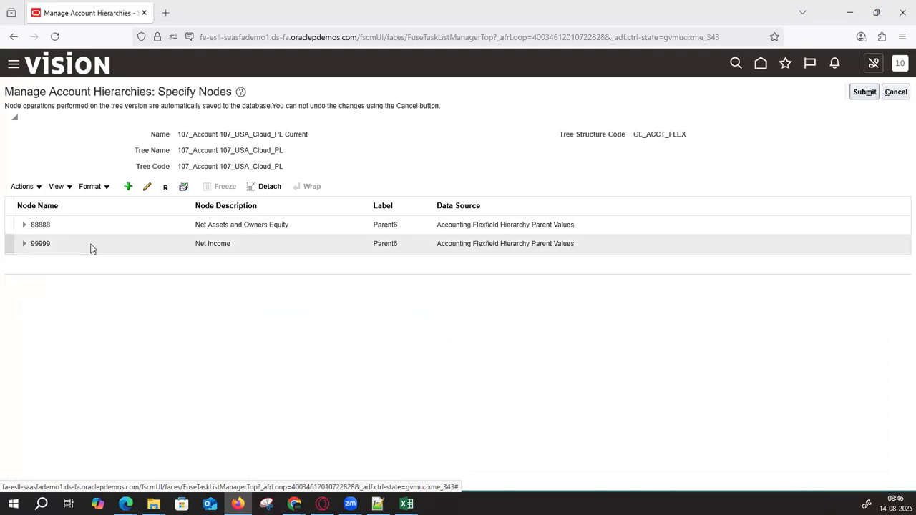
- Select 99999 Net Income and expand it to show REV and EXP
click(395, 229)
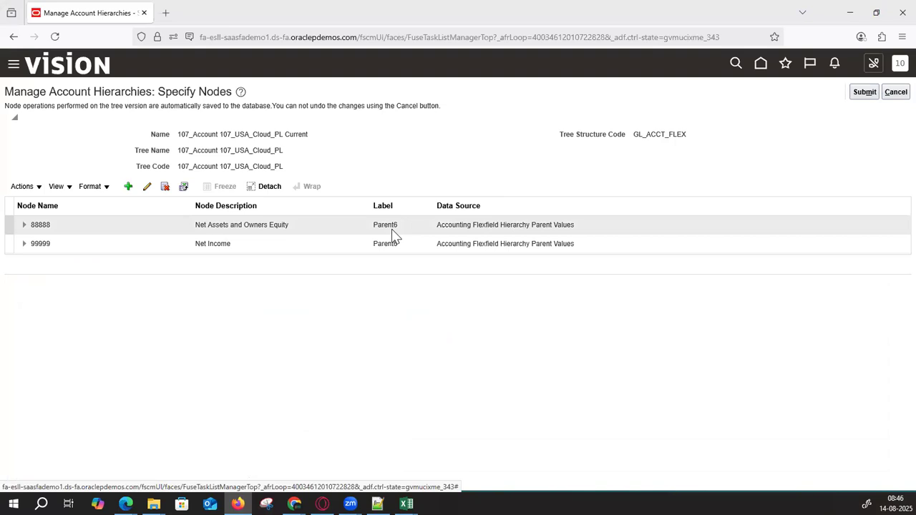
click(229, 245)
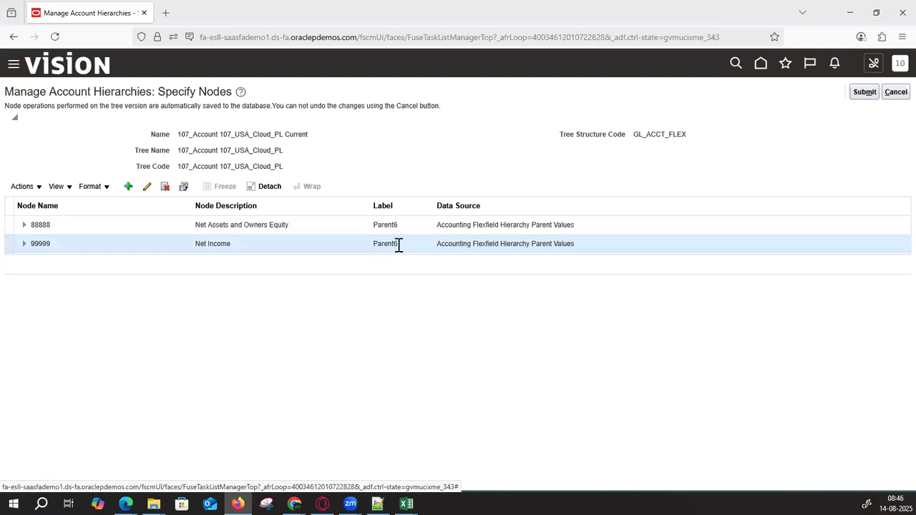
drag(373, 246, 393, 245)
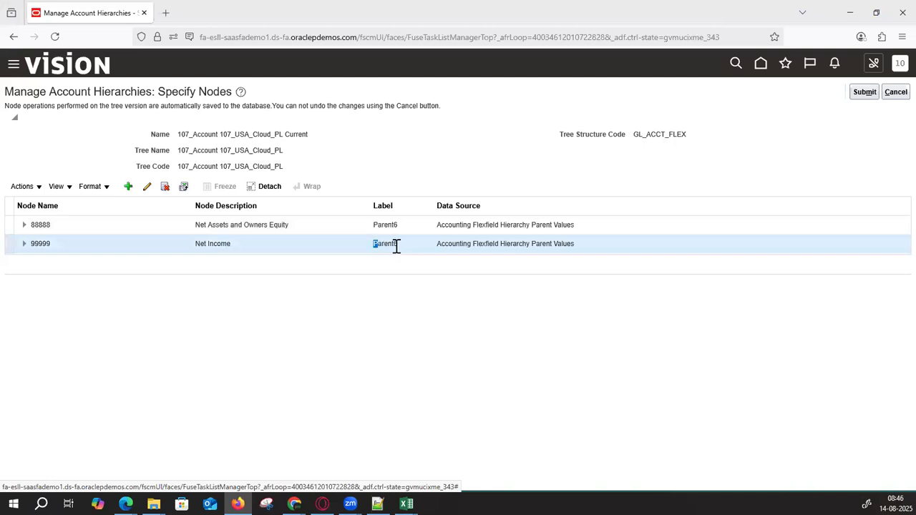
click(26, 246)
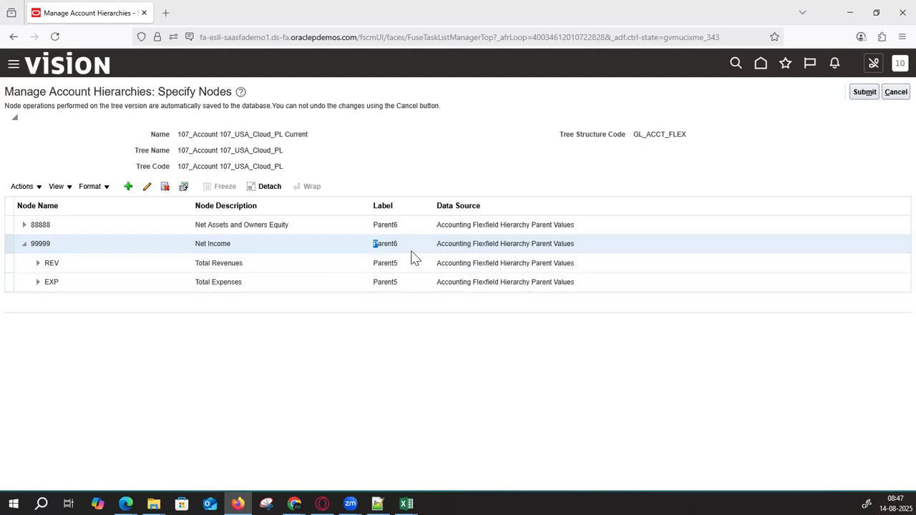
- Expand REV Total Revenues and its 40006 Catering node to view the accounts
click(287, 267)
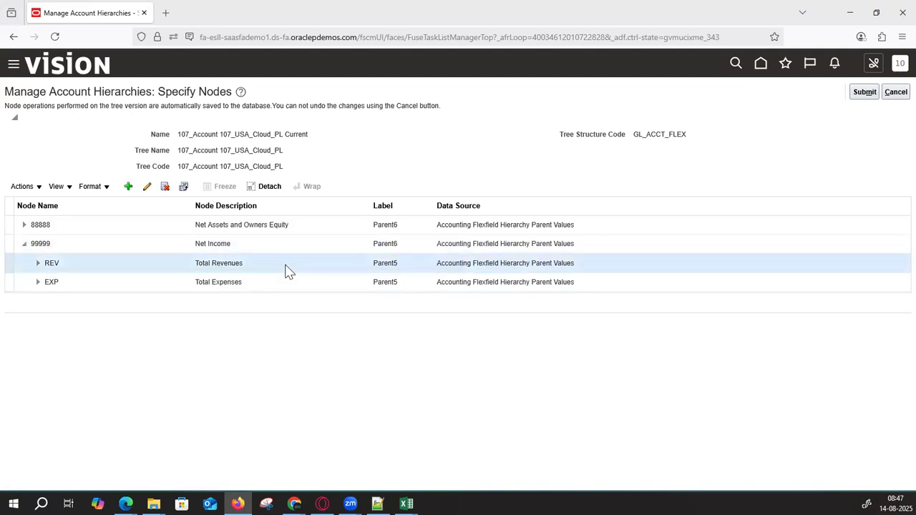
click(38, 262)
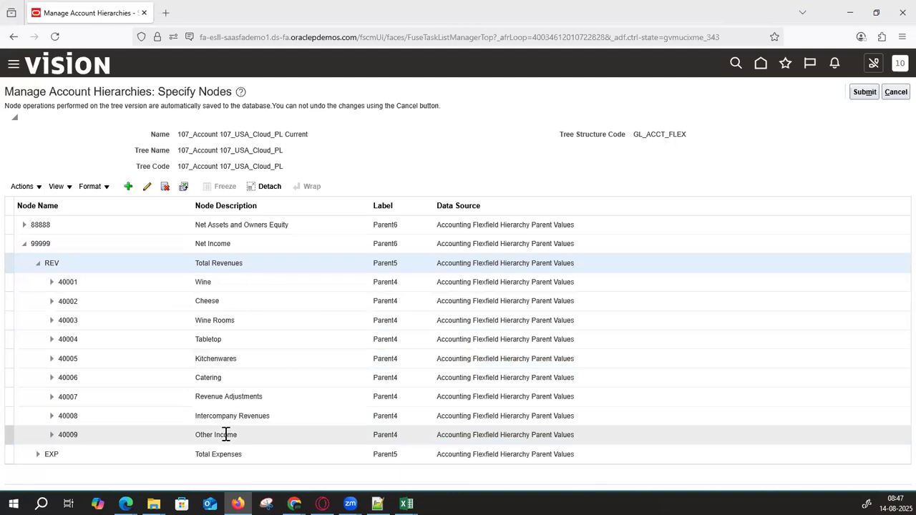
click(206, 379)
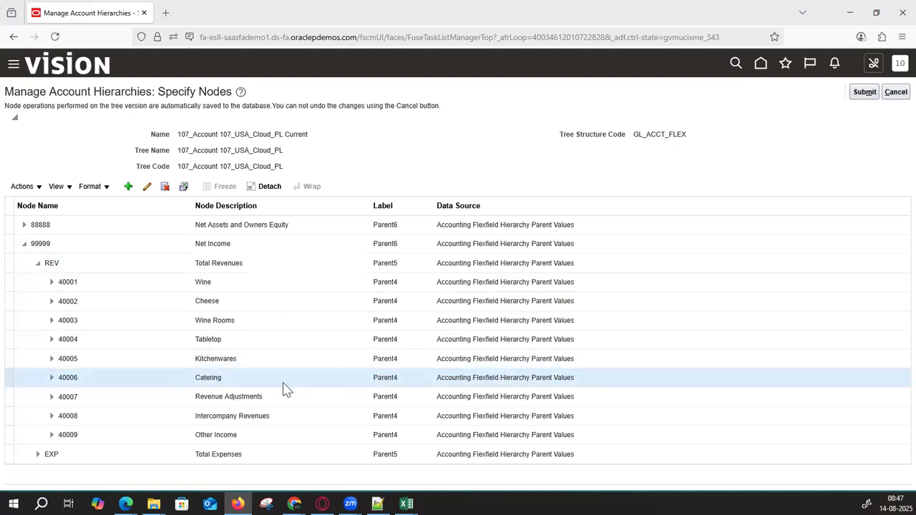
click(53, 380)
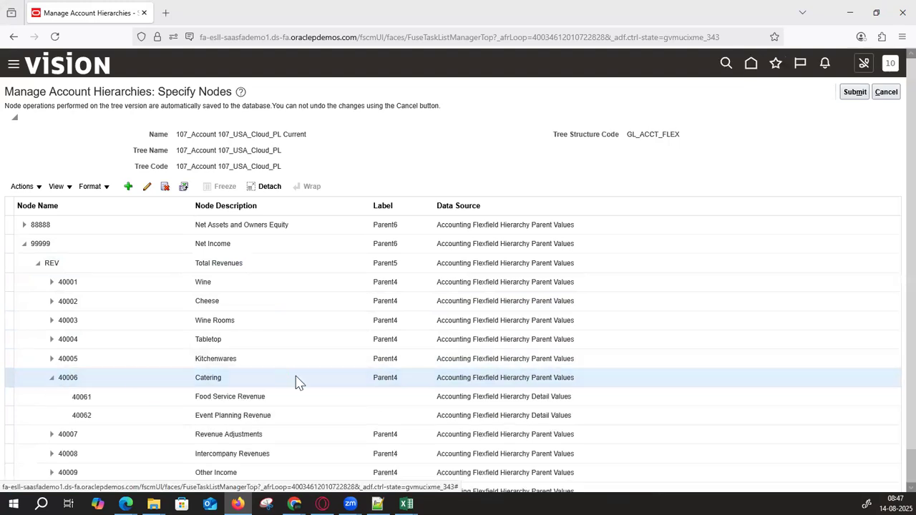
scroll(269, 374, down, 1)
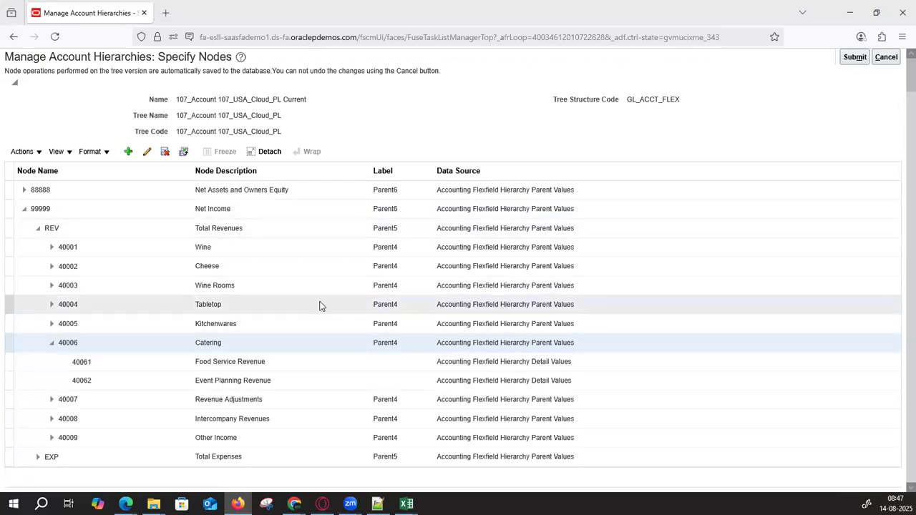
- Inspect the Wine and Cheese accounts, then collapse Cheese, Wine, Catering and REV
click(52, 249)
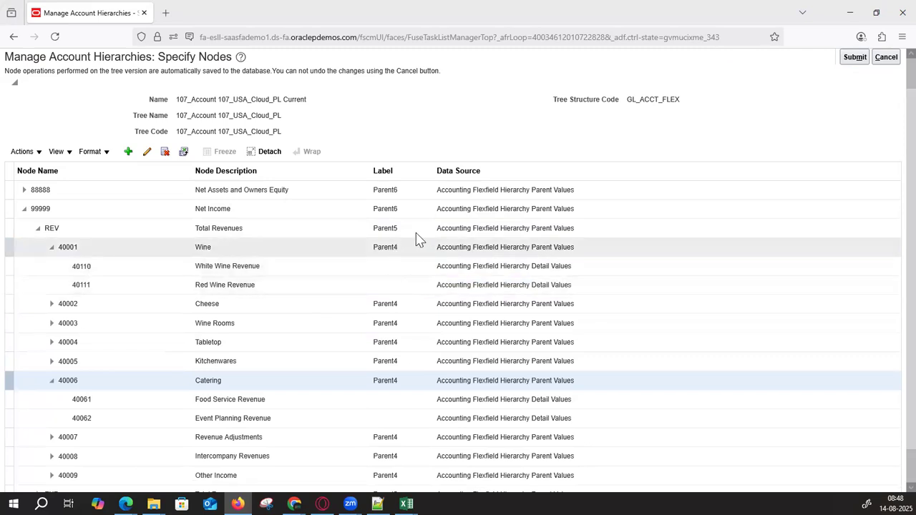
click(51, 306)
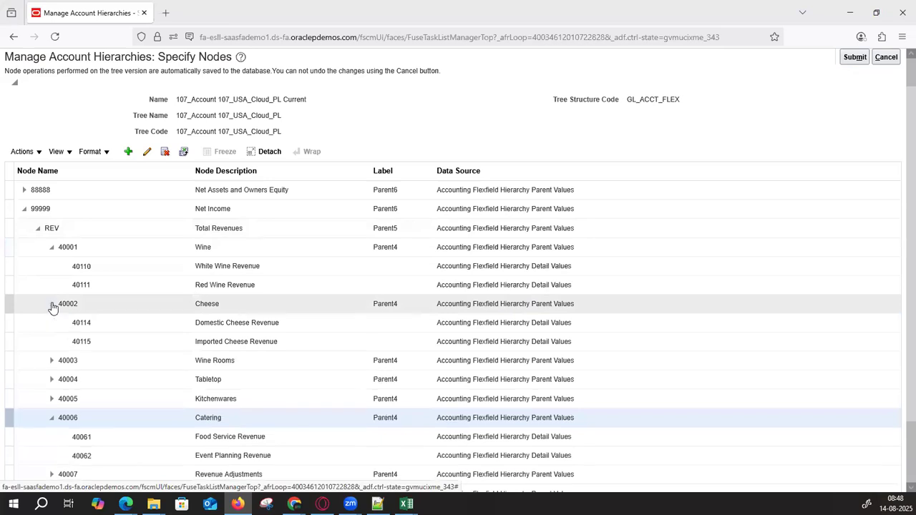
click(52, 305)
click(52, 249)
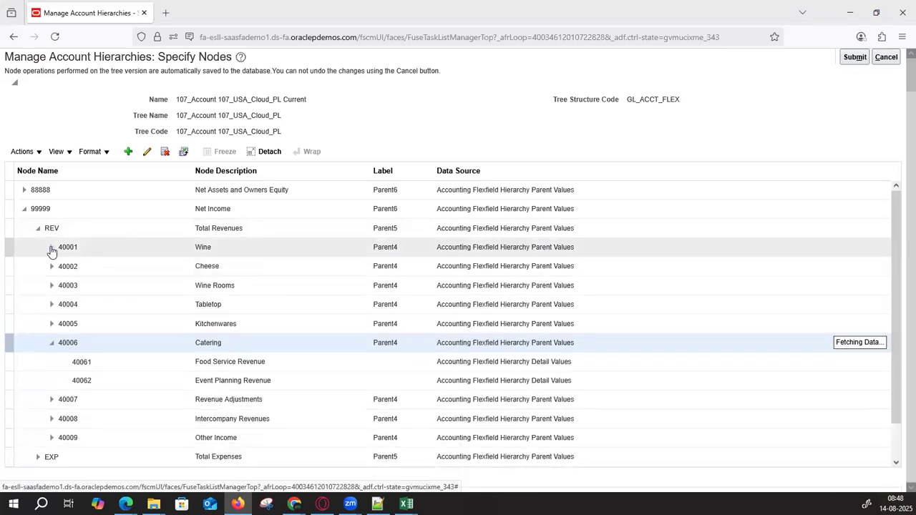
click(52, 344)
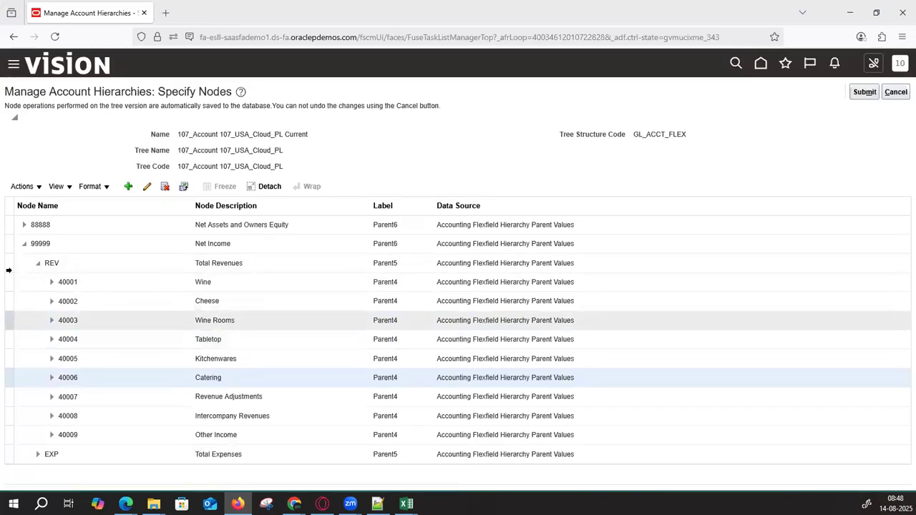
click(38, 264)
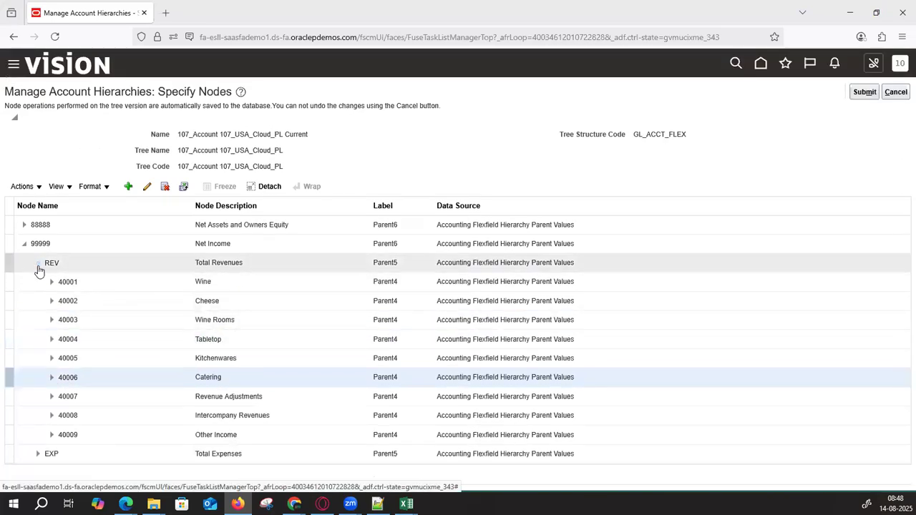
- Expand EXP and 50000, reviewing accounts 52146 Freight, 52147 Variances, 52148 and Conversion Rate Variance
click(37, 282)
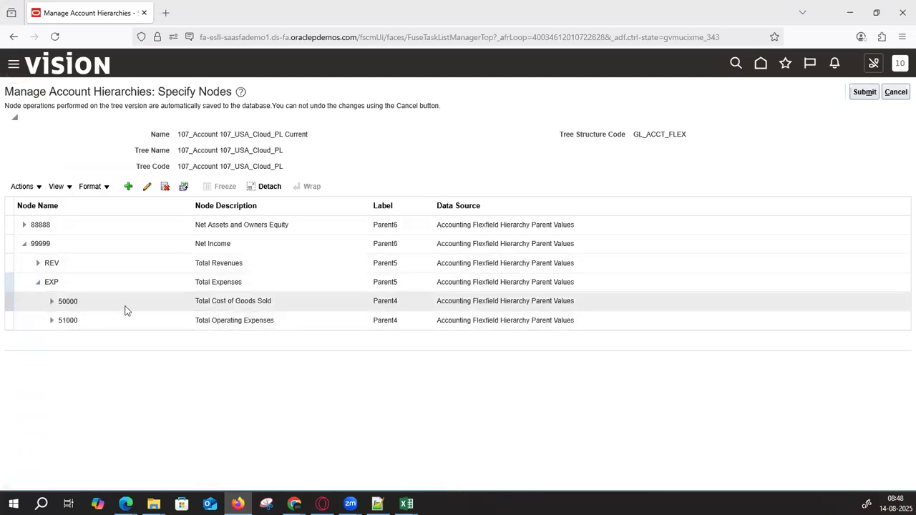
click(52, 302)
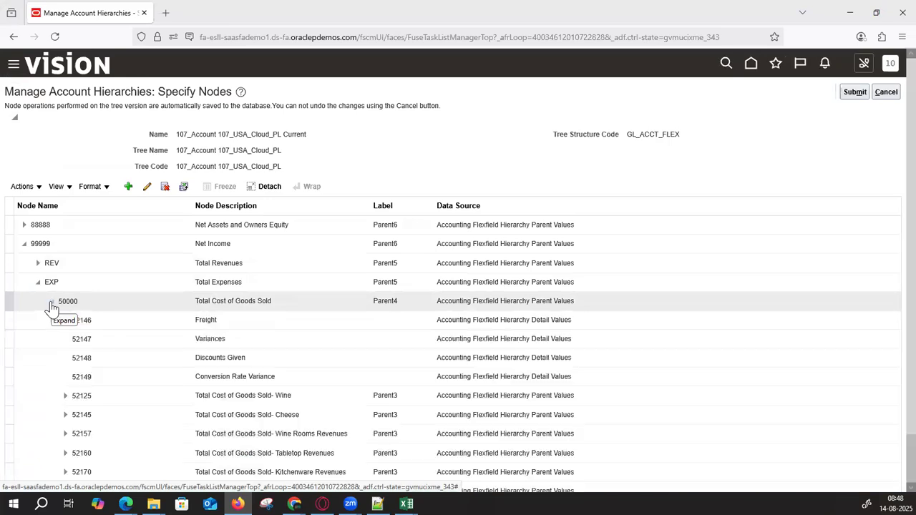
click(301, 323)
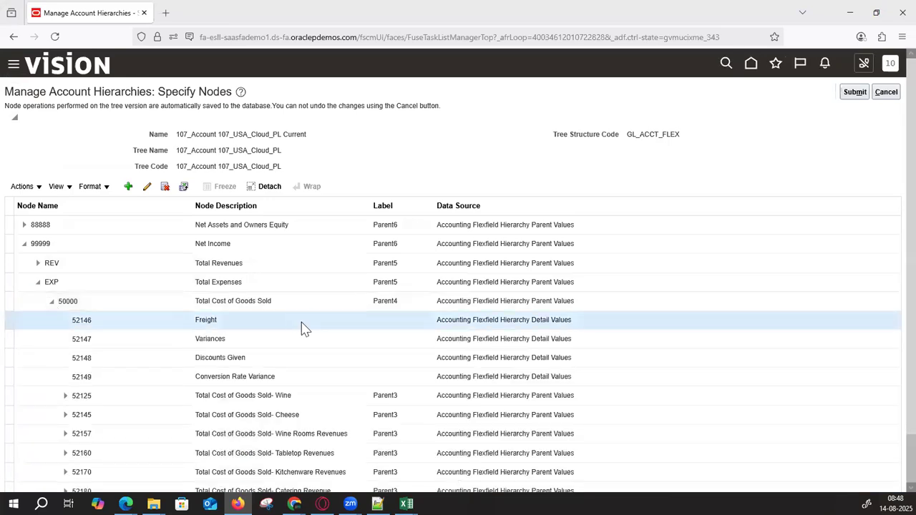
click(296, 341)
click(281, 358)
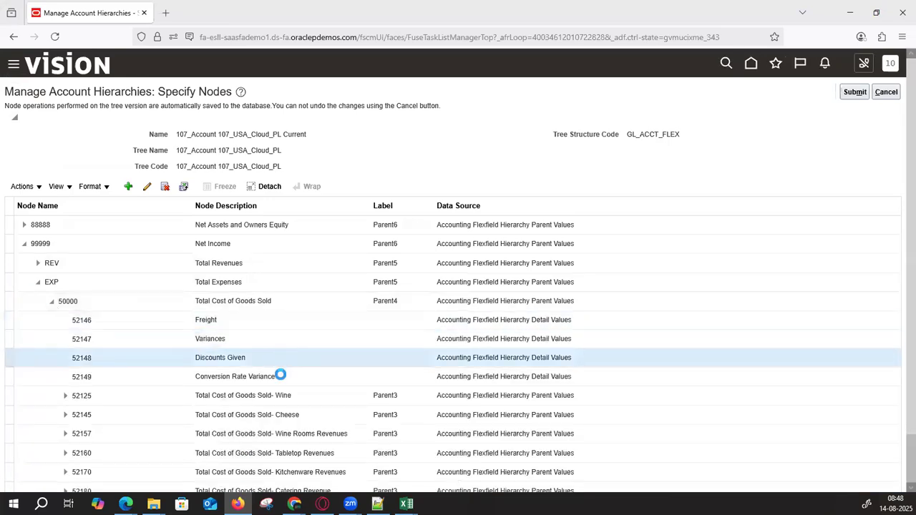
click(280, 383)
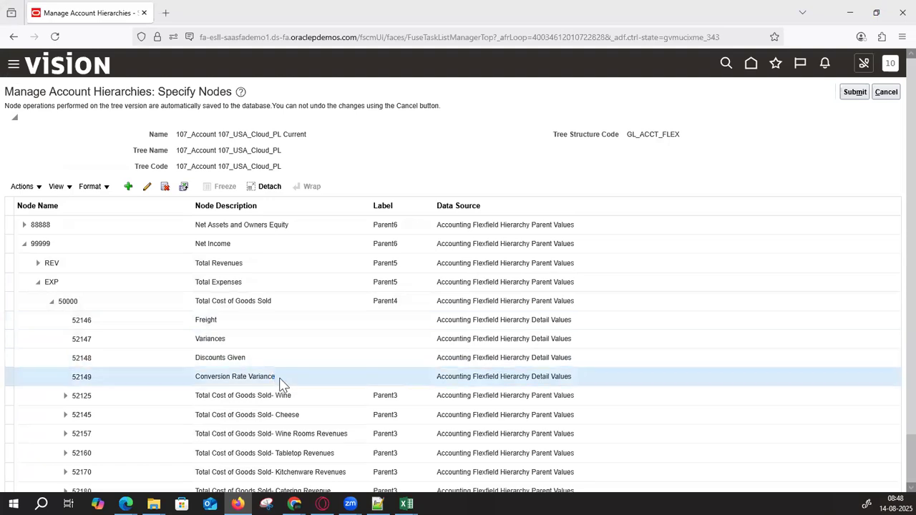
- Expand and collapse 52125 Total Cost of Goods Sold- Wine, then expand 51000 Total Operating Expenses
scroll(290, 375, down, 1)
click(294, 349)
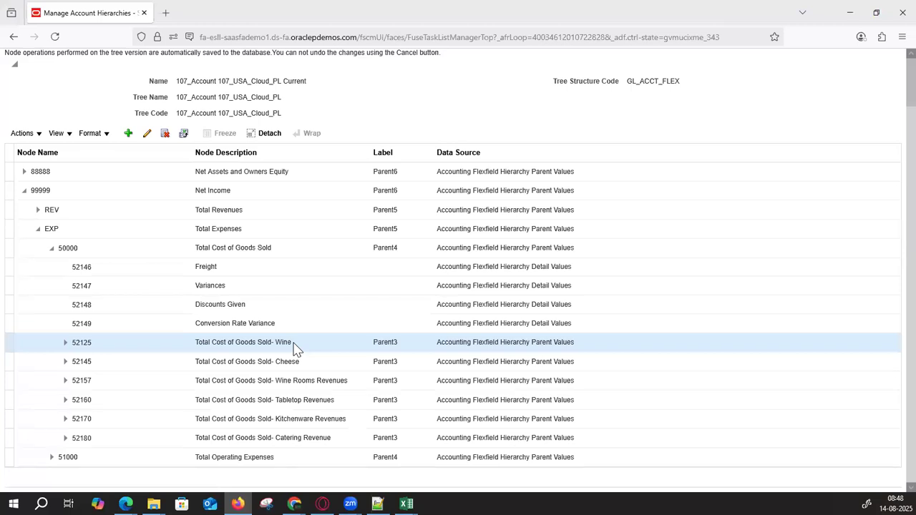
click(66, 345)
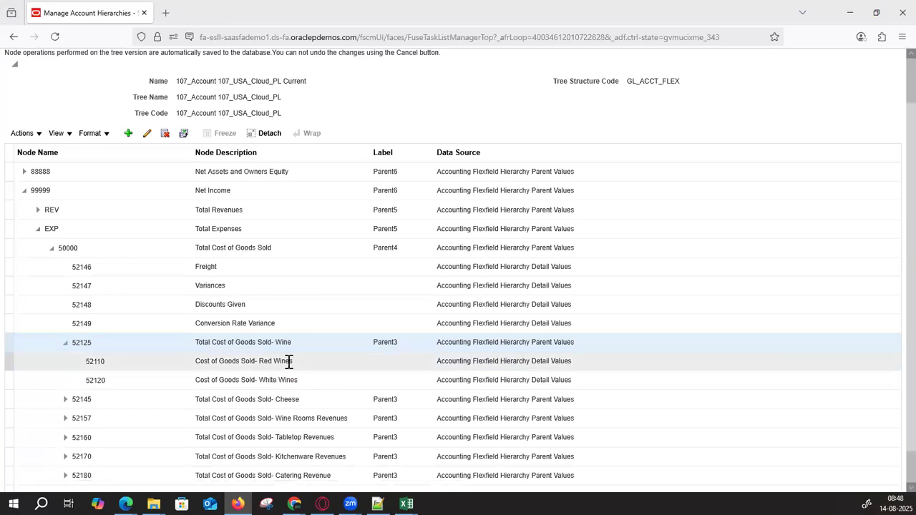
click(66, 343)
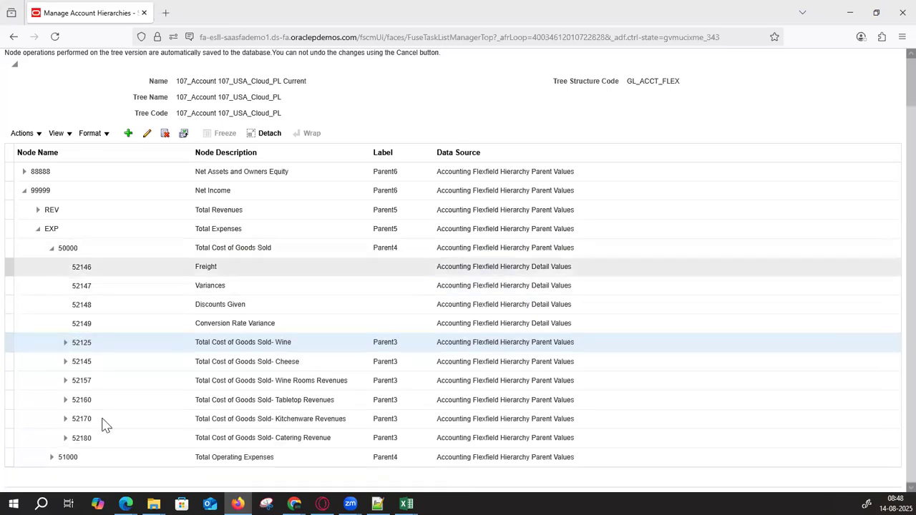
click(52, 456)
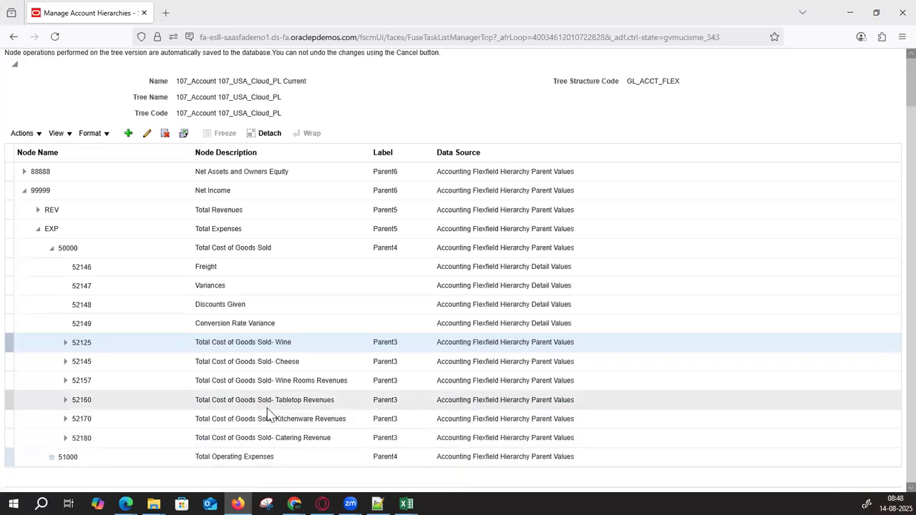
- Inspect Operating Expenses nodes 51000–51500, expanding Depreciation and Total Depreciation 56000 to list its accounts
scroll(267, 408, down, 3)
click(234, 286)
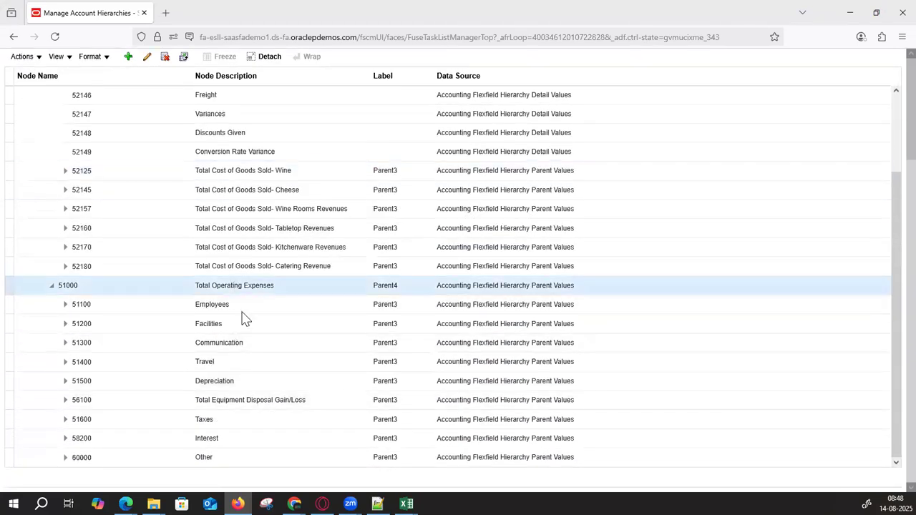
click(241, 309)
click(249, 324)
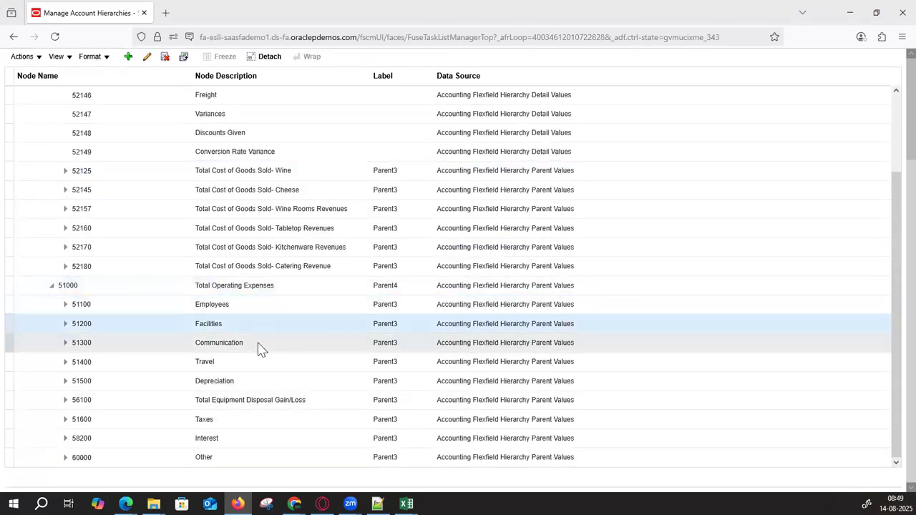
click(259, 342)
click(260, 362)
click(260, 381)
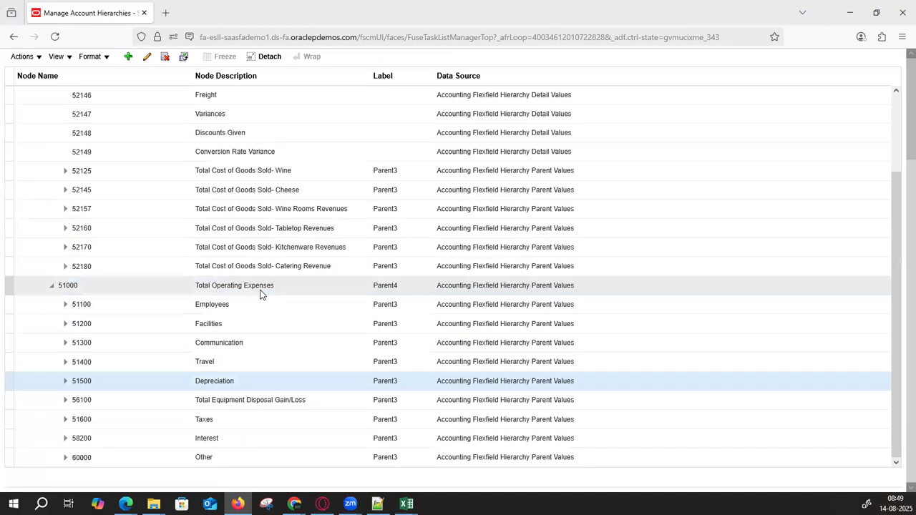
click(64, 383)
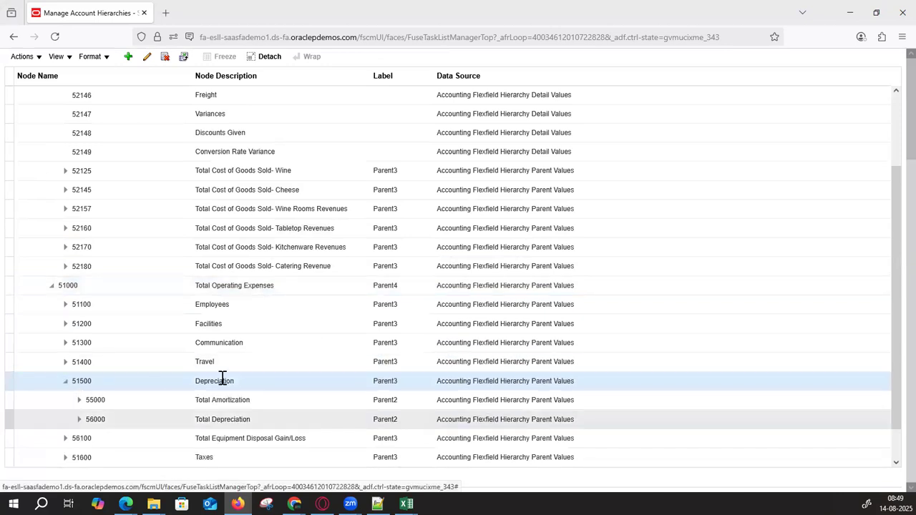
click(78, 419)
scroll(271, 312, down, 3)
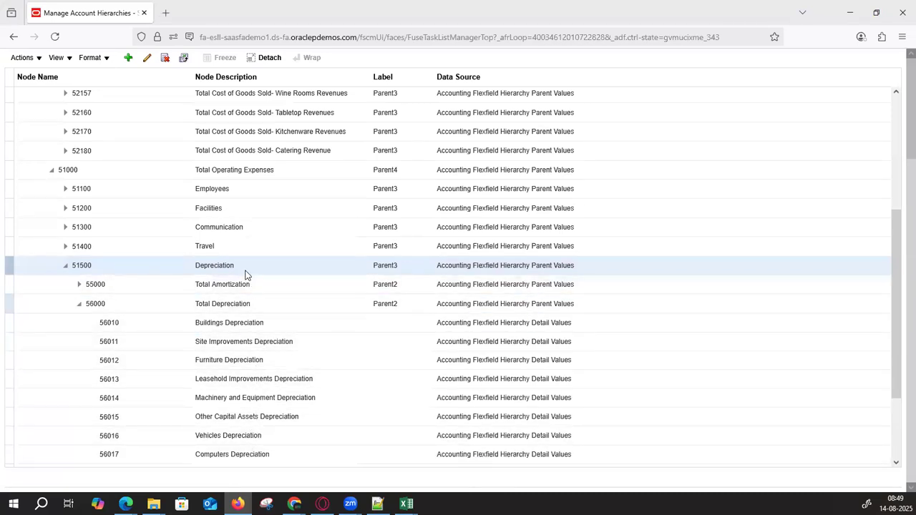
- Collapse nodes 56000, 51500, 51000 and Total Expenses, leaving Net Income with REV and EXP
click(79, 304)
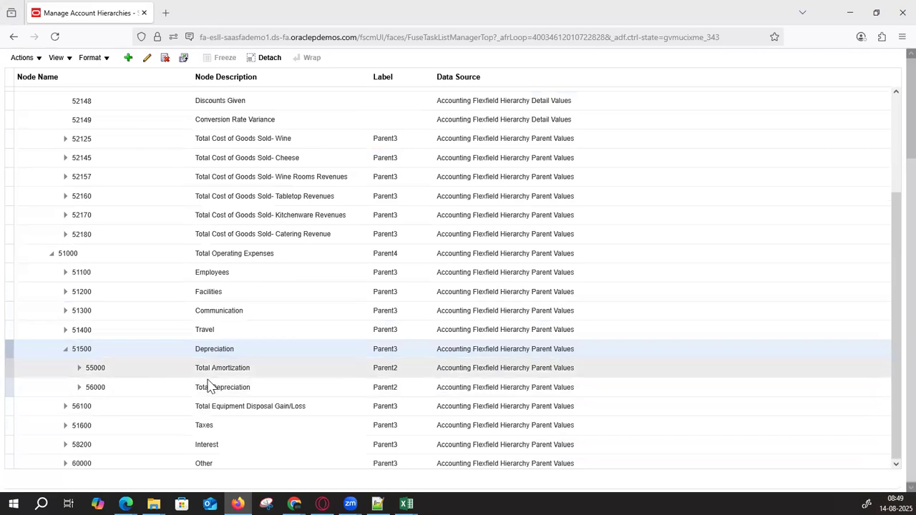
click(64, 349)
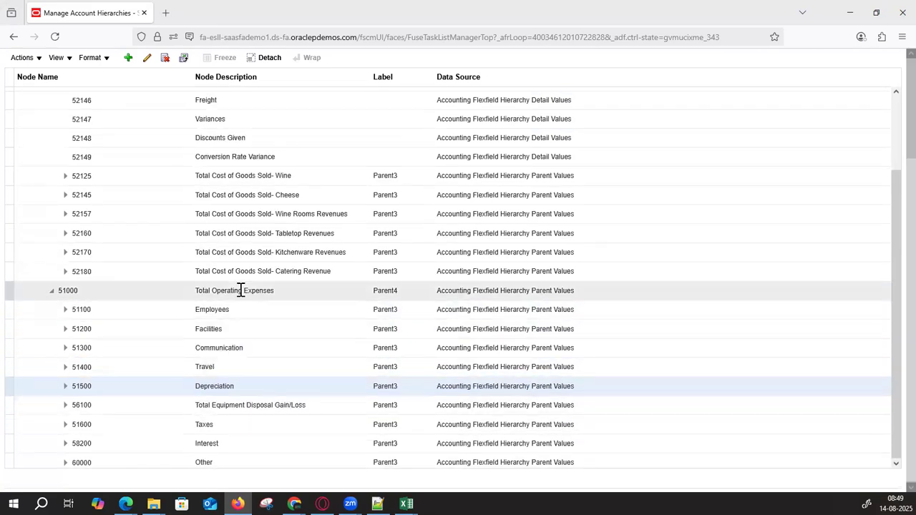
click(52, 295)
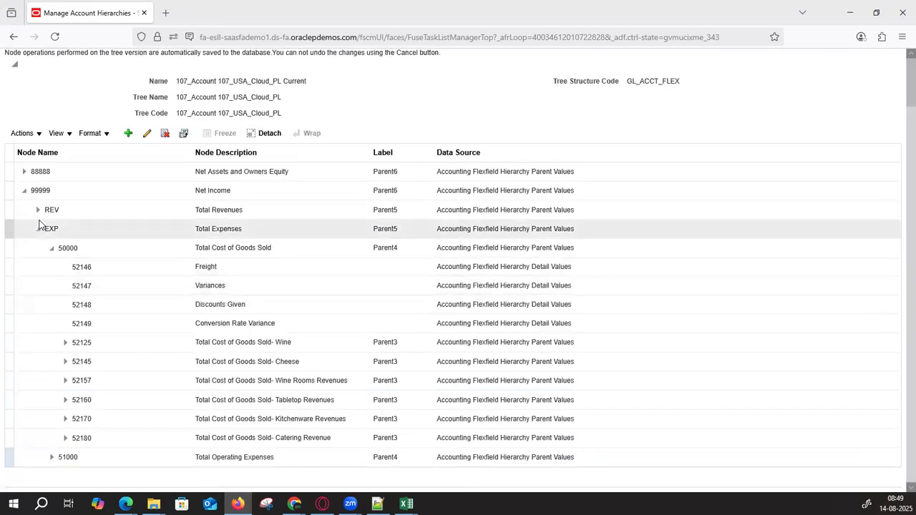
click(39, 229)
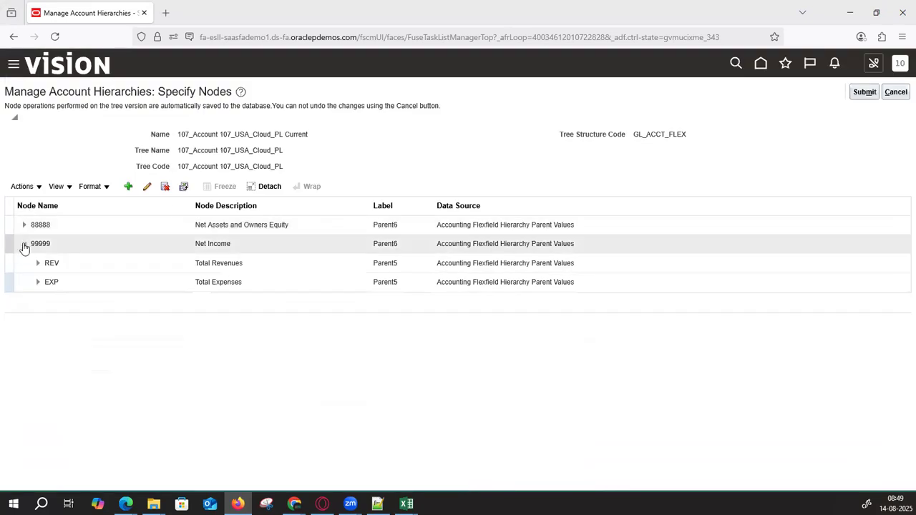
click(23, 244)
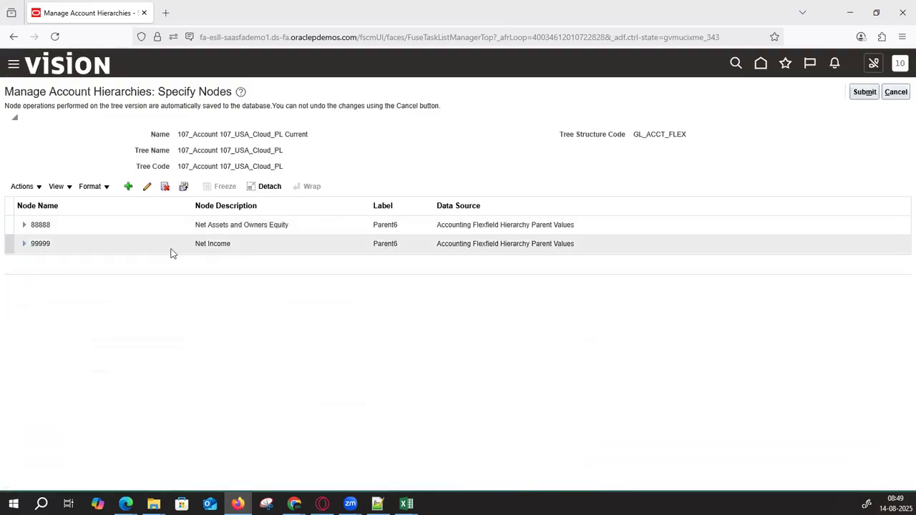
click(24, 244)
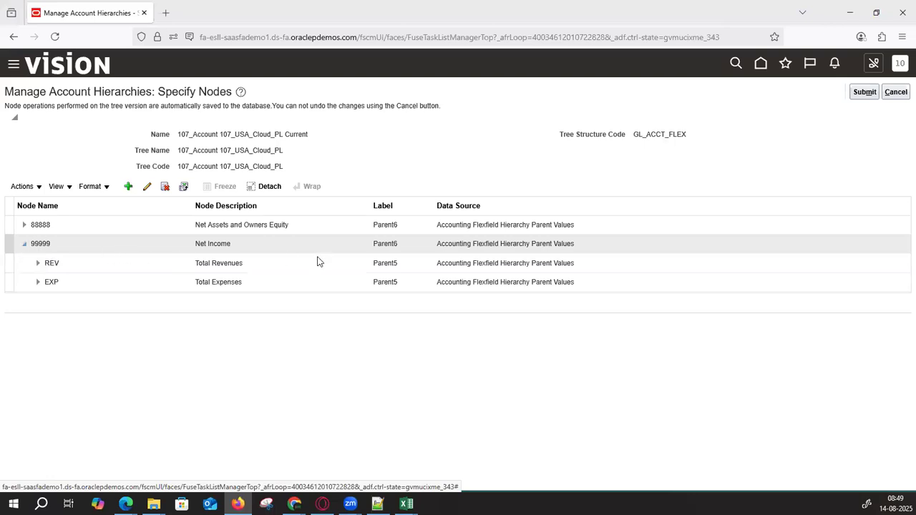
click(280, 286)
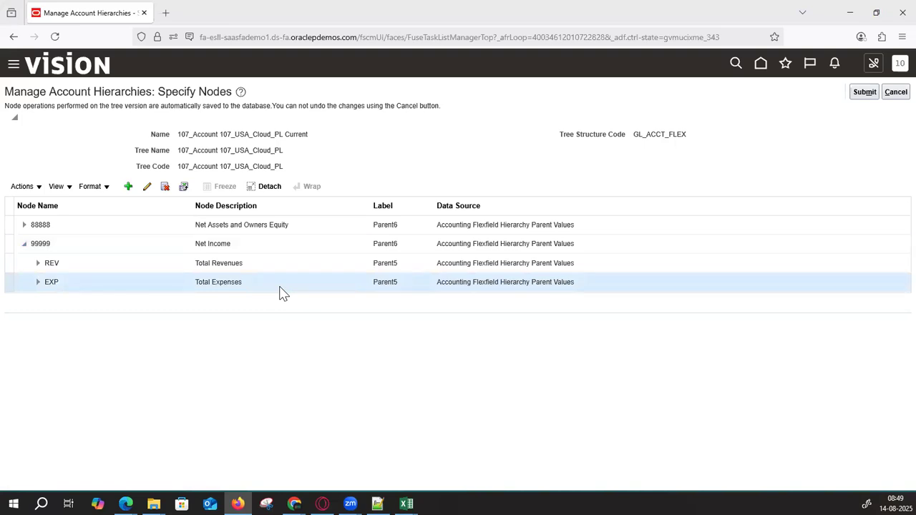
click(231, 244)
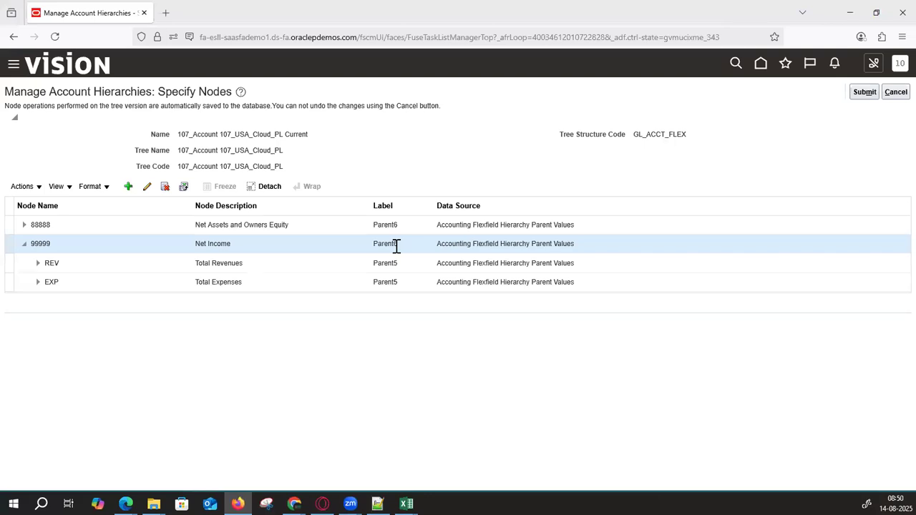
- Move White Wine Revenue 40110 out of Wine to sit directly under Total Revenues
click(40, 264)
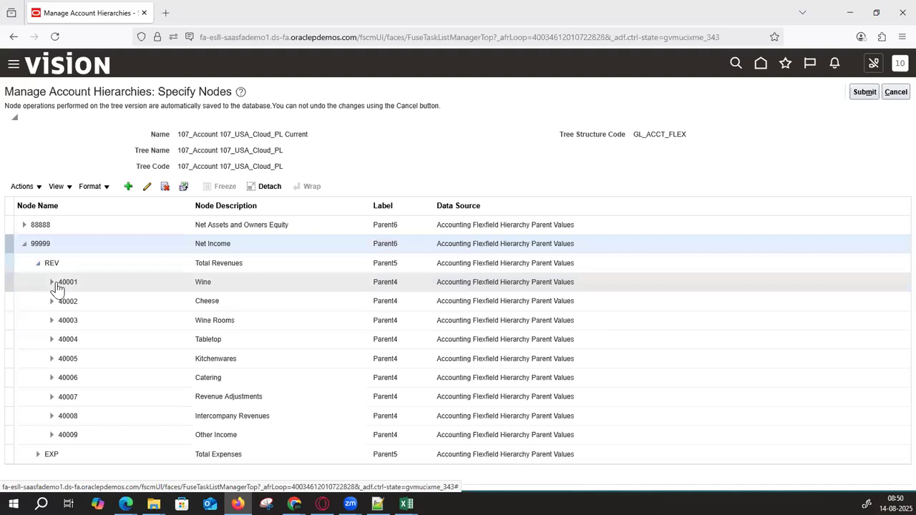
click(51, 283)
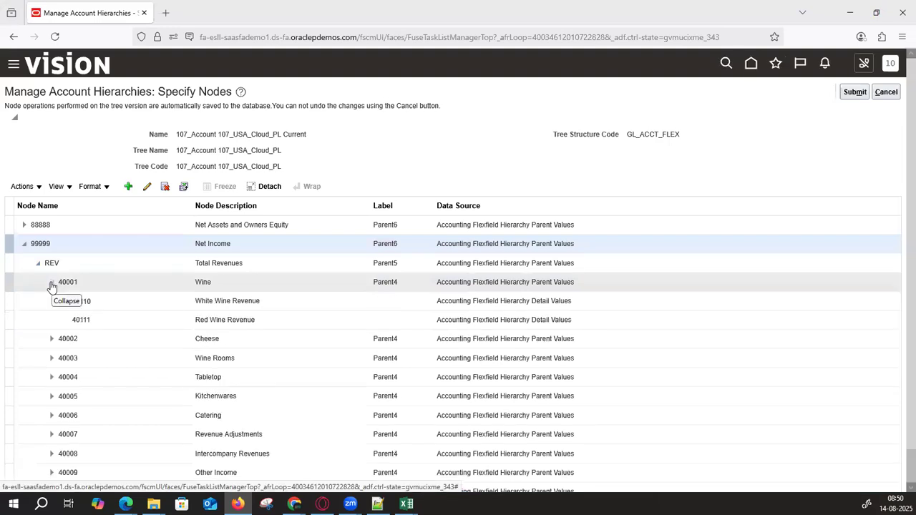
click(130, 302)
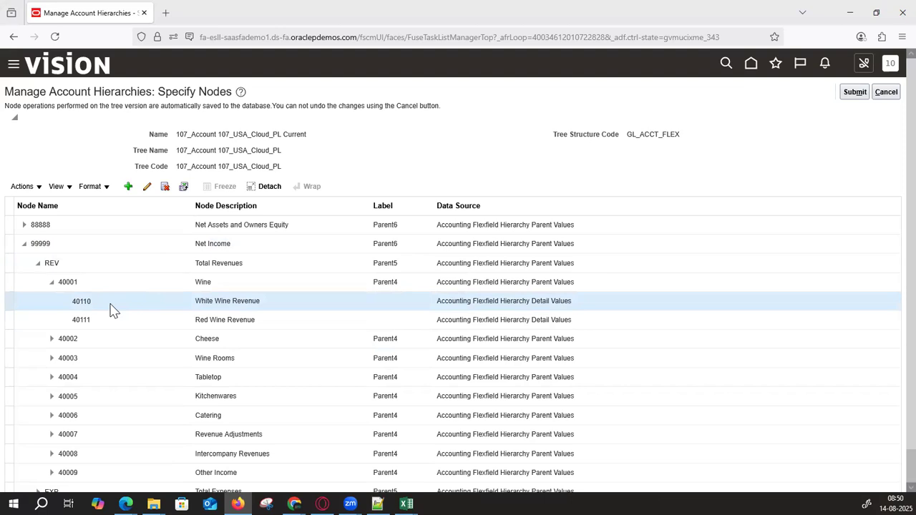
drag(198, 309, 182, 260)
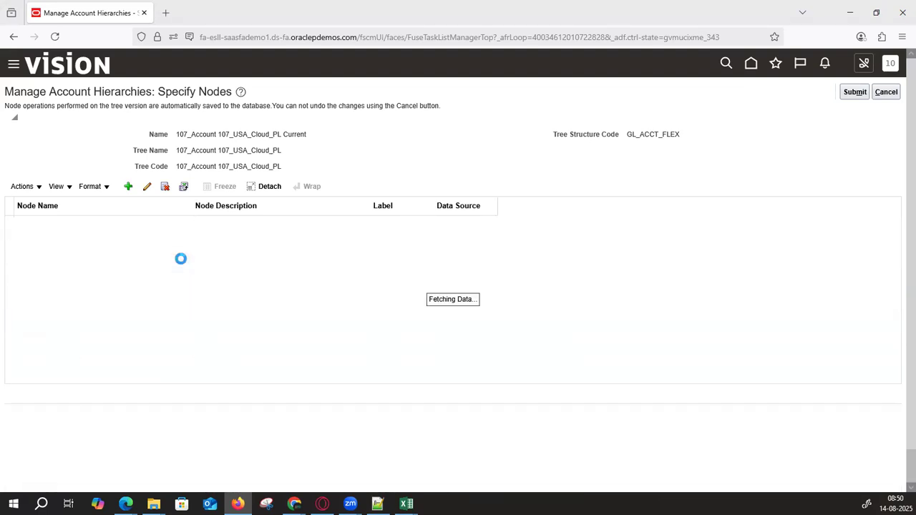
click(51, 283)
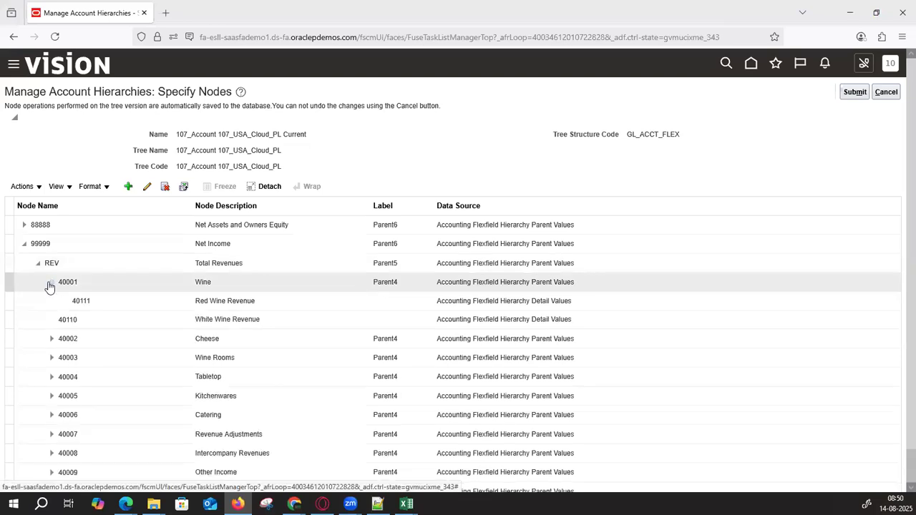
click(51, 285)
click(38, 264)
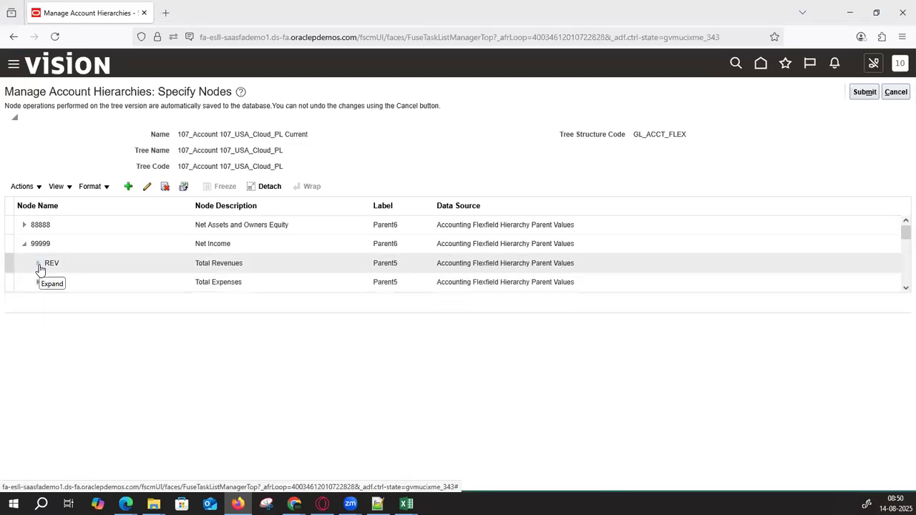
- After dismissing the error from a bad drop, move Red Wine Revenue 40111 under Total Revenues
click(38, 265)
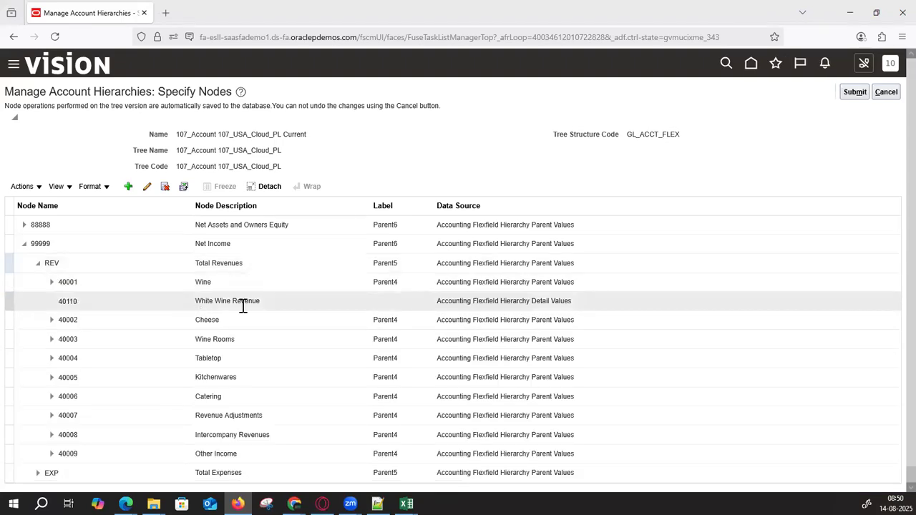
click(52, 284)
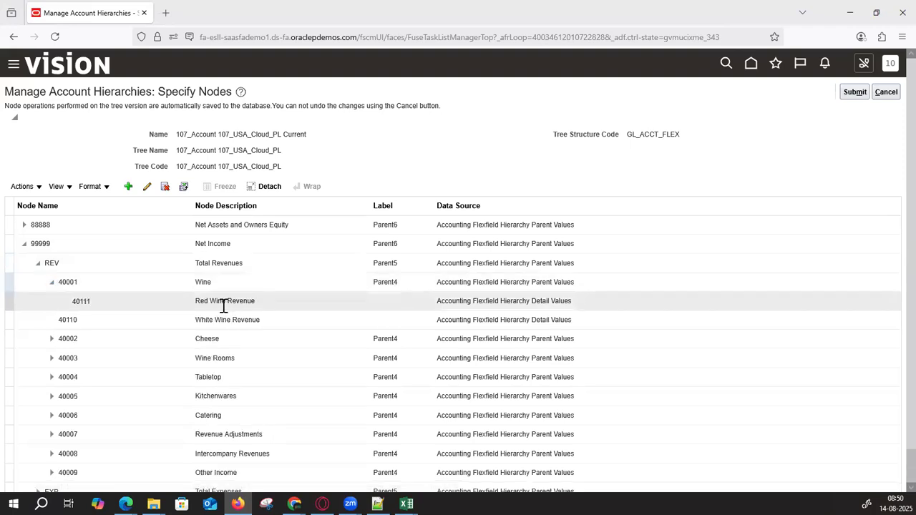
drag(131, 320, 190, 272)
click(544, 180)
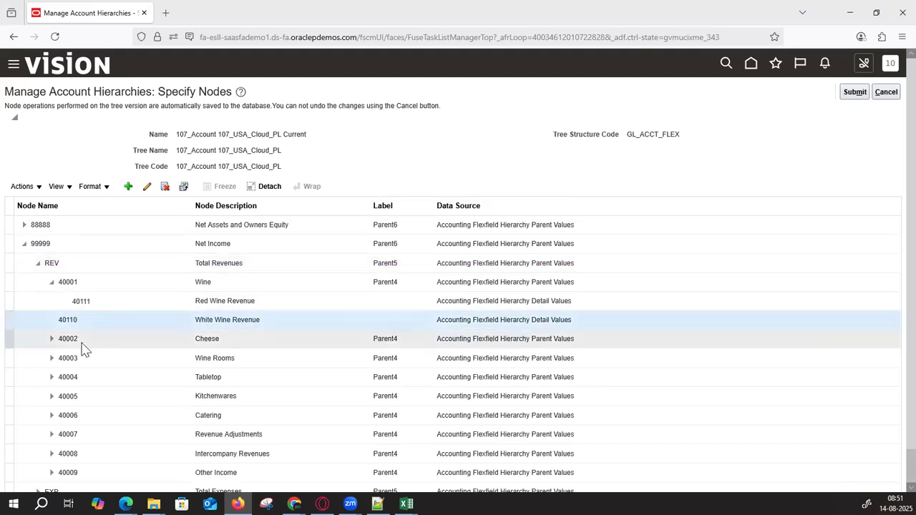
click(100, 304)
drag(109, 306, 187, 264)
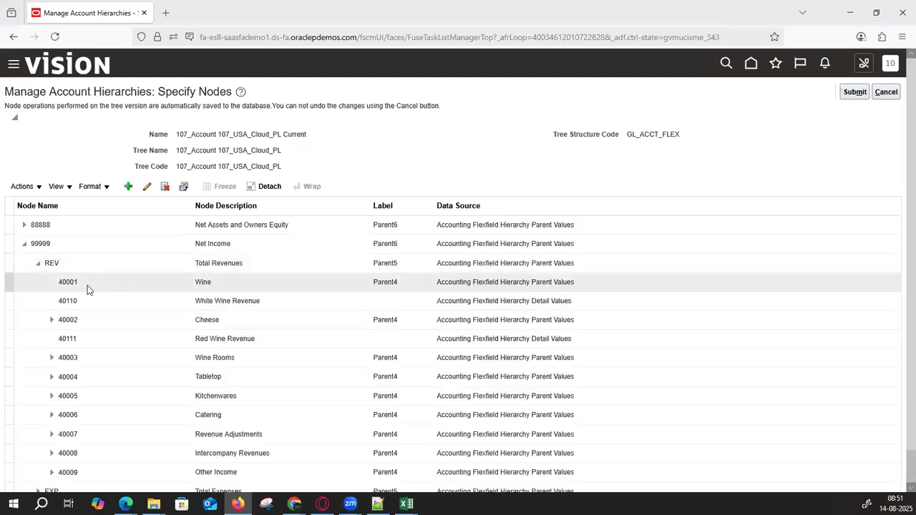
click(39, 264)
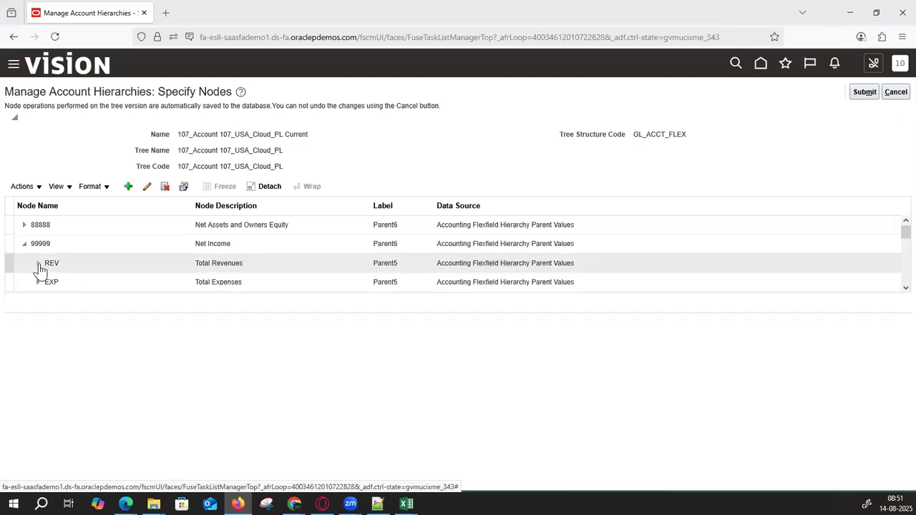
- Check the new order under REV, then bring up the RapidImplementationForGeneralLedger workbook in Excel
click(38, 264)
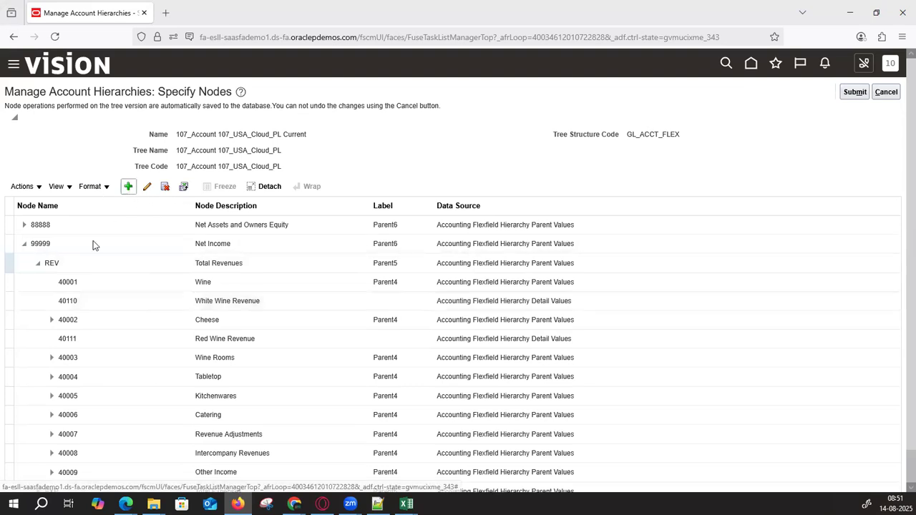
click(39, 264)
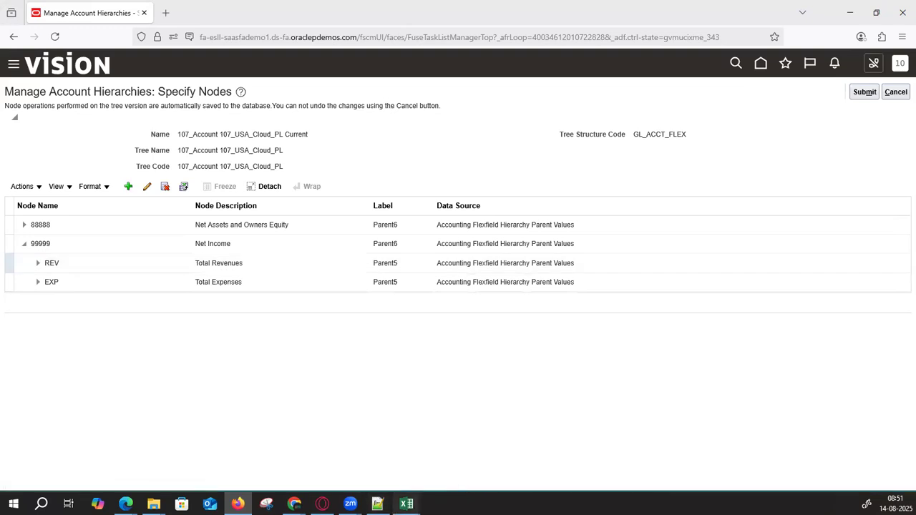
mouse_move(405, 504)
click(484, 450)
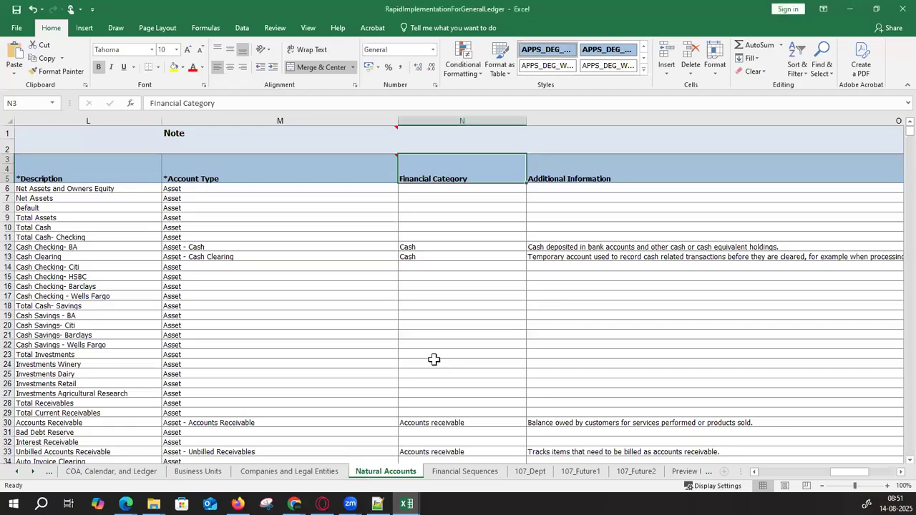
- Highlight the Natural Accounts rows and the cash savings, cash checking and investment 12010–12018 child codes
drag(841, 472, 752, 476)
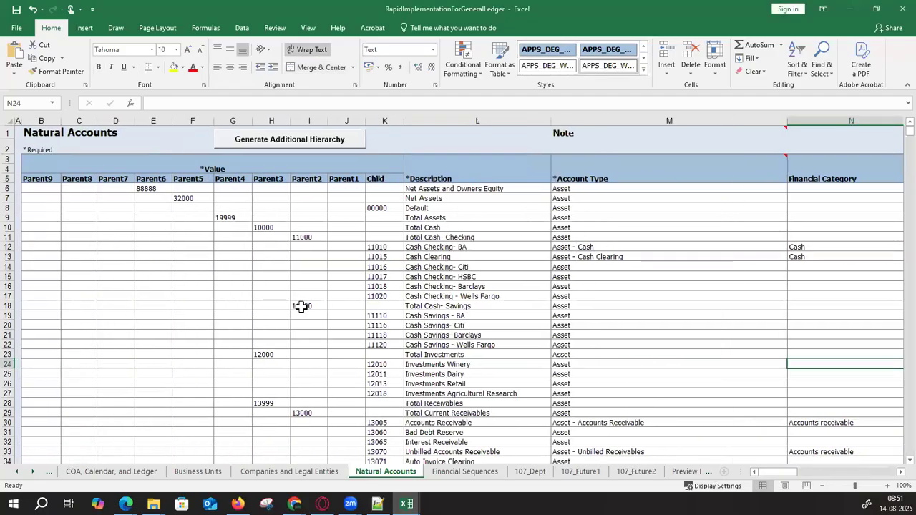
drag(150, 189, 391, 479)
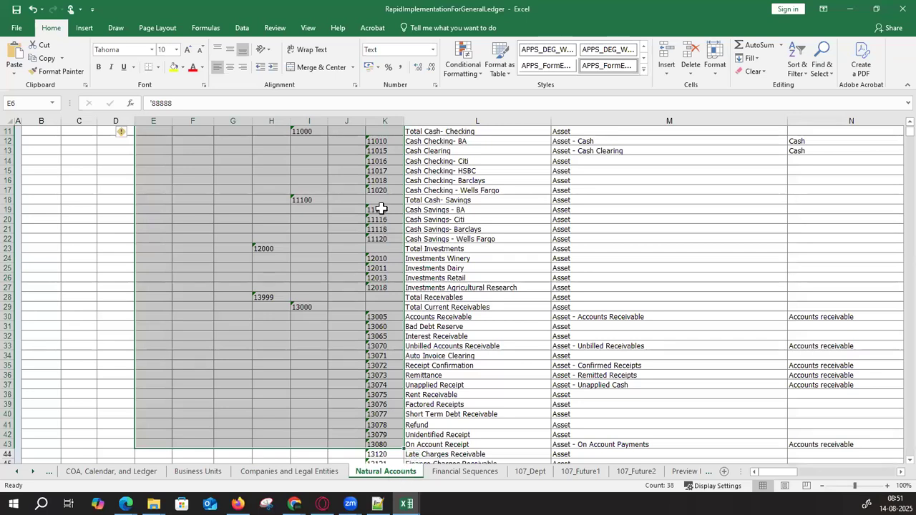
drag(379, 210, 379, 238)
drag(374, 133, 378, 172)
drag(382, 258, 378, 288)
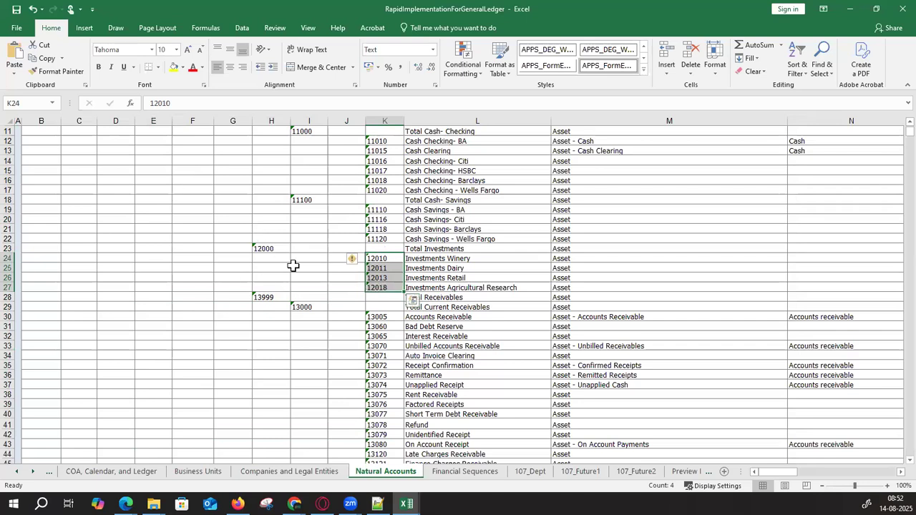
scroll(330, 308, up, 4)
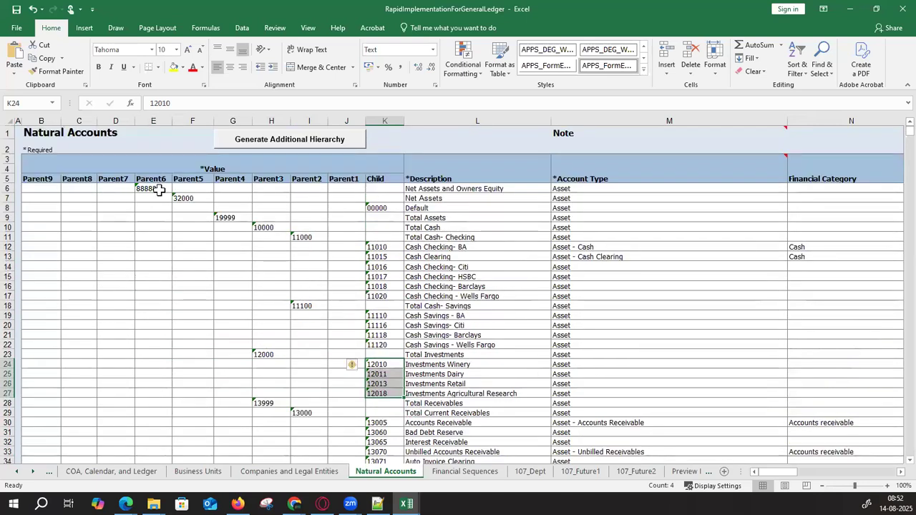
- Compare hierarchy values from 88888 with their column H–I parents, column K children and descriptions, then minimize Excel
drag(168, 188, 362, 217)
drag(384, 334, 387, 375)
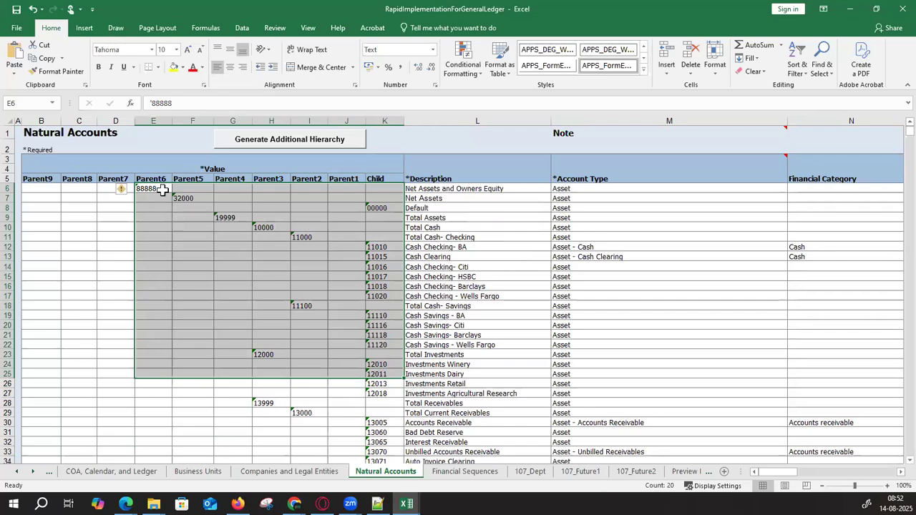
drag(364, 205, 515, 367)
drag(390, 247, 384, 304)
drag(296, 229, 298, 304)
drag(269, 220, 269, 298)
drag(389, 216, 400, 308)
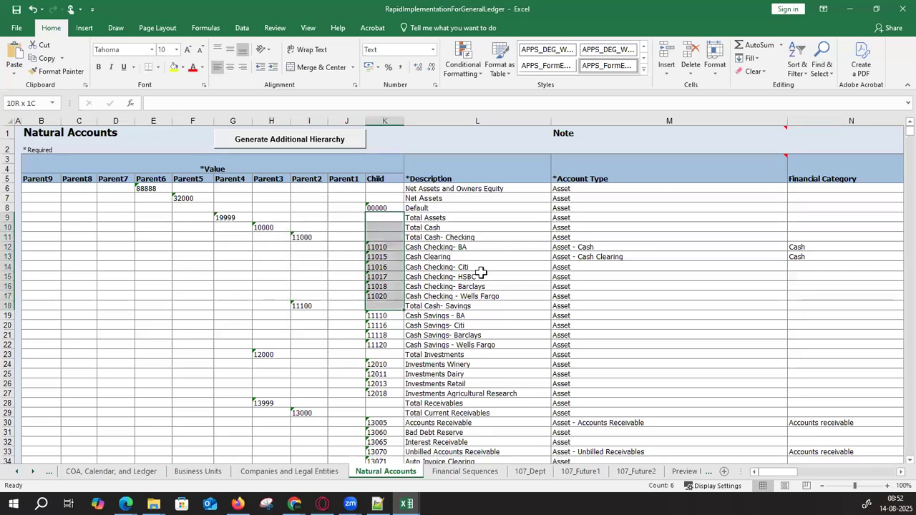
drag(478, 237, 476, 315)
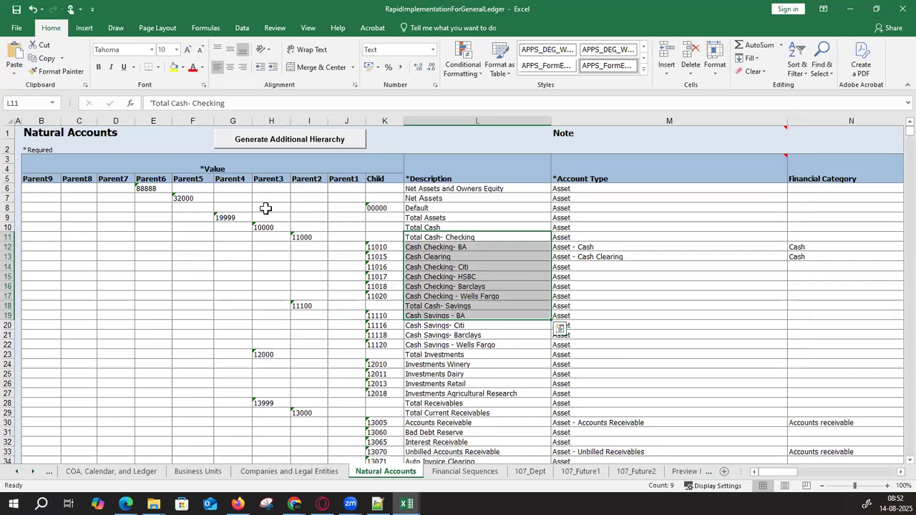
drag(149, 188, 499, 403)
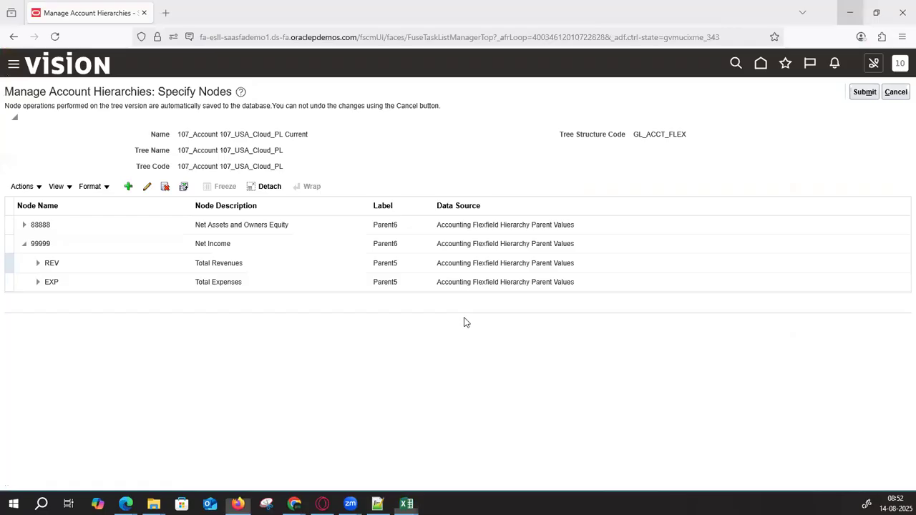
click(849, 9)
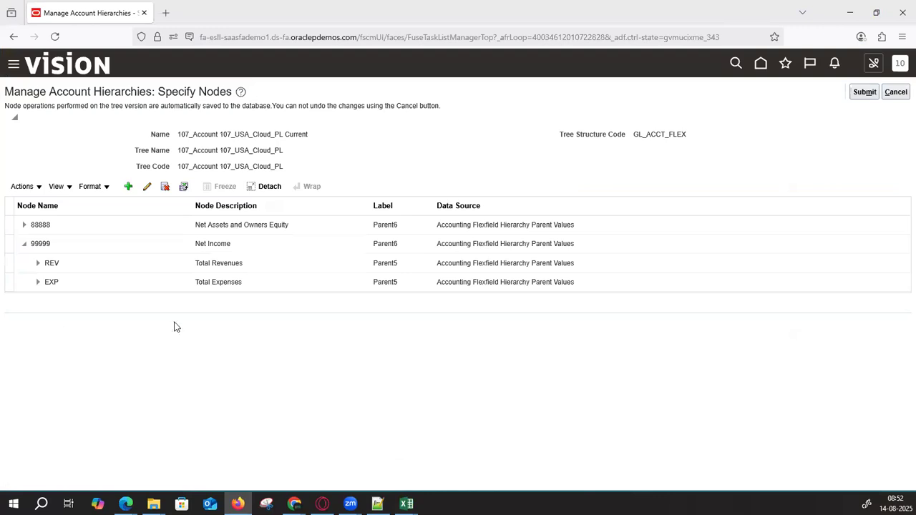
- Fold node 99999 Net Income and cancel the node editor to return to the 107_Account tree list
click(22, 243)
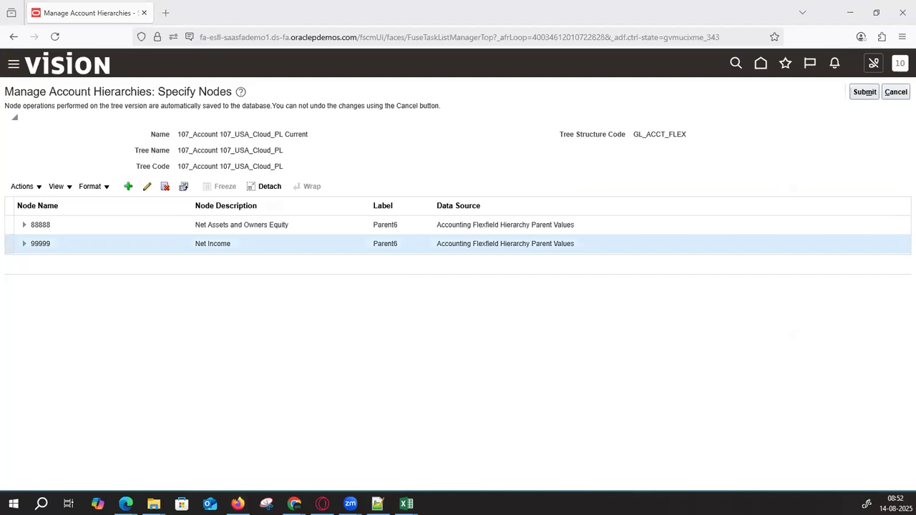
click(312, 378)
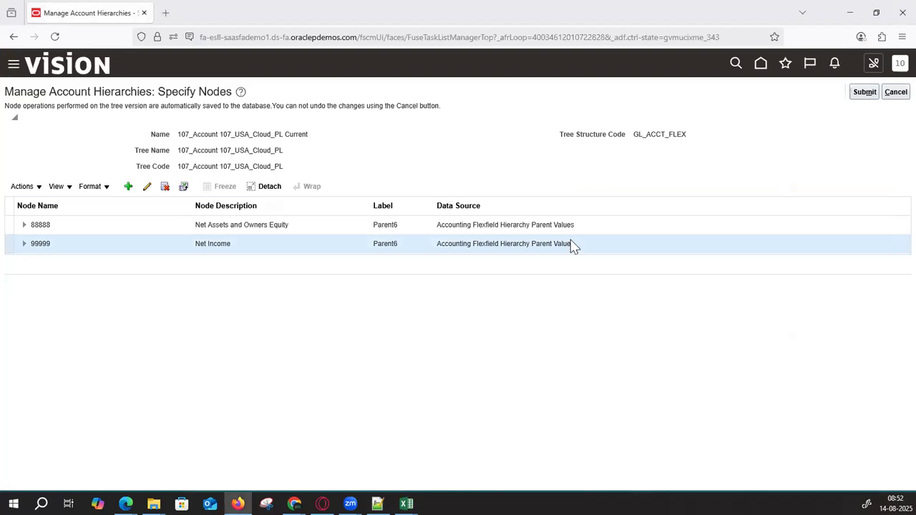
click(895, 92)
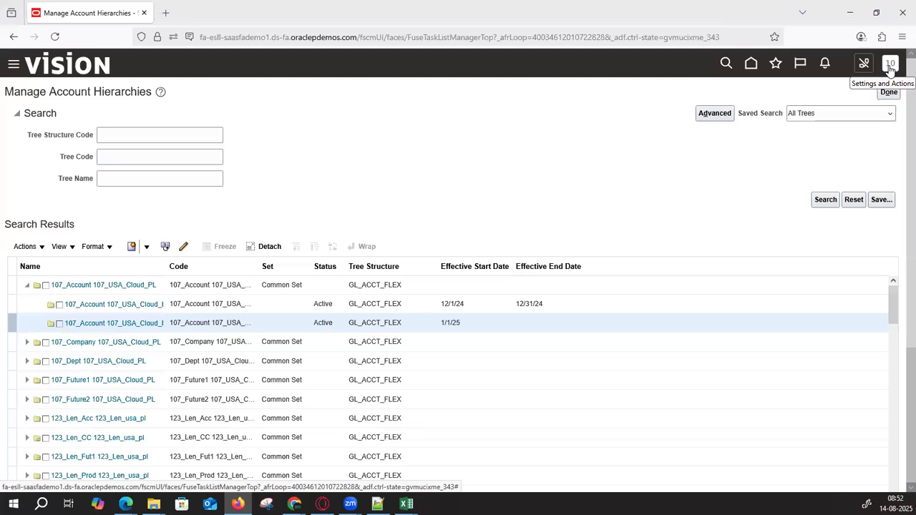
click(891, 68)
click(545, 141)
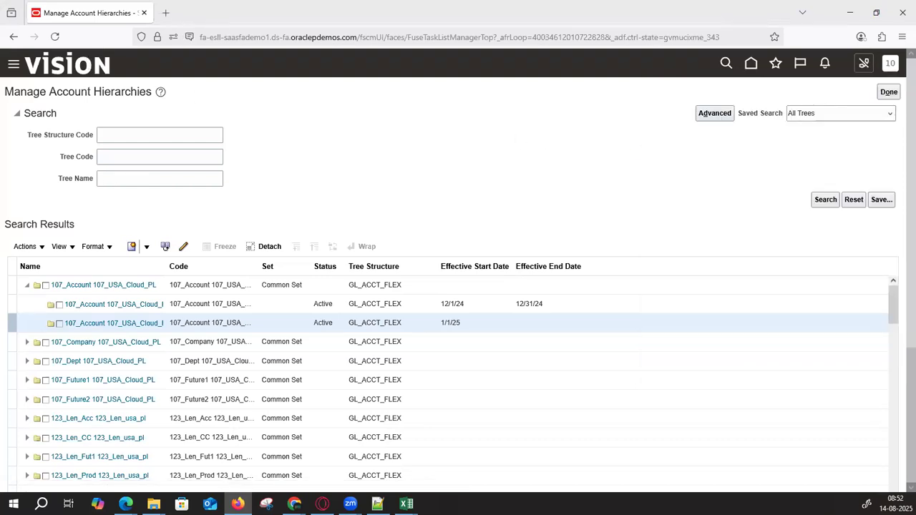